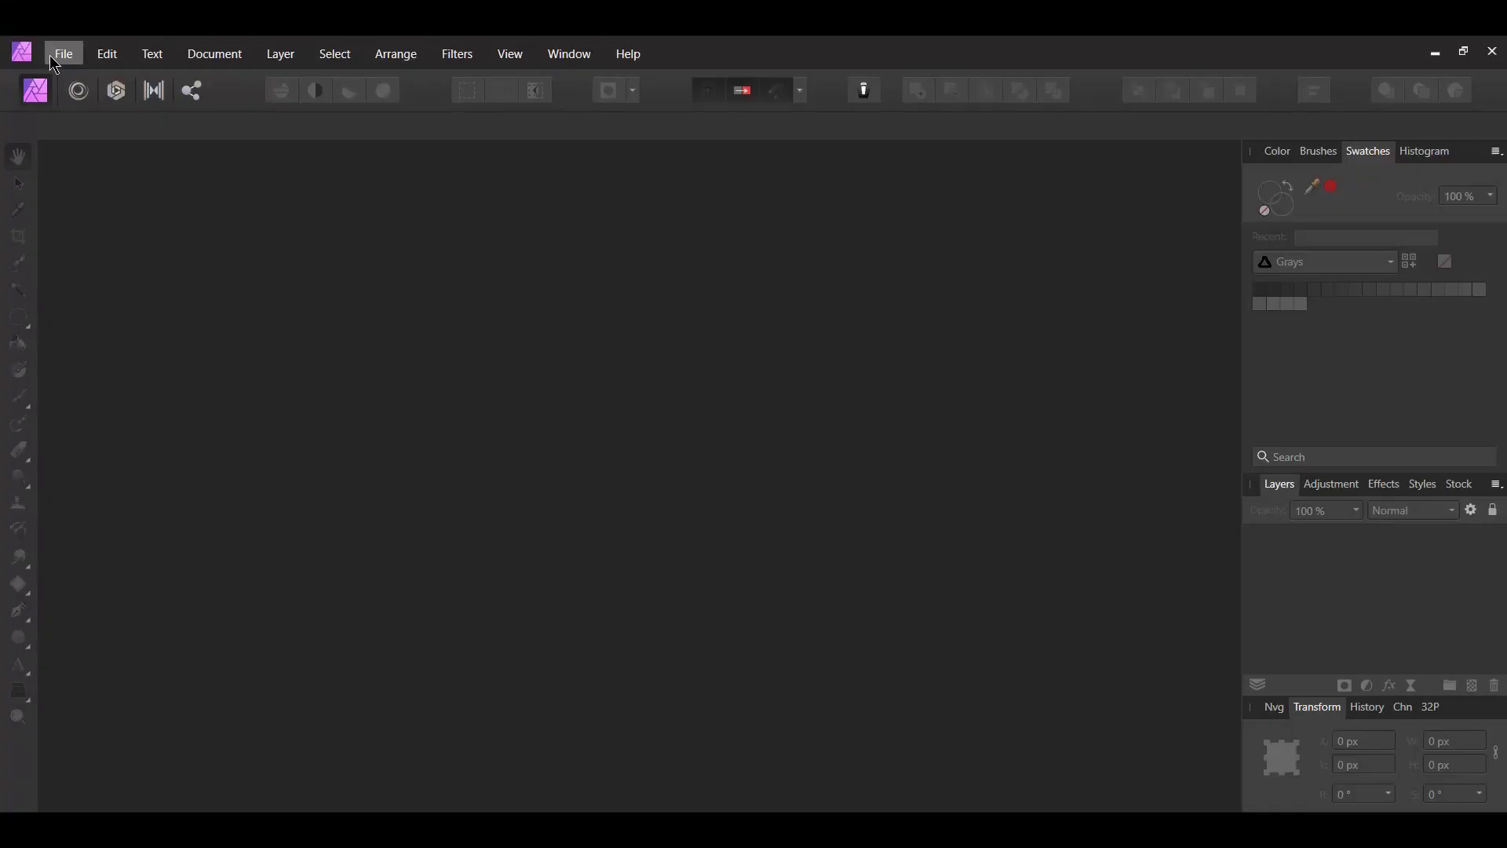
Step: Create a new document from the FHD 1080p web preset, 1920 x 1080 px at 72 DPI
{"action": "left_click", "coordinate": [73, 95]}
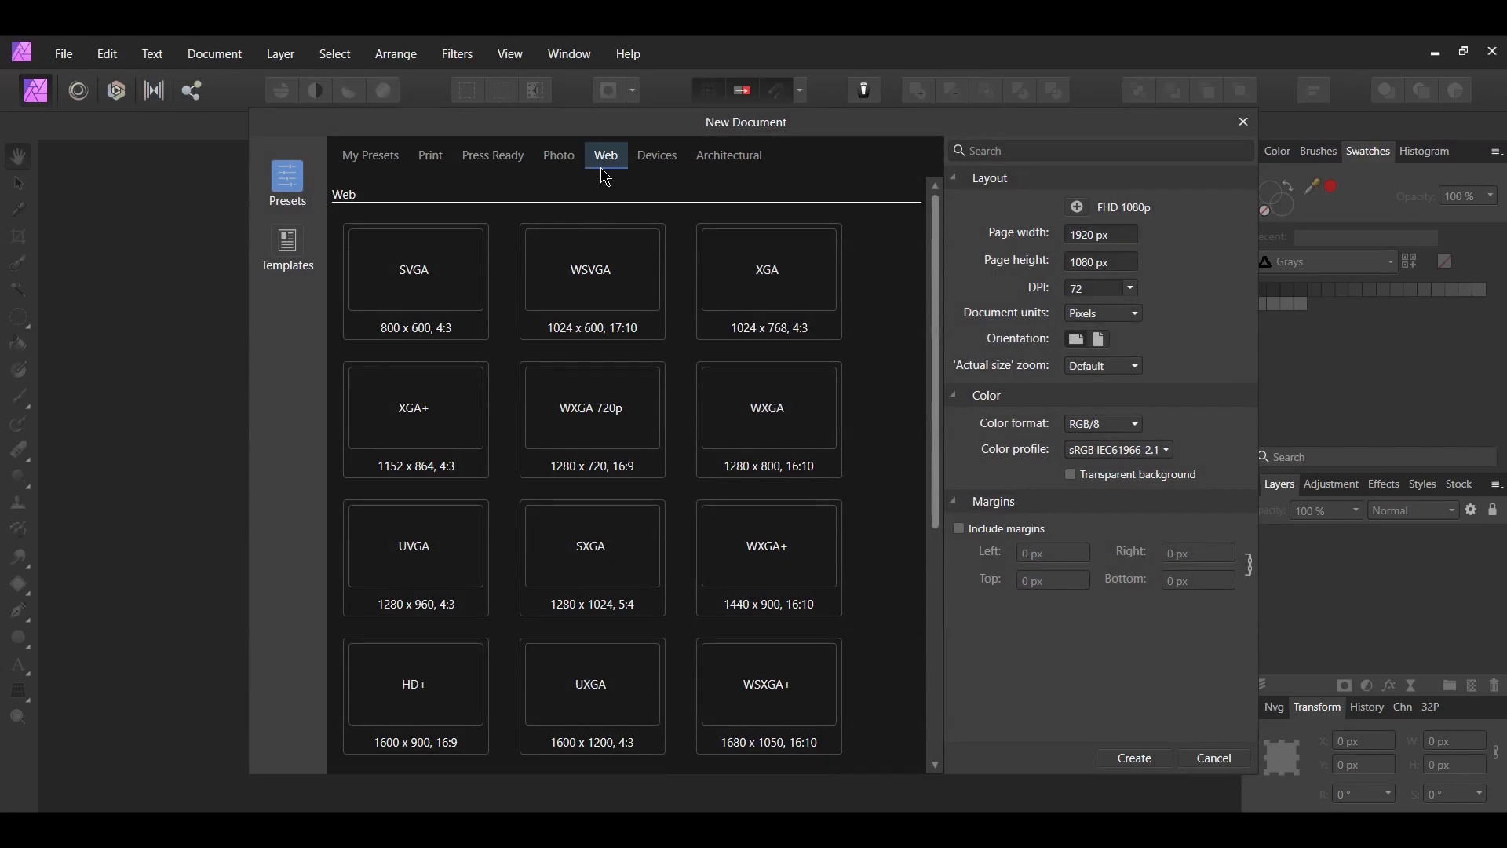
{"action": "scroll", "coordinate": [413, 620], "scroll_direction": "down", "scroll_amount": 3}
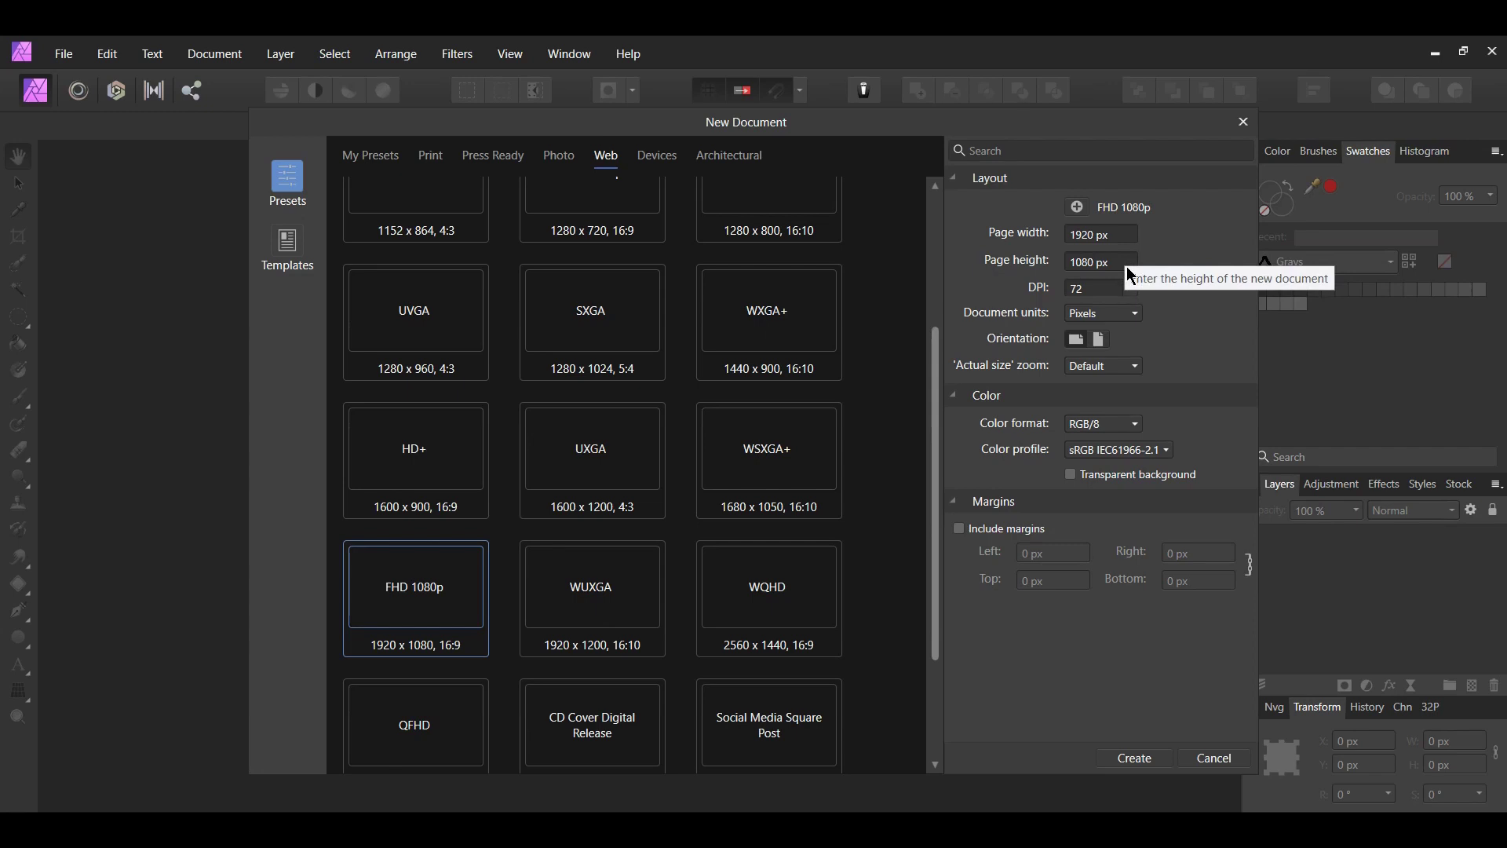
{"action": "left_click", "coordinate": [1140, 772]}
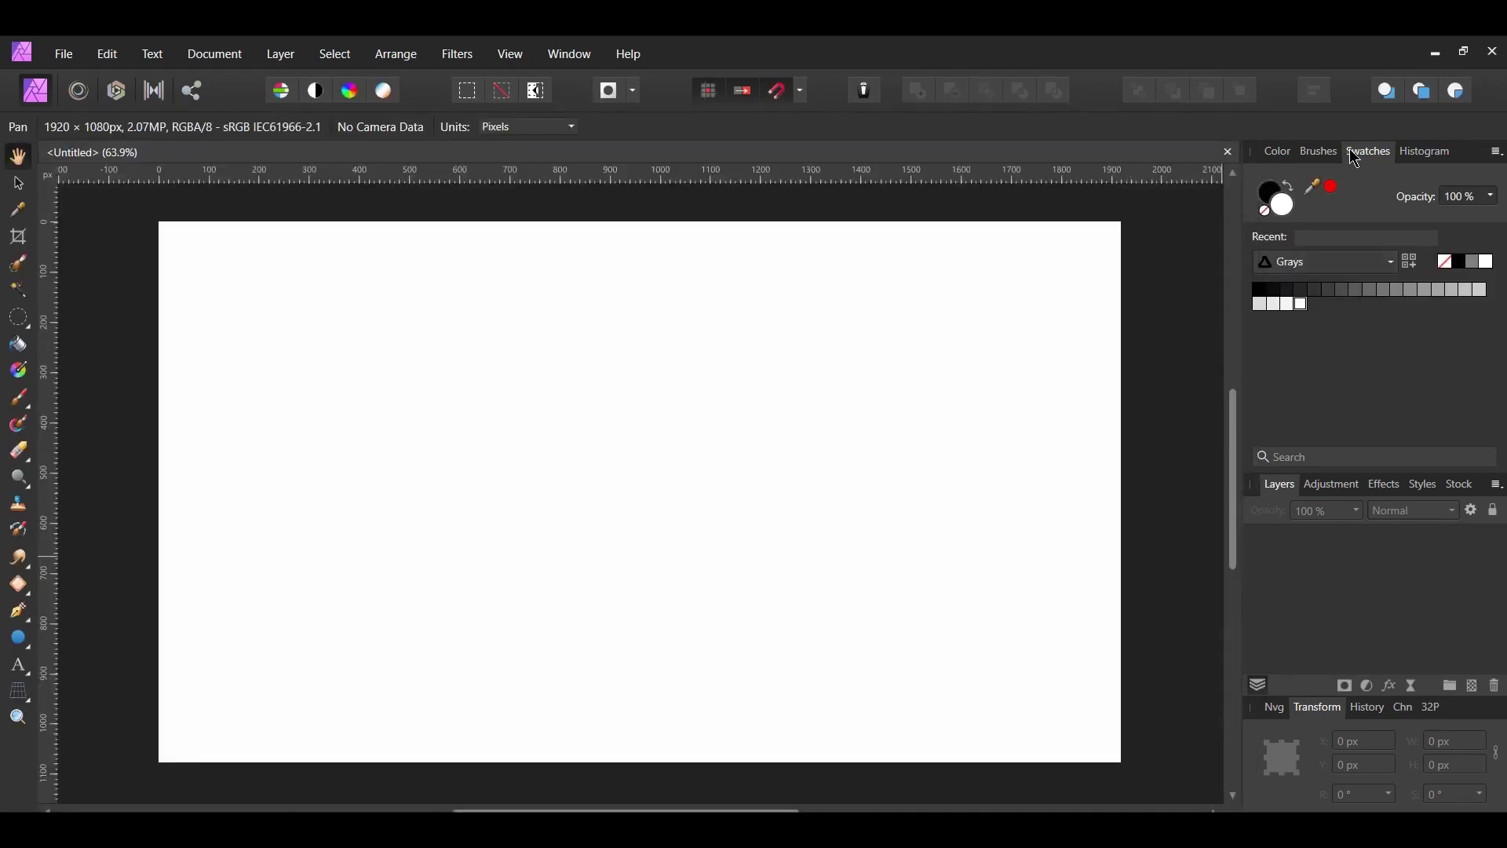
Step: Set the fill colour to dark purple #200D3A and flood-fill the blank canvas with it
{"action": "double_click", "coordinate": [1277, 210]}
{"action": "left_click_drag", "start_coordinate": [807, 225], "coordinate": [1105, 232]}
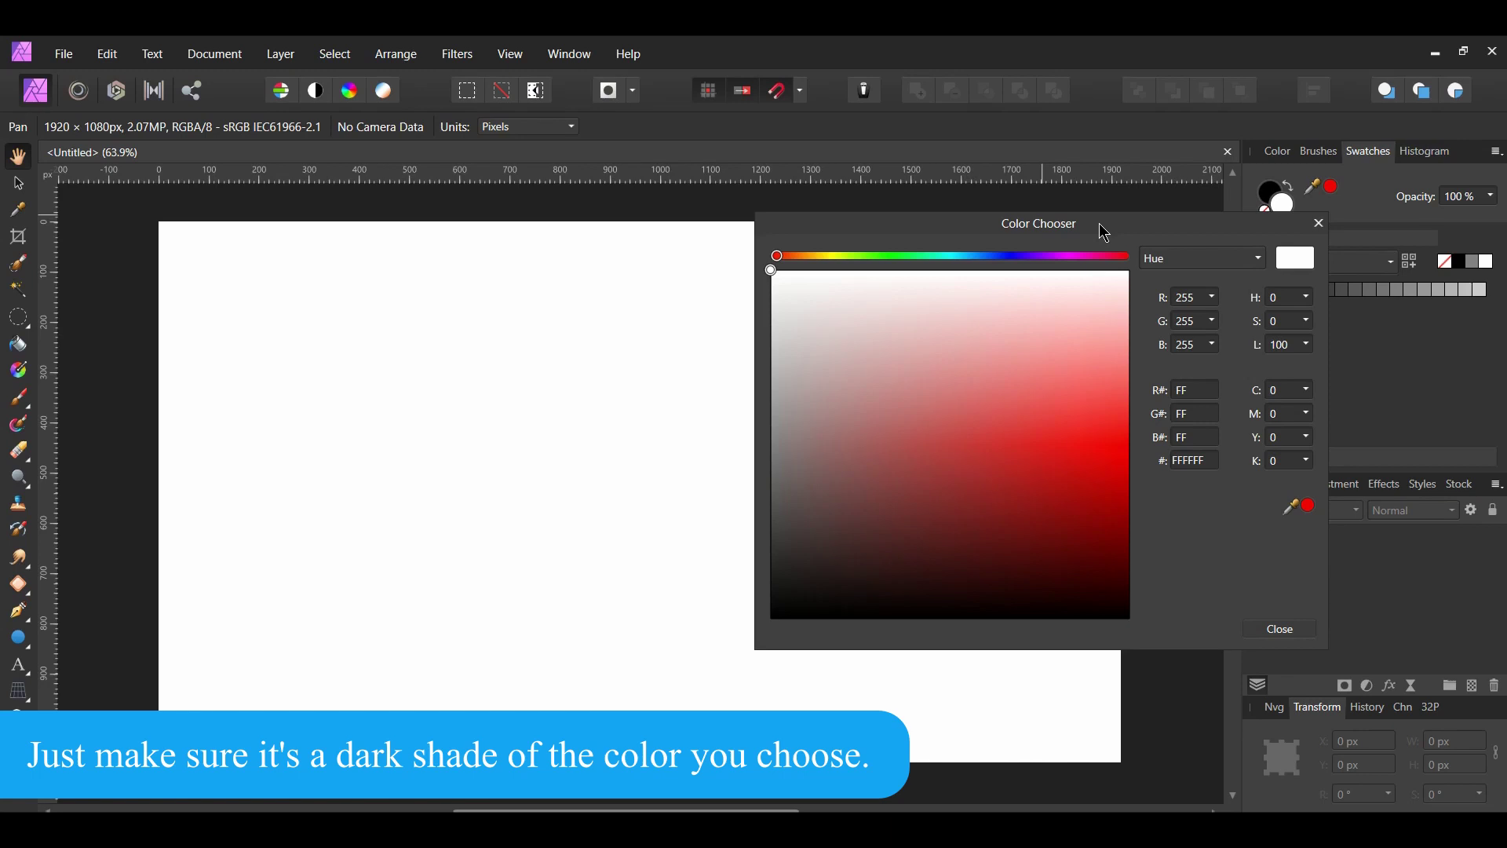
{"action": "left_click", "coordinate": [1189, 461]}
{"action": "type", "text": "200"}
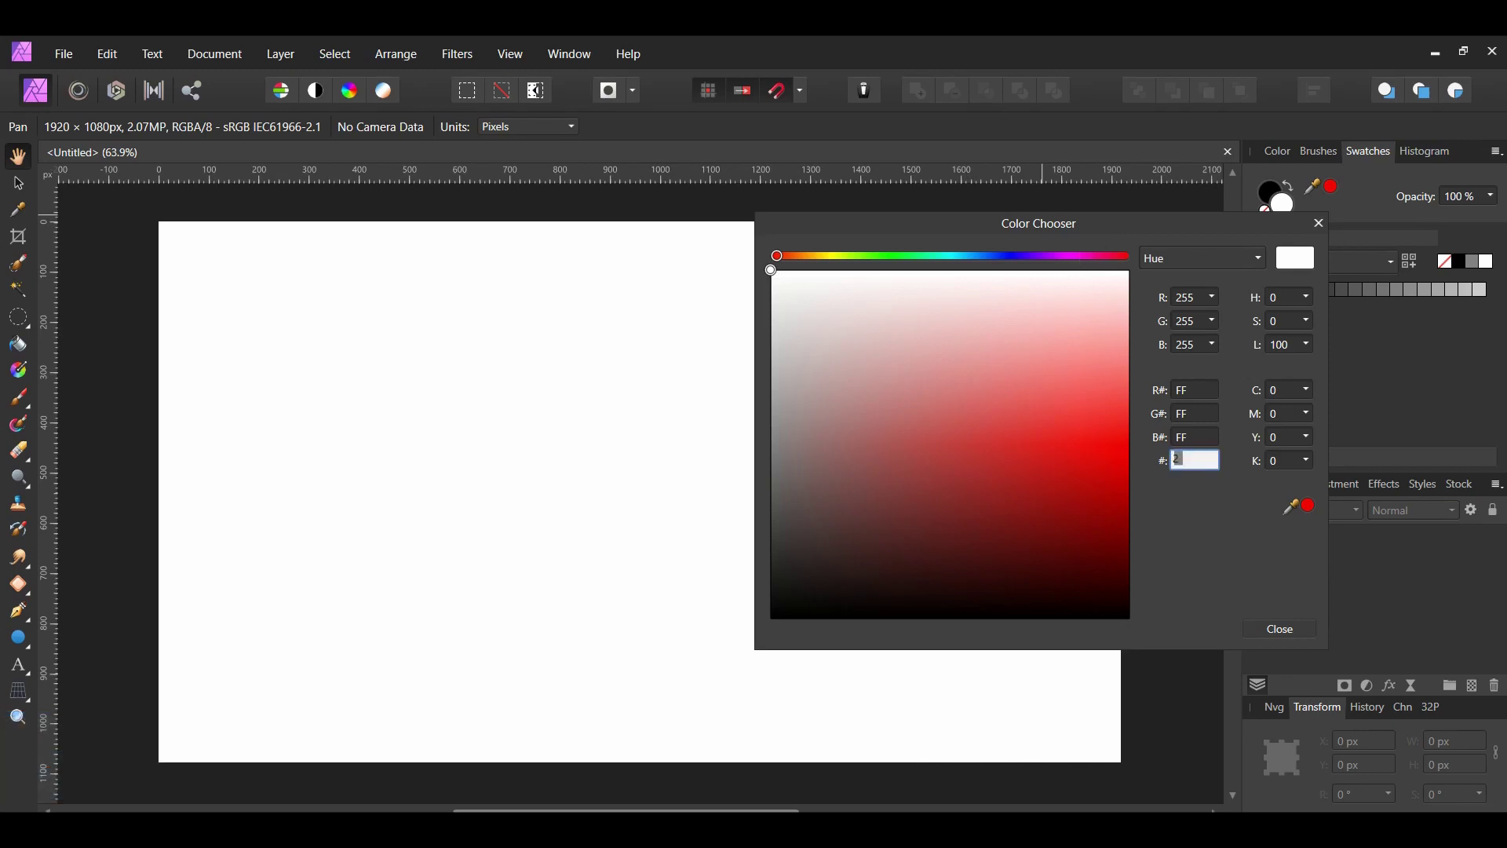
{"action": "type", "text": "d3a"}
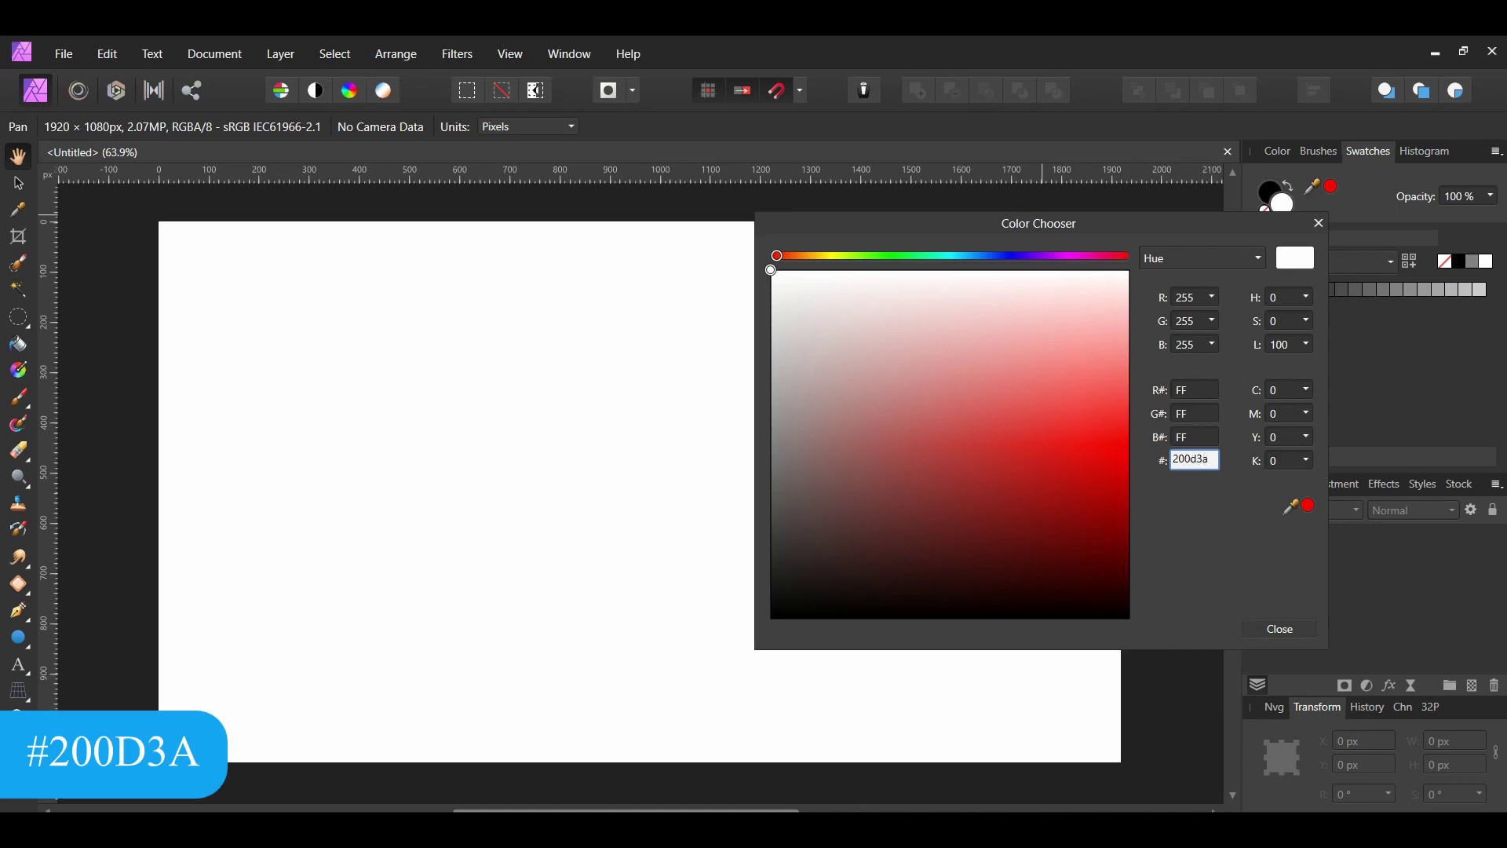
{"action": "key", "text": "Return"}
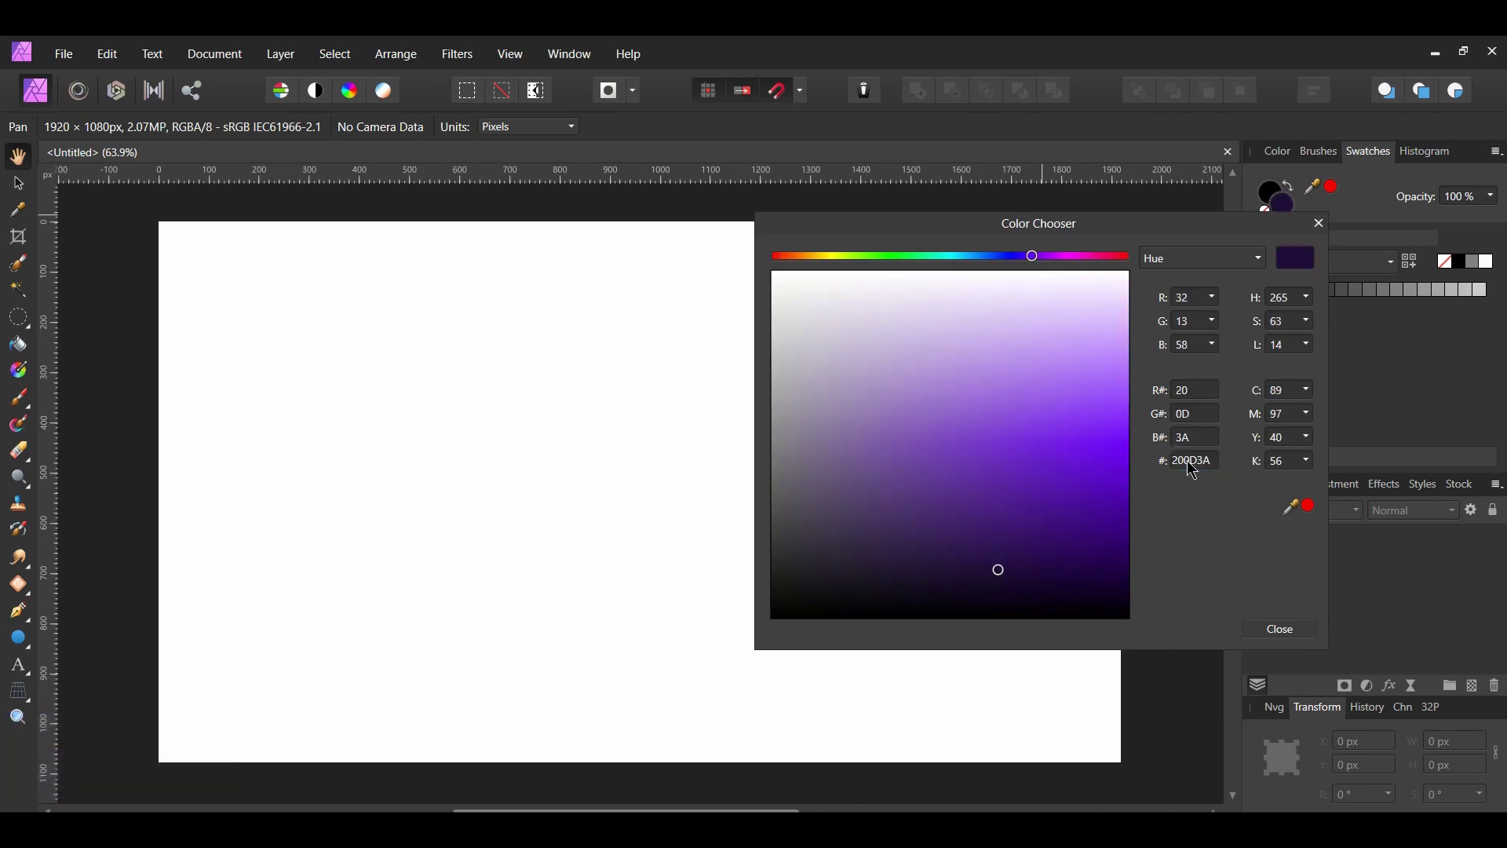
{"action": "left_click", "coordinate": [1271, 632]}
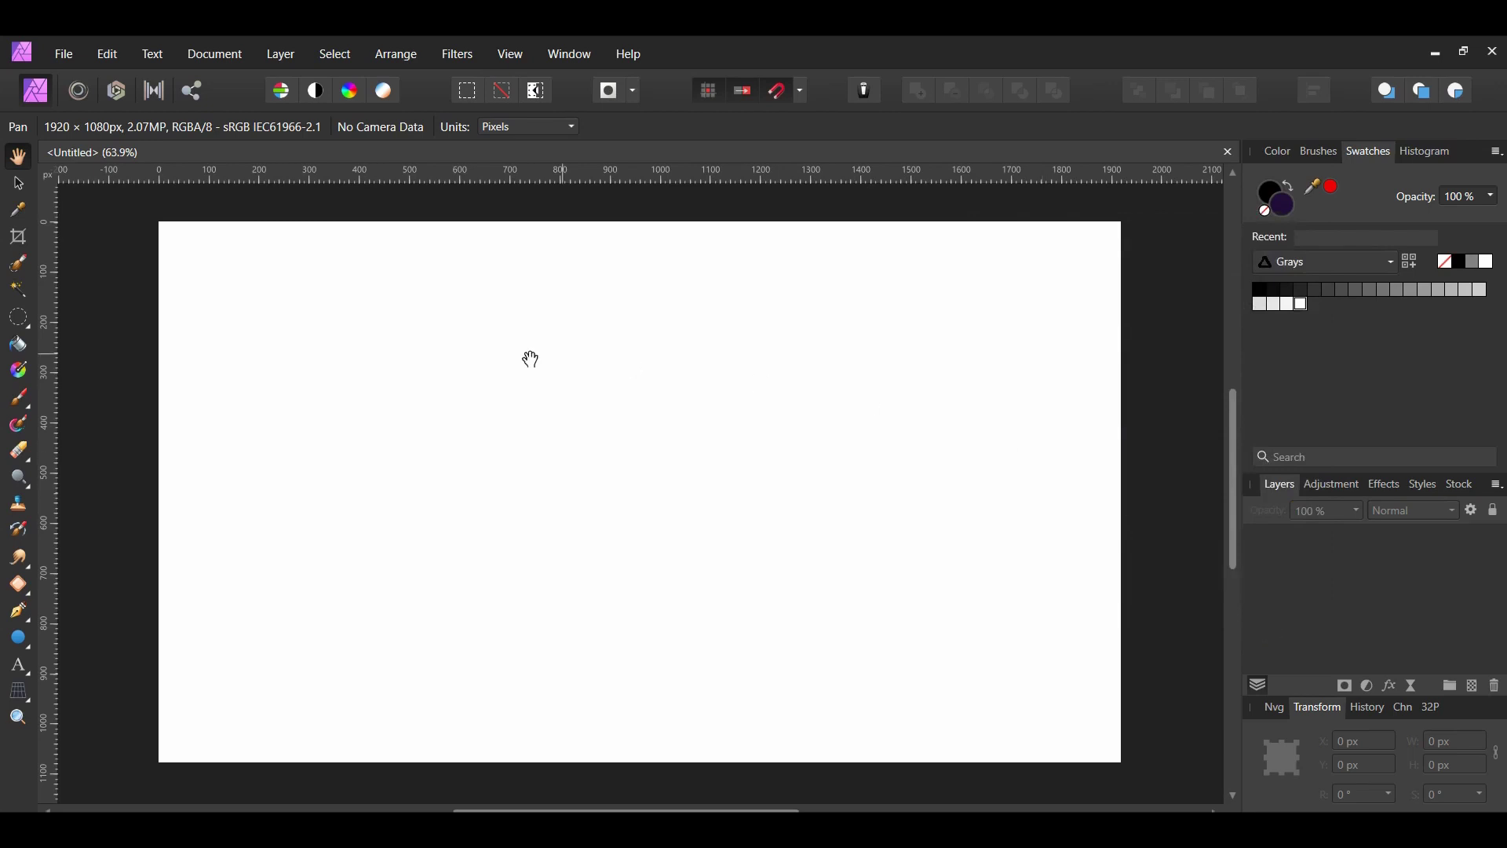
{"action": "left_click", "coordinate": [22, 354]}
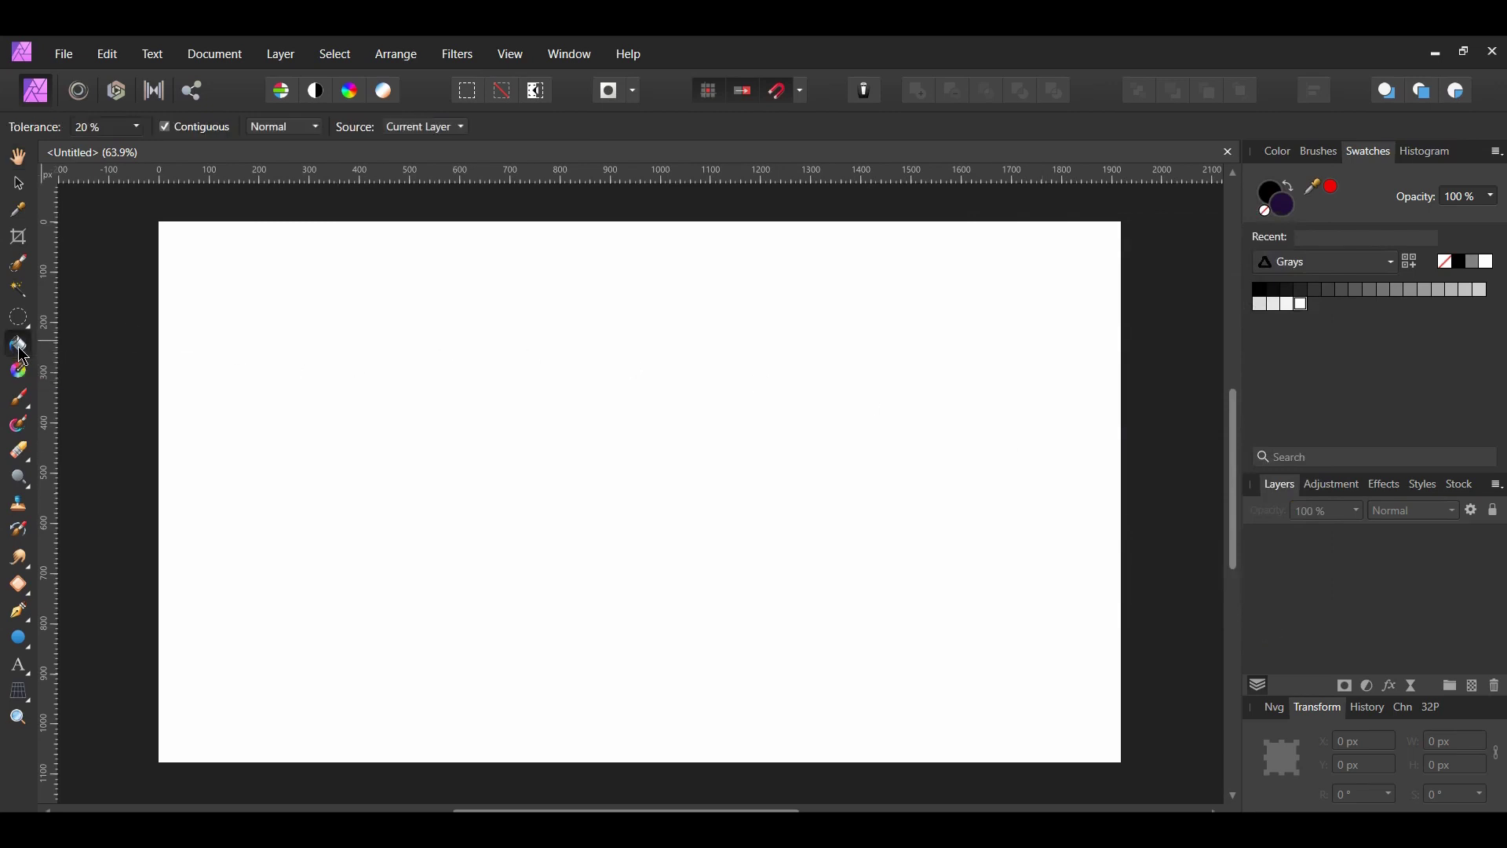
{"action": "left_click", "coordinate": [346, 398]}
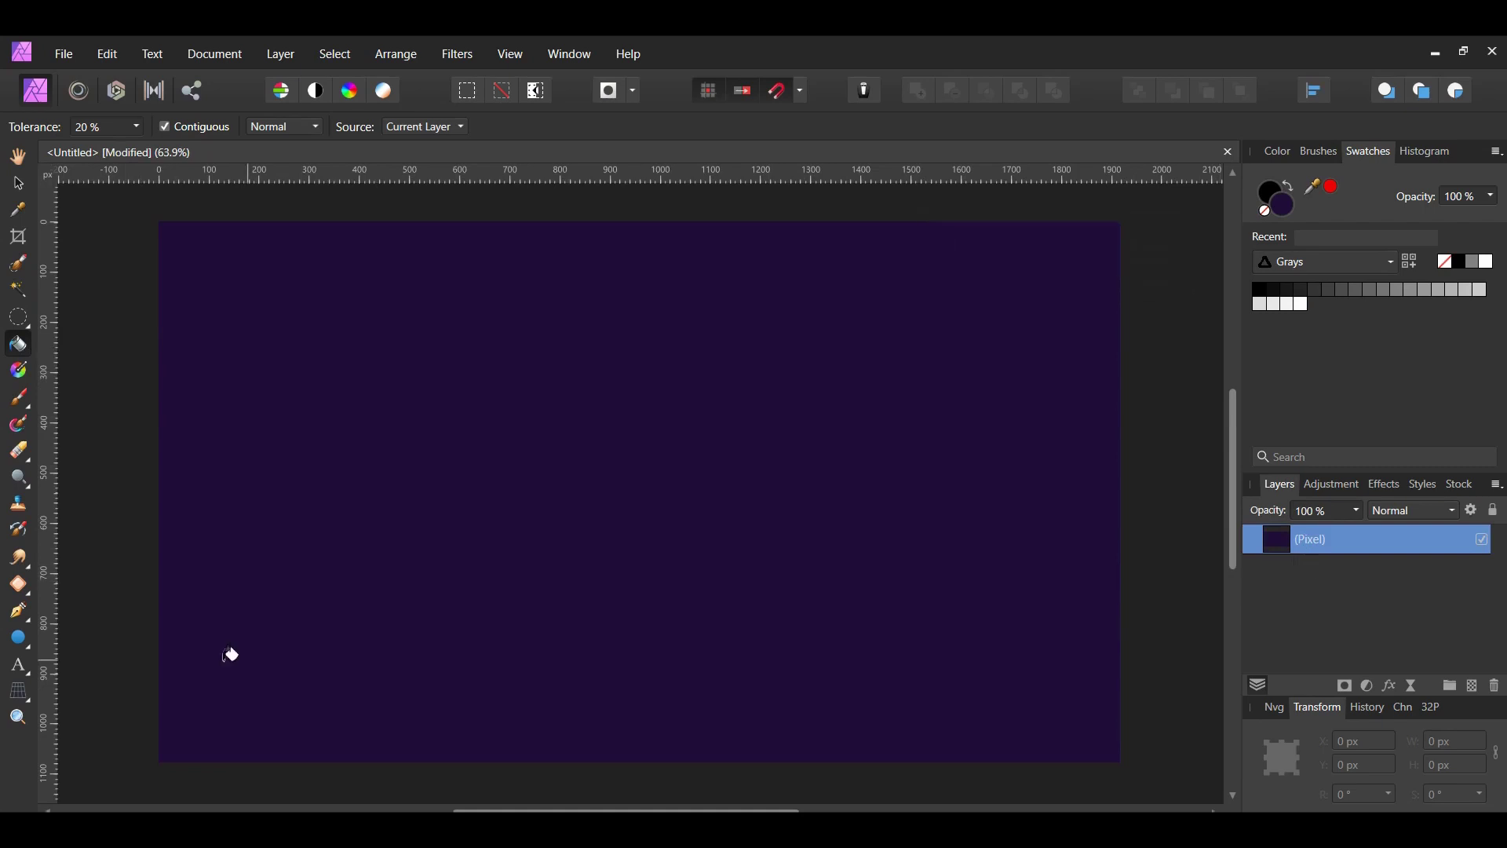
Step: Draw a circle about 350 px in diameter and centre it horizontally in the canvas's upper half
{"action": "left_click", "coordinate": [20, 640]}
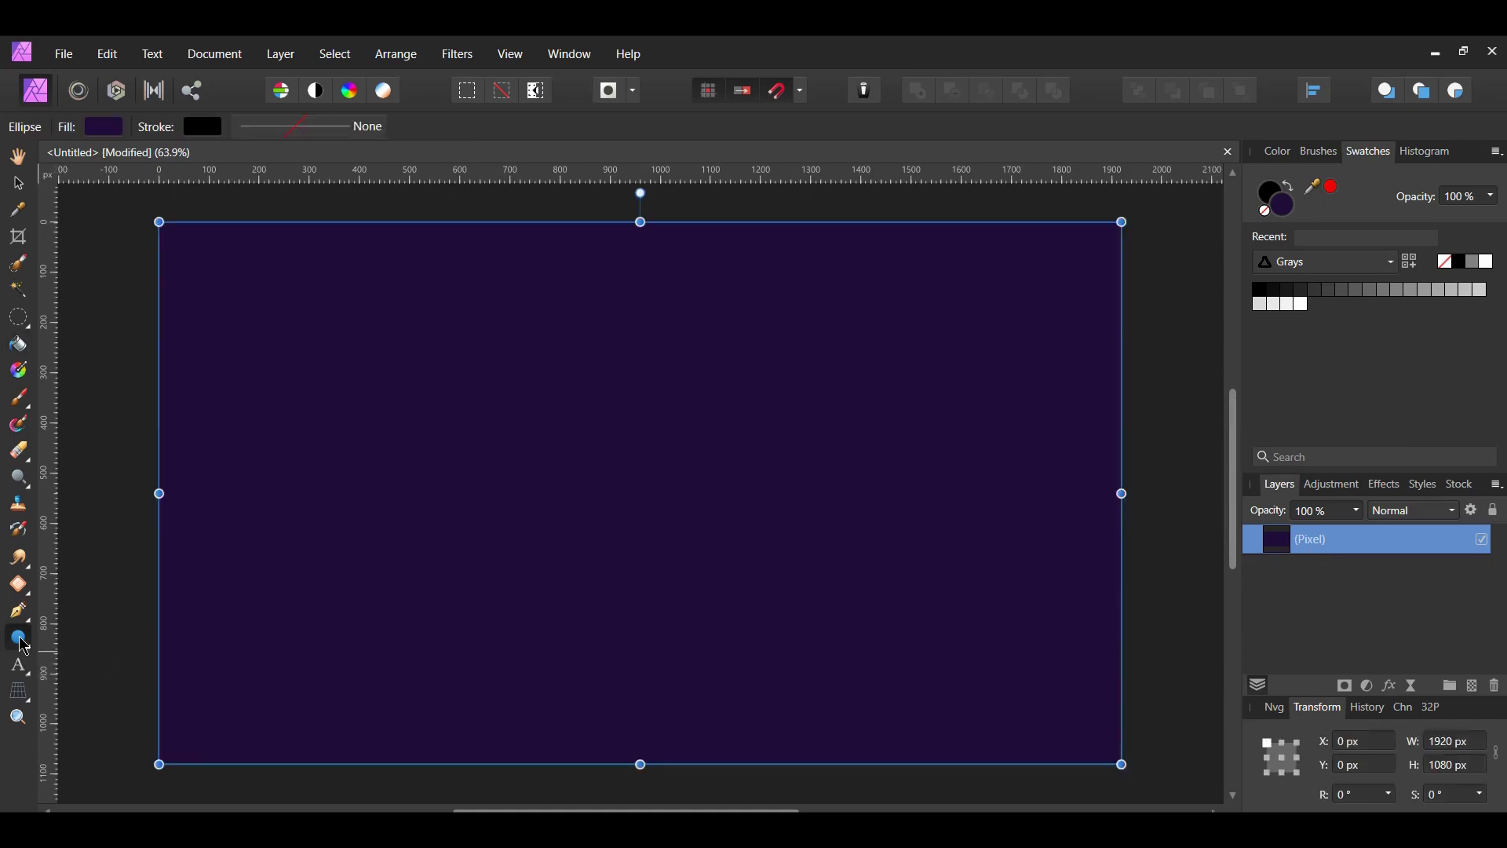
{"action": "left_click_drag", "start_coordinate": [615, 373], "coordinate": [698, 456]}
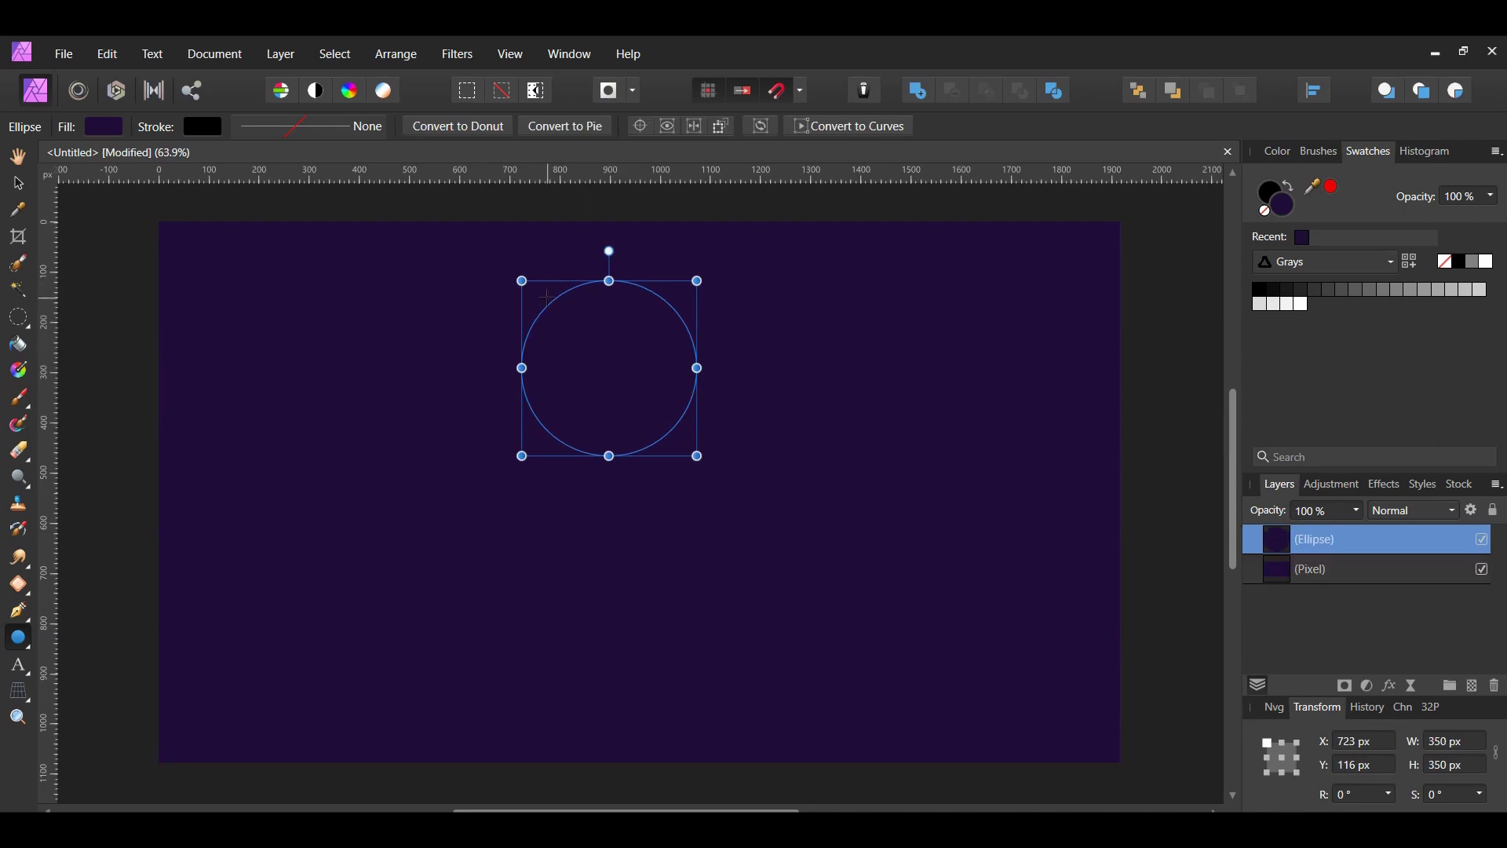
{"action": "left_click_drag", "start_coordinate": [565, 281], "coordinate": [591, 269]}
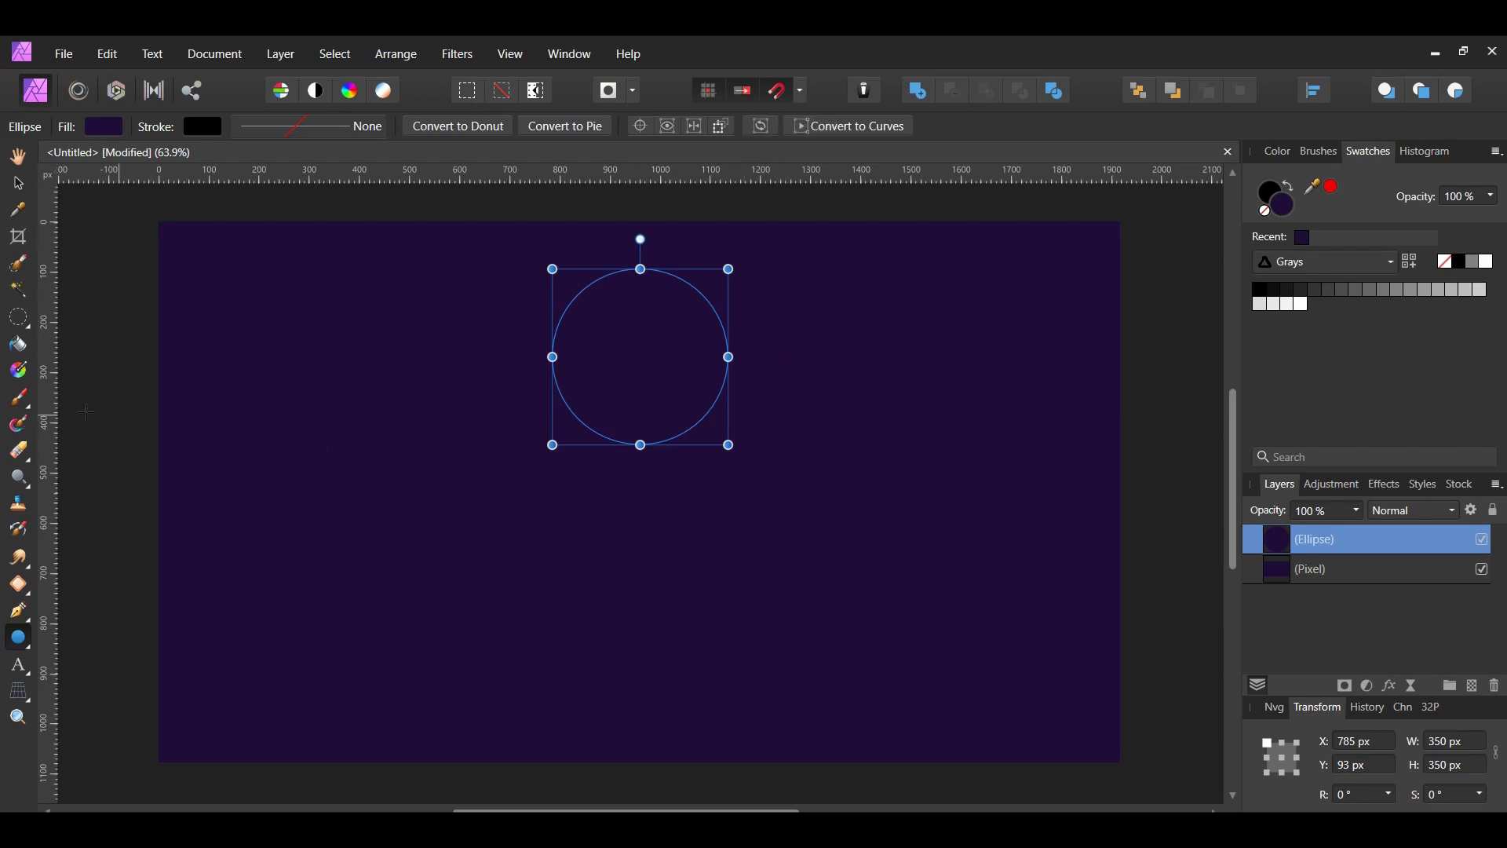
Step: Apply a vertical linear gradient fill across the circle and set its top stop to #ECA089
{"action": "left_click", "coordinate": [18, 371]}
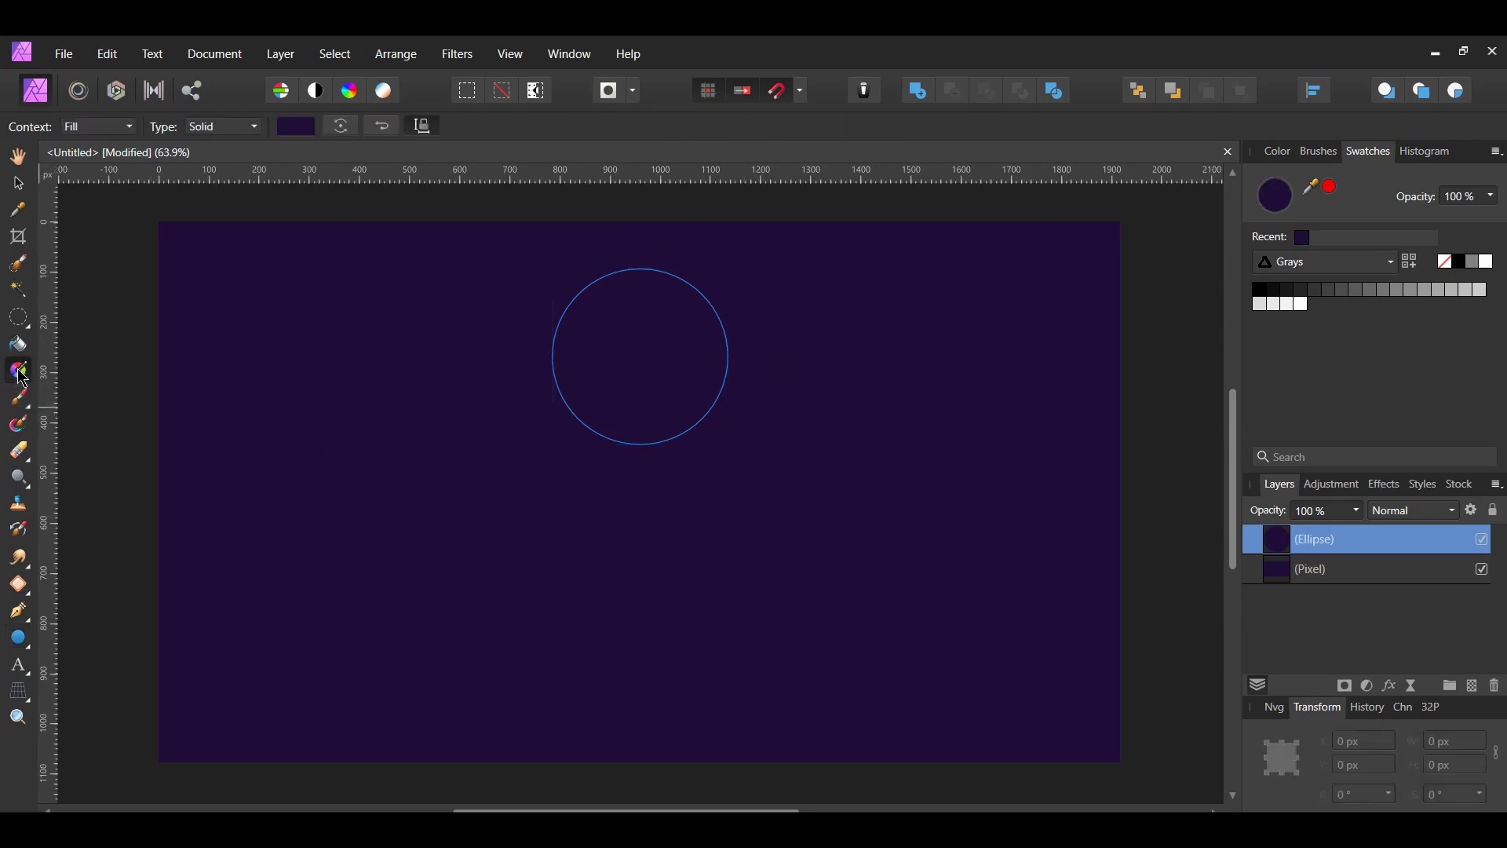
{"action": "left_click_drag", "start_coordinate": [641, 268], "coordinate": [636, 448]}
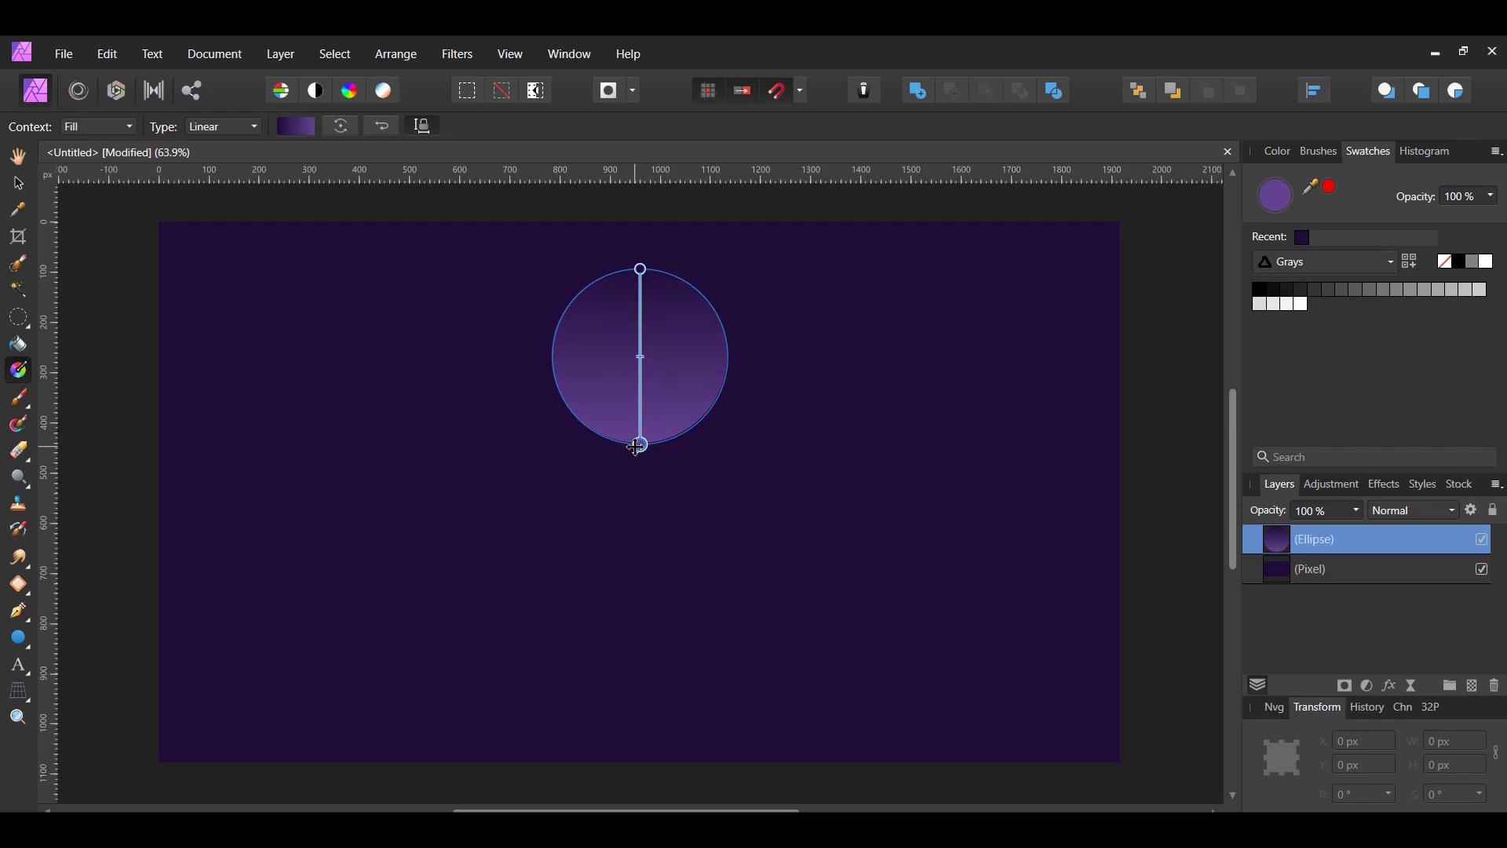
{"action": "left_click", "coordinate": [641, 268]}
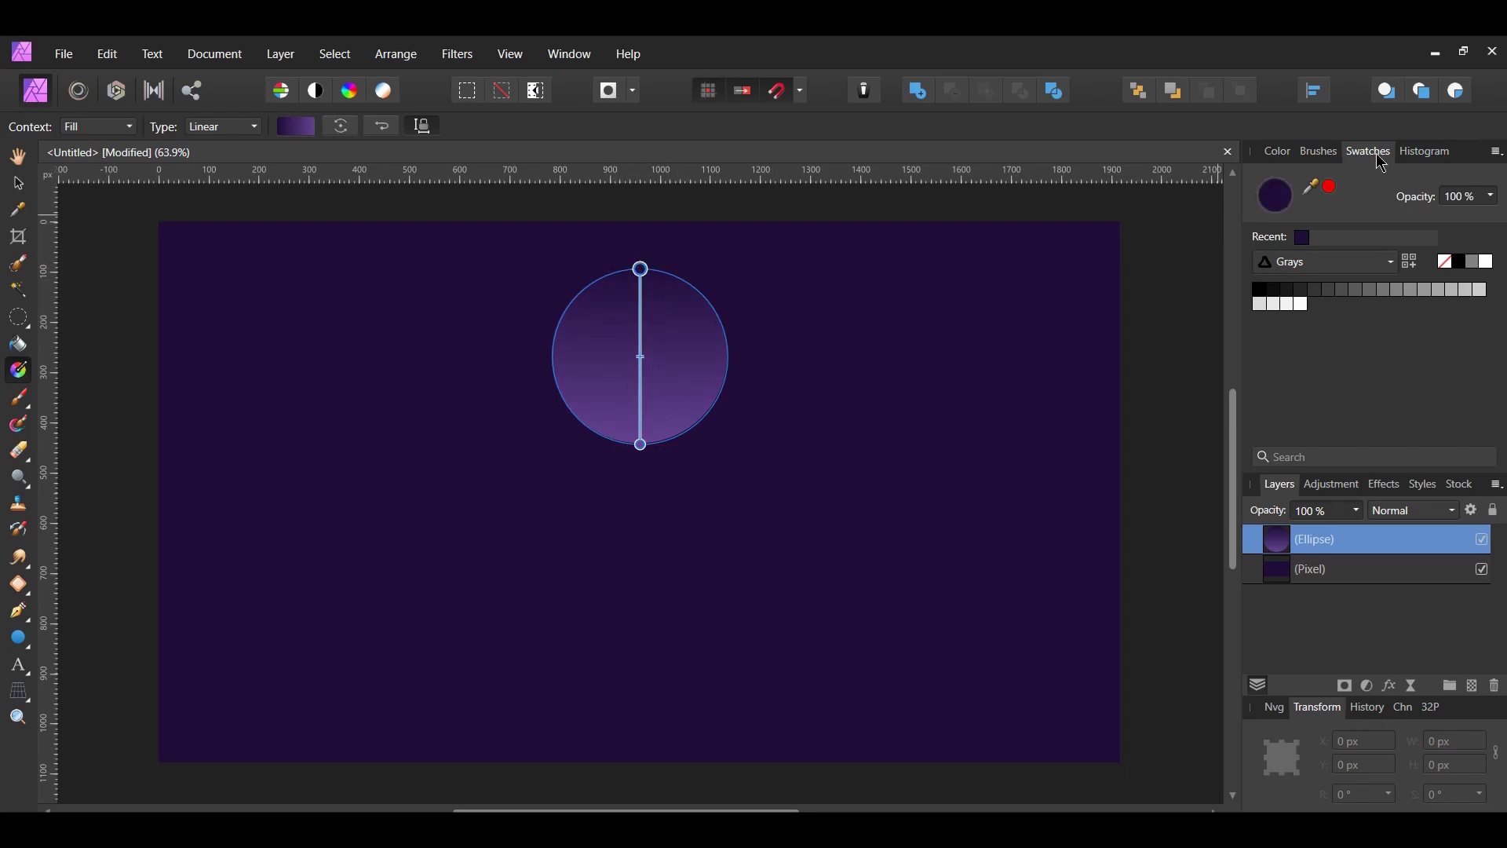
{"action": "double_click", "coordinate": [1275, 197]}
{"action": "left_click_drag", "start_coordinate": [746, 208], "coordinate": [1019, 191]}
{"action": "double_click", "coordinate": [1172, 428]}
{"action": "type", "text": "ECA089"}
{"action": "key", "text": "Return"}
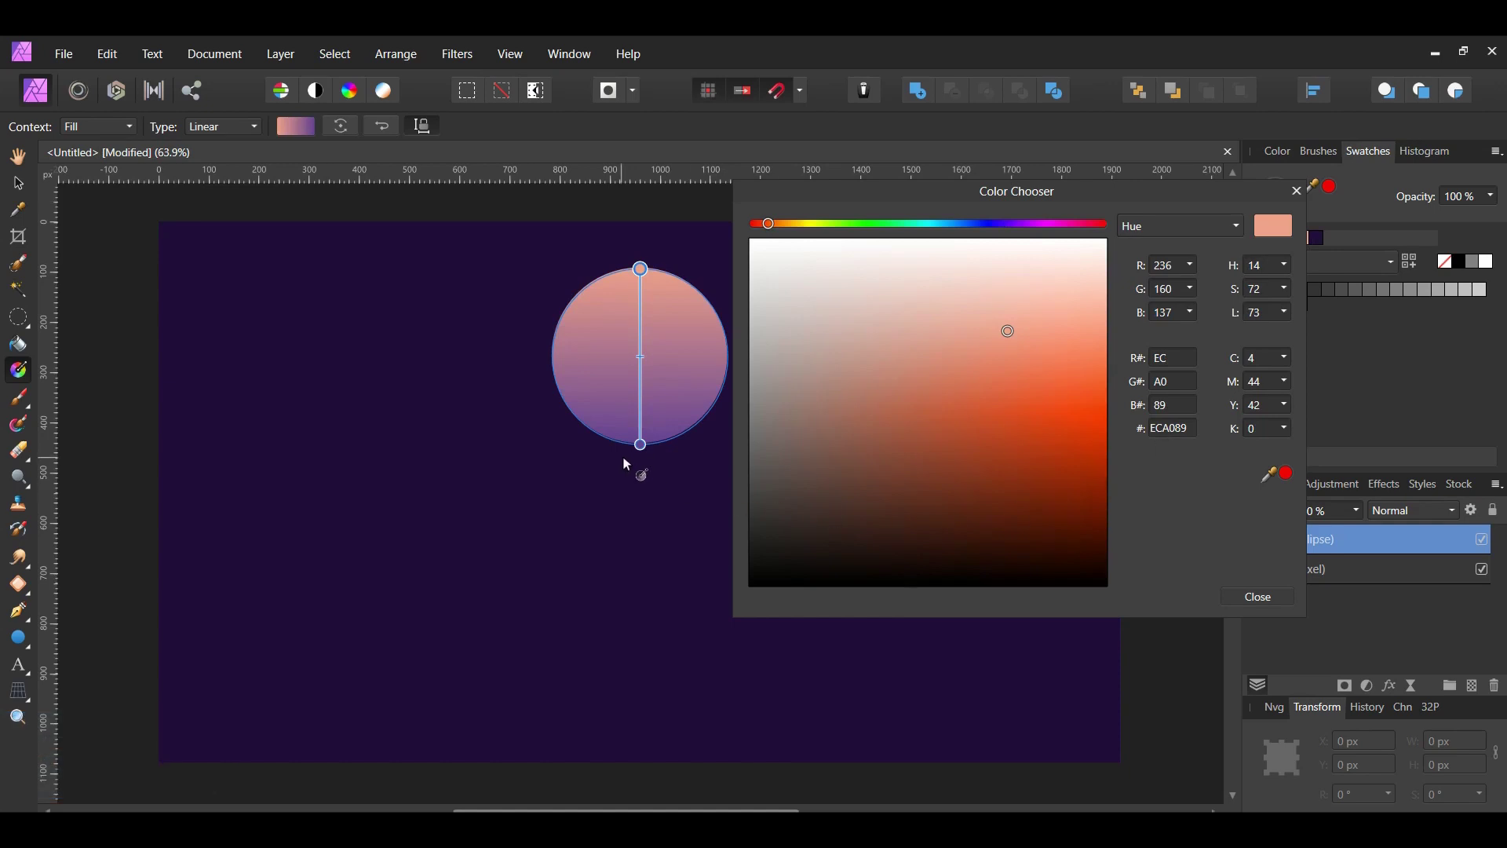
Step: Set the bottom stop of the circle's gradient to #F6019D
{"action": "left_click", "coordinate": [640, 445]}
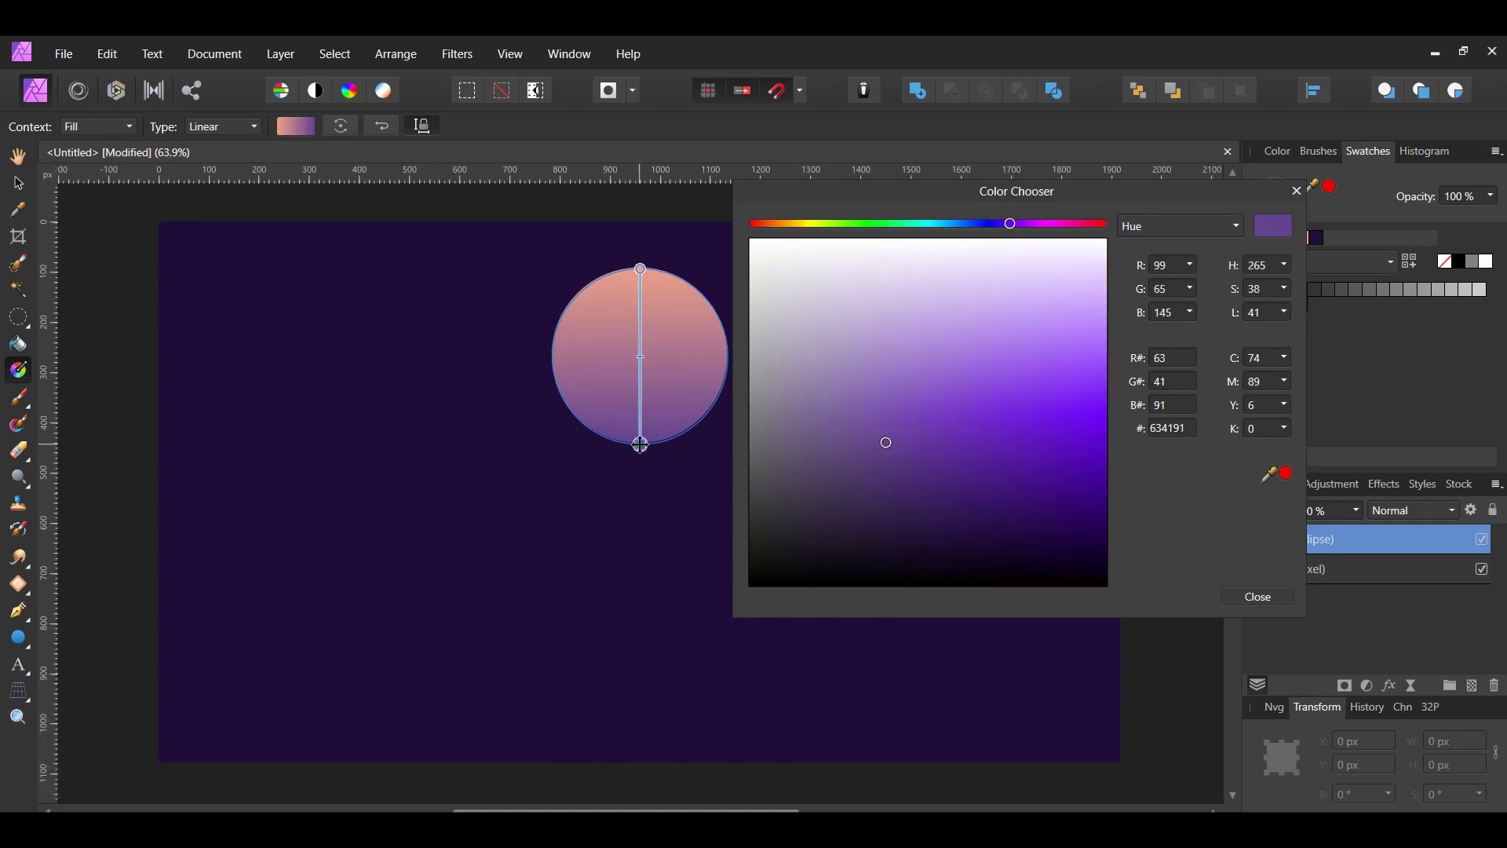
{"action": "double_click", "coordinate": [1173, 428]}
{"action": "type", "text": "F6019D"}
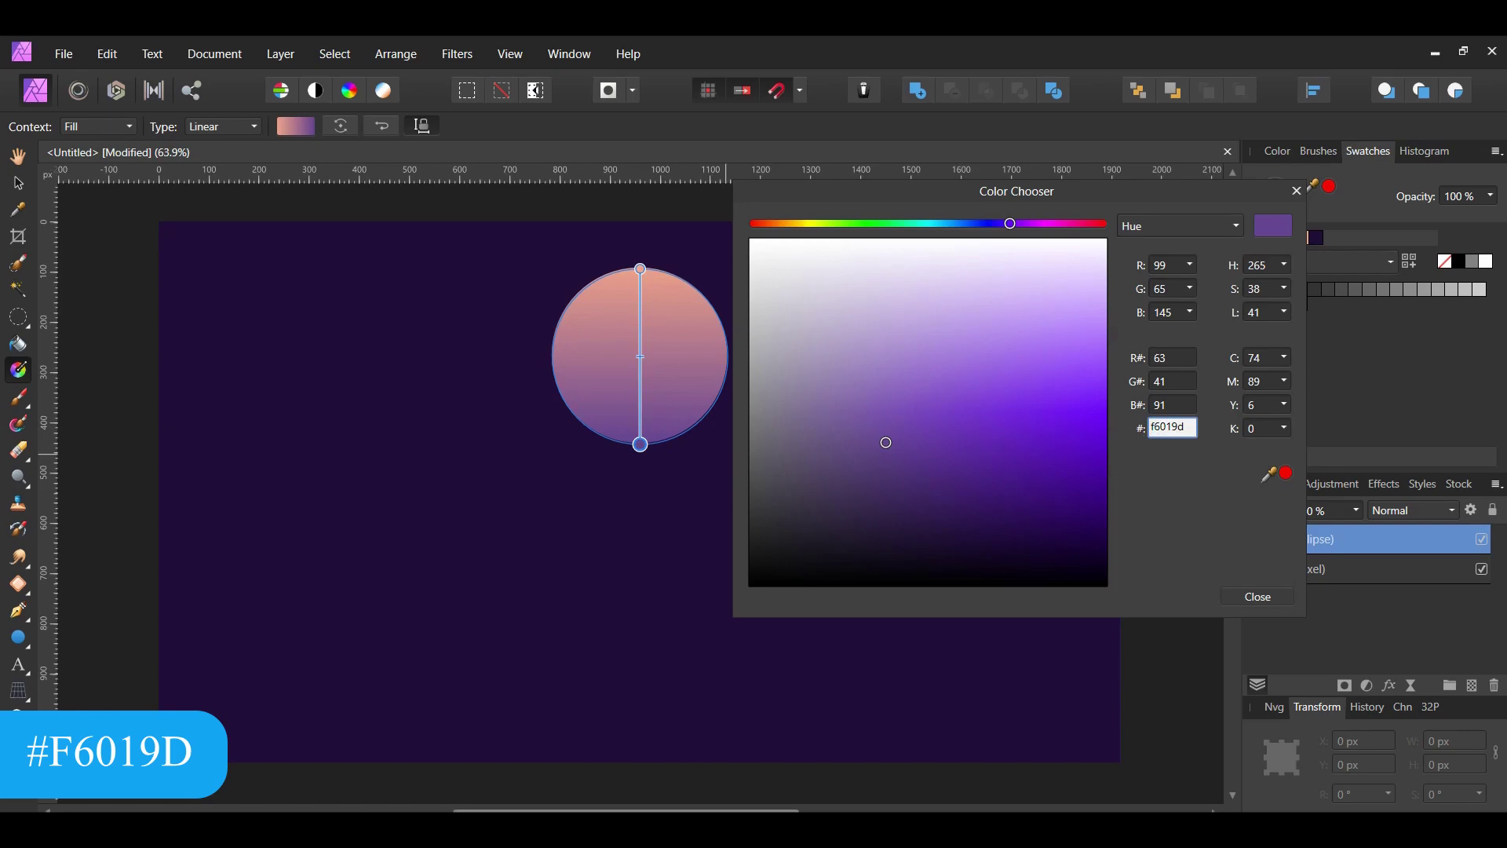
{"action": "key", "text": "Return"}
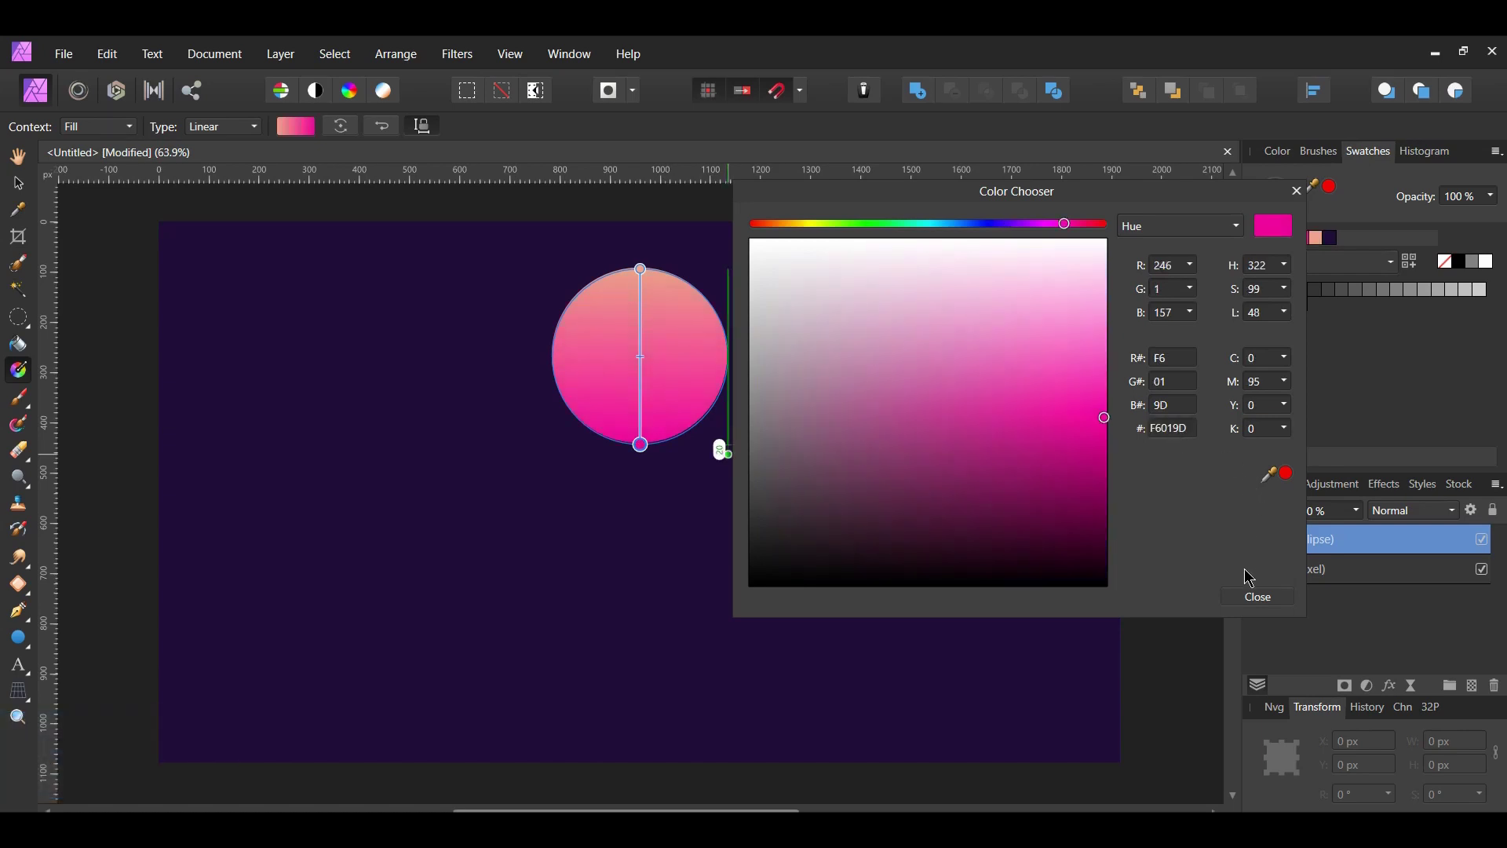
{"action": "left_click", "coordinate": [1257, 597]}
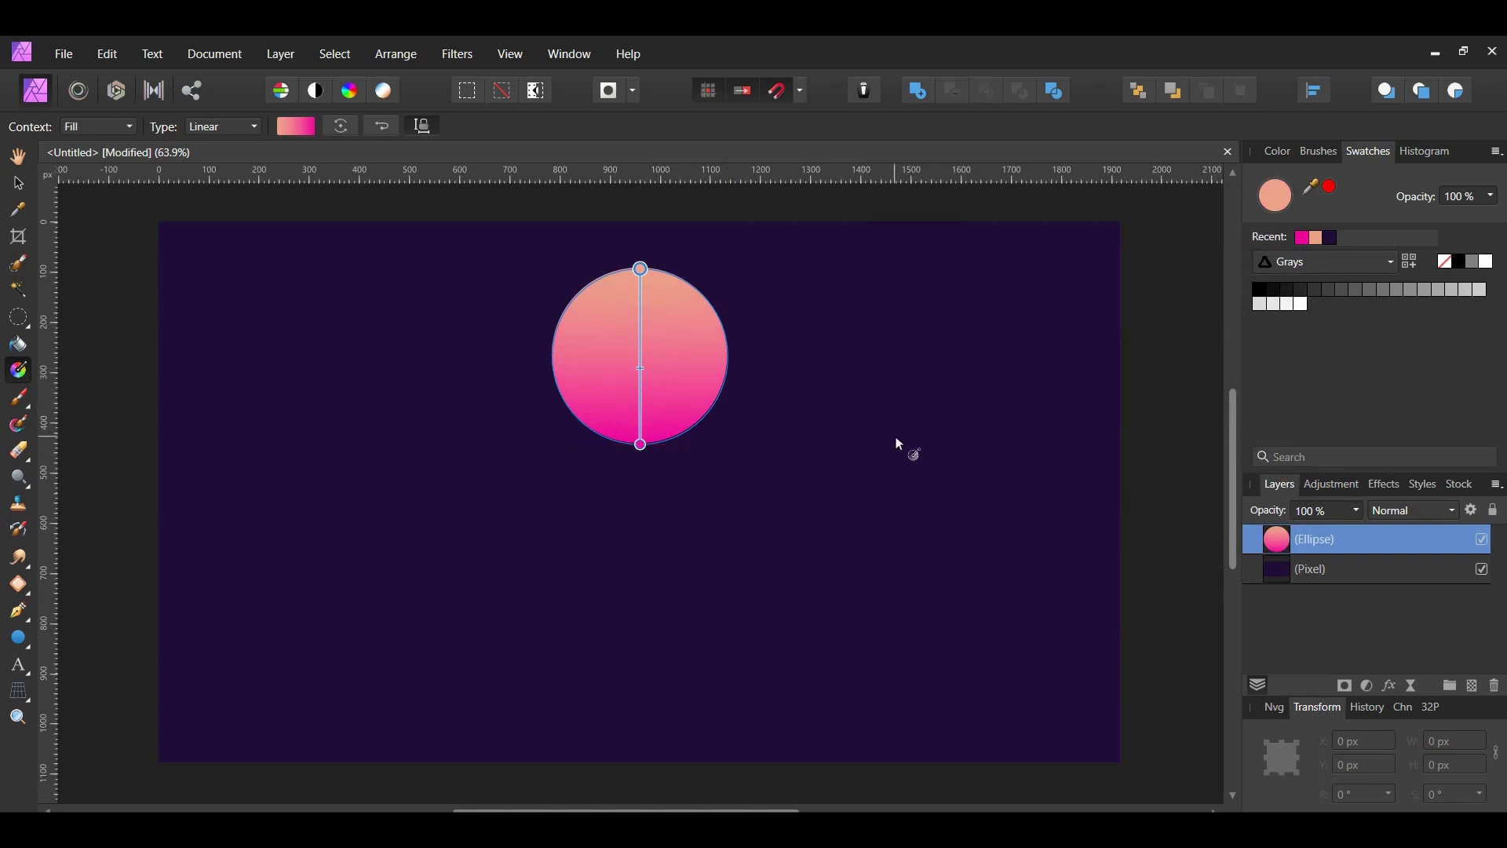
Step: Draw a thin black rectangle, about 648 x 10 px, centred across the circle near its lower edge
{"action": "left_click", "coordinate": [29, 648]}
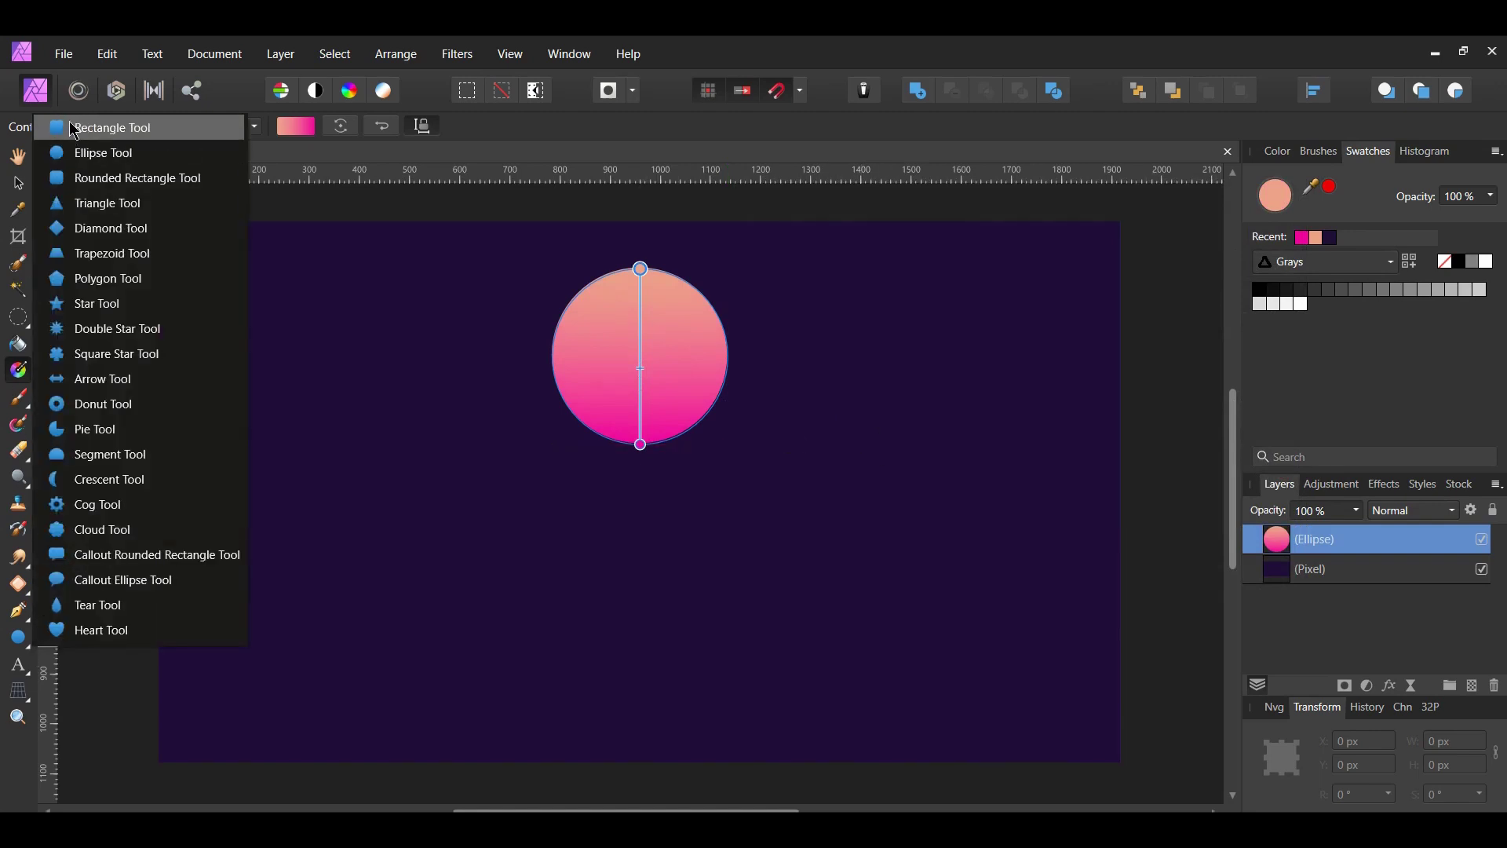
{"action": "left_click", "coordinate": [75, 128]}
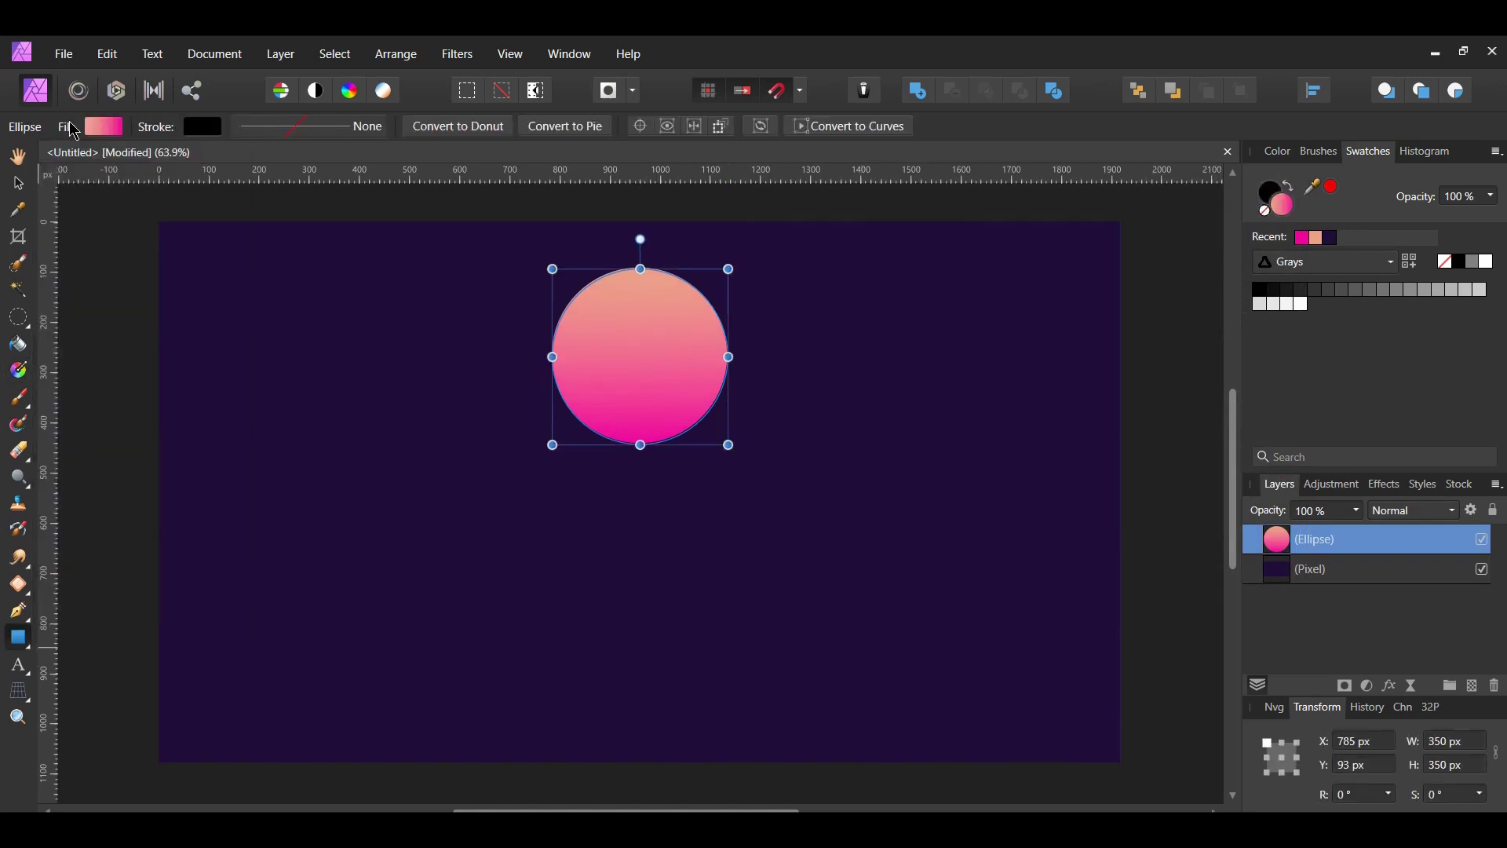
{"action": "left_click_drag", "start_coordinate": [494, 412], "coordinate": [803, 429]}
{"action": "left_click_drag", "start_coordinate": [641, 418], "coordinate": [642, 430]}
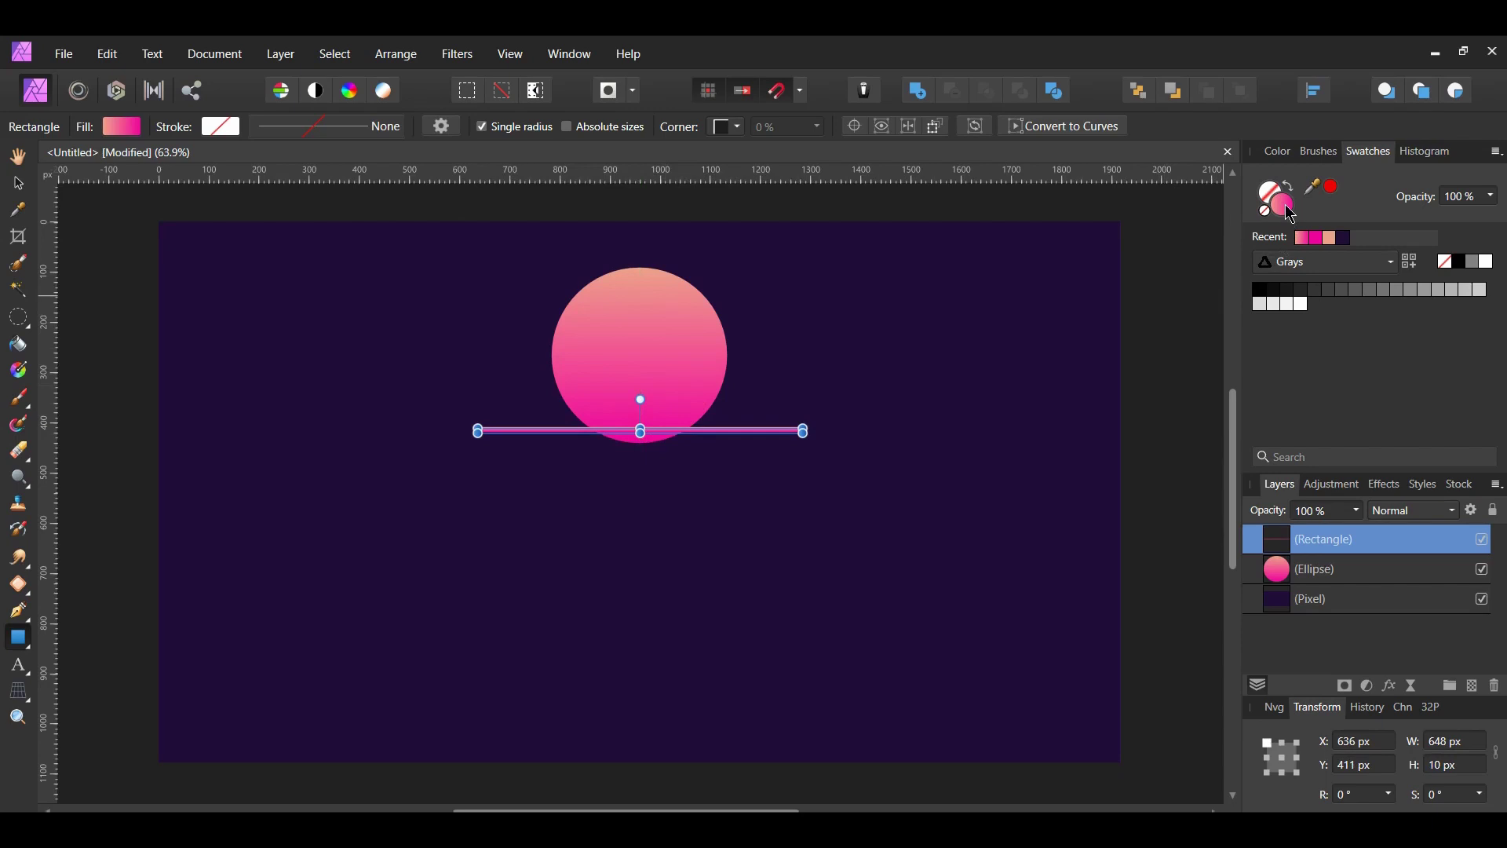
{"action": "left_click", "coordinate": [1463, 263]}
Step: Duplicate the black bar upward at even spacing of about 31 px until five bars cross the circle's lower half
{"action": "key", "text": "ctrl+j"}
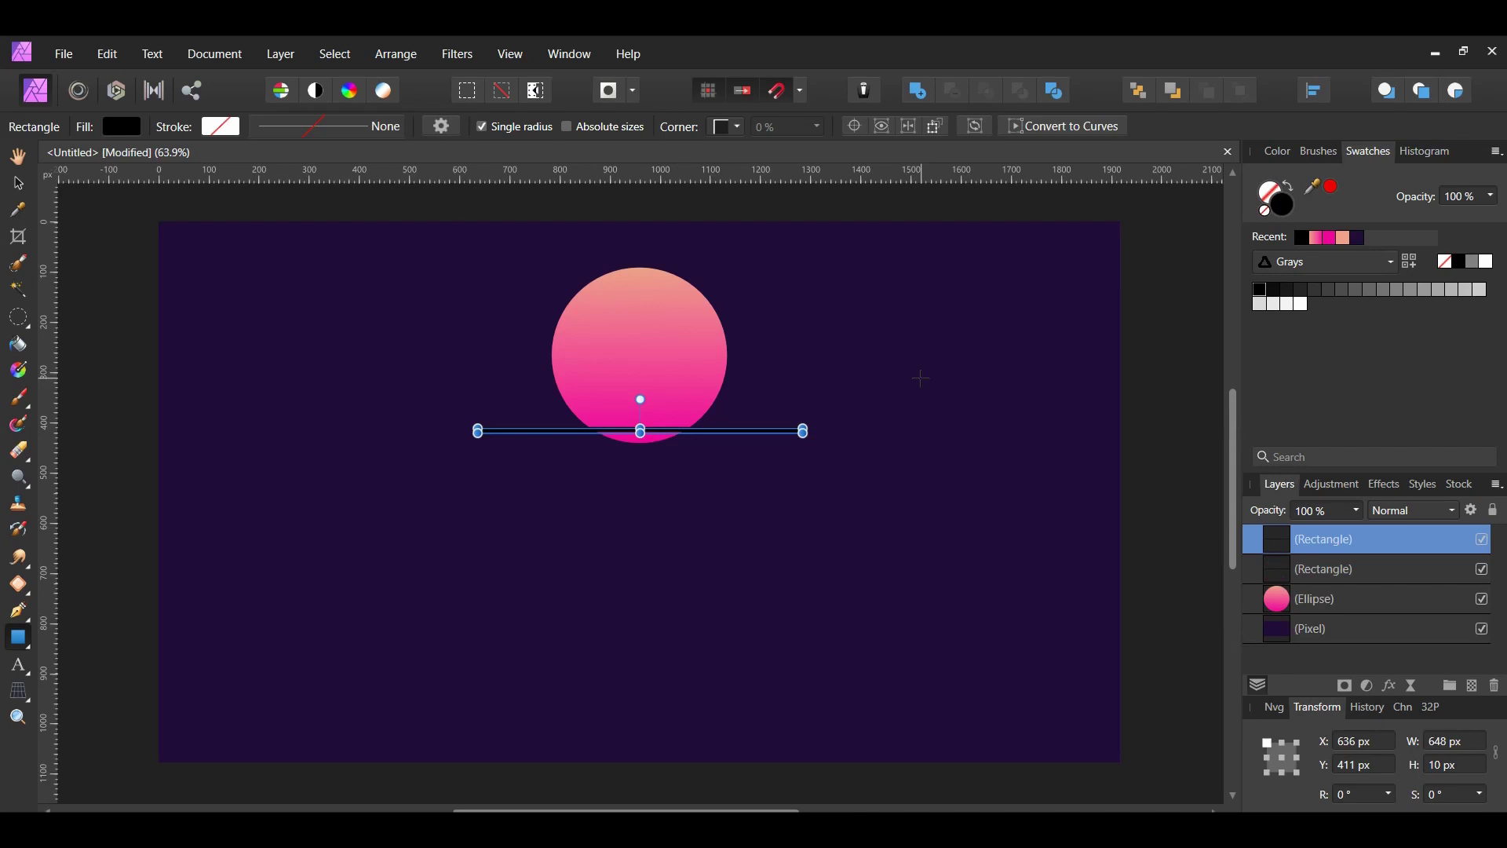
{"action": "left_click_drag", "start_coordinate": [583, 429], "coordinate": [583, 414]}
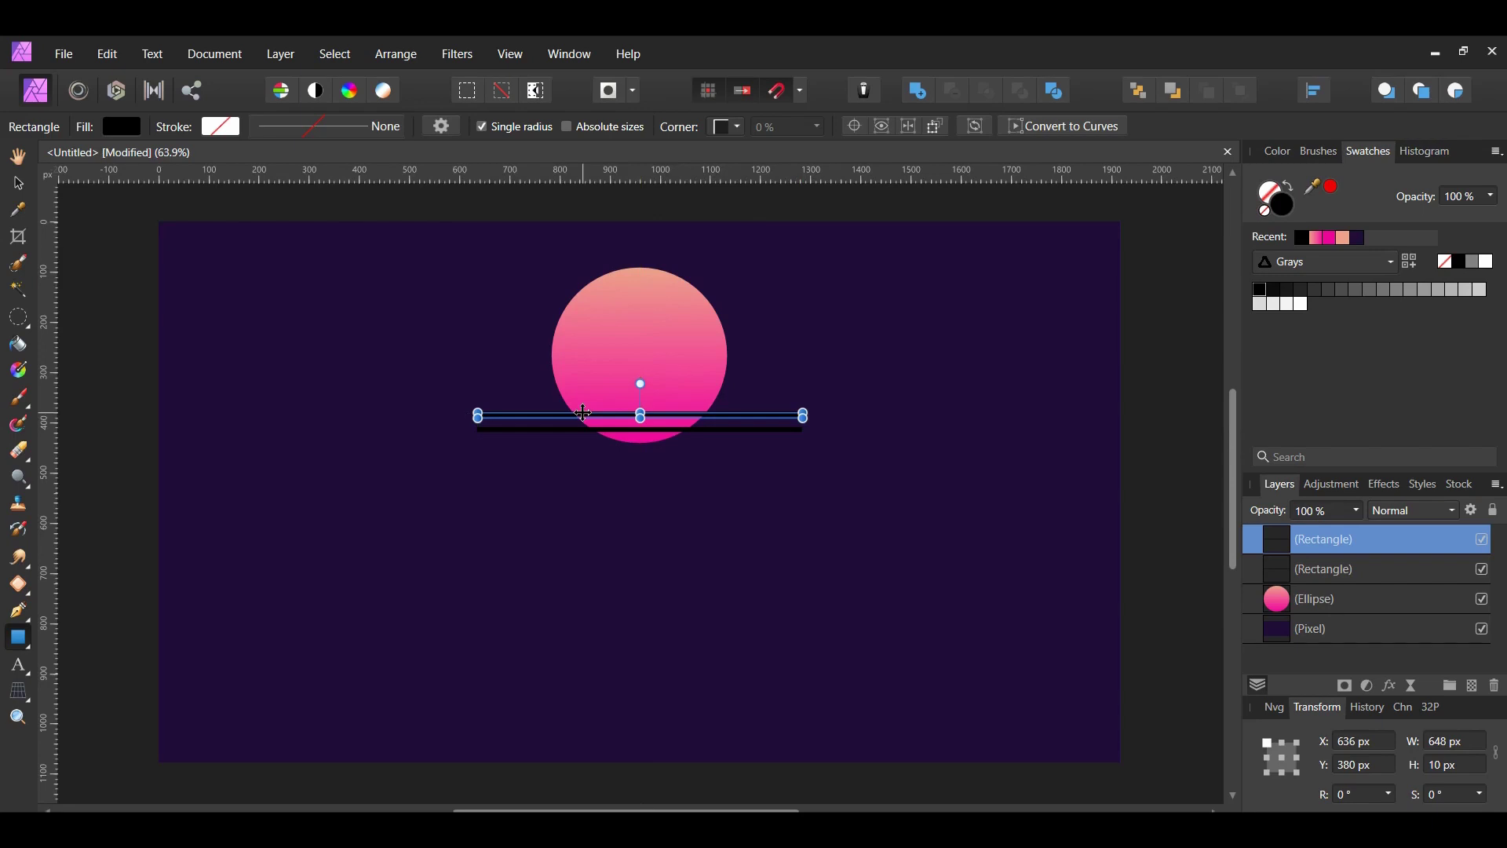
{"action": "key", "text": "ctrl+j"}
{"action": "key", "text": "ctrl+j"}
{"action": "key", "text": "ctrl+j"}
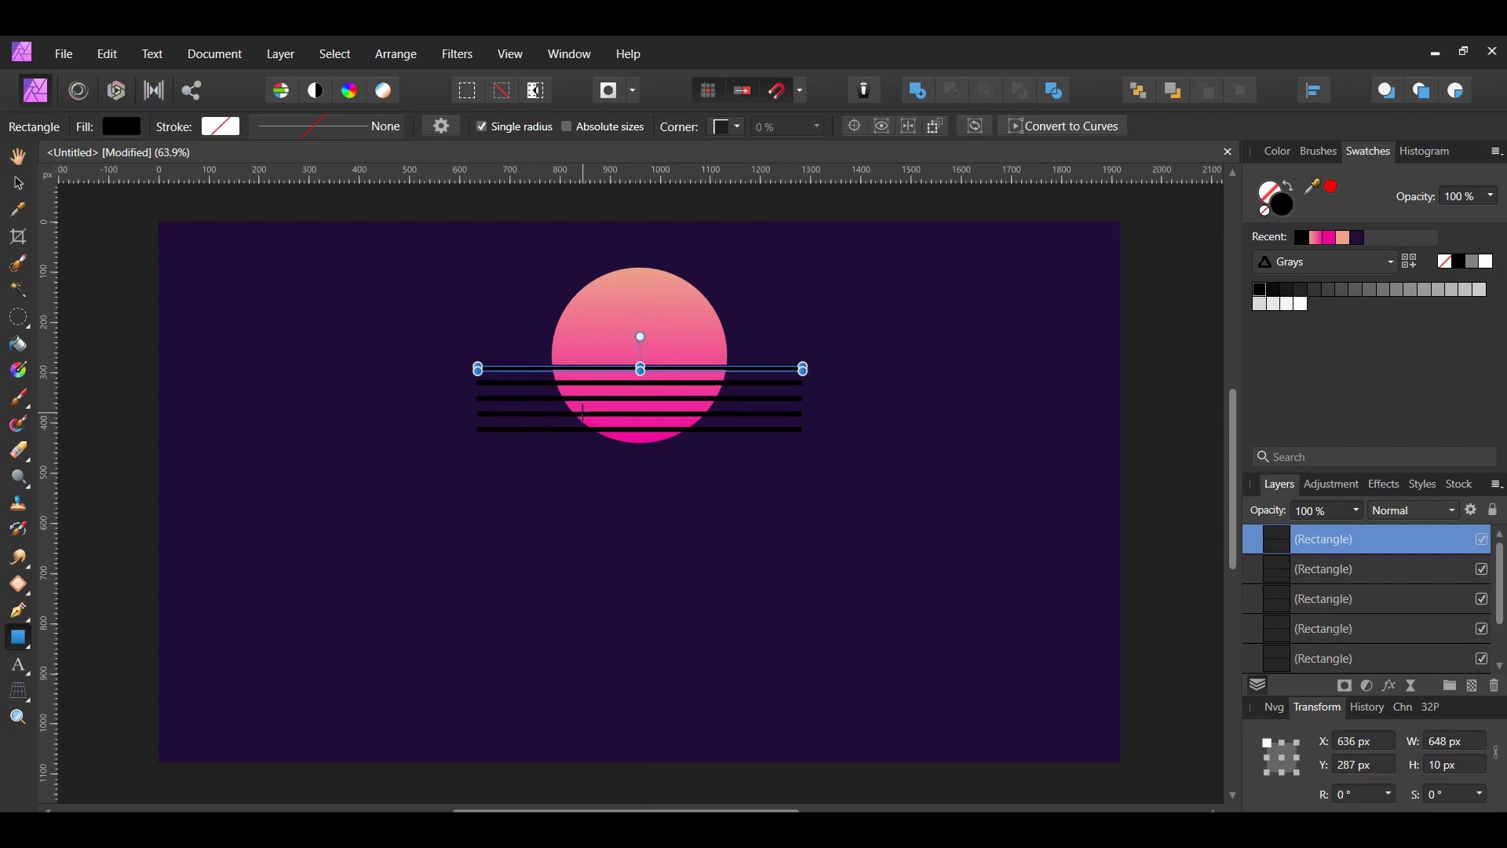
Step: Select all the bars together with the circle, subtract the bars from it, and deselect the result
{"action": "scroll", "coordinate": [1347, 577], "scroll_direction": "down", "scroll_amount": 2}
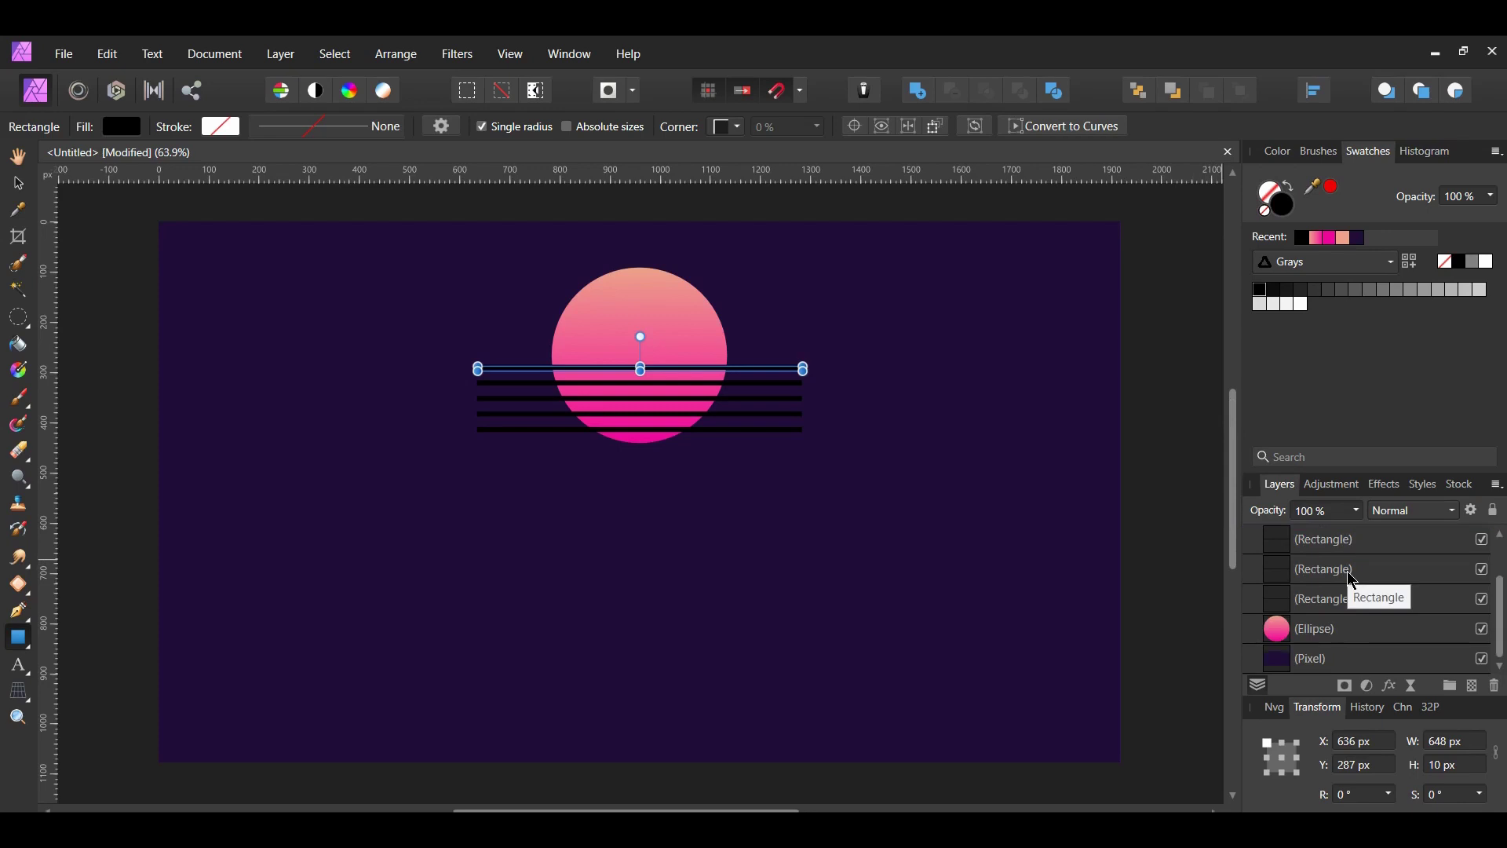
{"action": "left_click", "coordinate": [1322, 633], "text": "shift"}
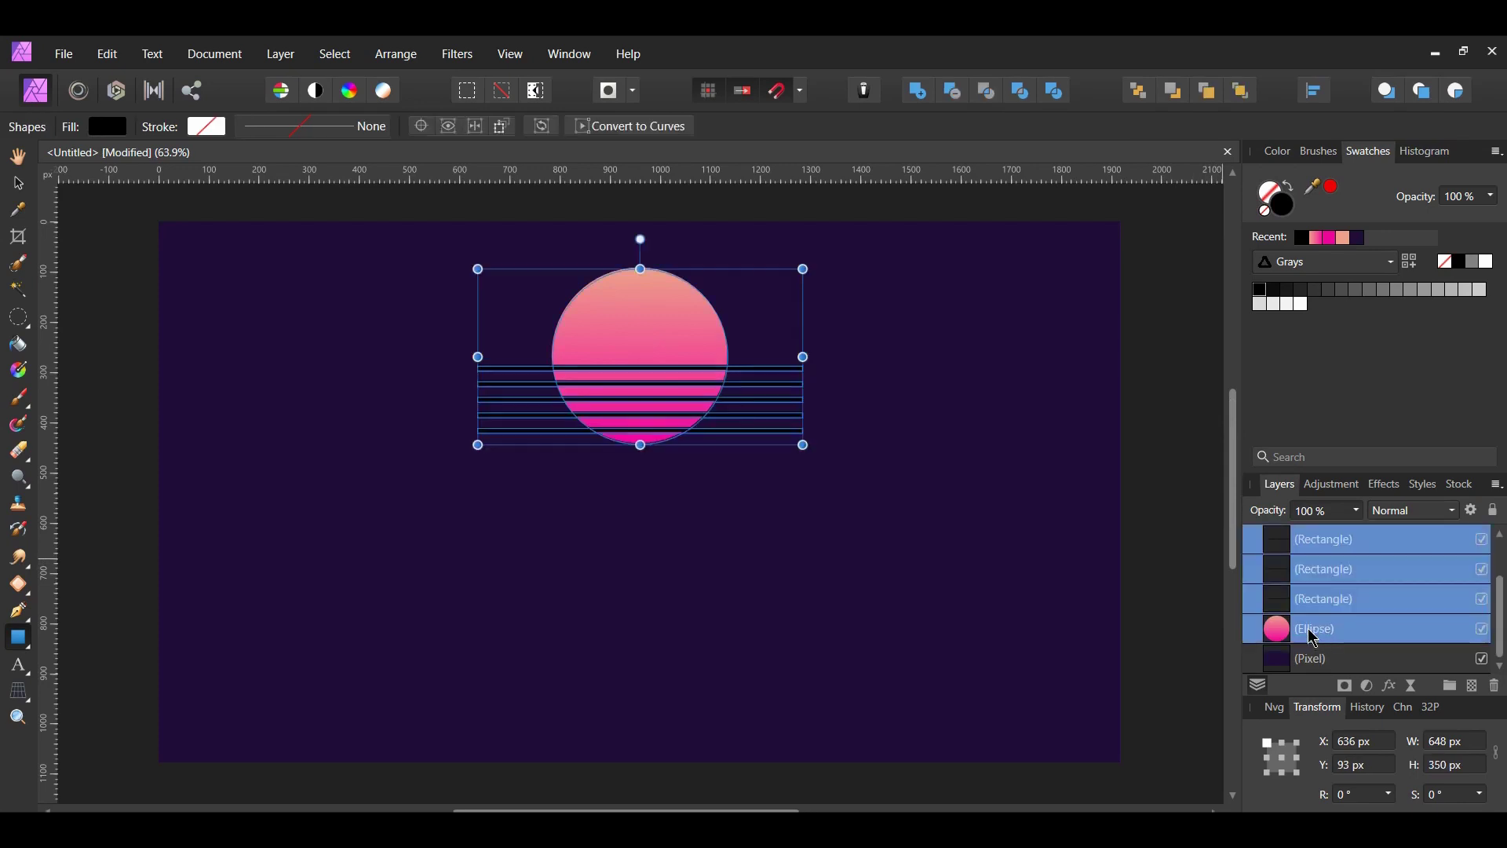
{"action": "key", "text": "ctrl+z"}
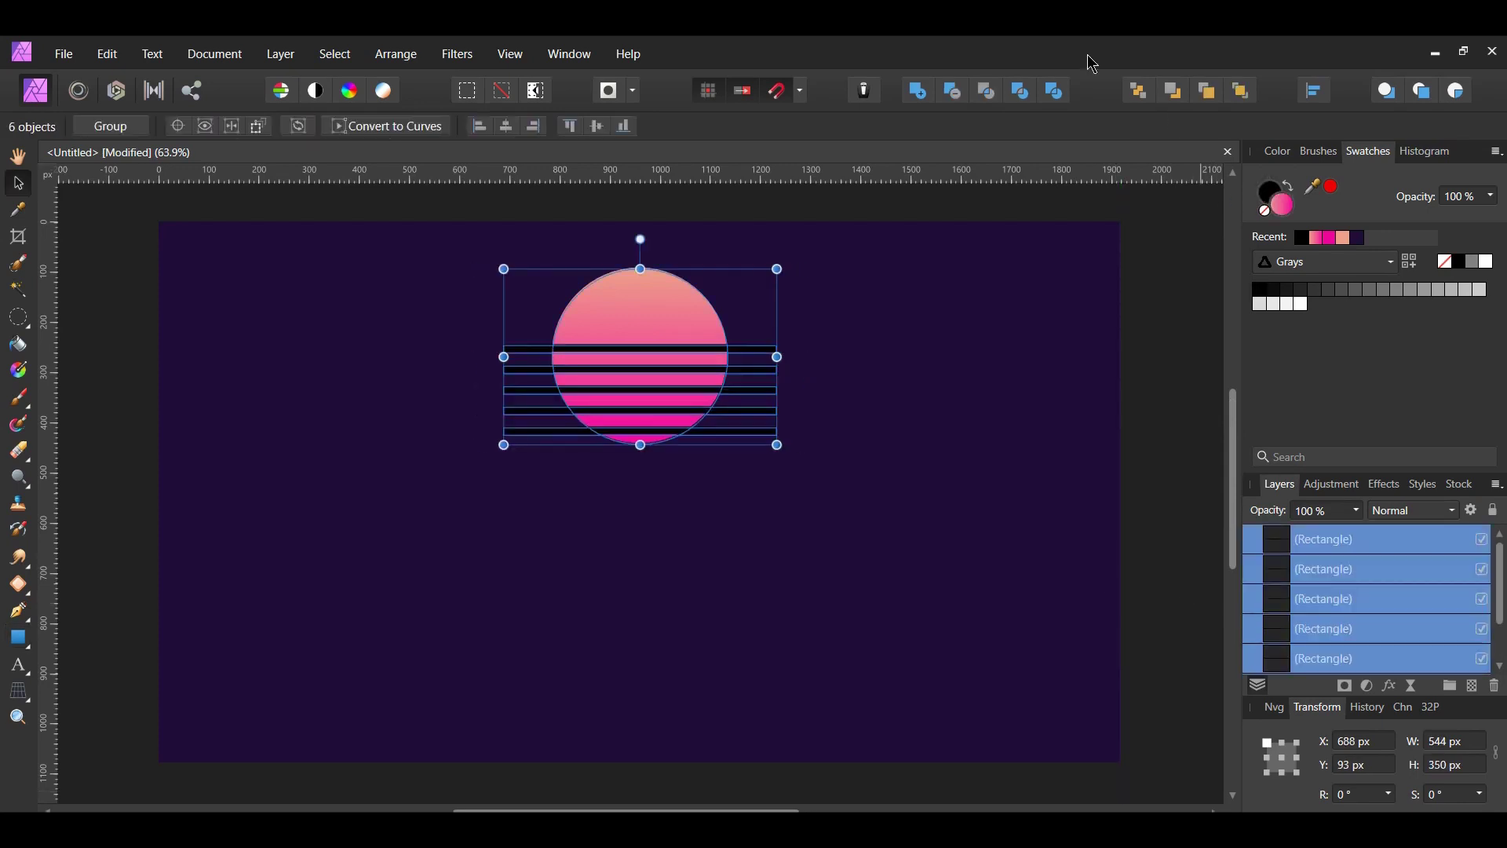
{"action": "left_click", "coordinate": [953, 92]}
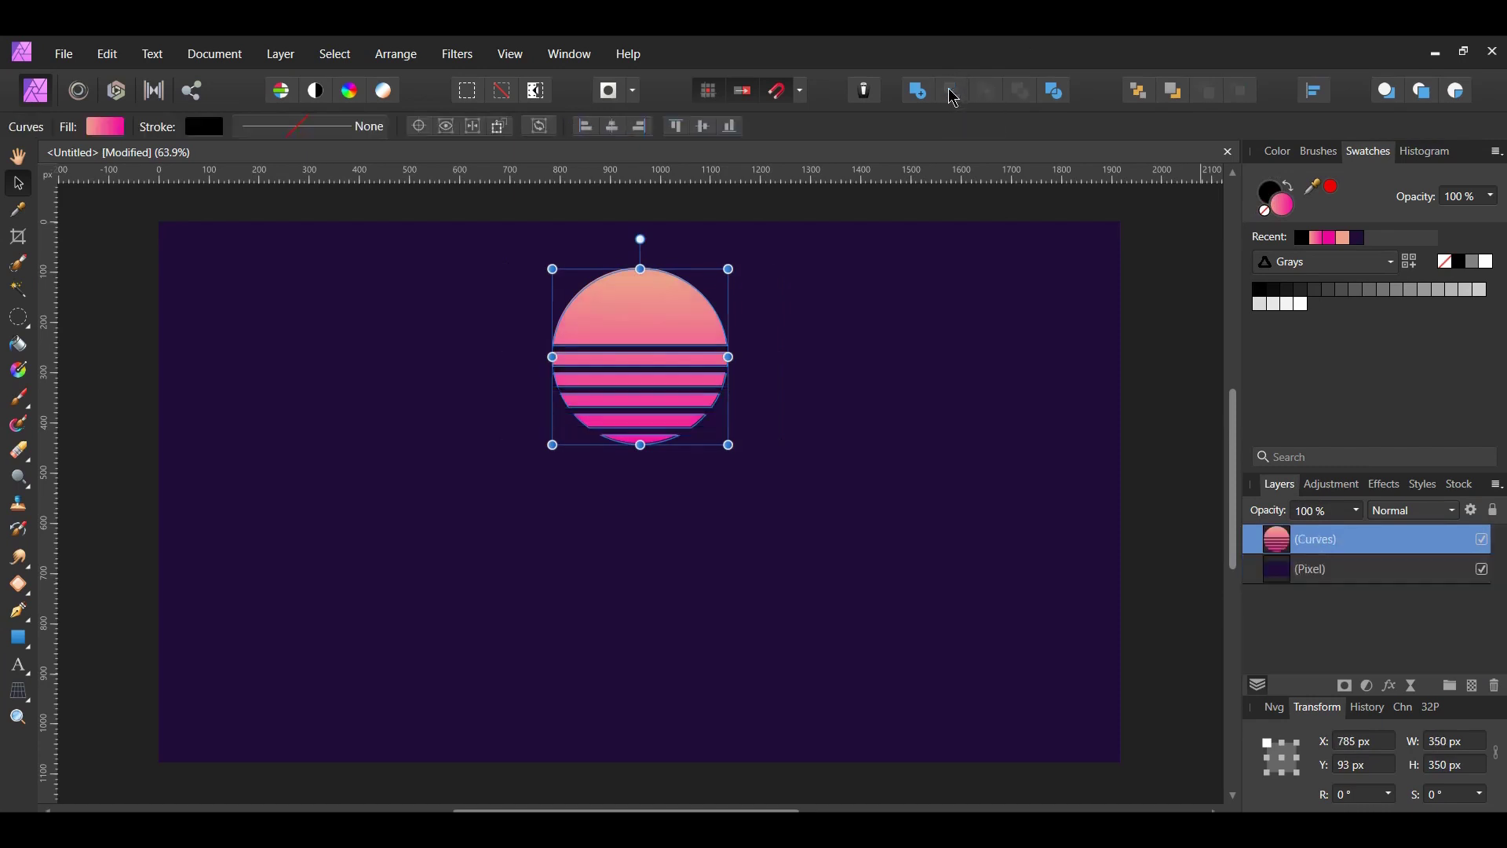
{"action": "left_click", "coordinate": [1166, 518]}
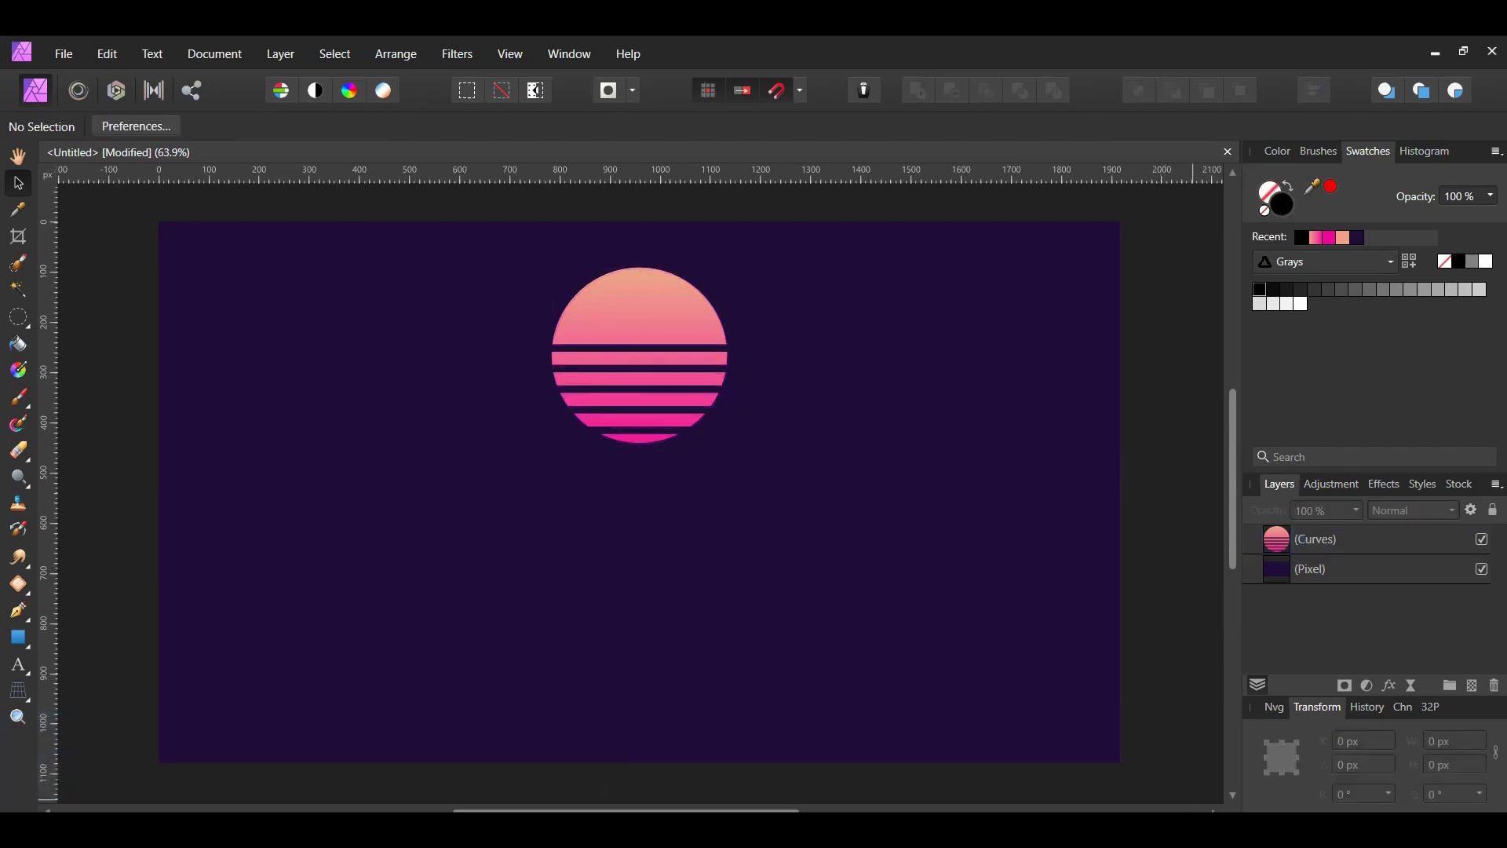
Step: Set the Pen tool's stroke colour to pink #F6019D
{"action": "key", "text": "p"}
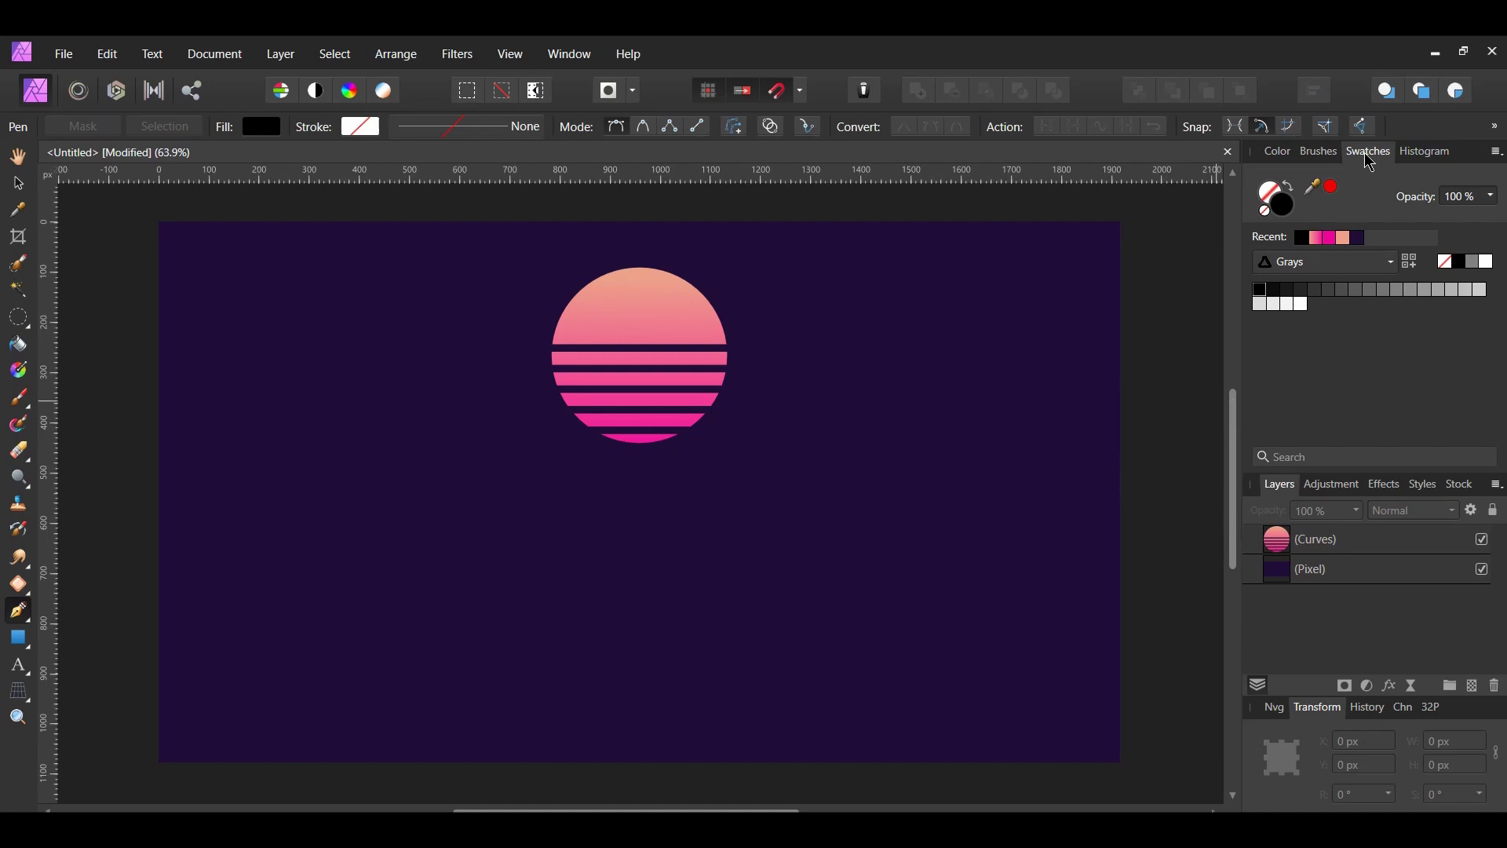
{"action": "double_click", "coordinate": [1270, 194]}
{"action": "left_click_drag", "start_coordinate": [1026, 208], "coordinate": [1135, 182]}
{"action": "left_click", "coordinate": [1210, 414]}
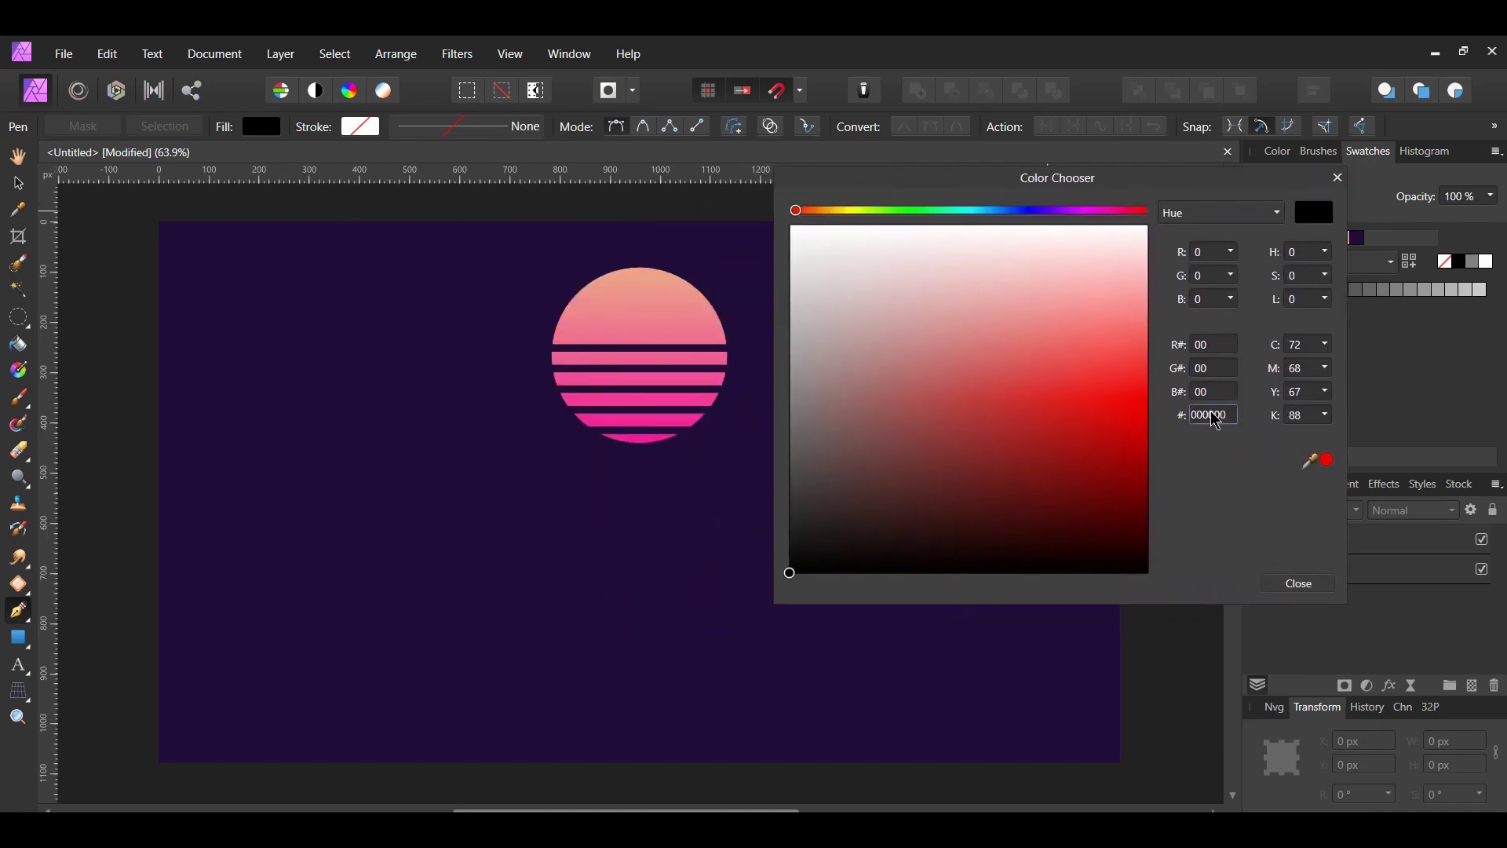
{"action": "type", "text": "F6019D"}
{"action": "key", "text": "Return"}
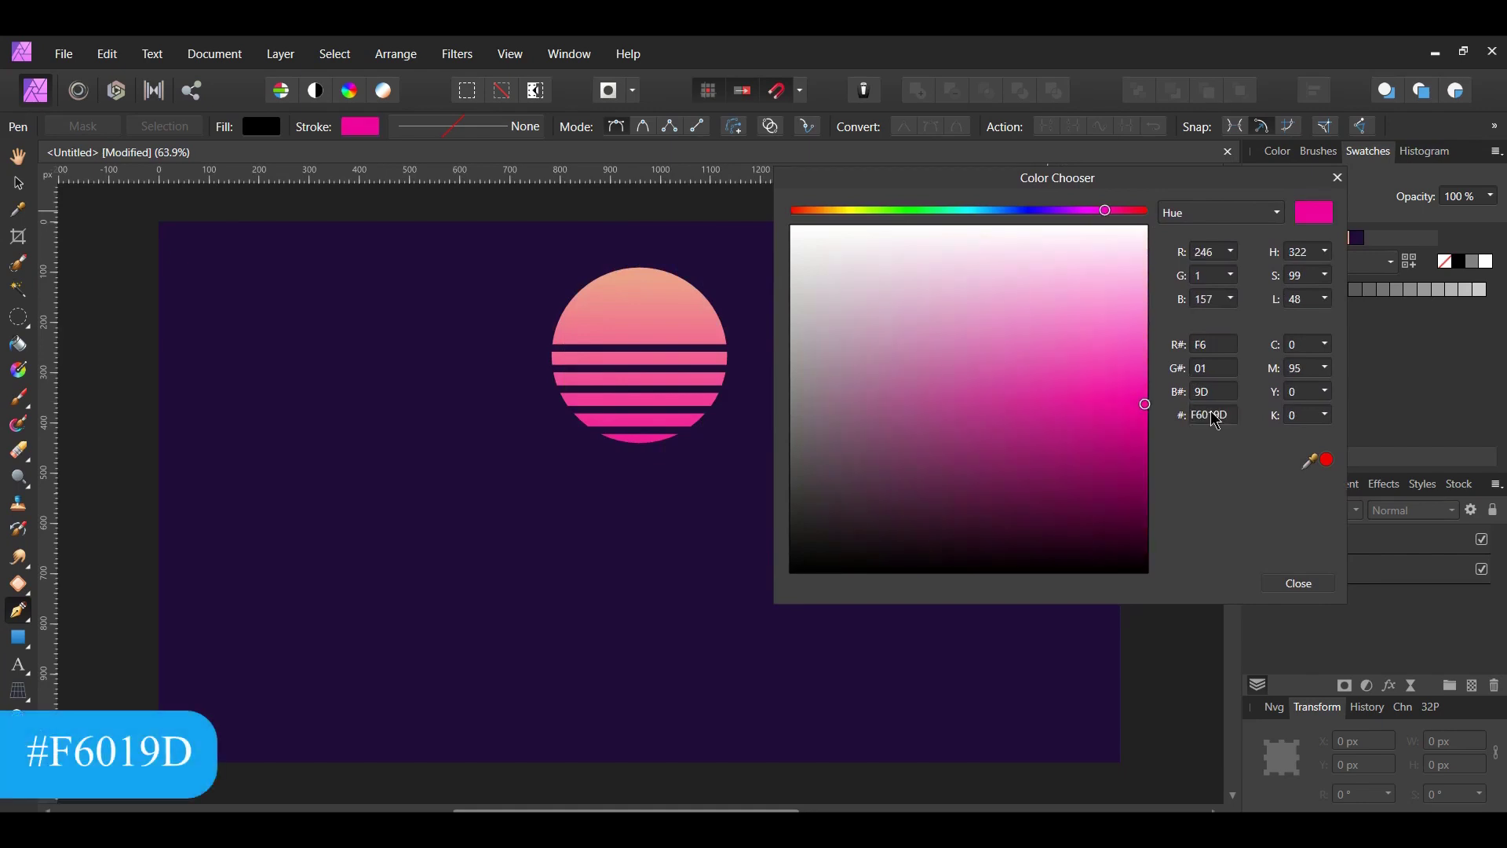
Step: Remove the Pen tool's fill and give its pink stroke a width of 3 pt
{"action": "left_click", "coordinate": [1302, 584]}
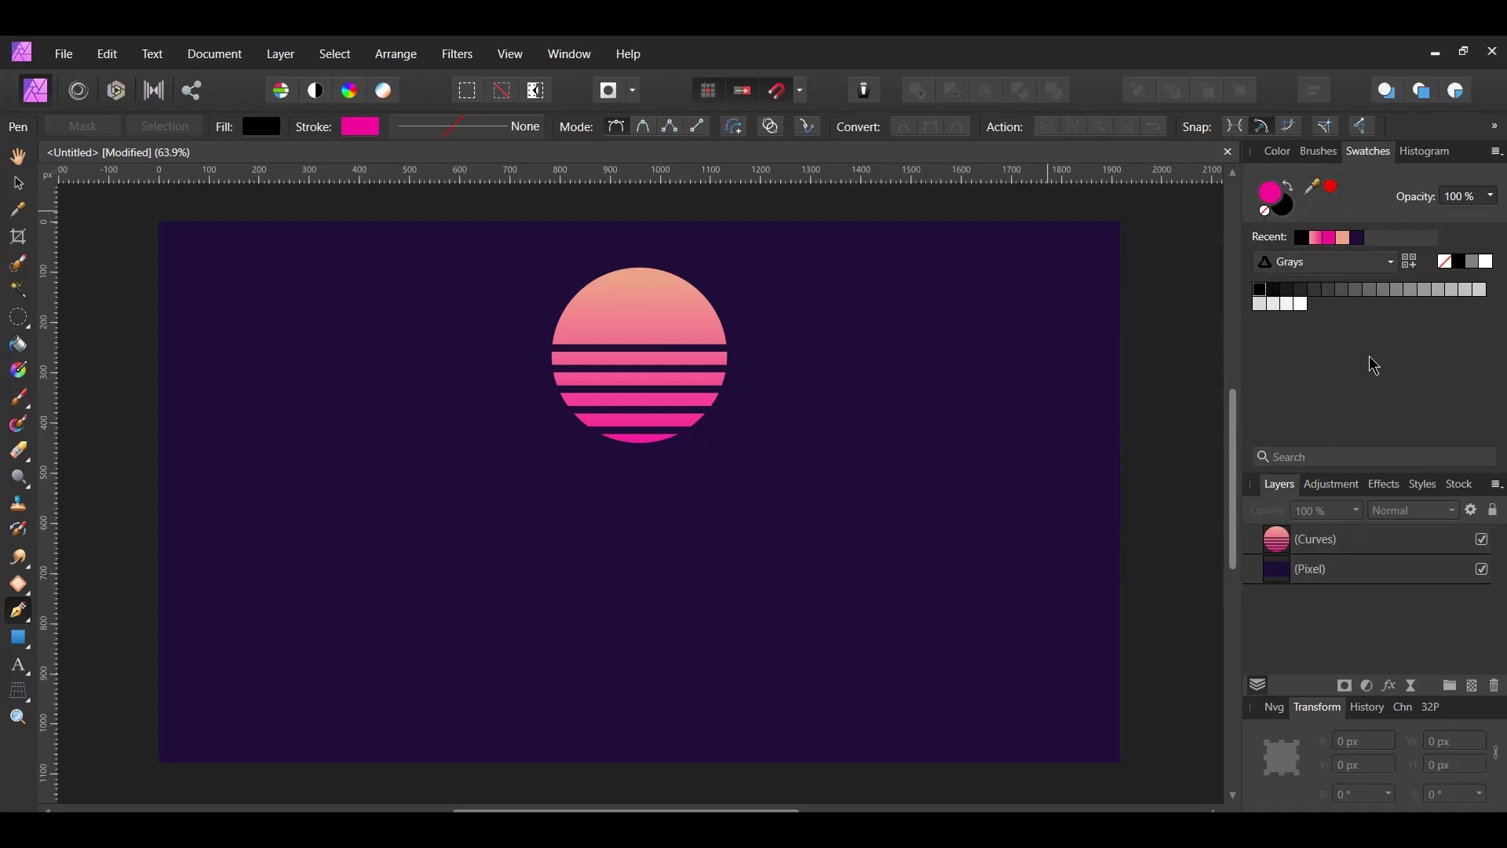
{"action": "left_click", "coordinate": [1264, 210]}
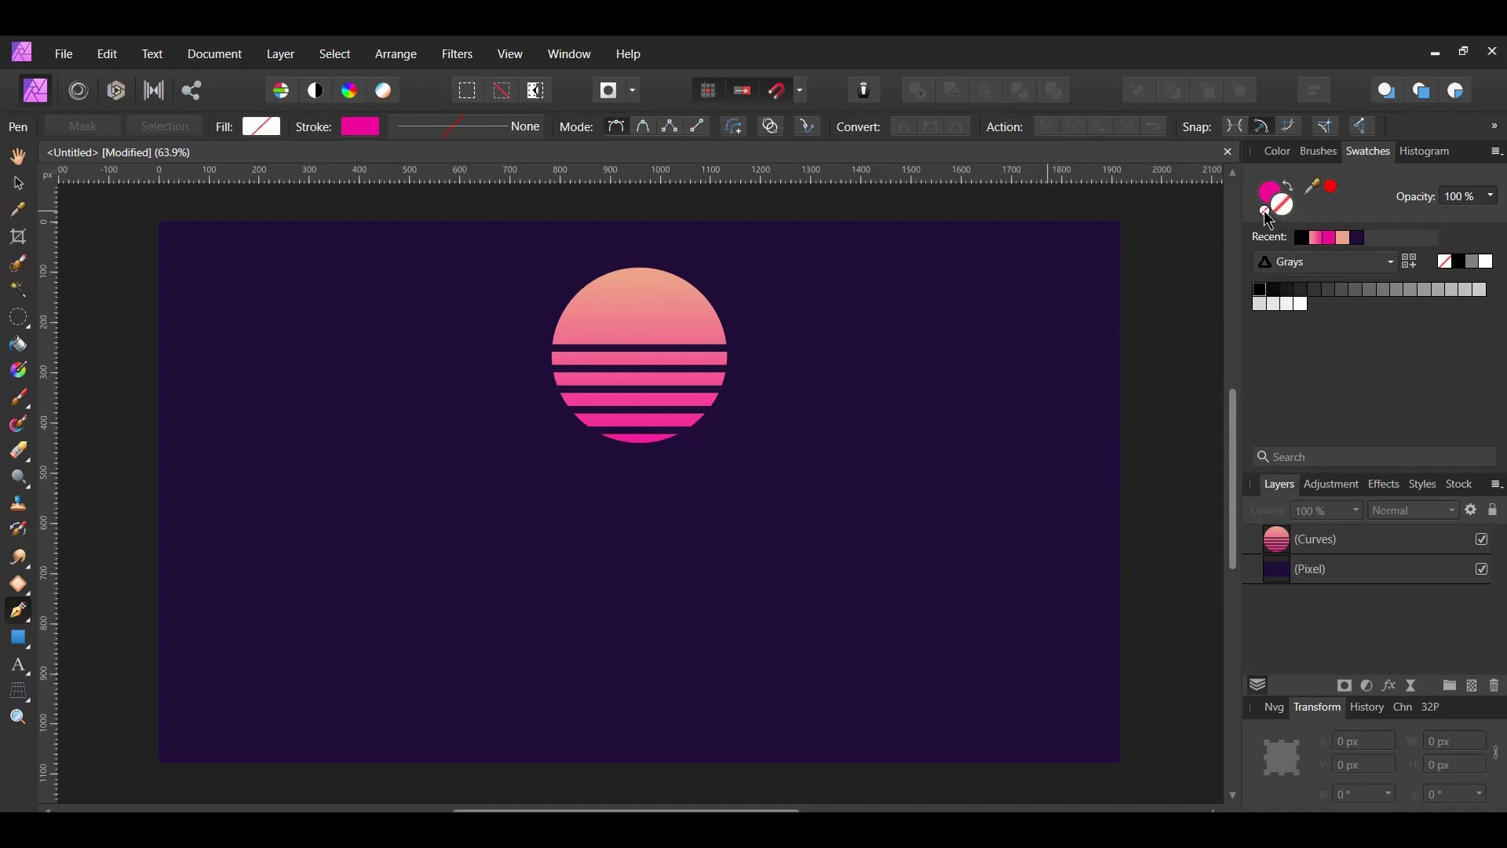
{"action": "left_click", "coordinate": [1265, 195]}
{"action": "left_click", "coordinate": [505, 133]}
{"action": "left_click", "coordinate": [525, 194]}
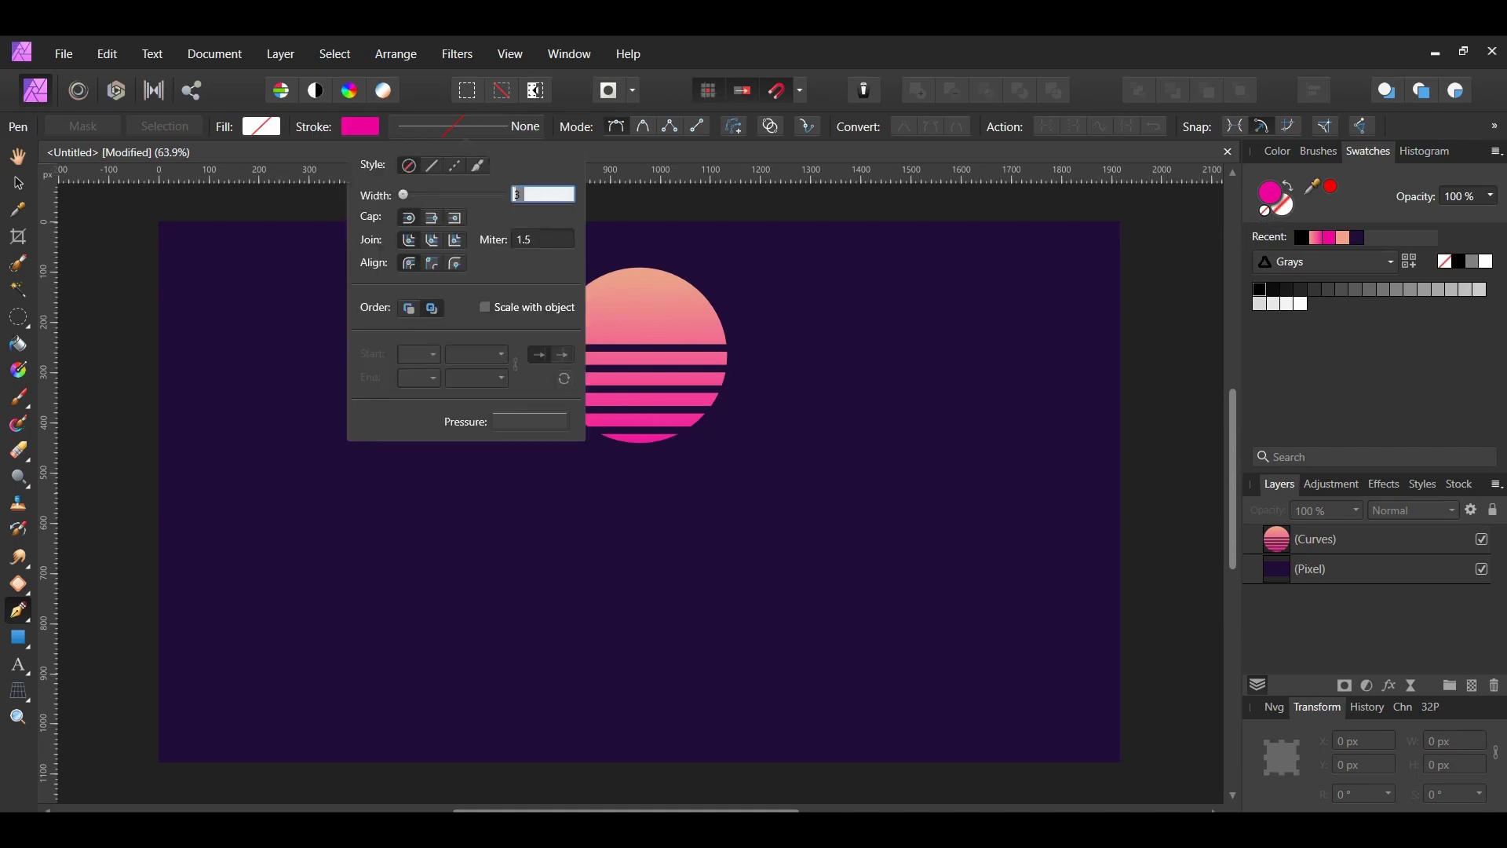
{"action": "type", "text": "3"}
{"action": "key", "text": "Return"}
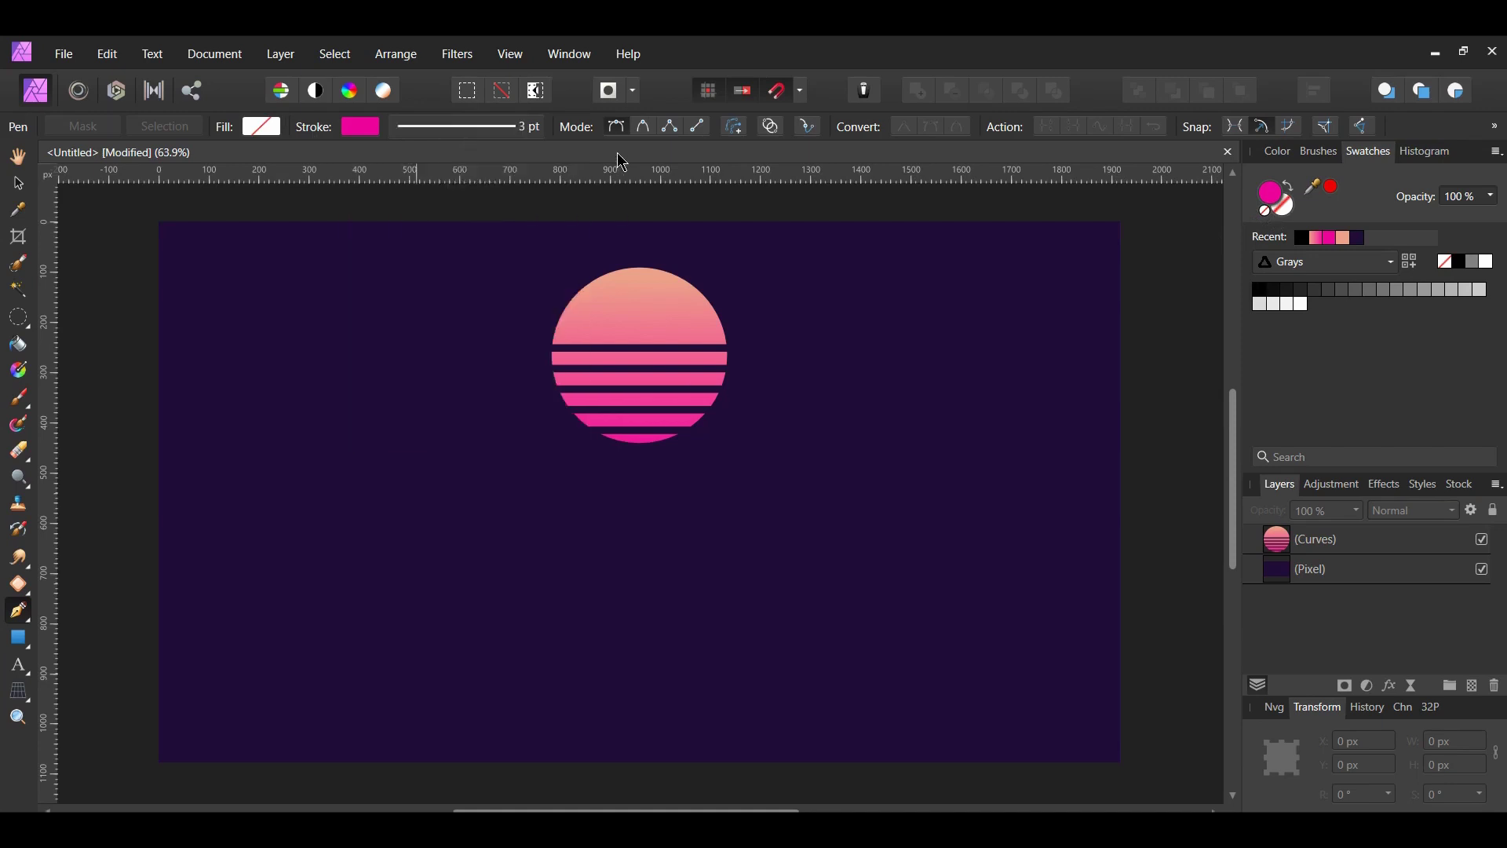
Step: Draw a vertical pink line from the canvas's top edge to its bottom edge at X 80 px
{"action": "left_click", "coordinate": [199, 222]}
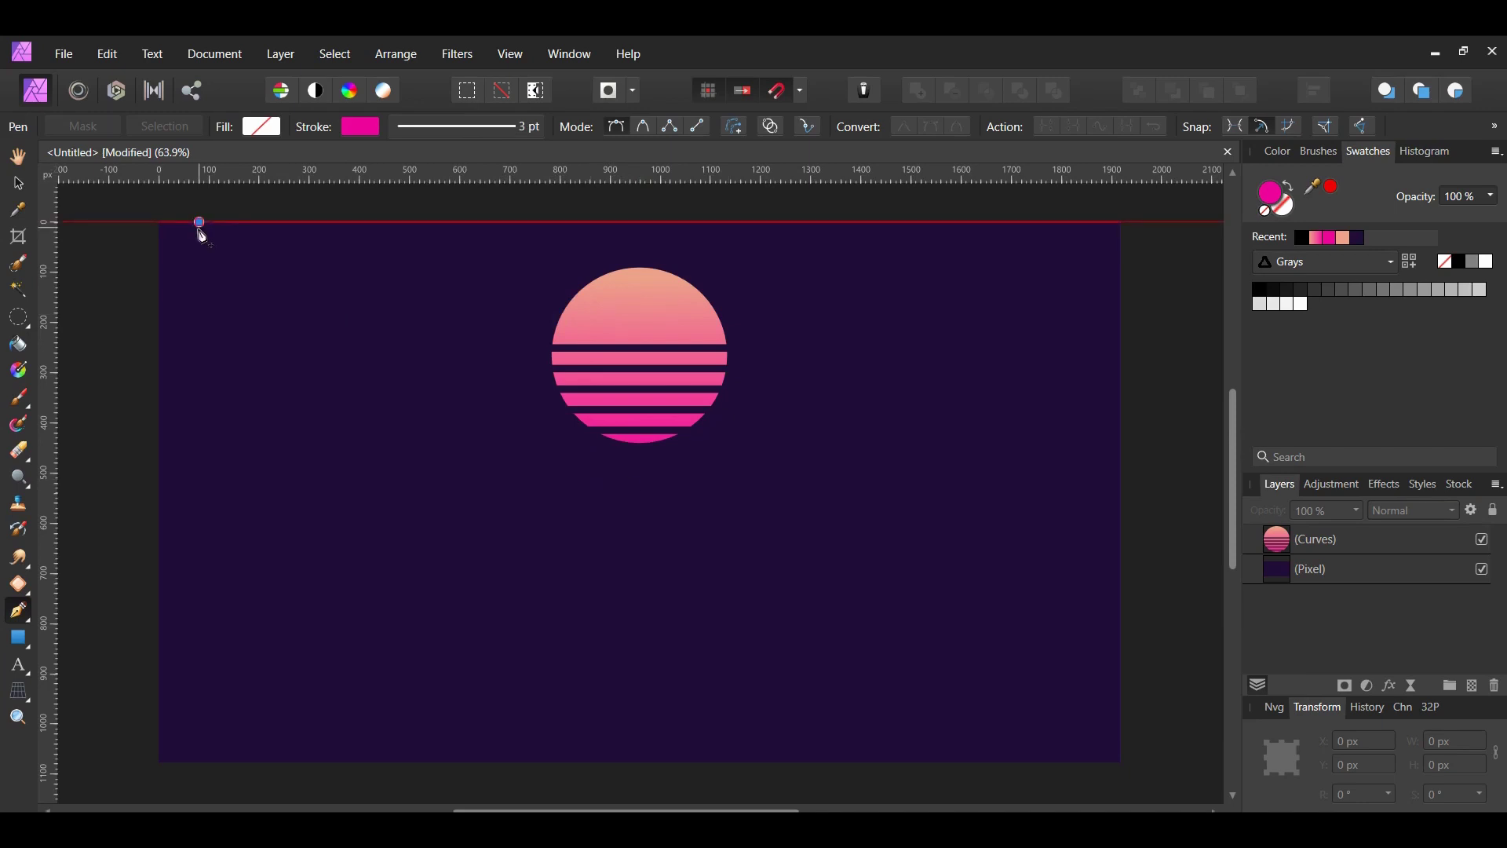
{"action": "left_click", "coordinate": [199, 505]}
{"action": "left_click_drag", "start_coordinate": [213, 533], "coordinate": [201, 766]}
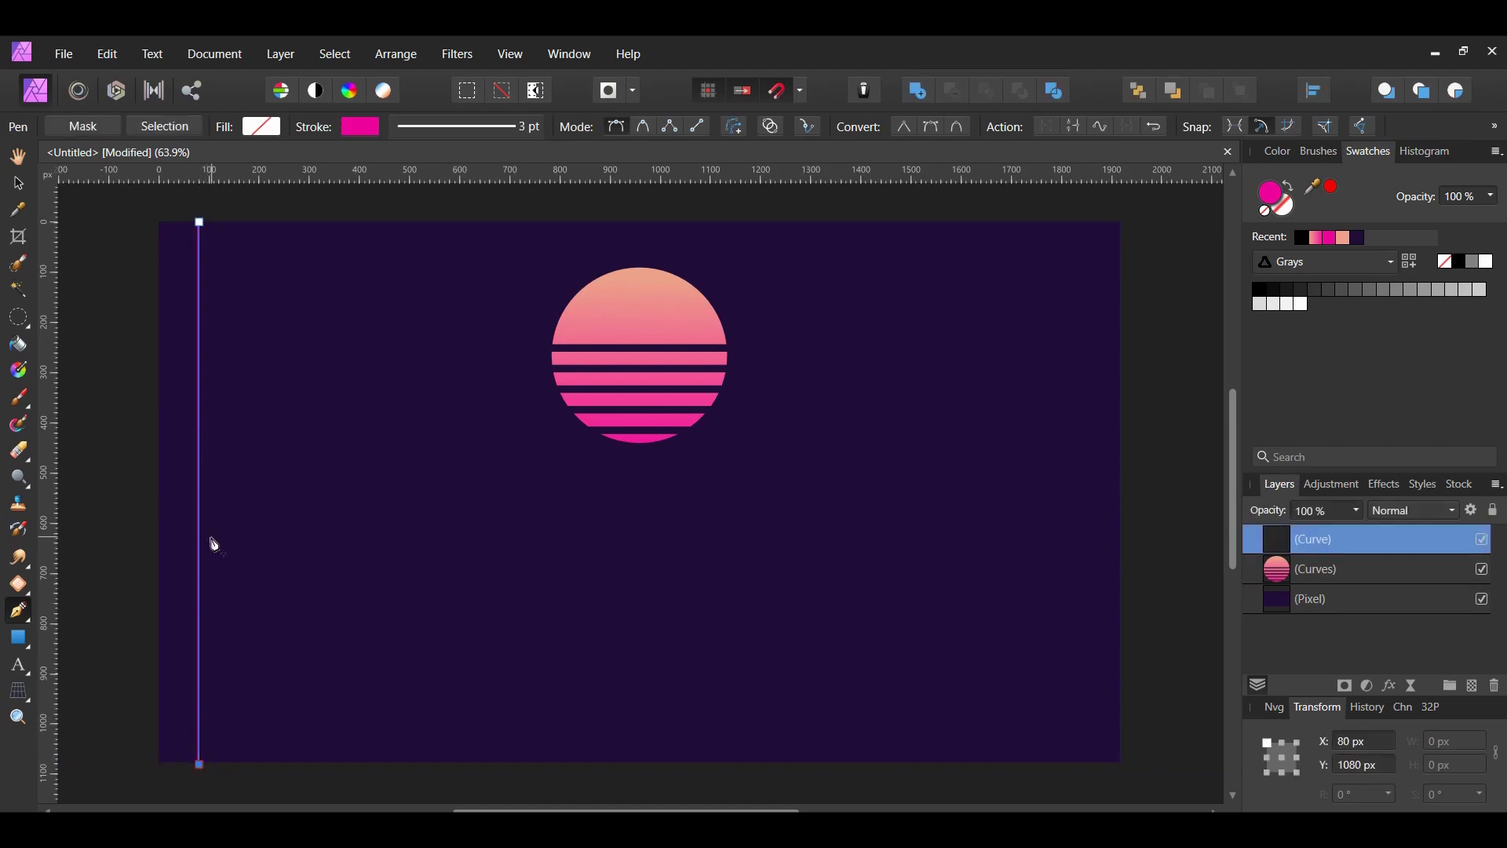
Step: Duplicate the vertical line and move the copy sideways to X 168 px
{"action": "key", "text": "ctrl+j"}
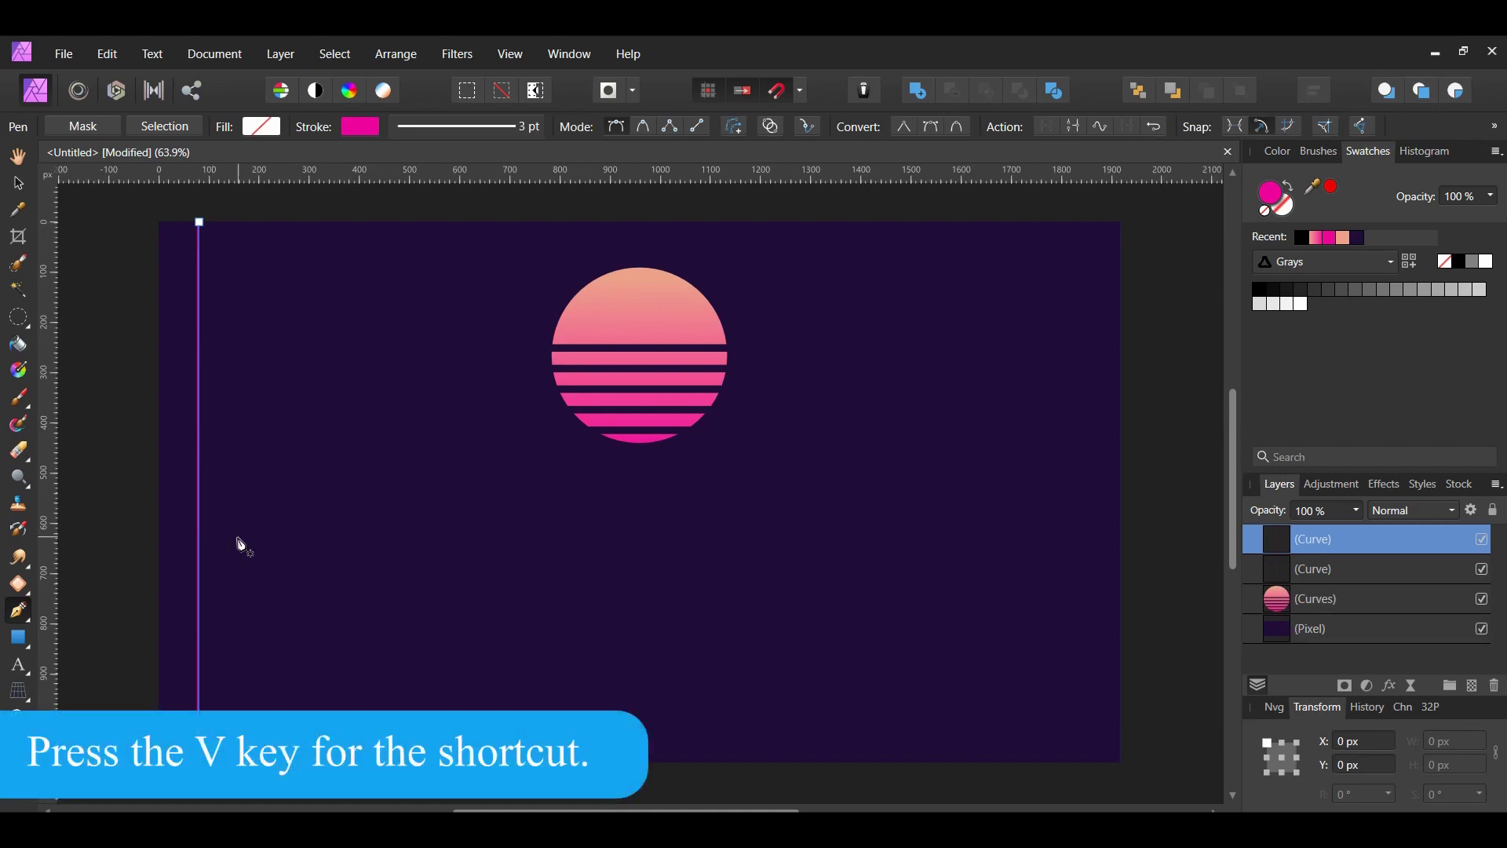
{"action": "key", "text": "v"}
{"action": "left_click_drag", "start_coordinate": [203, 510], "coordinate": [247, 589]}
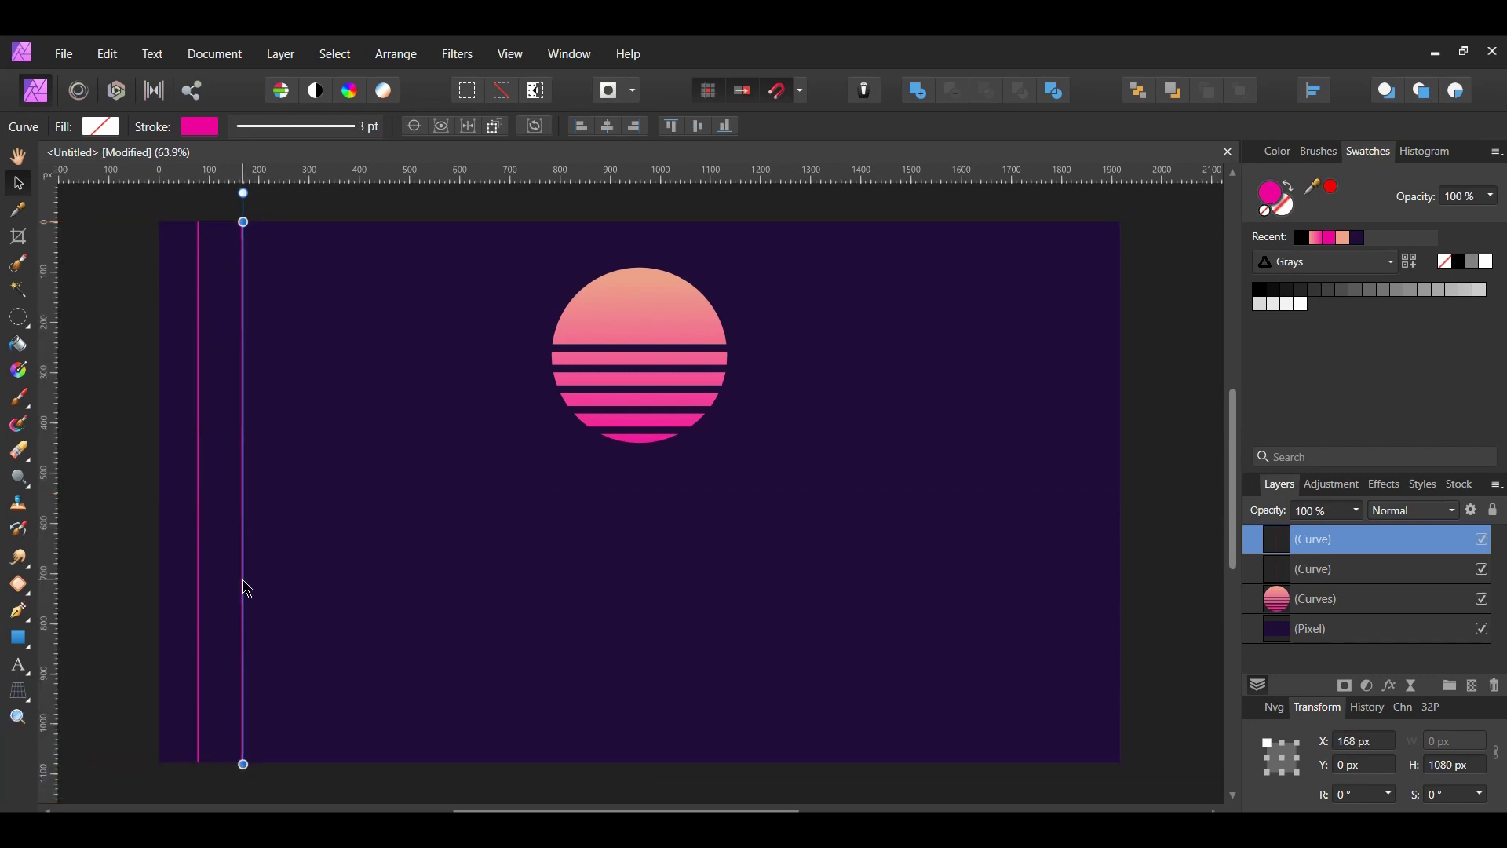
Step: Repeat the spaced duplication of the vertical line across the canvas until the last copy sits at X 1840 px
{"action": "key", "text": "ctrl+j"}
{"action": "key", "text": "ctrl+j"}
{"action": "key", "text": "ctrl+j"}
{"action": "key", "text": "ctrl+j"}
{"action": "key", "text": "ctrl+j"}
{"action": "key", "text": "ctrl+j"}
{"action": "key", "text": "ctrl+j"}
{"action": "key", "text": "ctrl+j"}
{"action": "key", "text": "ctrl+j"}
{"action": "key", "text": "ctrl+j"}
{"action": "key", "text": "ctrl+j"}
{"action": "key", "text": "ctrl+j"}
{"action": "key", "text": "ctrl+j"}
{"action": "key", "text": "ctrl+j"}
{"action": "key", "text": "ctrl+j"}
{"action": "key", "text": "ctrl+j"}
{"action": "key", "text": "ctrl+j"}
{"action": "key", "text": "ctrl+j"}
{"action": "key", "text": "ctrl+j"}
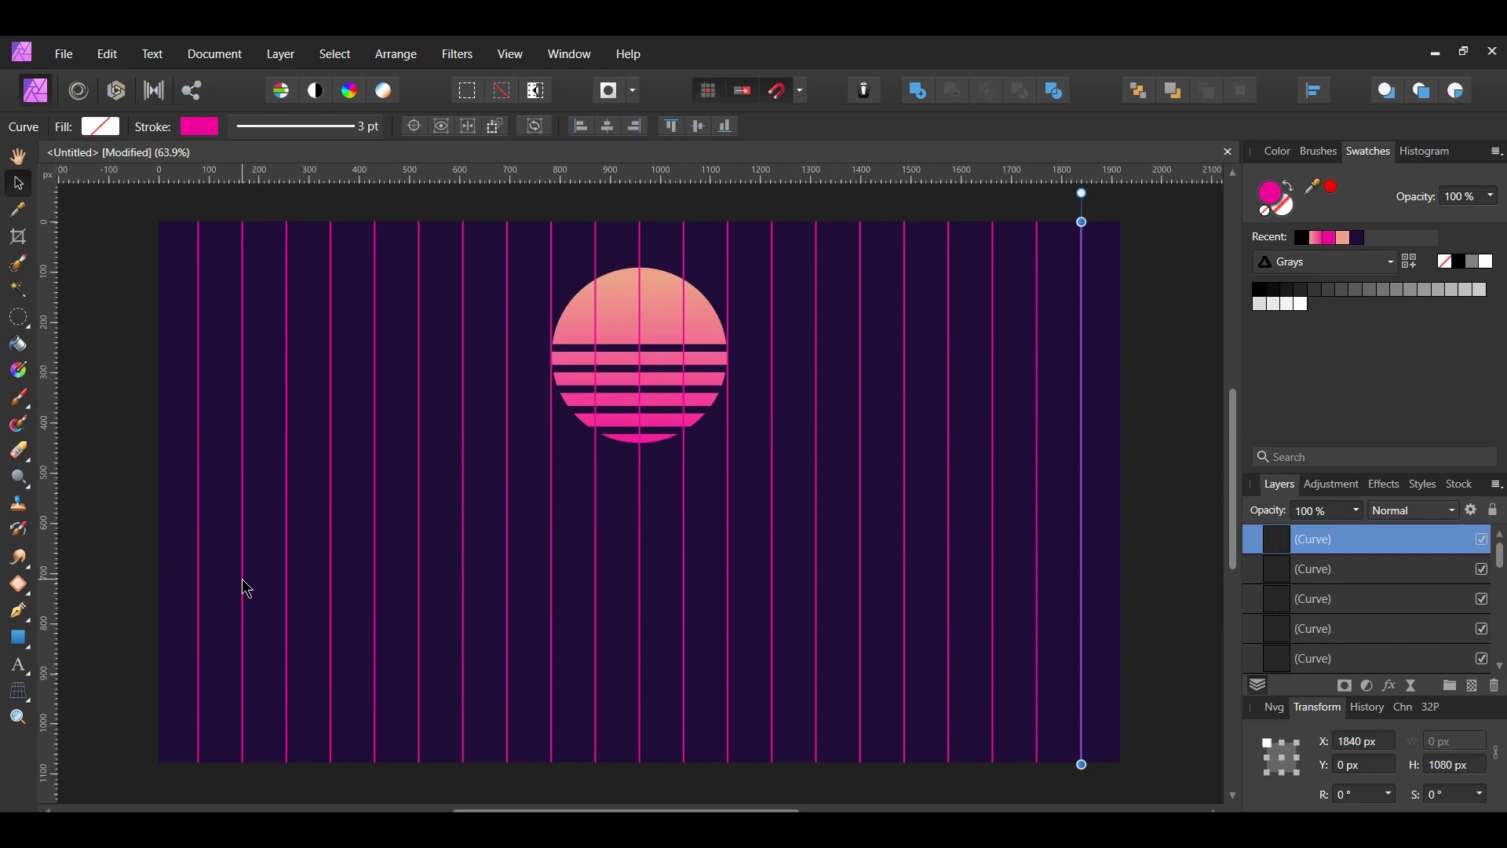
Step: Select all the vertical lines and stretch them evenly beyond the top and bottom of the canvas to a height of about 1480 px
{"action": "scroll", "coordinate": [1413, 570], "scroll_direction": "down", "scroll_amount": 5}
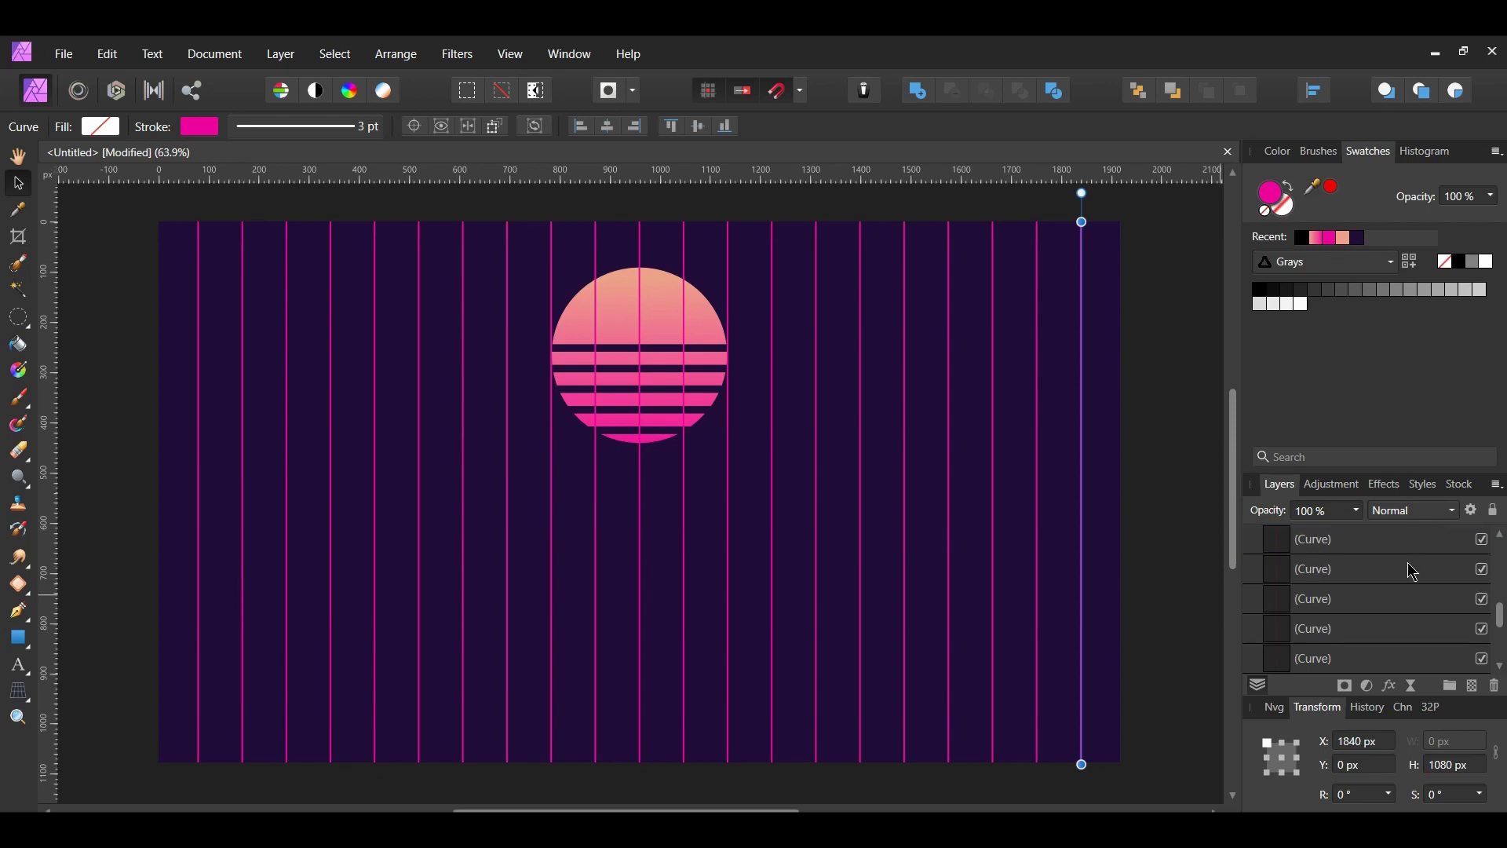
{"action": "scroll", "coordinate": [1413, 571], "scroll_direction": "down", "scroll_amount": 1}
{"action": "left_click", "coordinate": [1347, 600], "text": "shift"}
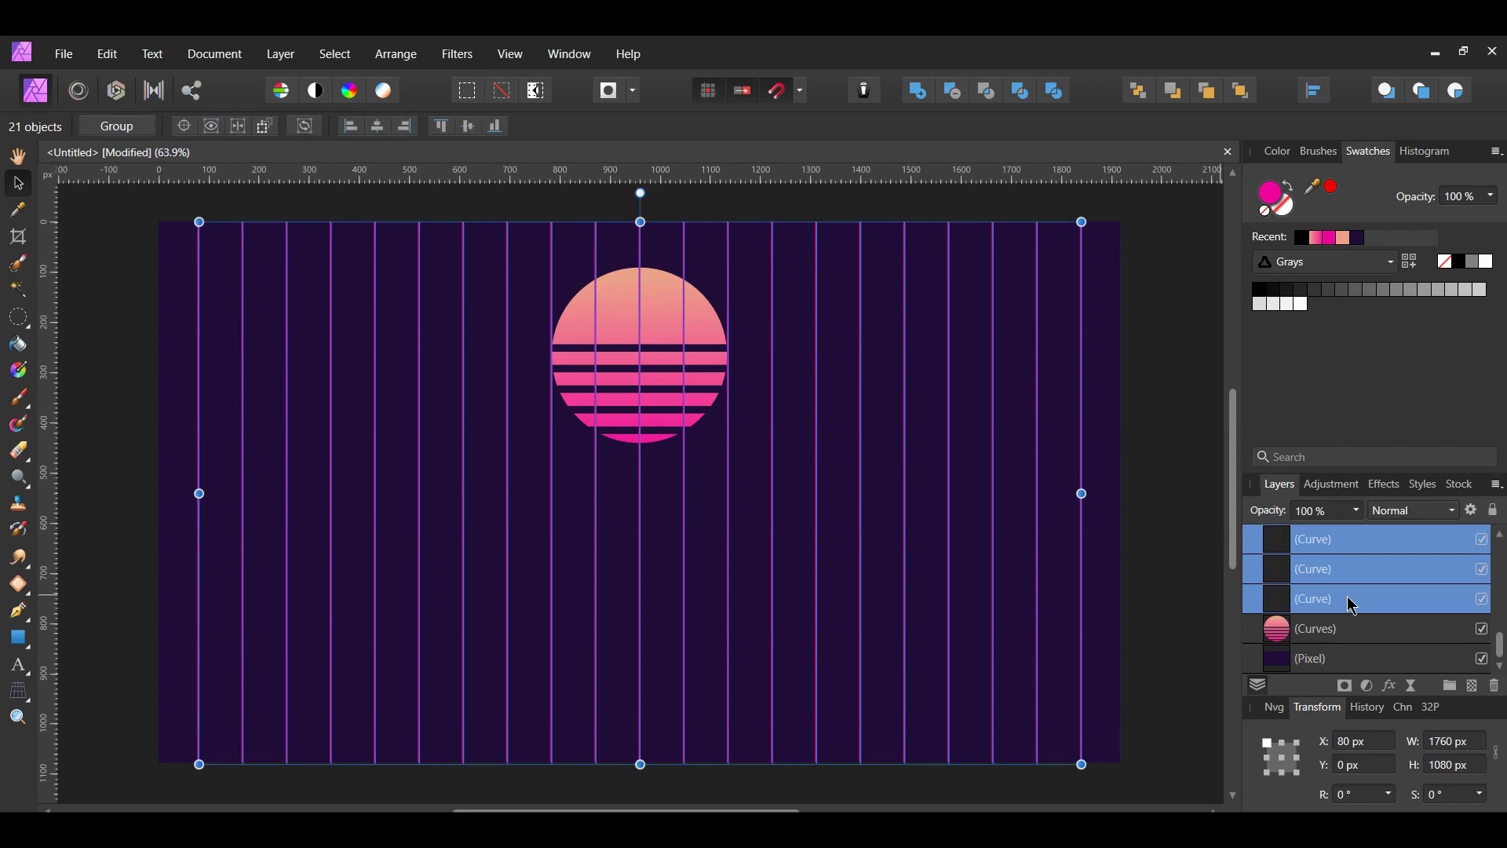
{"action": "scroll", "coordinate": [1177, 549], "scroll_direction": "down", "scroll_amount": 2}
{"action": "left_click_drag", "start_coordinate": [748, 288], "coordinate": [758, 207]}
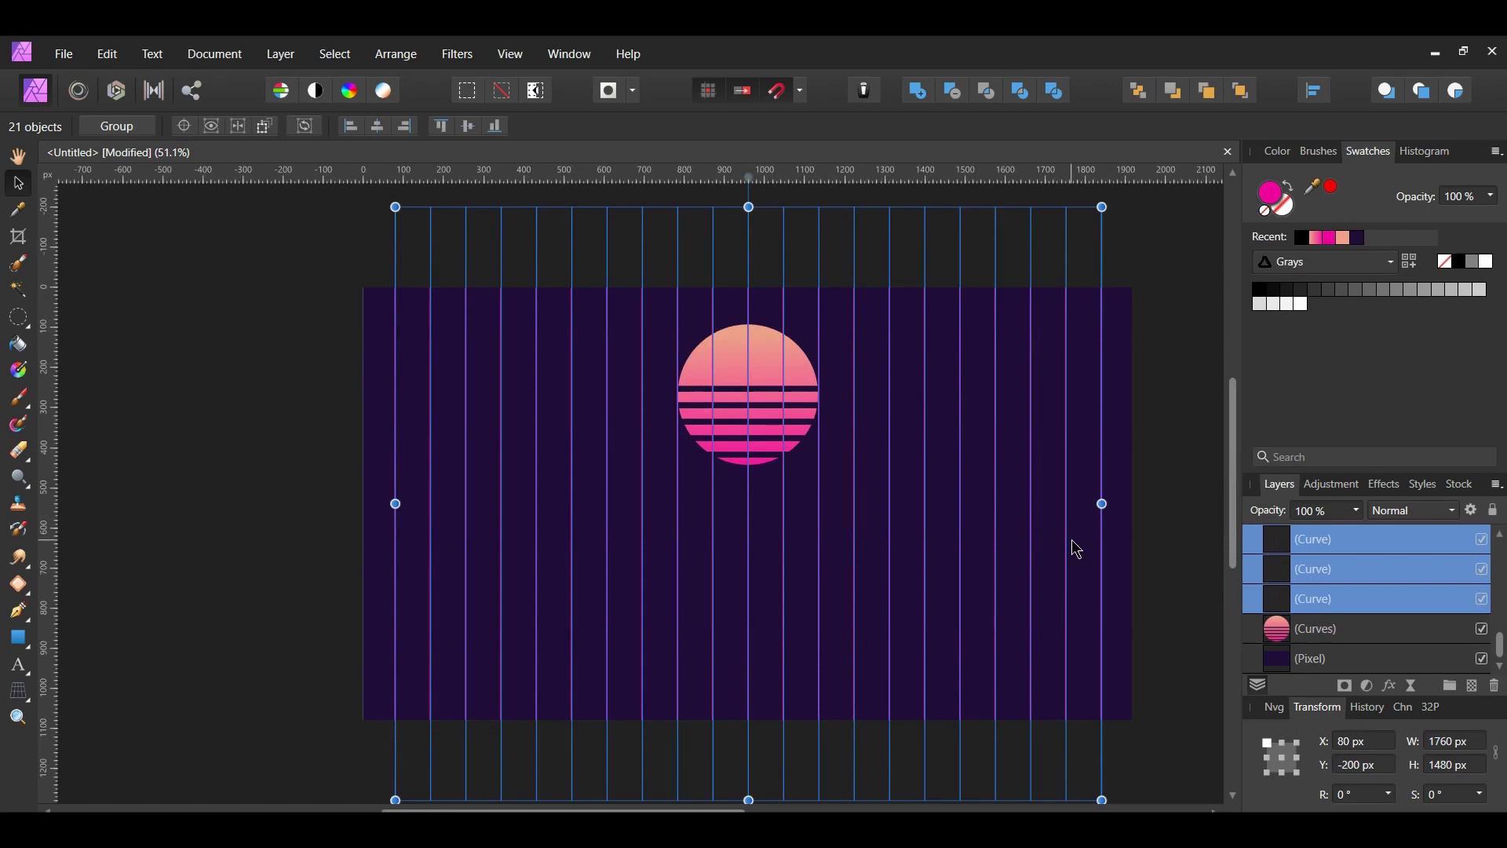
Step: Form a grid from a duplicate set of lines rotated -90° and stretched to about 2610 px long, and deselect it
{"action": "scroll", "coordinate": [1094, 689], "scroll_direction": "right", "scroll_amount": 3}
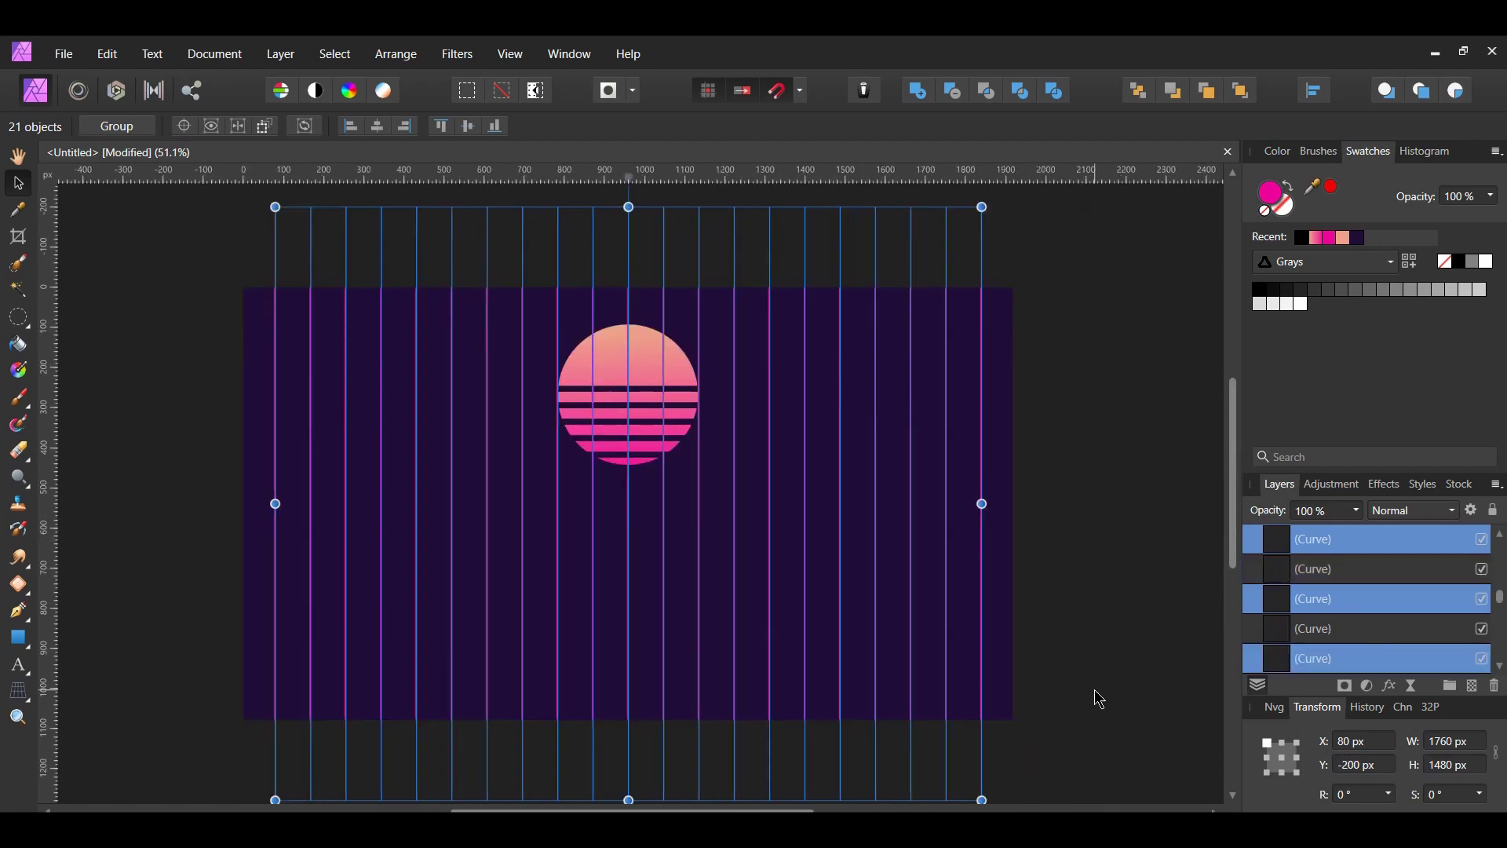
{"action": "scroll", "coordinate": [1096, 690], "scroll_direction": "down", "scroll_amount": 1}
{"action": "left_click_drag", "start_coordinate": [716, 234], "coordinate": [1137, 530]}
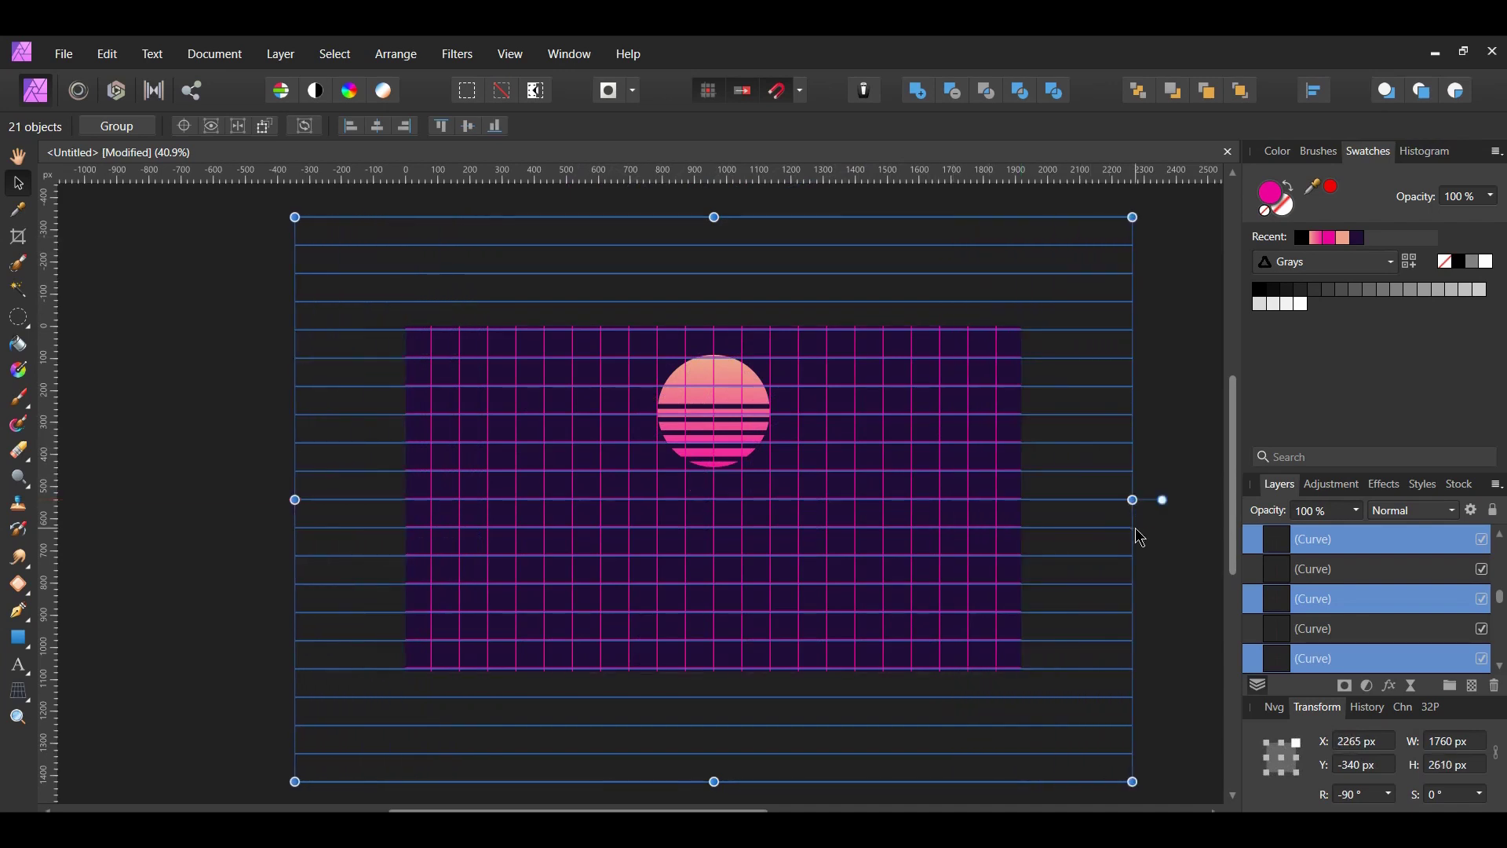
{"action": "left_click", "coordinate": [1213, 626]}
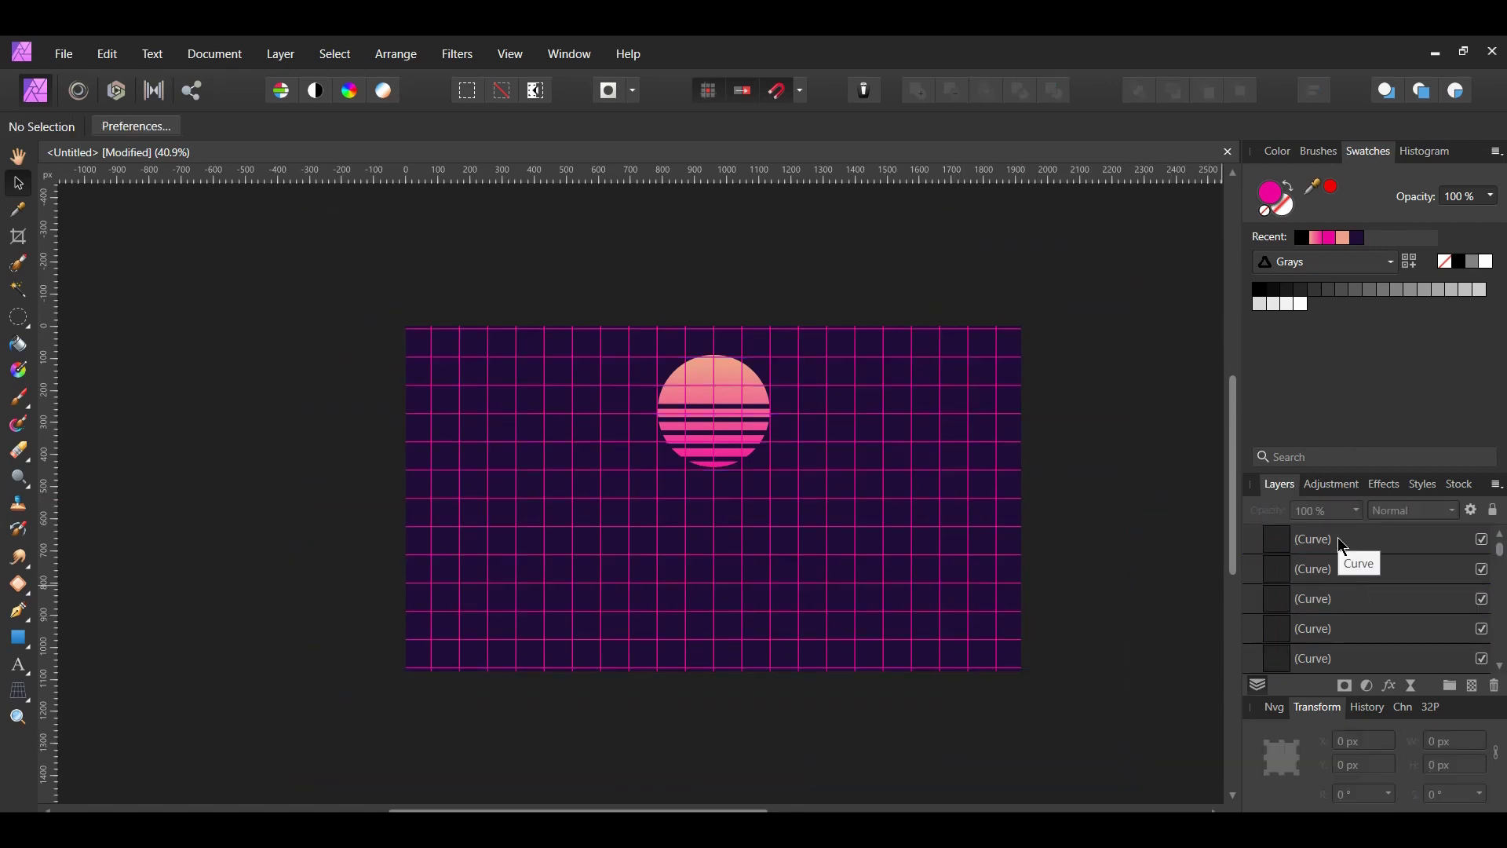
Step: Select all the horizontal and vertical grid lines and group them
{"action": "left_click", "coordinate": [1342, 545]}
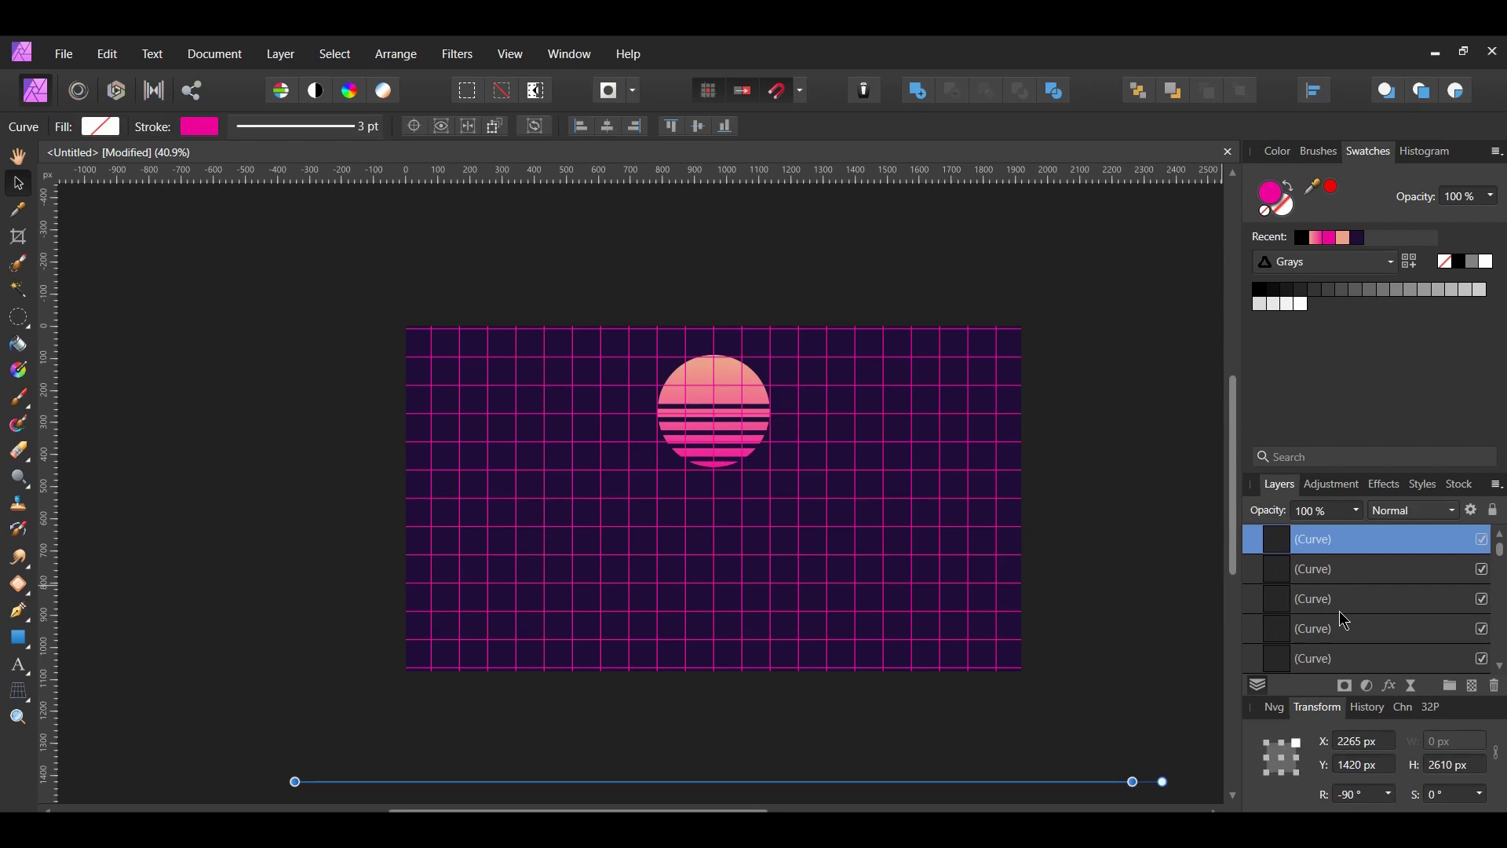
{"action": "scroll", "coordinate": [1339, 612], "scroll_direction": "down", "scroll_amount": 3}
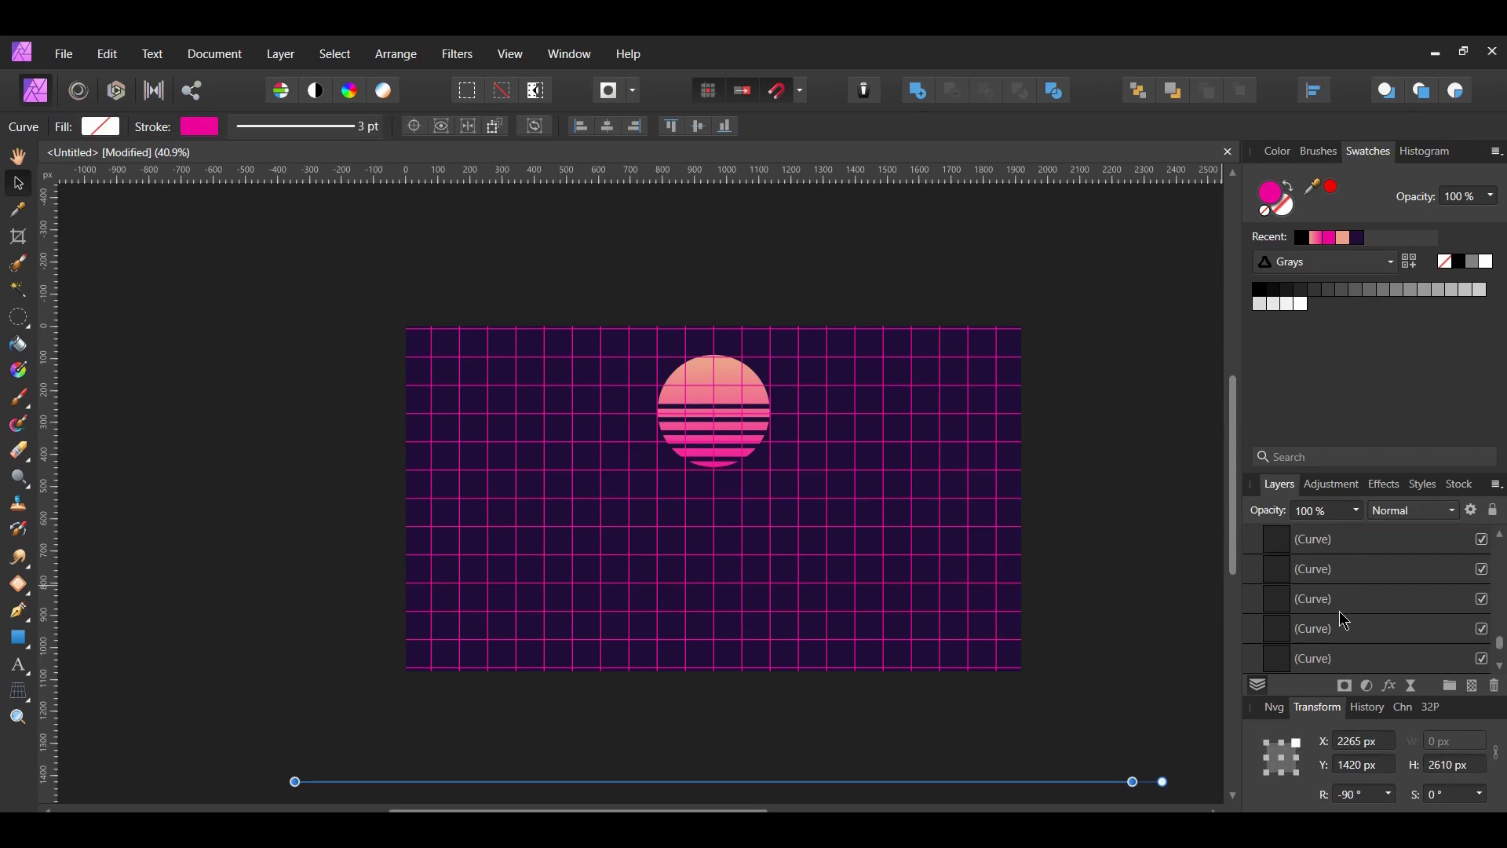
{"action": "left_click", "coordinate": [1338, 609], "text": "shift"}
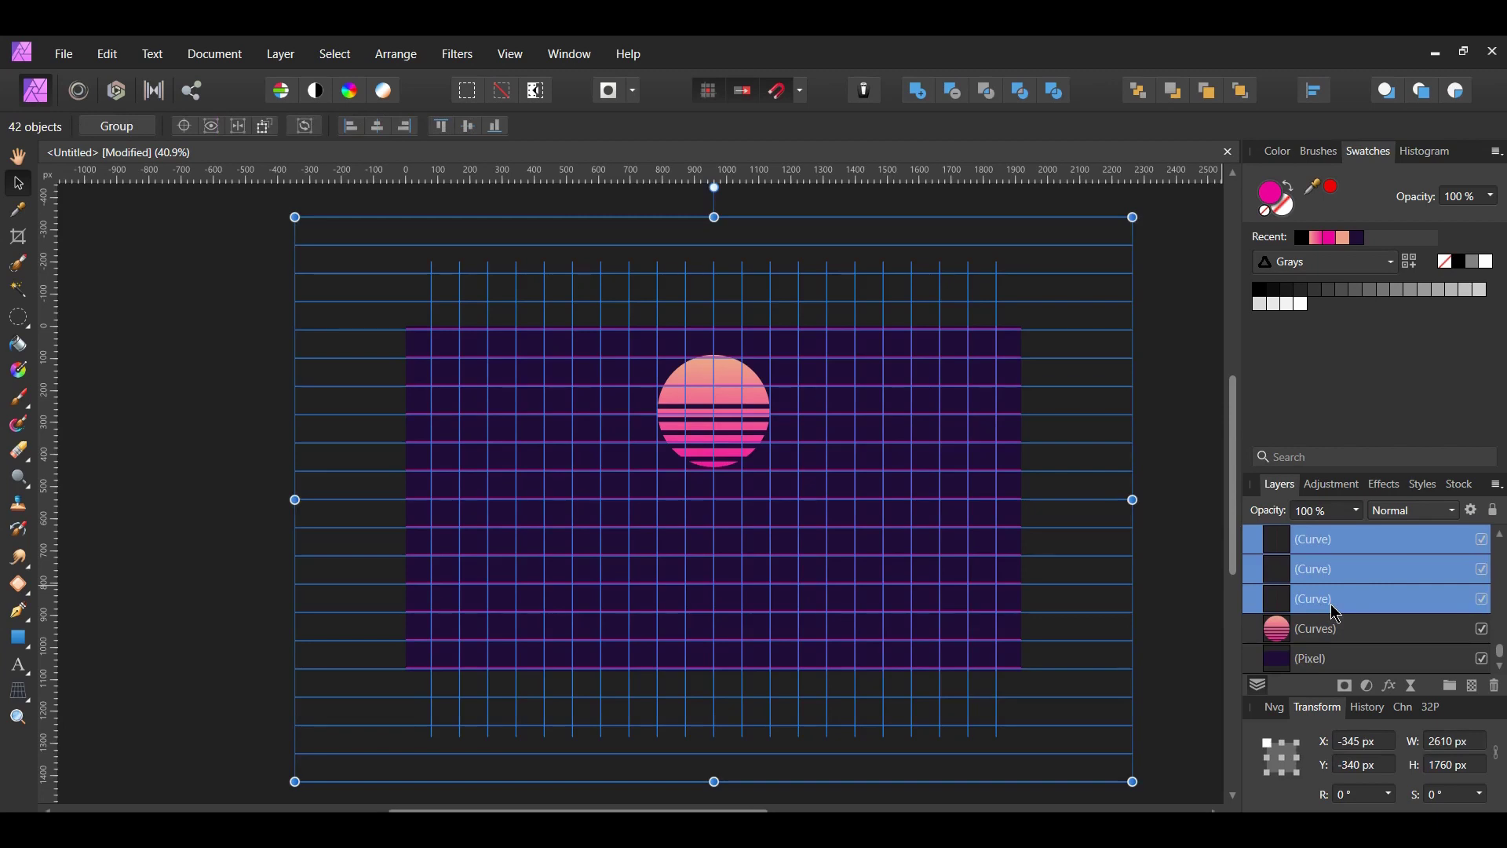
{"action": "key", "text": "ctrl+g"}
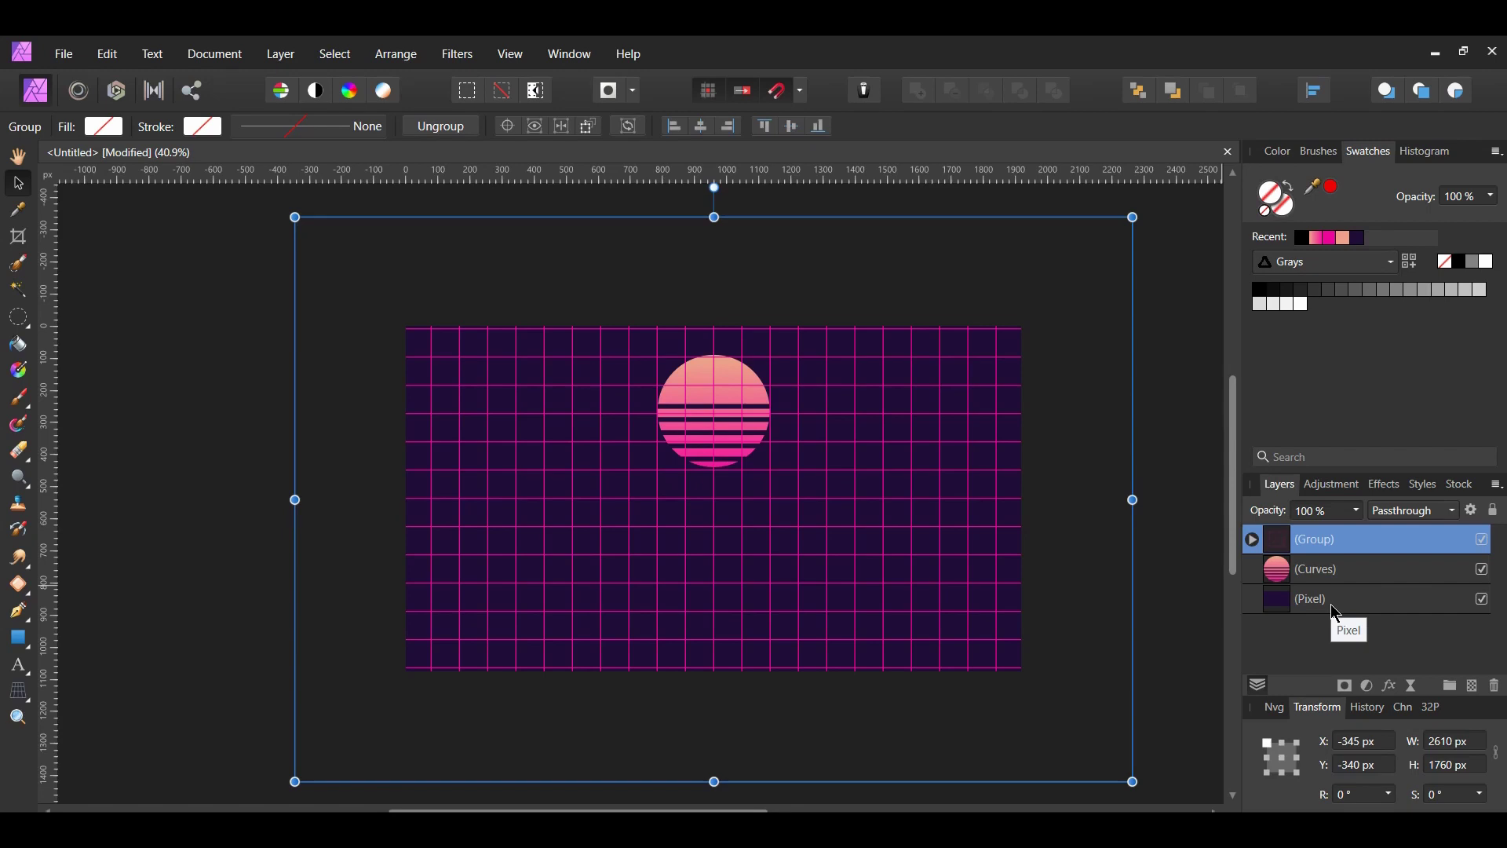
Step: Warp the rasterised grid into a perspective floor, spreading its bottom corners beyond the canvas and lowering its top edge to just below the sun
{"action": "left_click", "coordinate": [20, 693]}
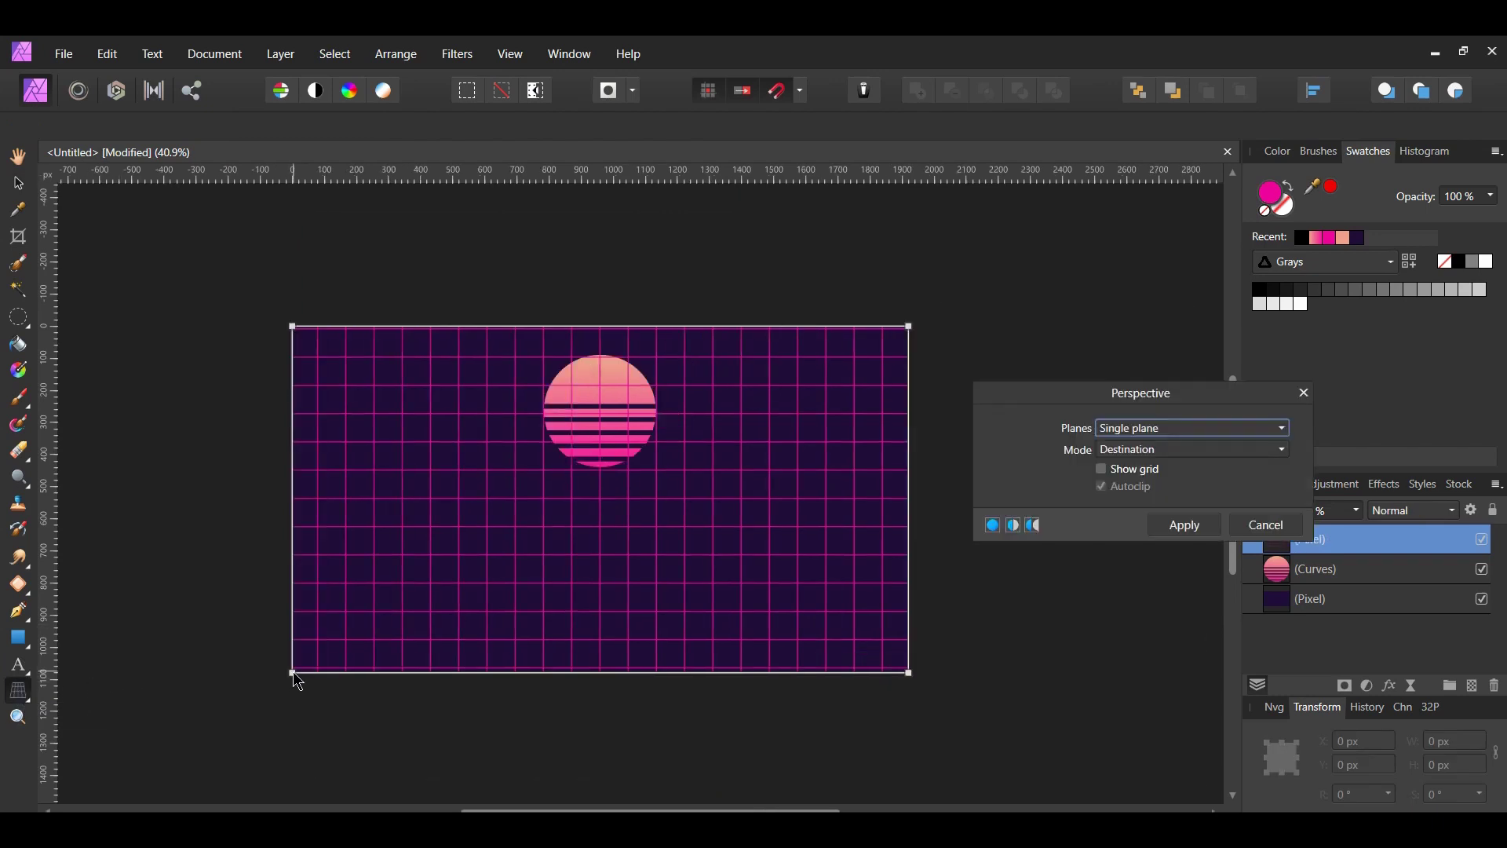
{"action": "left_click_drag", "start_coordinate": [292, 671], "coordinate": [191, 673]}
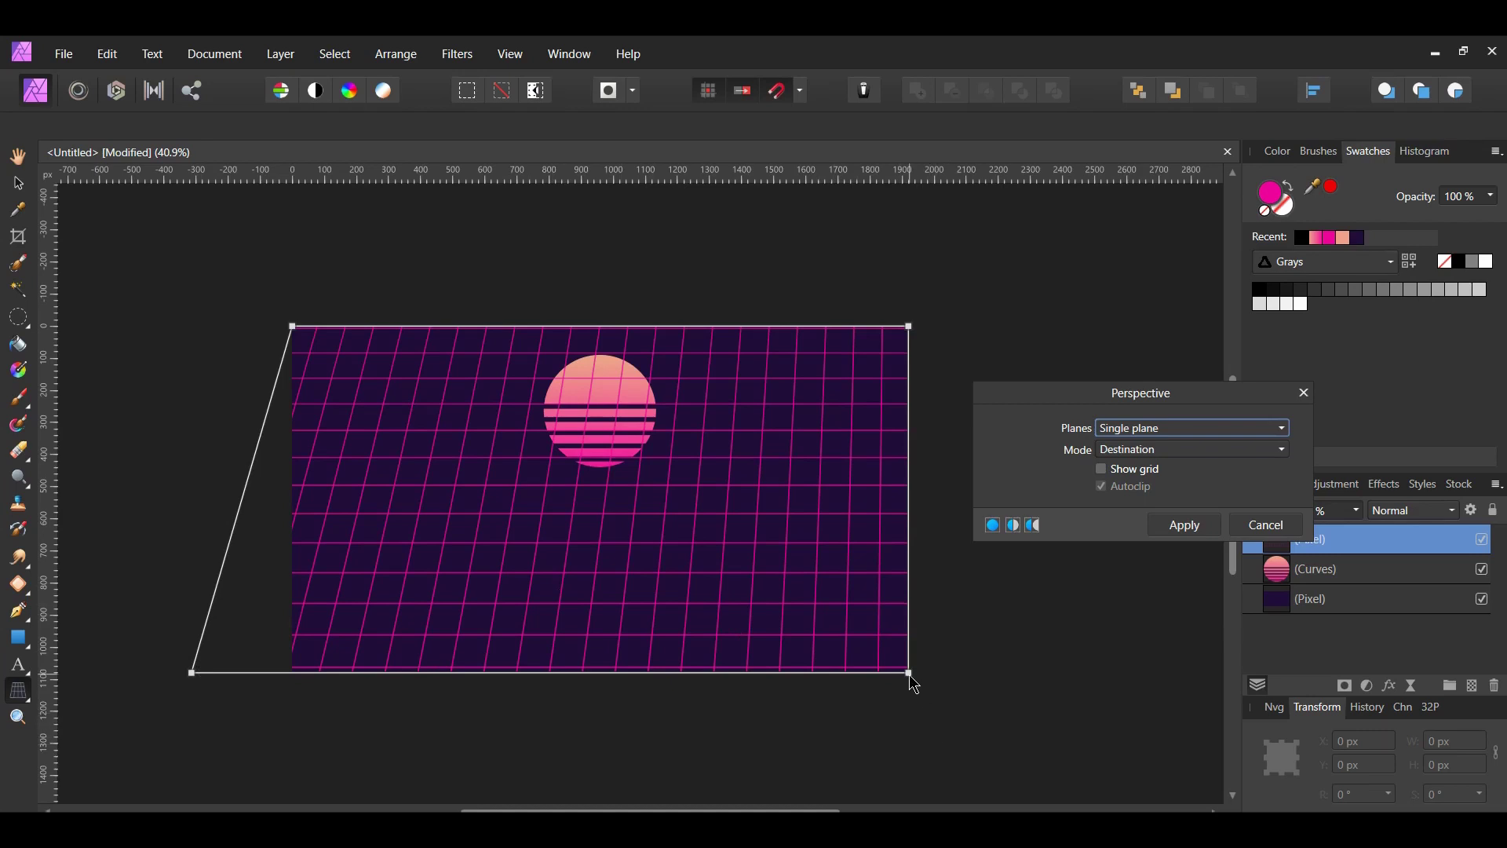
{"action": "left_click_drag", "start_coordinate": [911, 676], "coordinate": [1037, 679]}
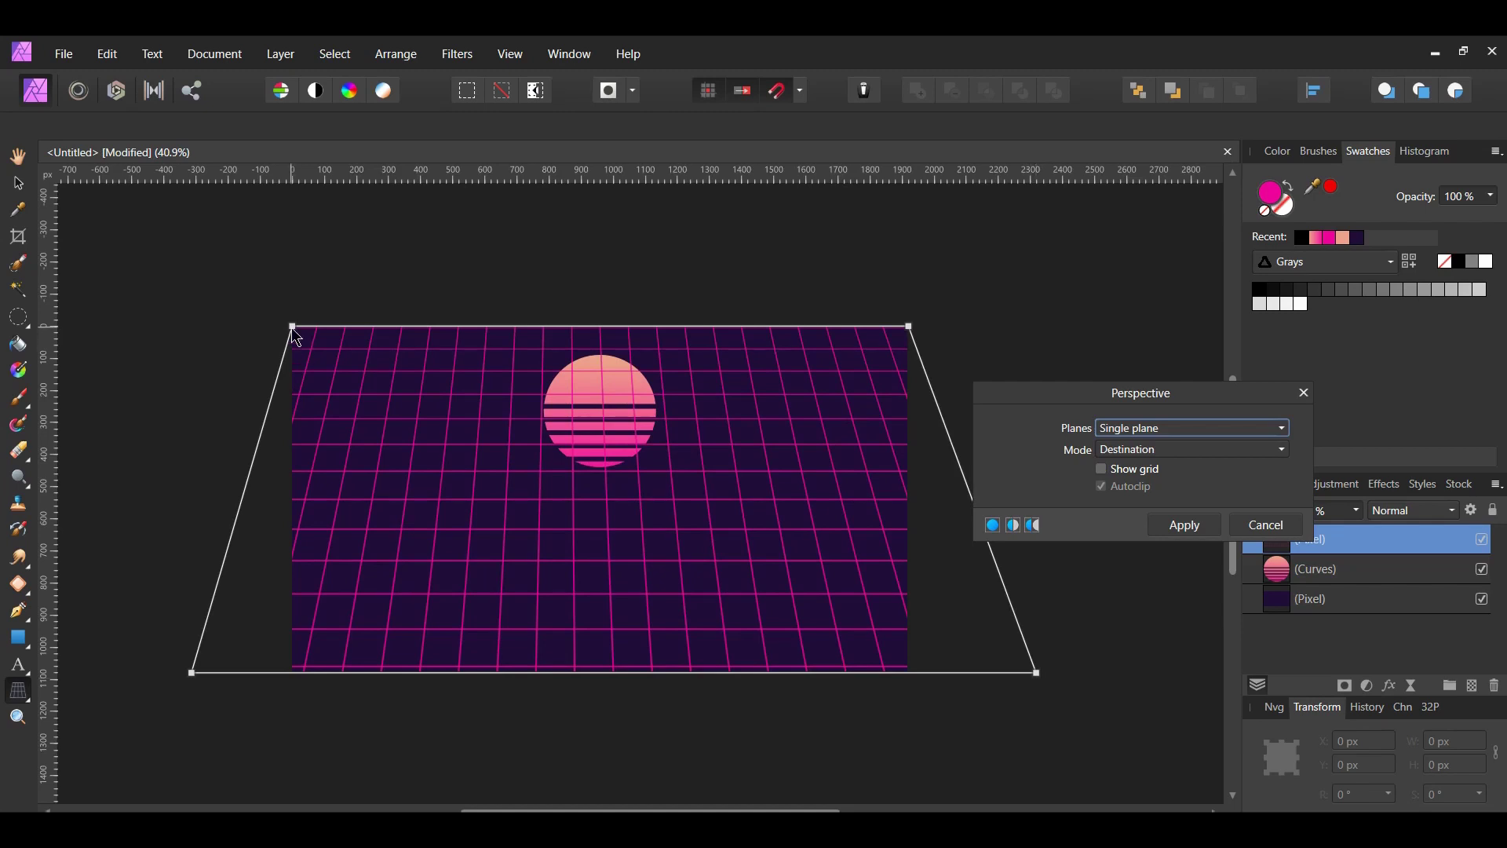
{"action": "left_click_drag", "start_coordinate": [295, 332], "coordinate": [295, 439]}
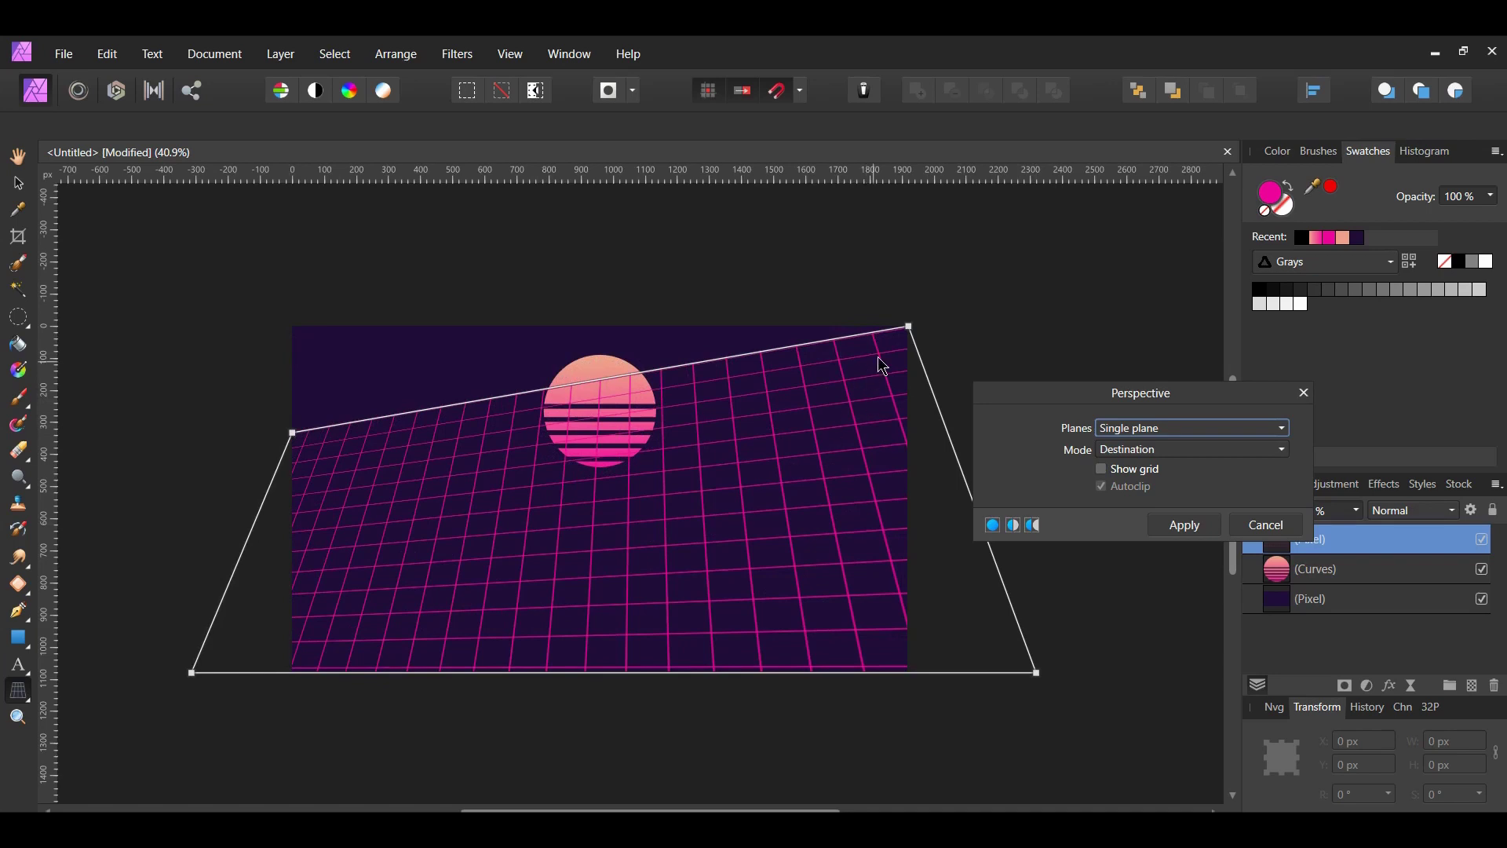
{"action": "left_click_drag", "start_coordinate": [913, 333], "coordinate": [913, 473]}
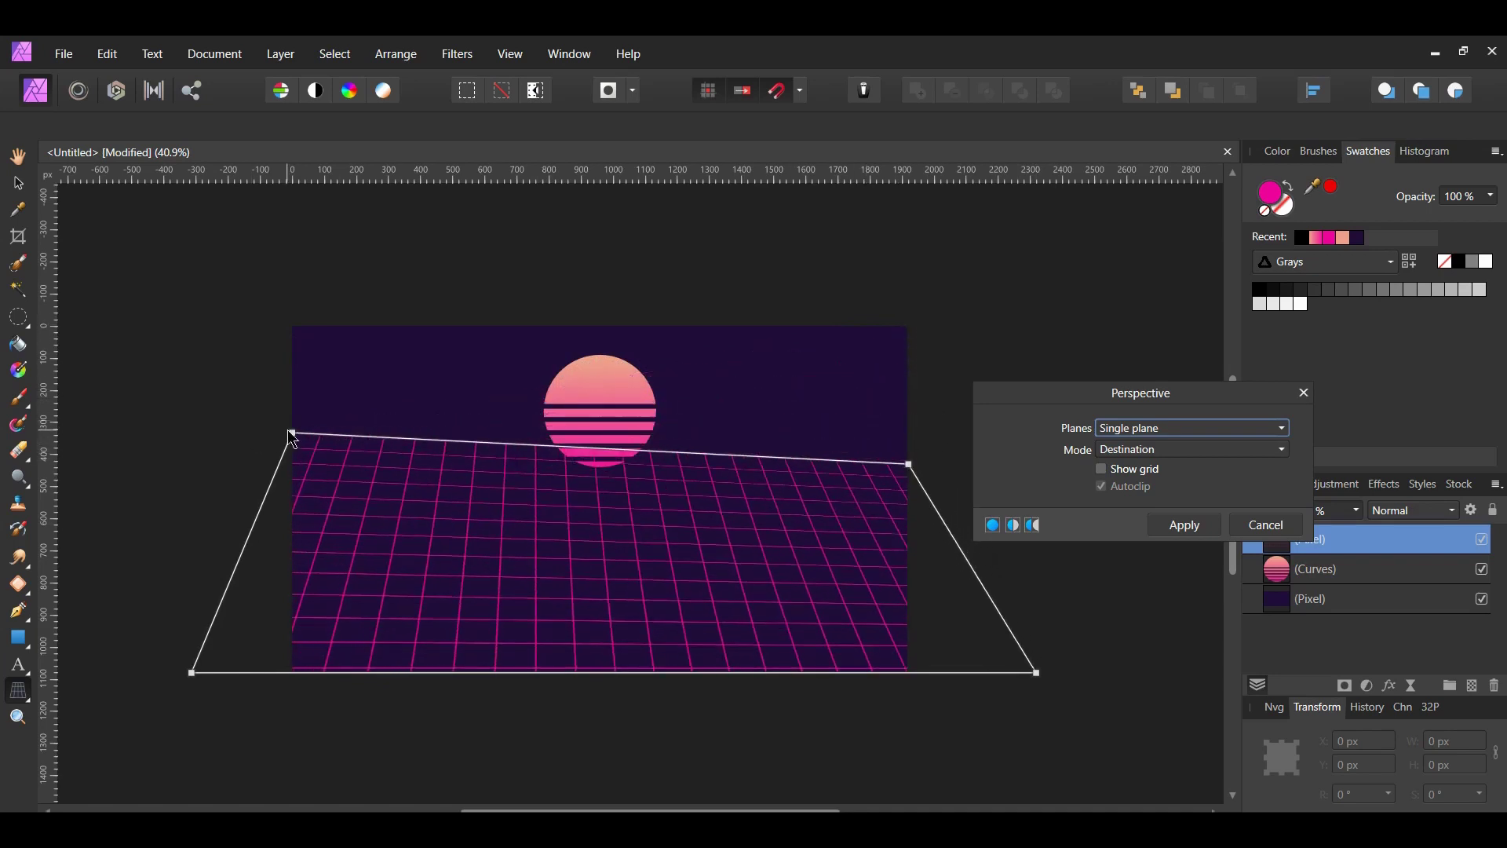
{"action": "left_click_drag", "start_coordinate": [293, 431], "coordinate": [280, 492]}
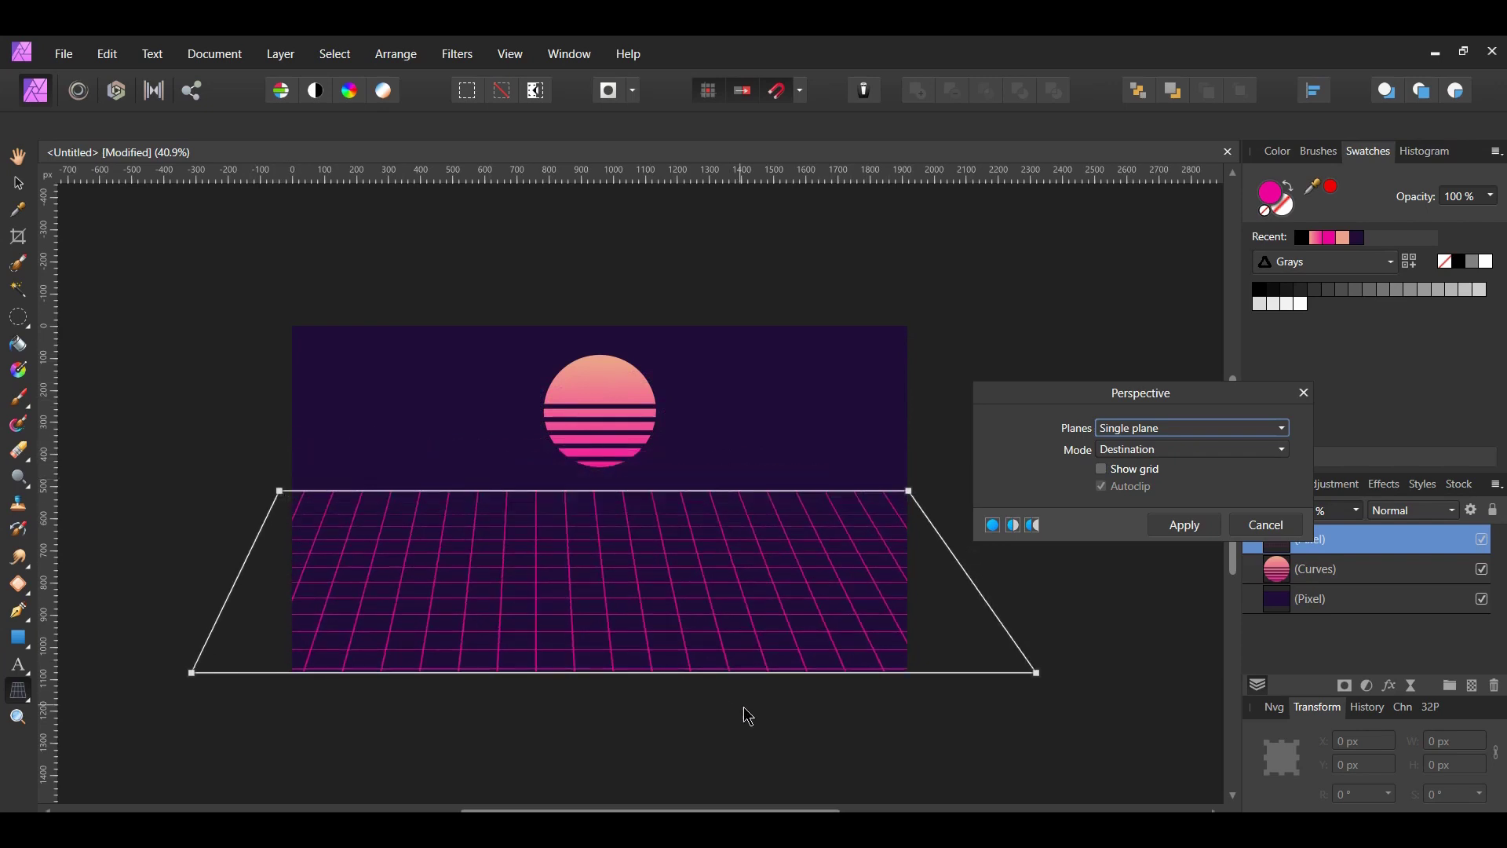
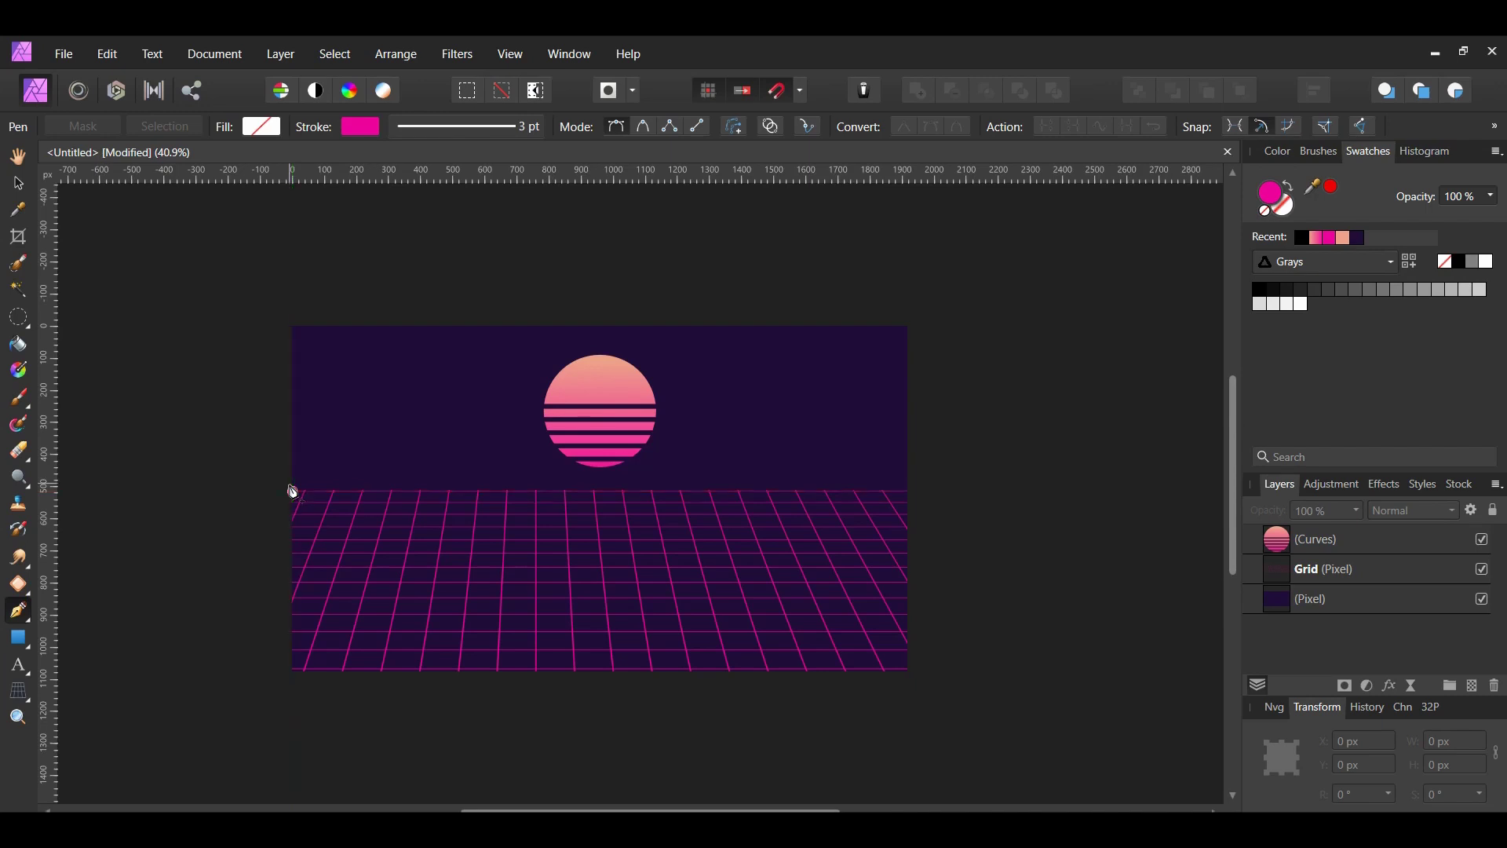
Step: Draw a horizontal line across the full canvas width along the grid's top edge at Y 513 px, and move it beneath the sun layer
{"action": "left_click", "coordinate": [293, 492]}
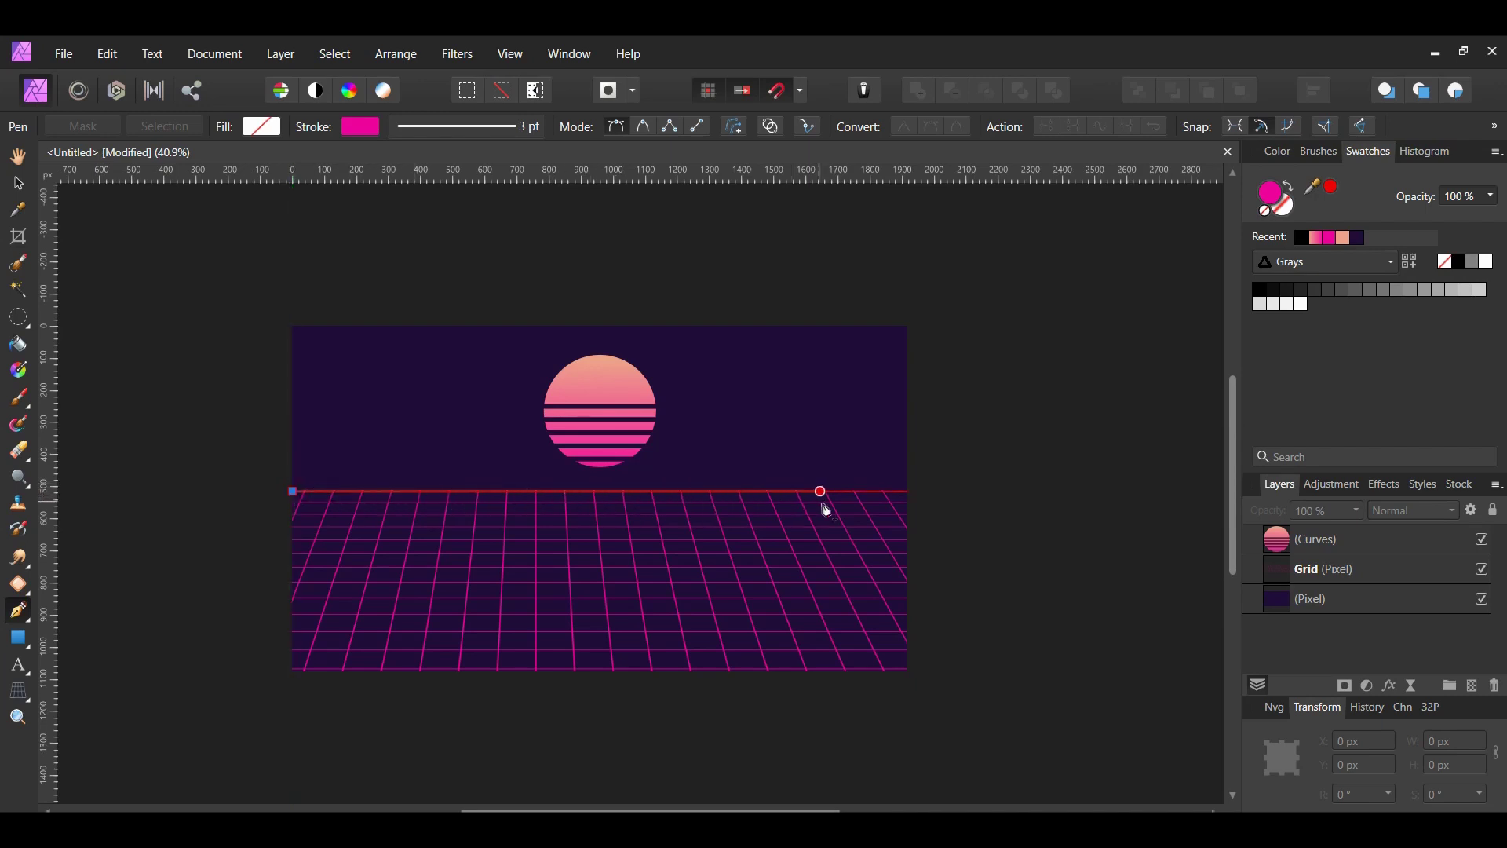
{"action": "left_click", "coordinate": [909, 491]}
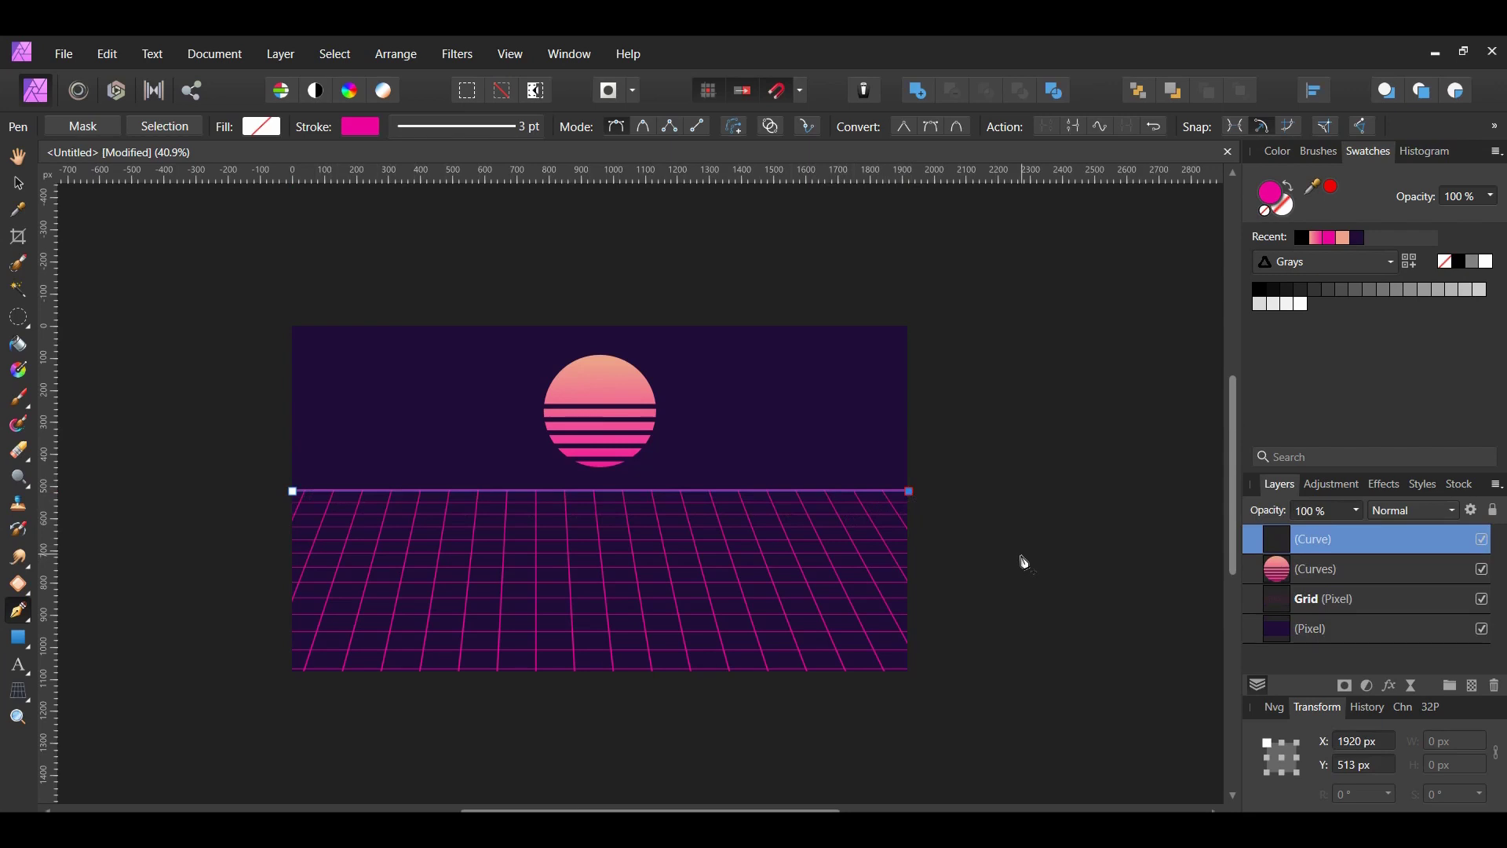
{"action": "key", "text": "ctrl+["}
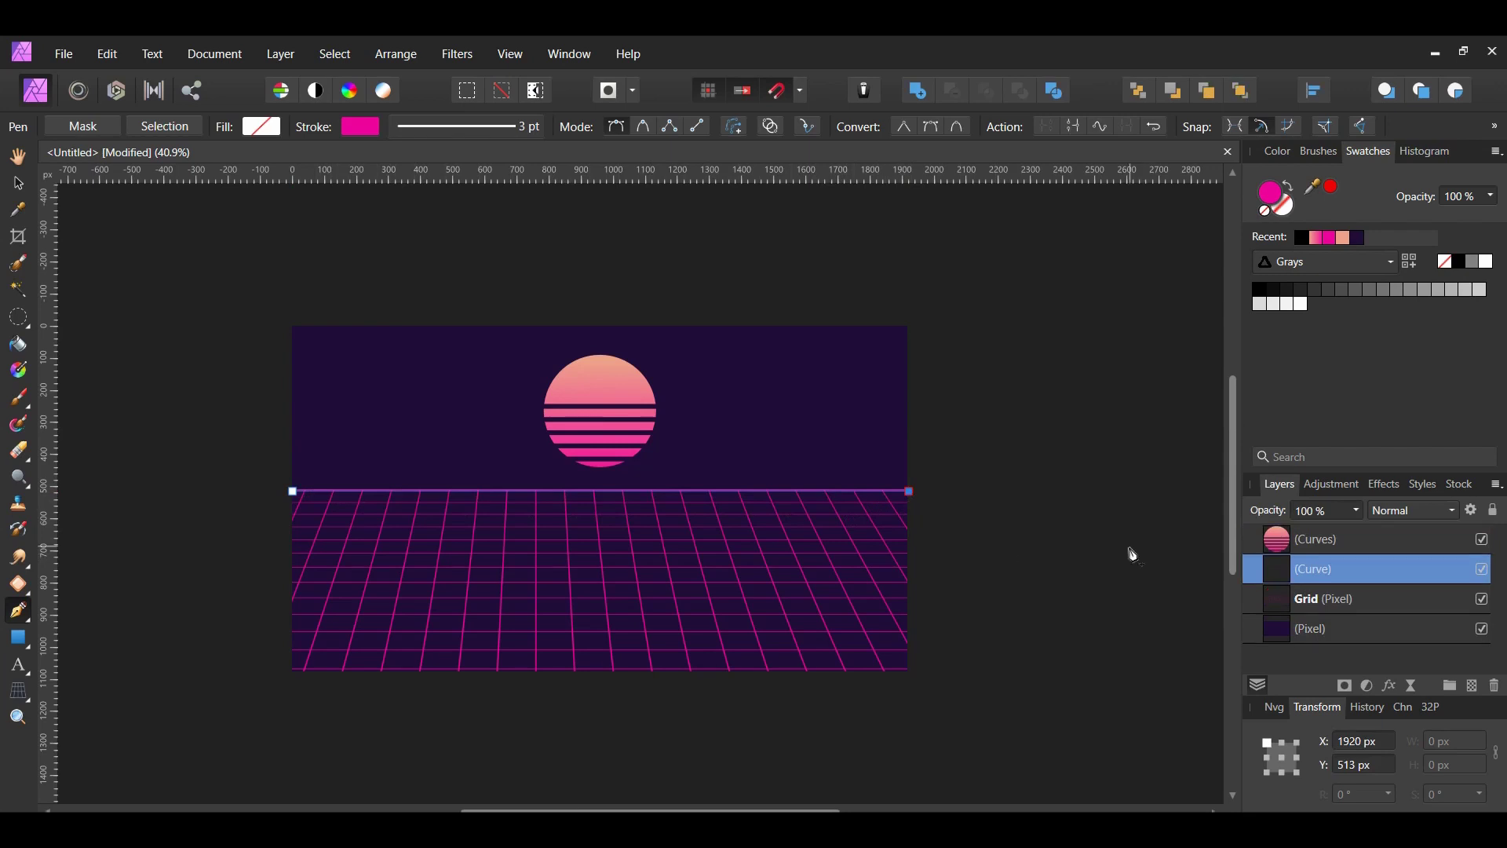
Step: Add an Outer Glow effect to the horizon line with a radius of 10 px and an intensity of 18%
{"action": "left_click", "coordinate": [1392, 689]}
{"action": "left_click_drag", "start_coordinate": [743, 175], "coordinate": [1210, 171]}
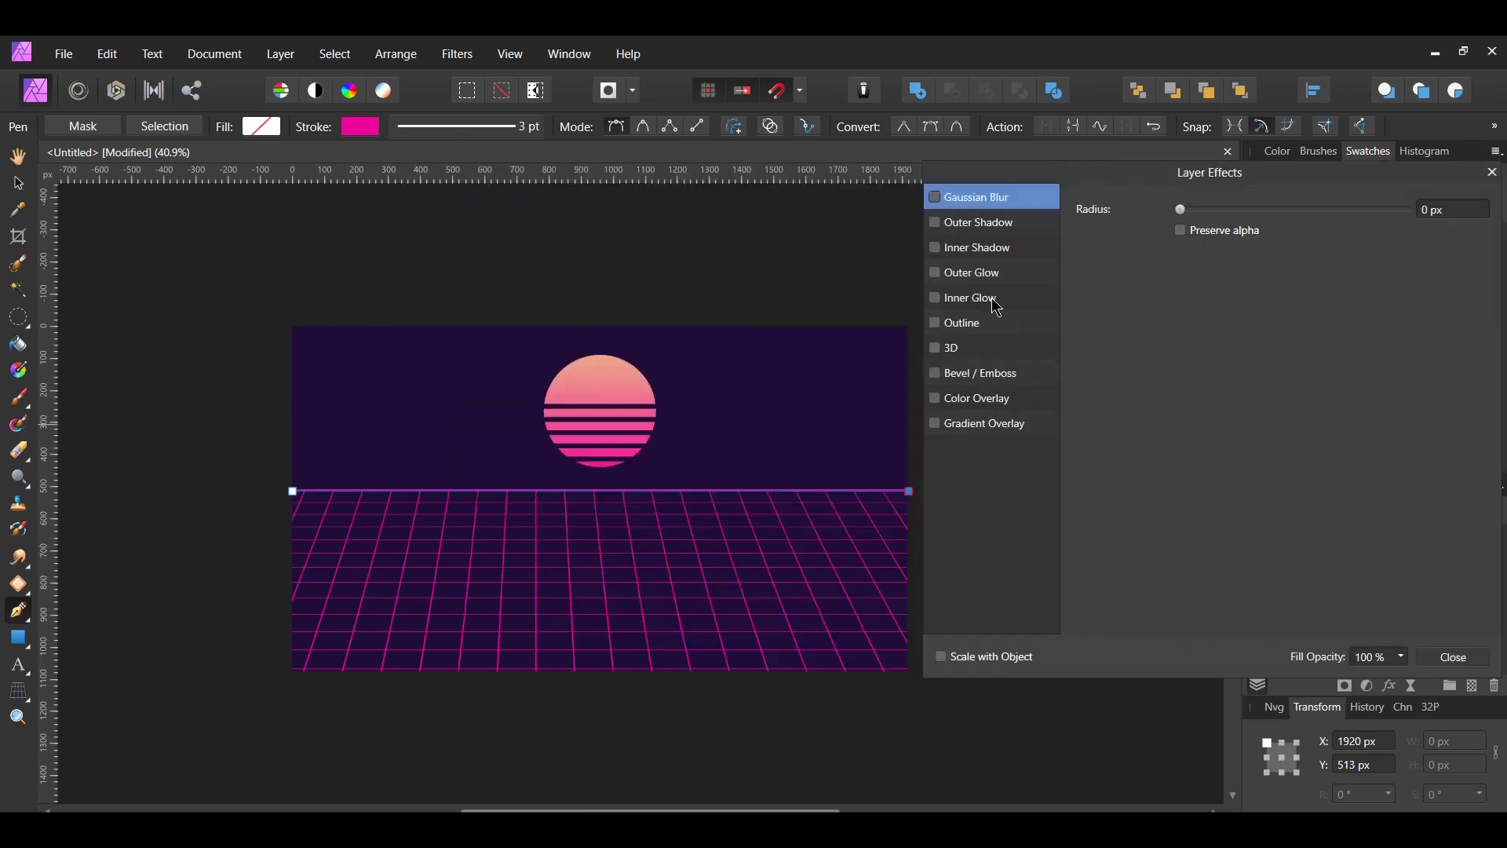
{"action": "left_click", "coordinate": [952, 276]}
{"action": "left_click", "coordinate": [936, 273]}
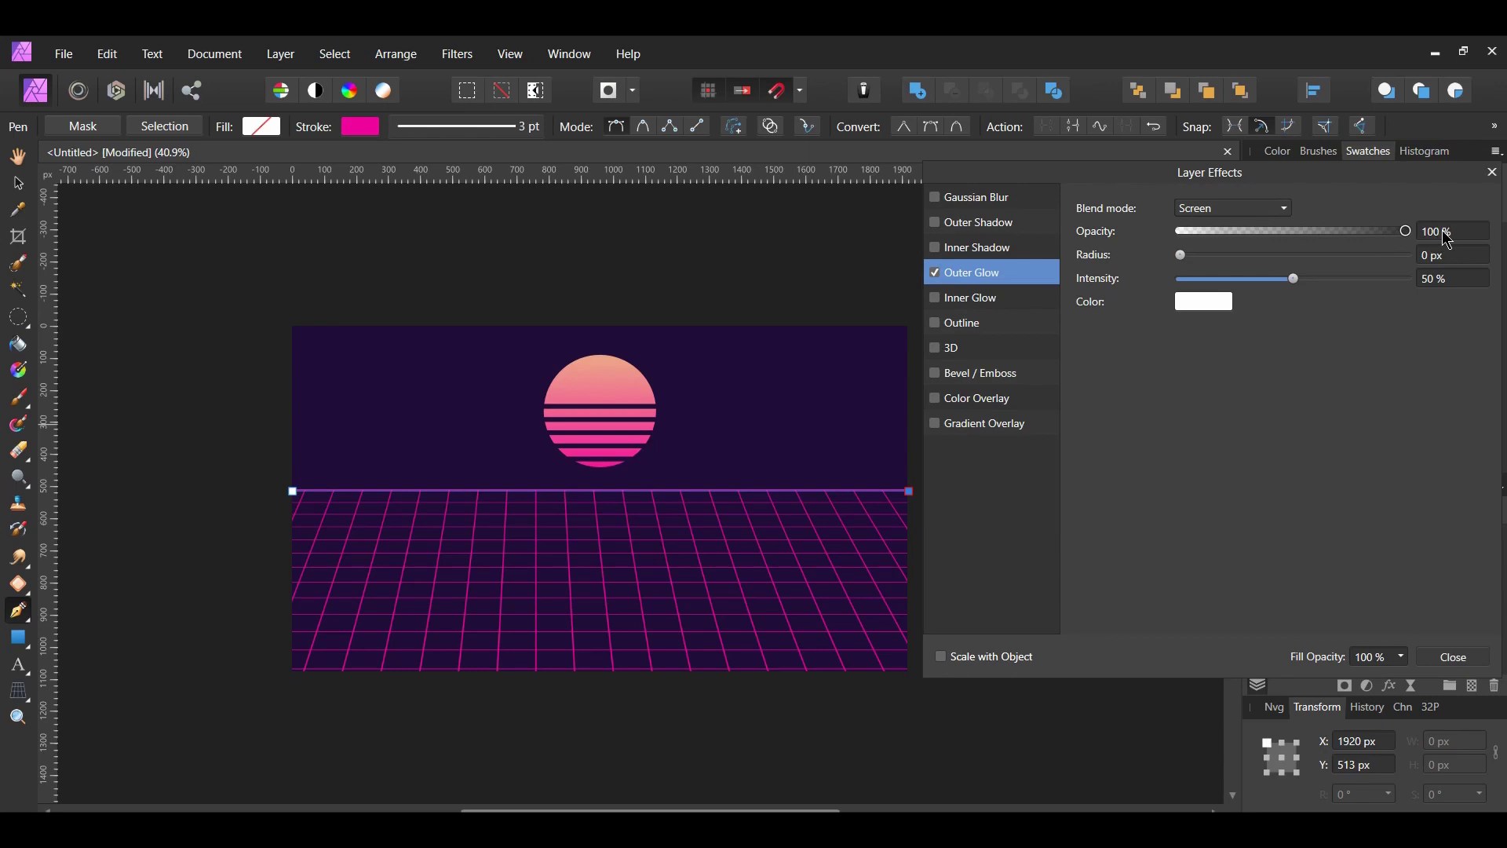
{"action": "left_click", "coordinate": [1450, 258]}
{"action": "type", "text": "10"}
{"action": "key", "text": "Return"}
{"action": "left_click", "coordinate": [1454, 279]}
{"action": "type", "text": "18"}
{"action": "key", "text": "Return"}
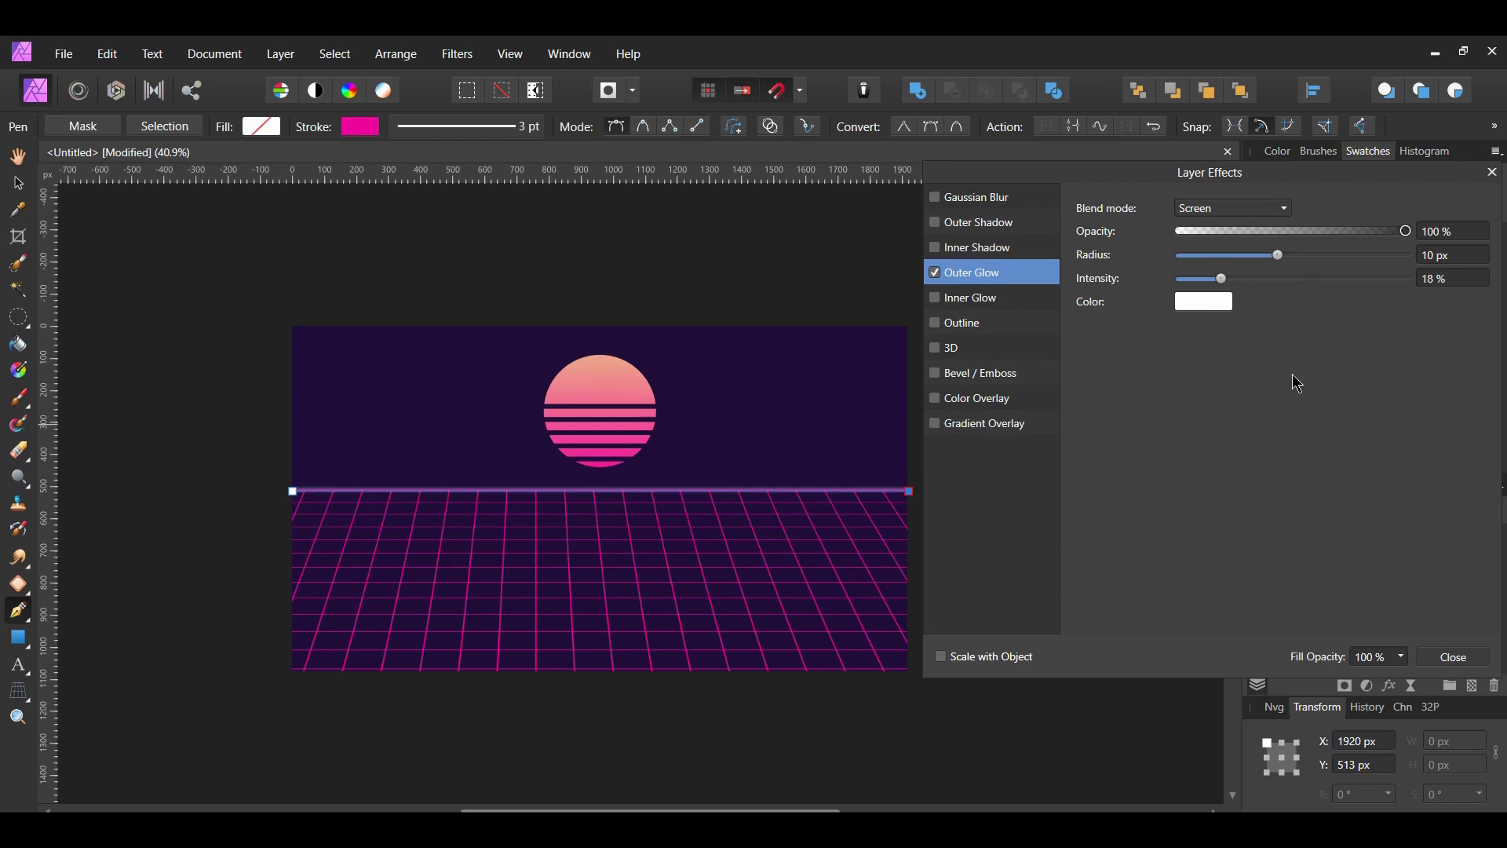
{"action": "left_click", "coordinate": [1454, 656]}
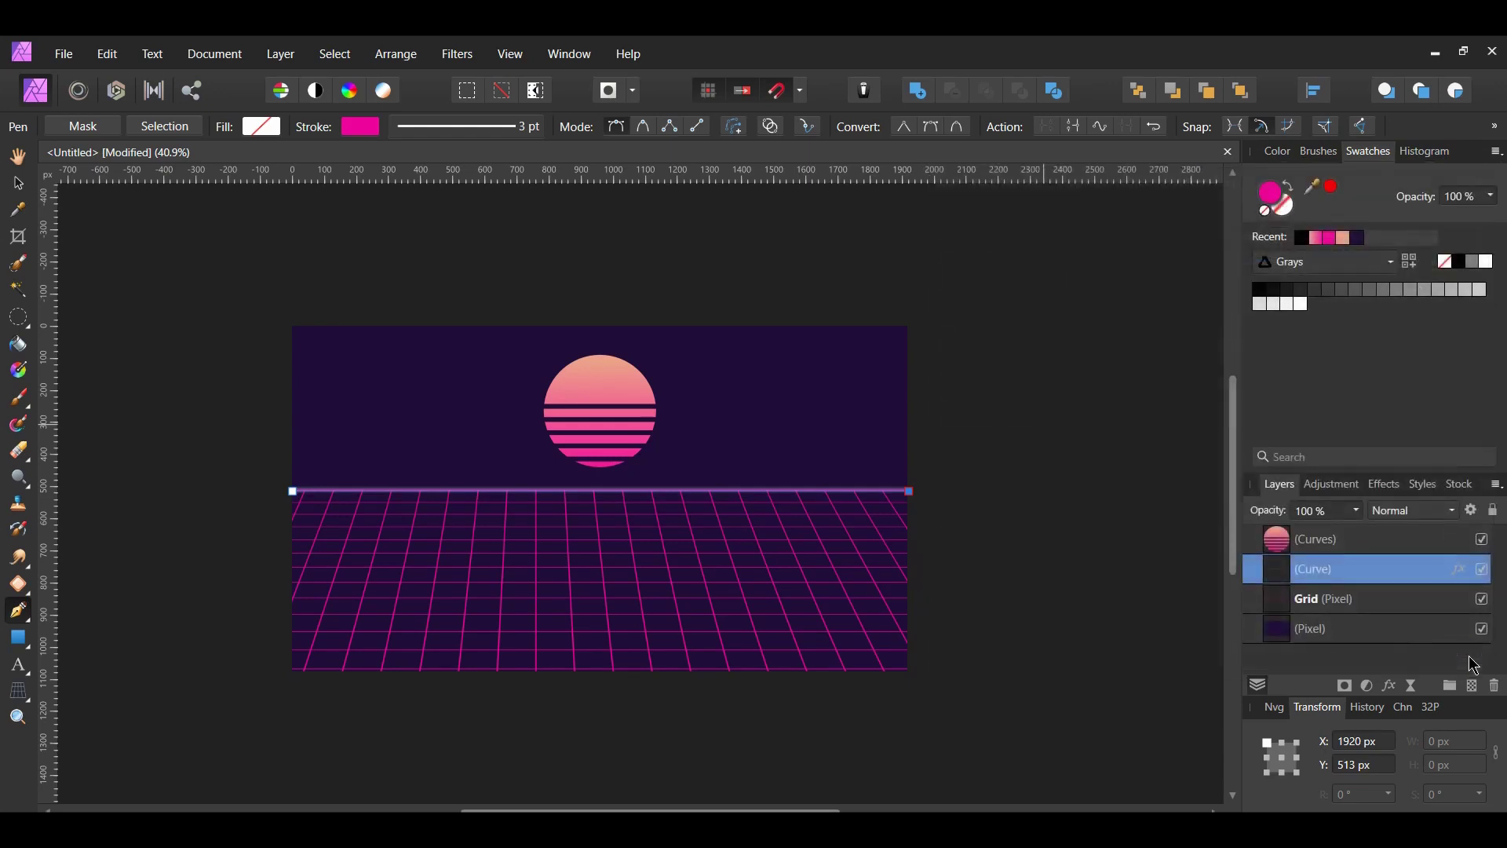
Step: Add an Outer Glow effect with 80% opacity to the striped sun
{"action": "key", "text": "v"}
{"action": "left_click", "coordinate": [1178, 601]}
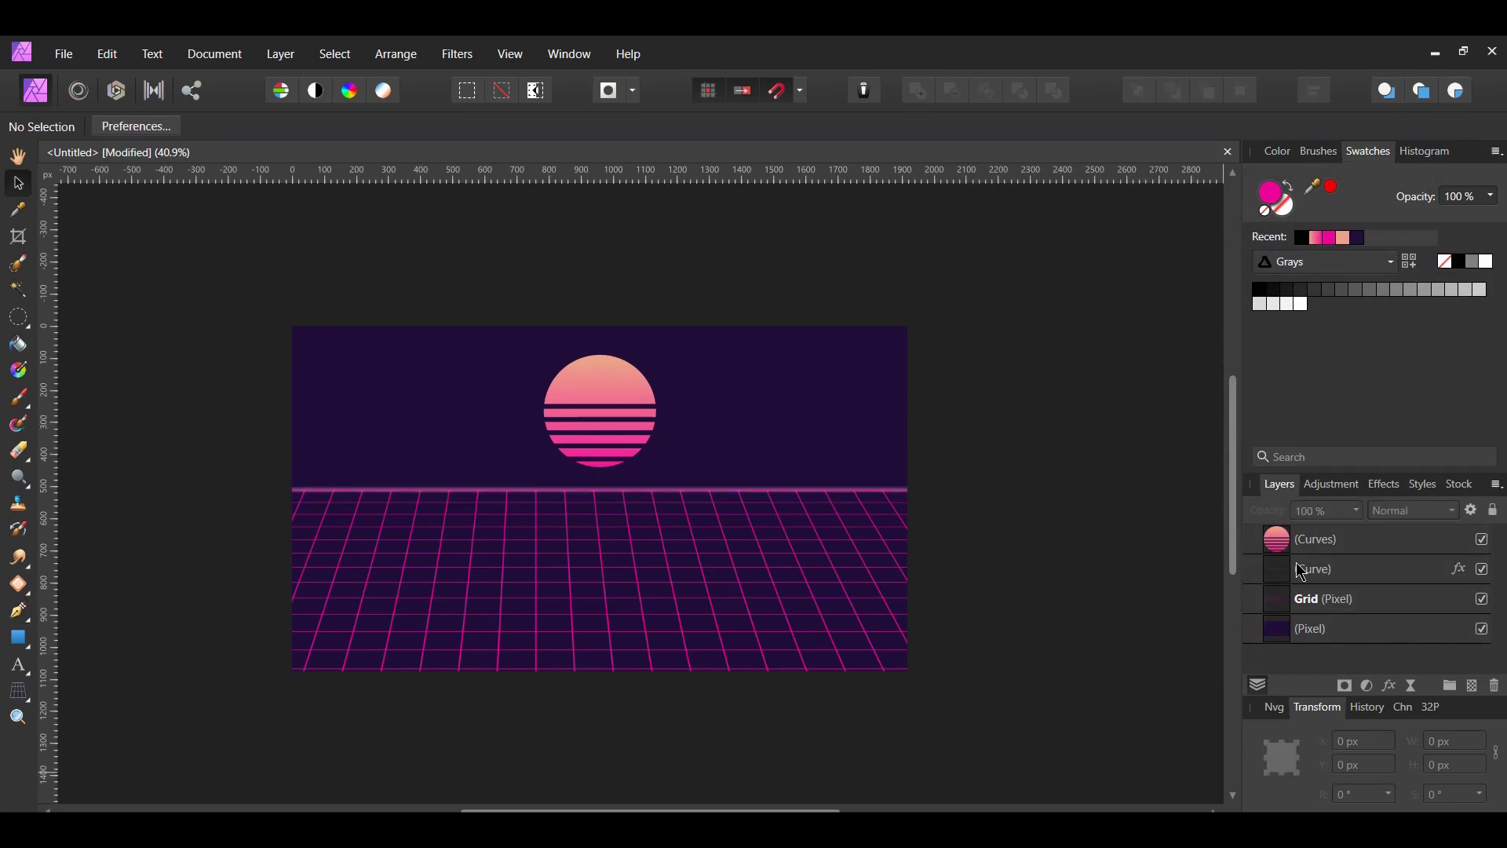
{"action": "left_click", "coordinate": [1326, 549]}
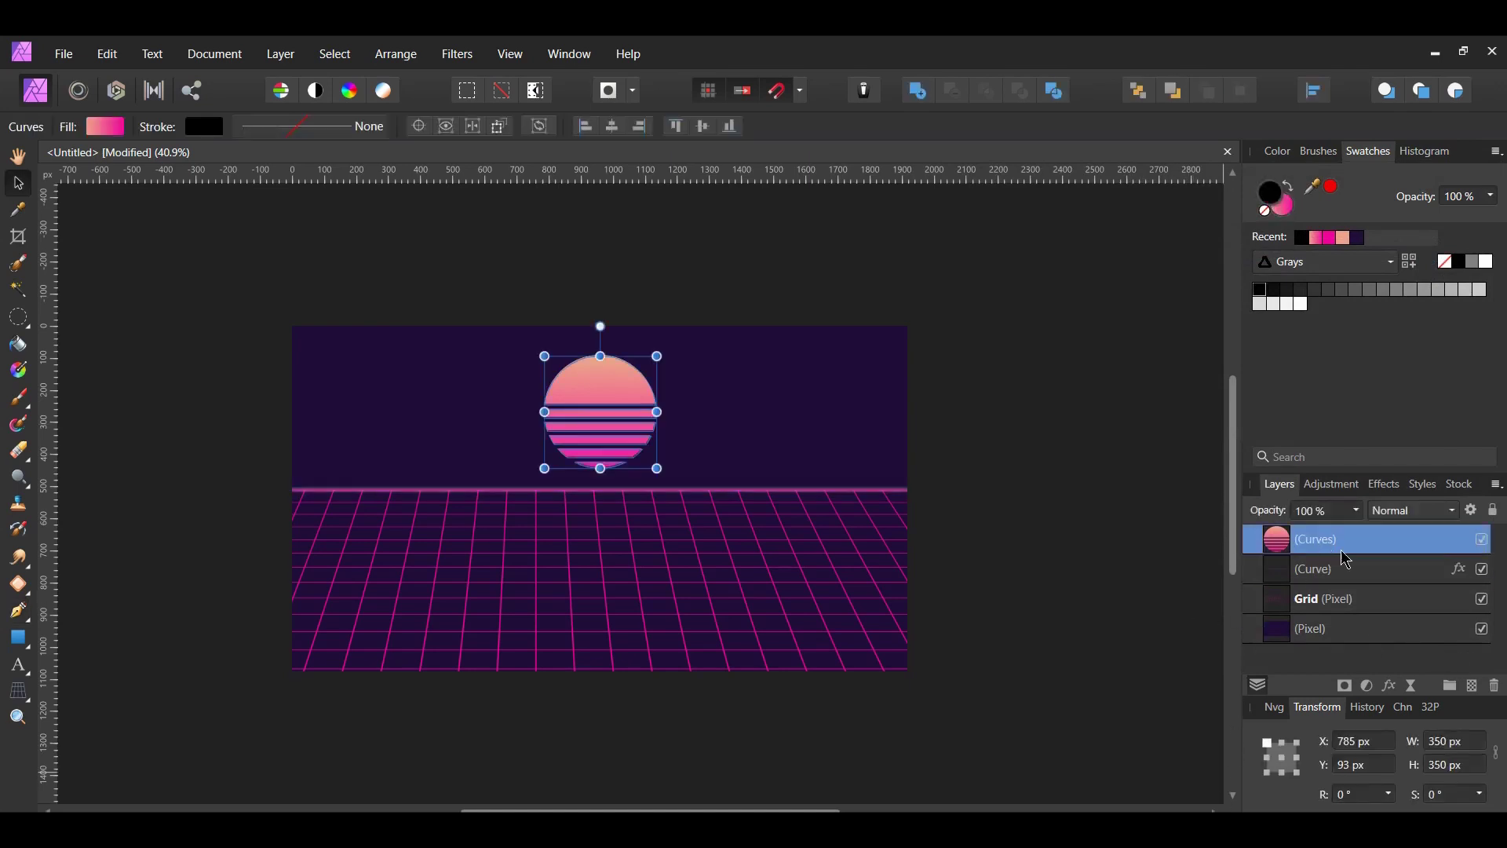
{"action": "left_click", "coordinate": [1394, 694]}
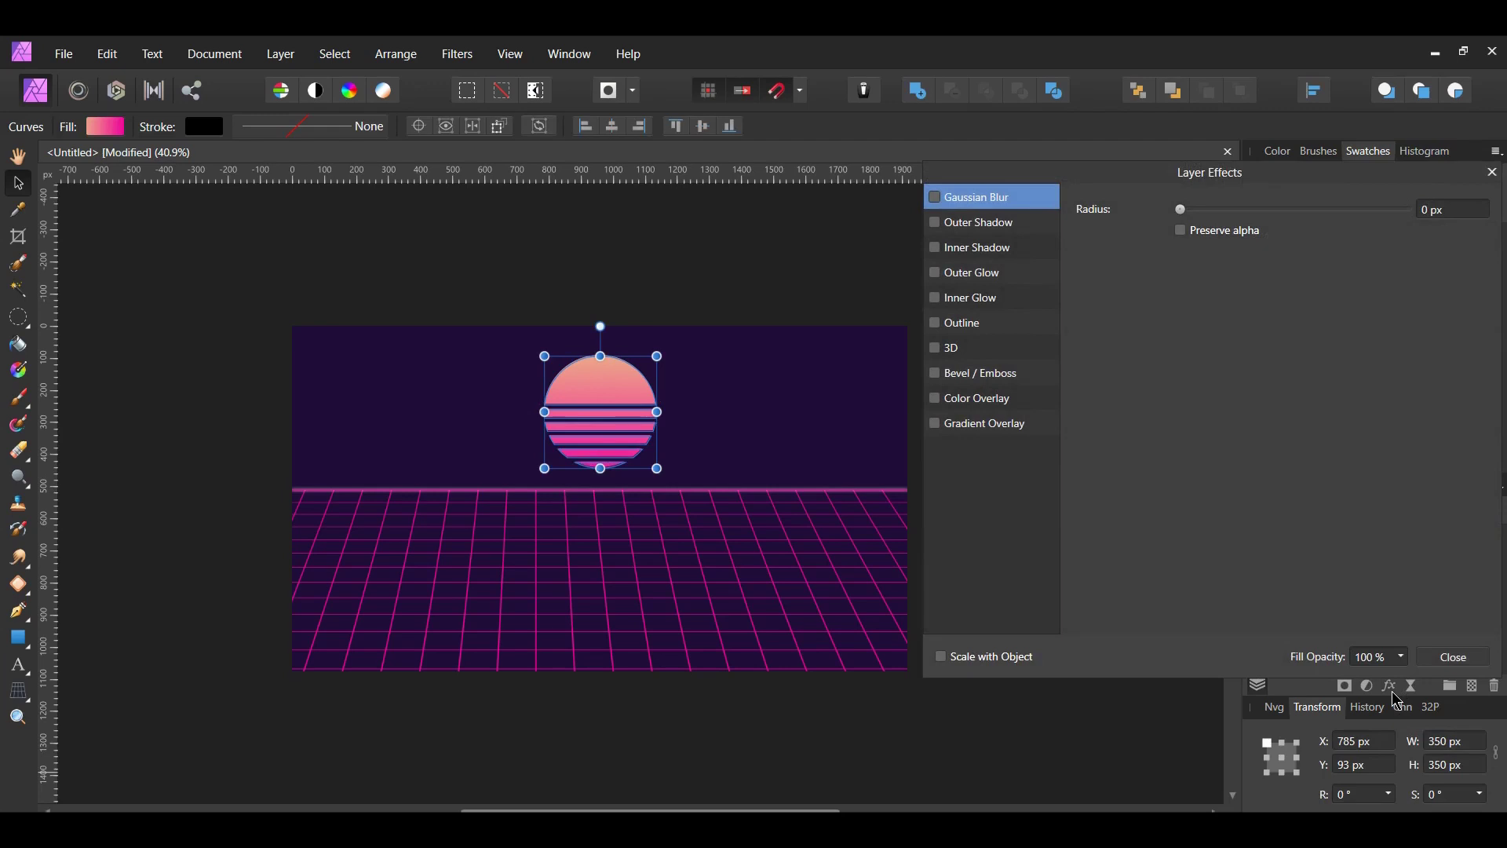
{"action": "left_click", "coordinate": [969, 284]}
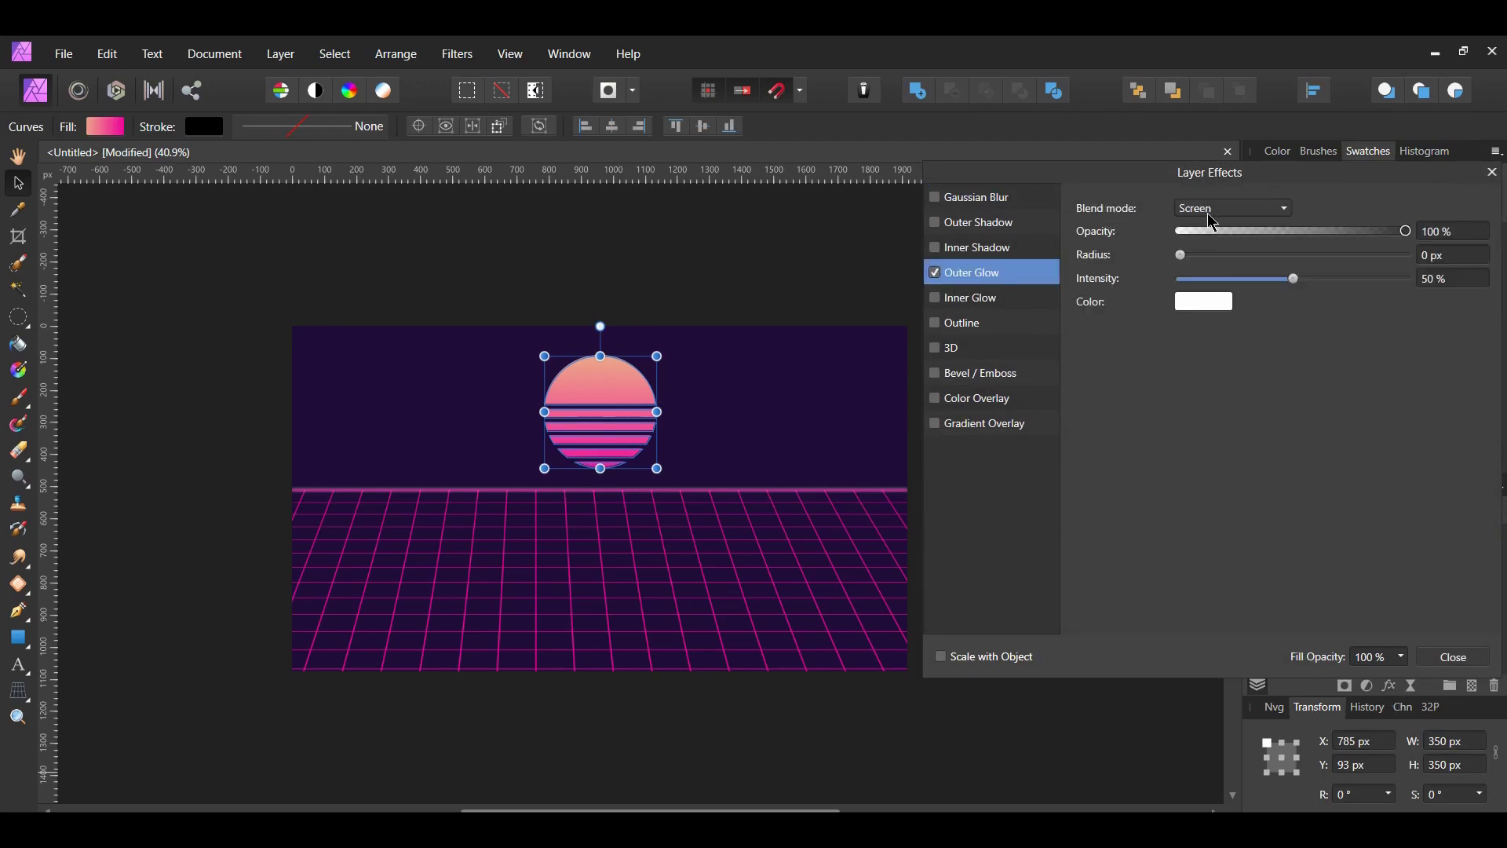
{"action": "left_click", "coordinate": [1446, 233]}
{"action": "type", "text": "80"}
{"action": "key", "text": "Return"}
Step: Set the sun's outer glow radius to 30 px and its intensity to 35%
{"action": "left_click", "coordinate": [1452, 256]}
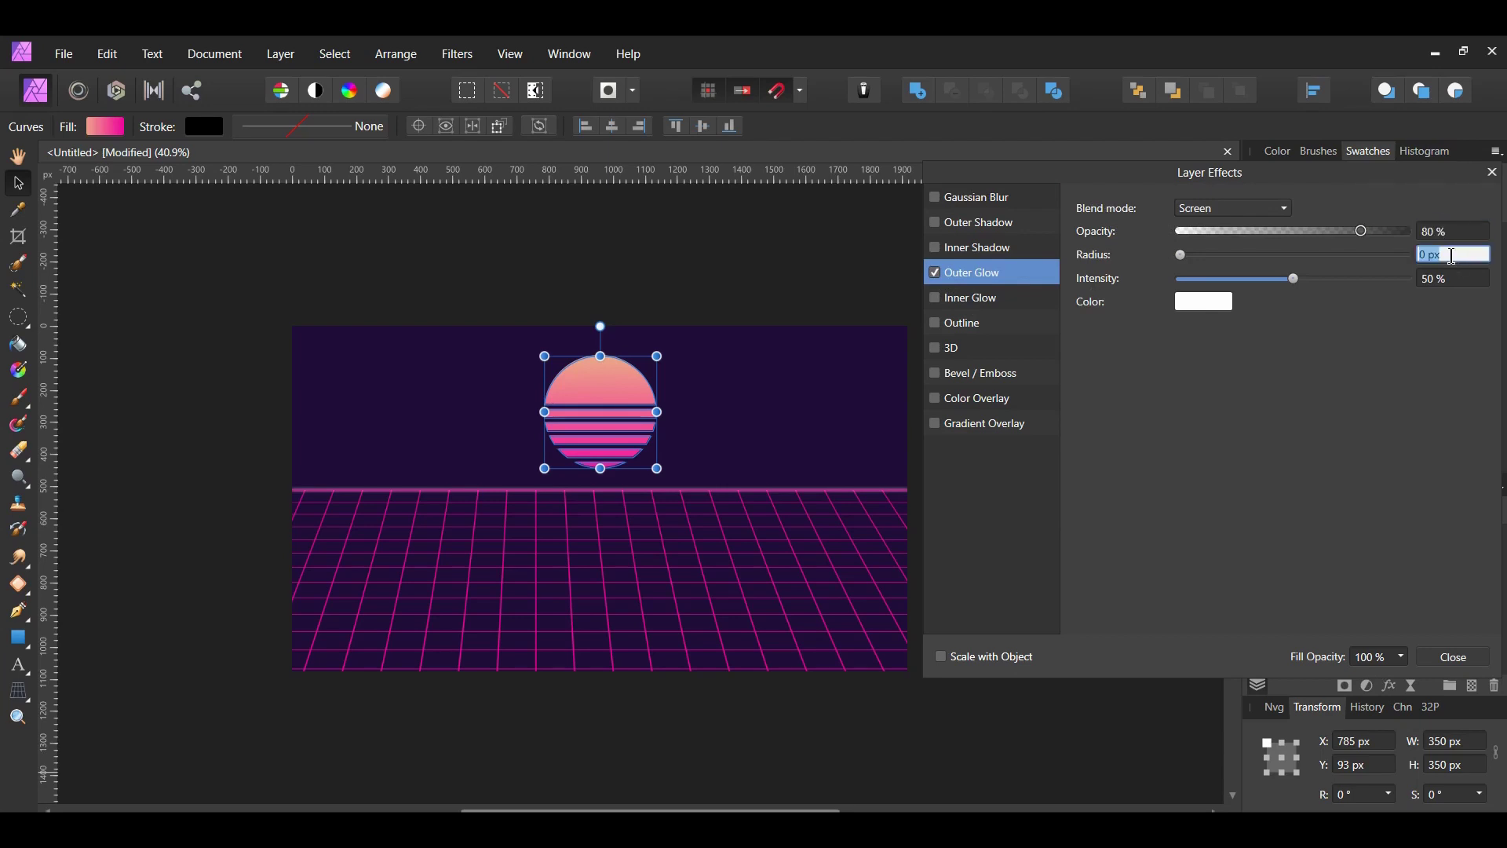
{"action": "type", "text": "30"}
{"action": "key", "text": "Return"}
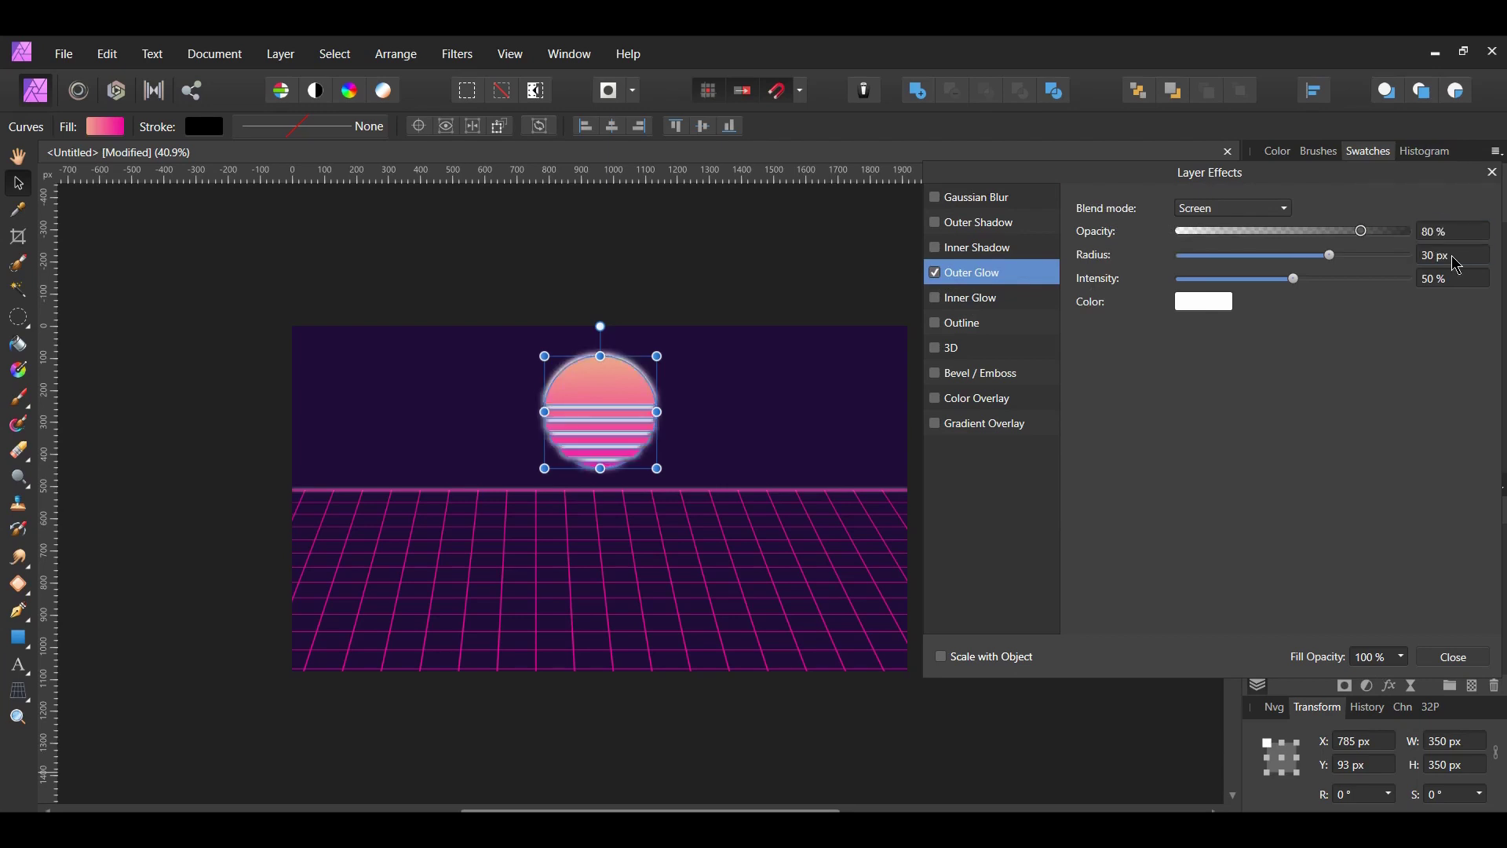
{"action": "left_click", "coordinate": [1457, 281]}
{"action": "type", "text": "35"}
{"action": "key", "text": "Return"}
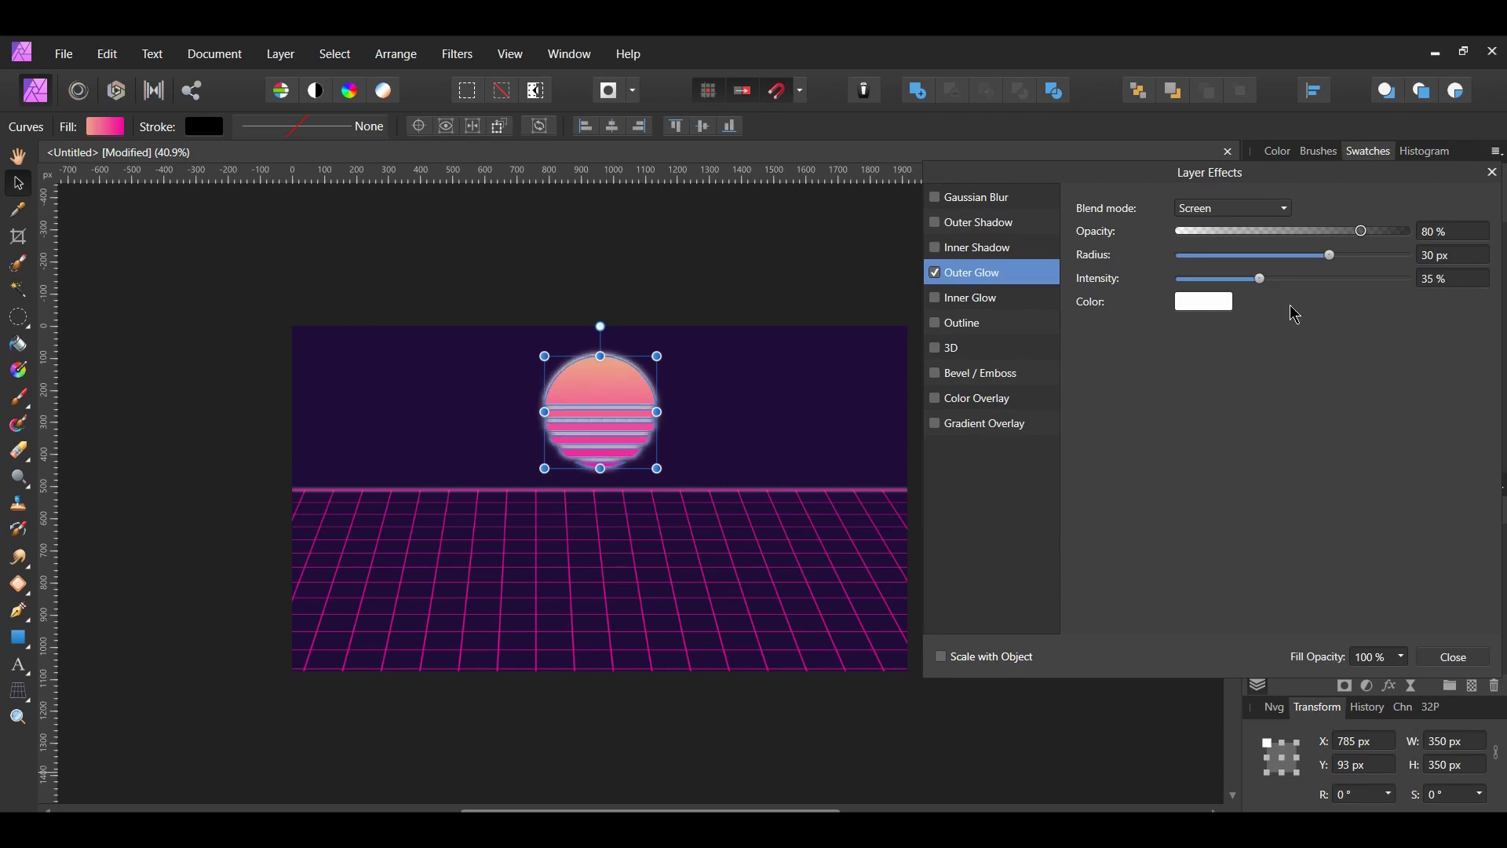
Step: Set the sun's outer glow color to hex D40078 and close the layer effects
{"action": "left_click", "coordinate": [1217, 313]}
{"action": "left_click", "coordinate": [1179, 339]}
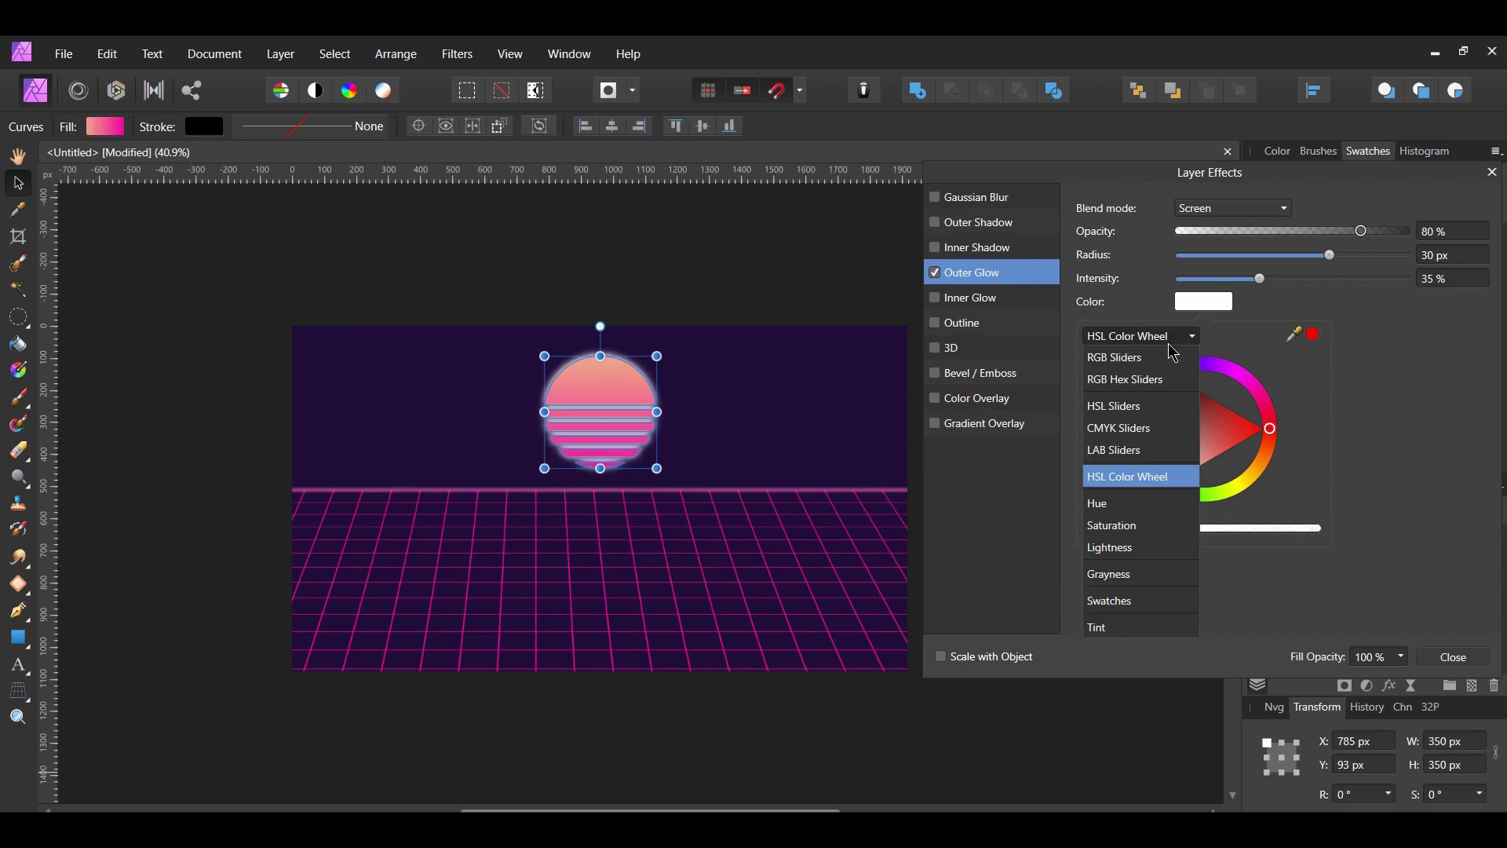
{"action": "left_click", "coordinate": [1126, 380]}
{"action": "left_click", "coordinate": [1279, 434]}
{"action": "type", "text": "D40078"}
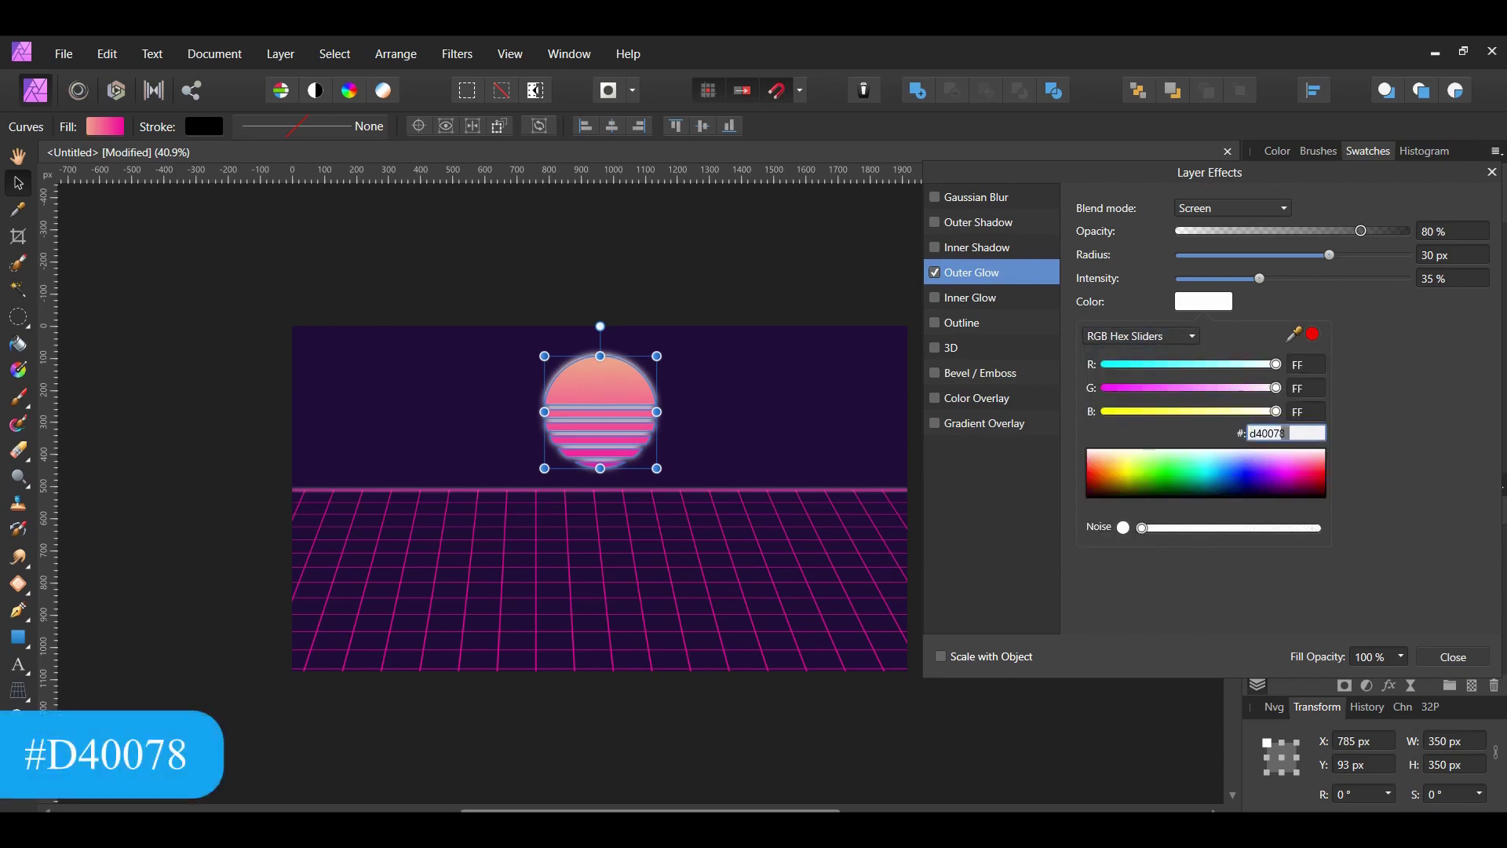
{"action": "key", "text": "Return"}
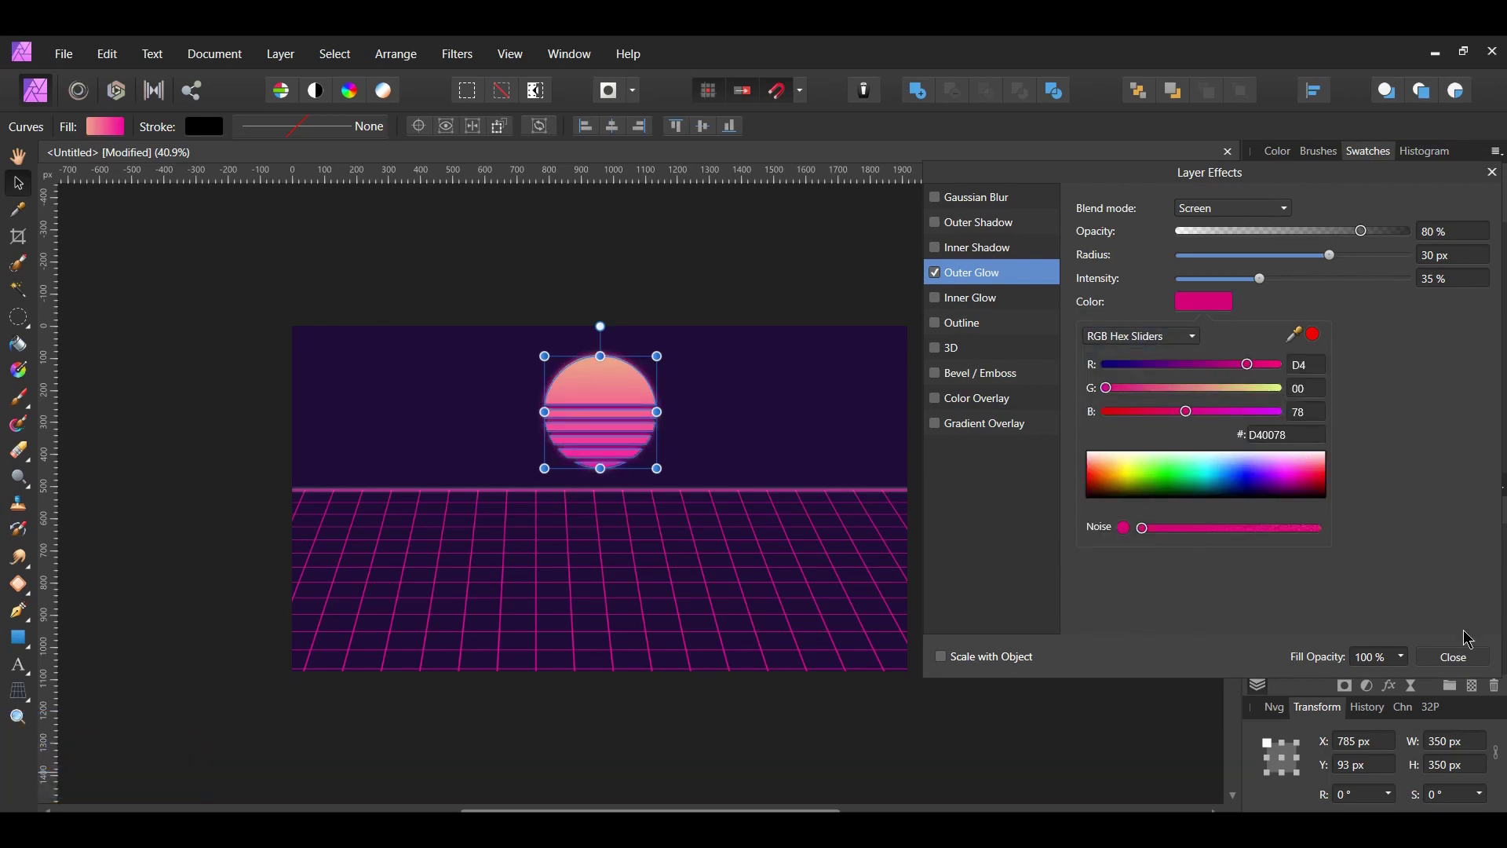
{"action": "left_click", "coordinate": [1469, 665]}
{"action": "left_click", "coordinate": [1468, 664]}
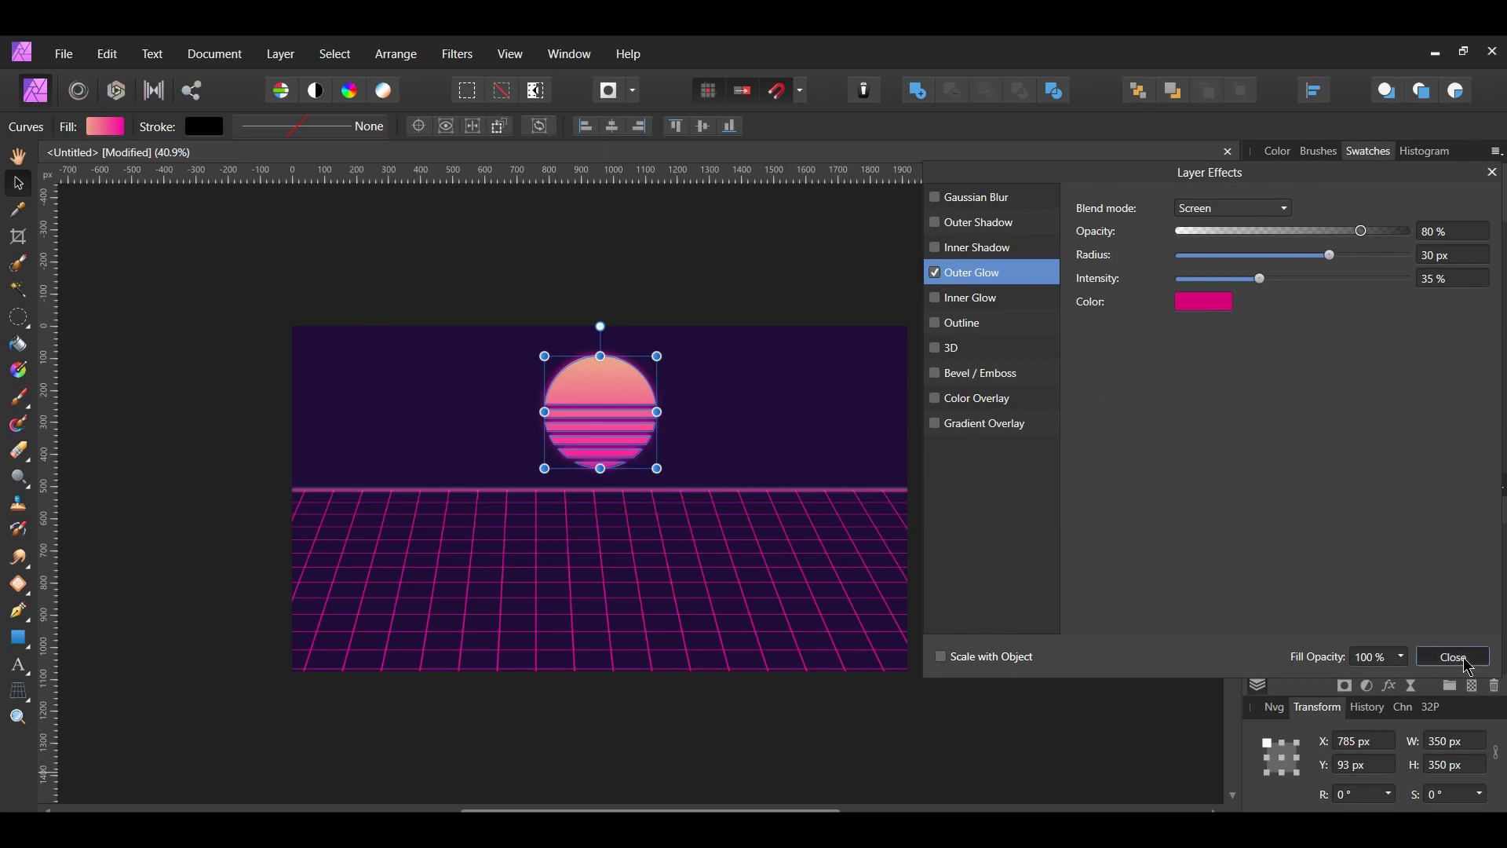
{"action": "left_click", "coordinate": [1190, 608]}
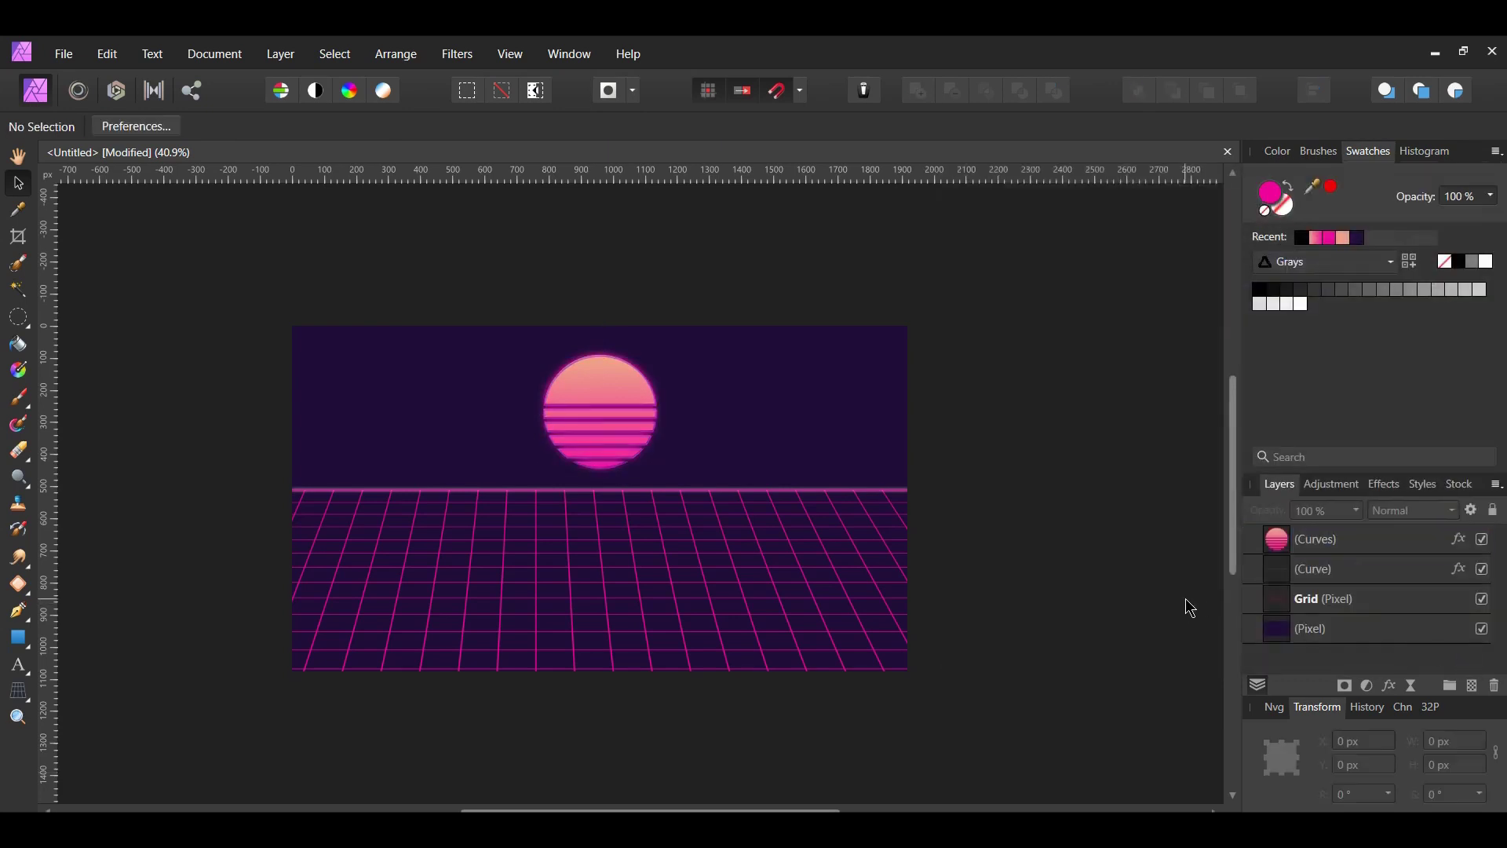
Step: Add an Outer Glow effect in color D40078 to the Grid layer
{"action": "left_click", "coordinate": [1319, 605]}
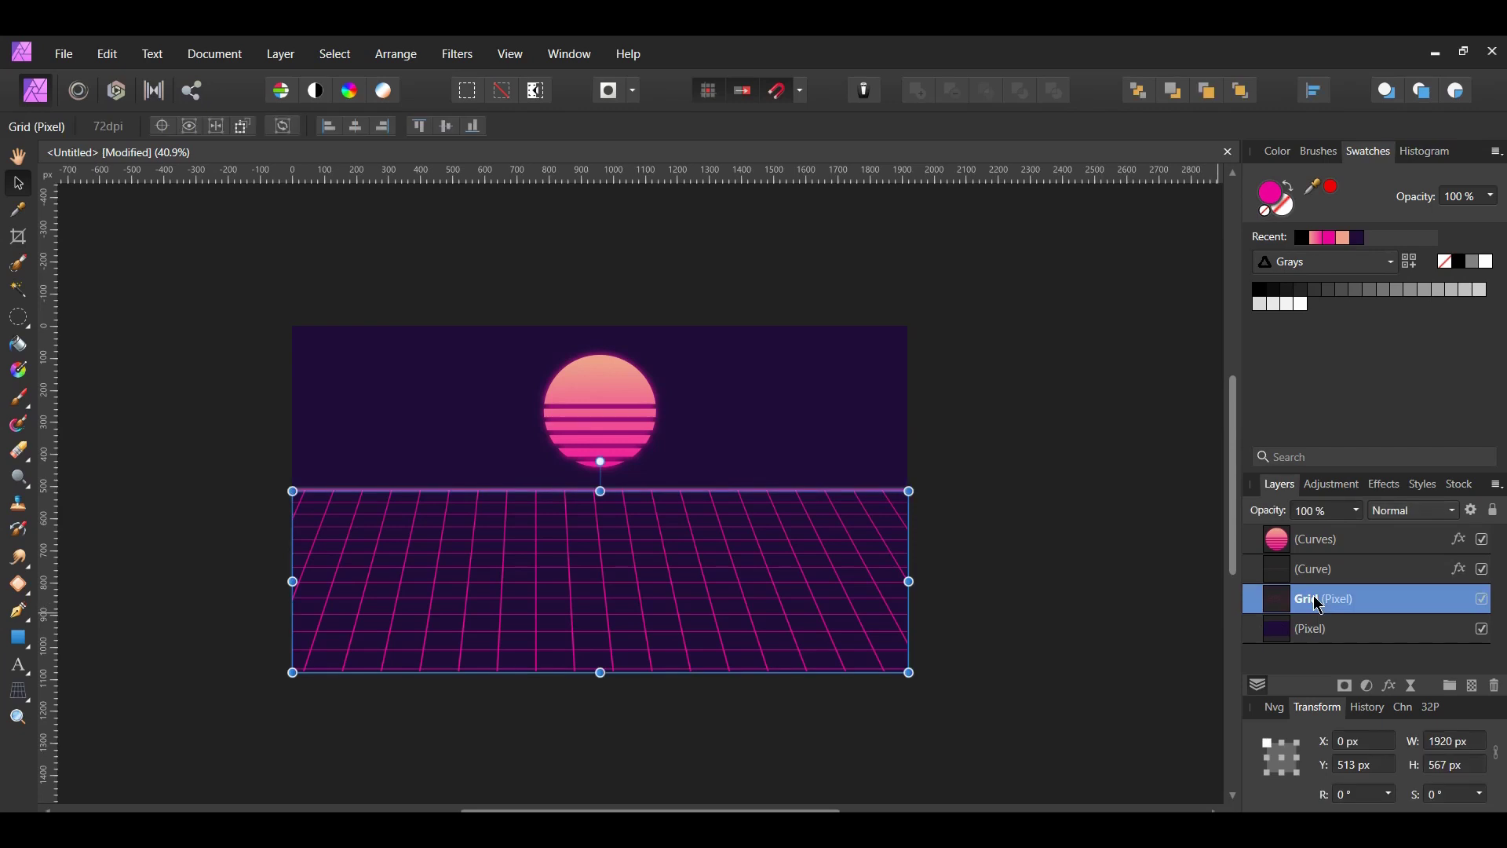
{"action": "left_click", "coordinate": [1390, 687]}
{"action": "left_click", "coordinate": [967, 274]}
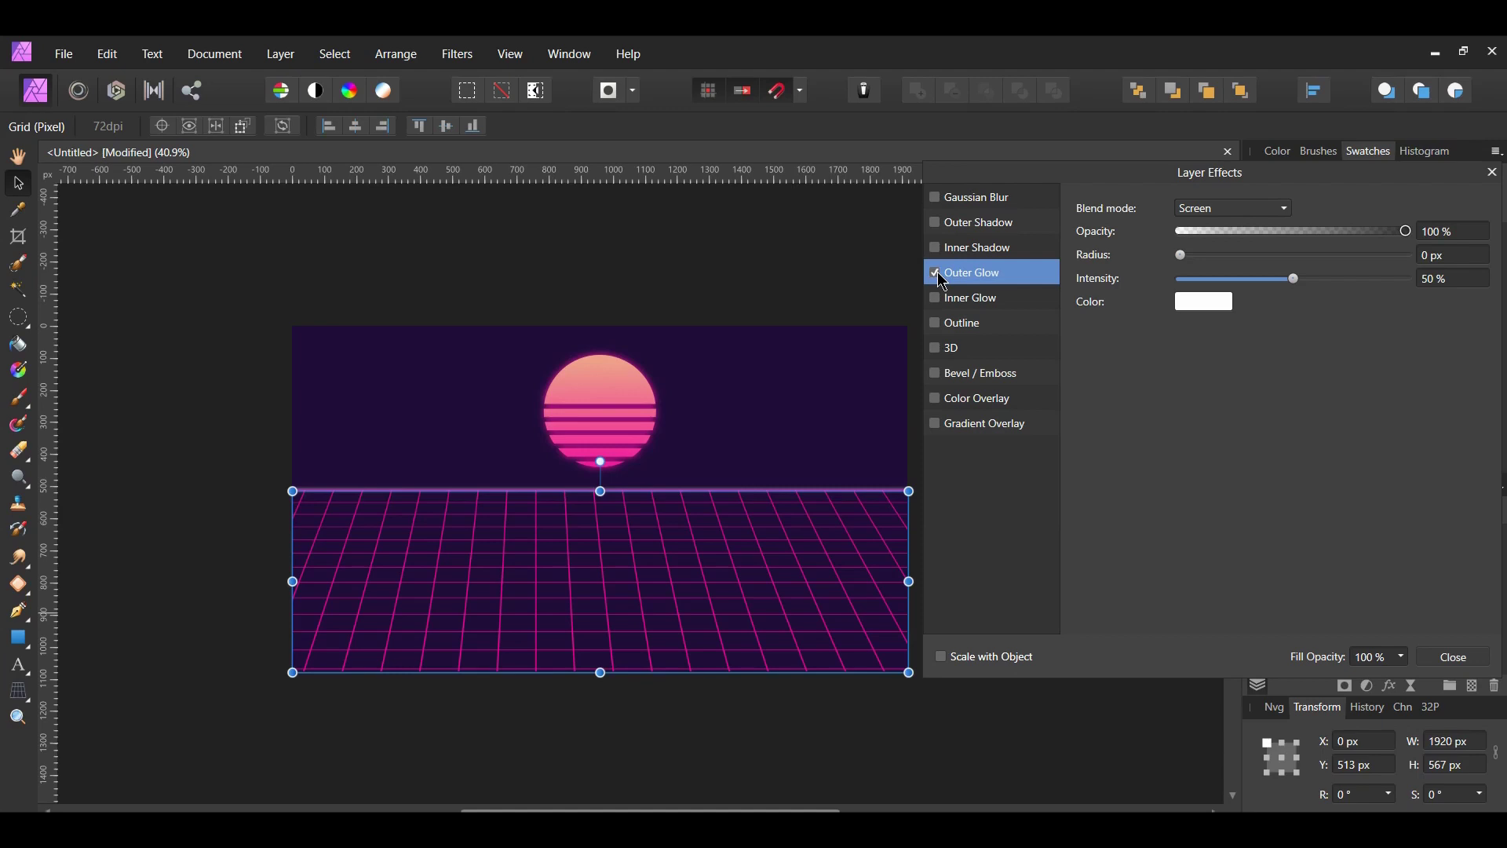
{"action": "left_click", "coordinate": [1204, 302]}
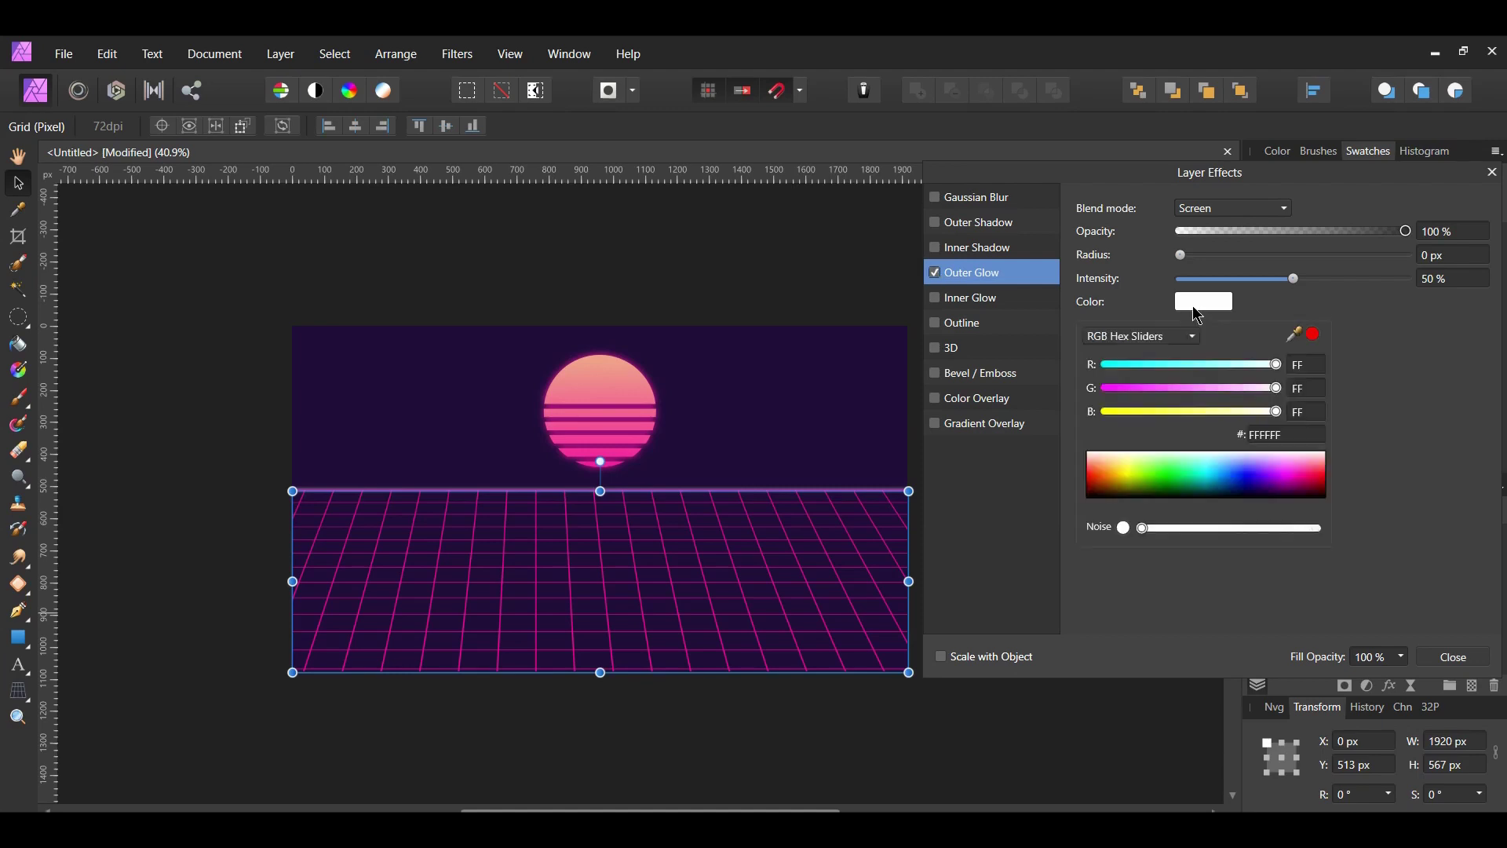
{"action": "type", "text": "d40078"}
{"action": "key", "text": "Return"}
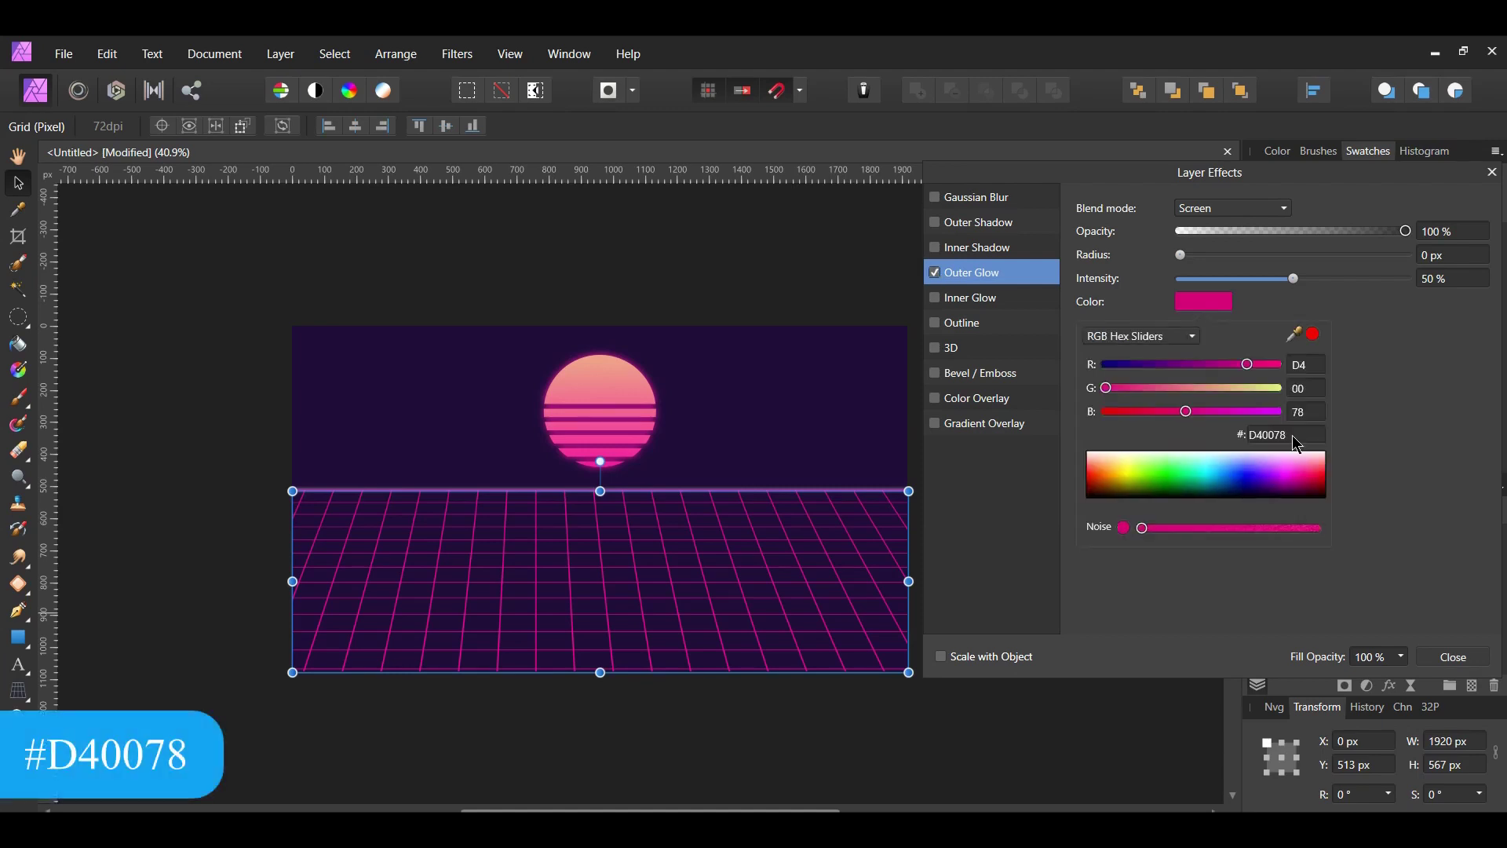
{"action": "left_click", "coordinate": [1384, 512]}
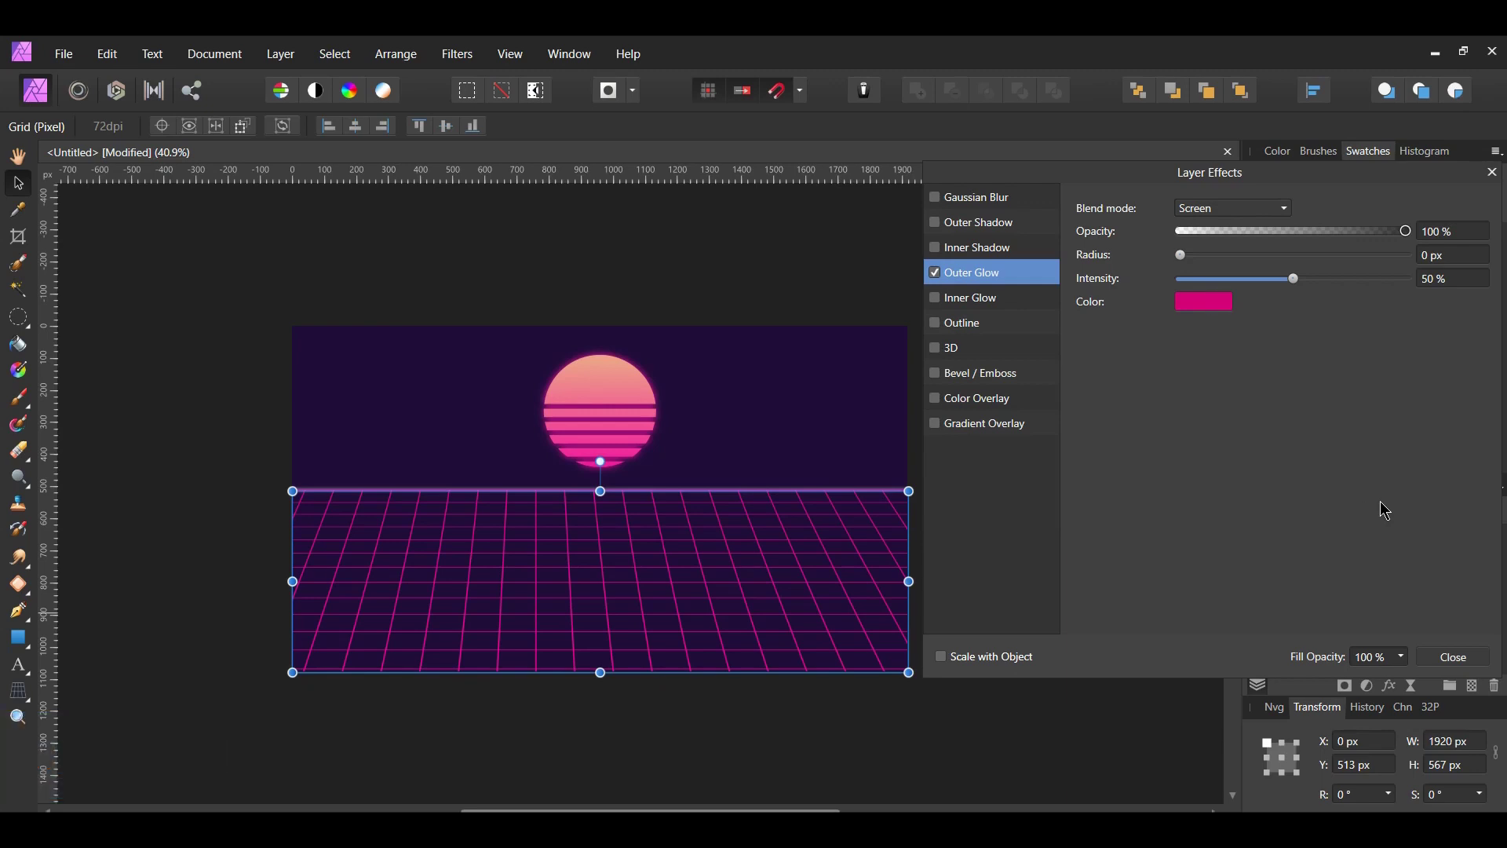
Step: Set the grid glow's blend mode to Normal and its radius to 10 px, and close the layer effects
{"action": "left_click", "coordinate": [1263, 211]}
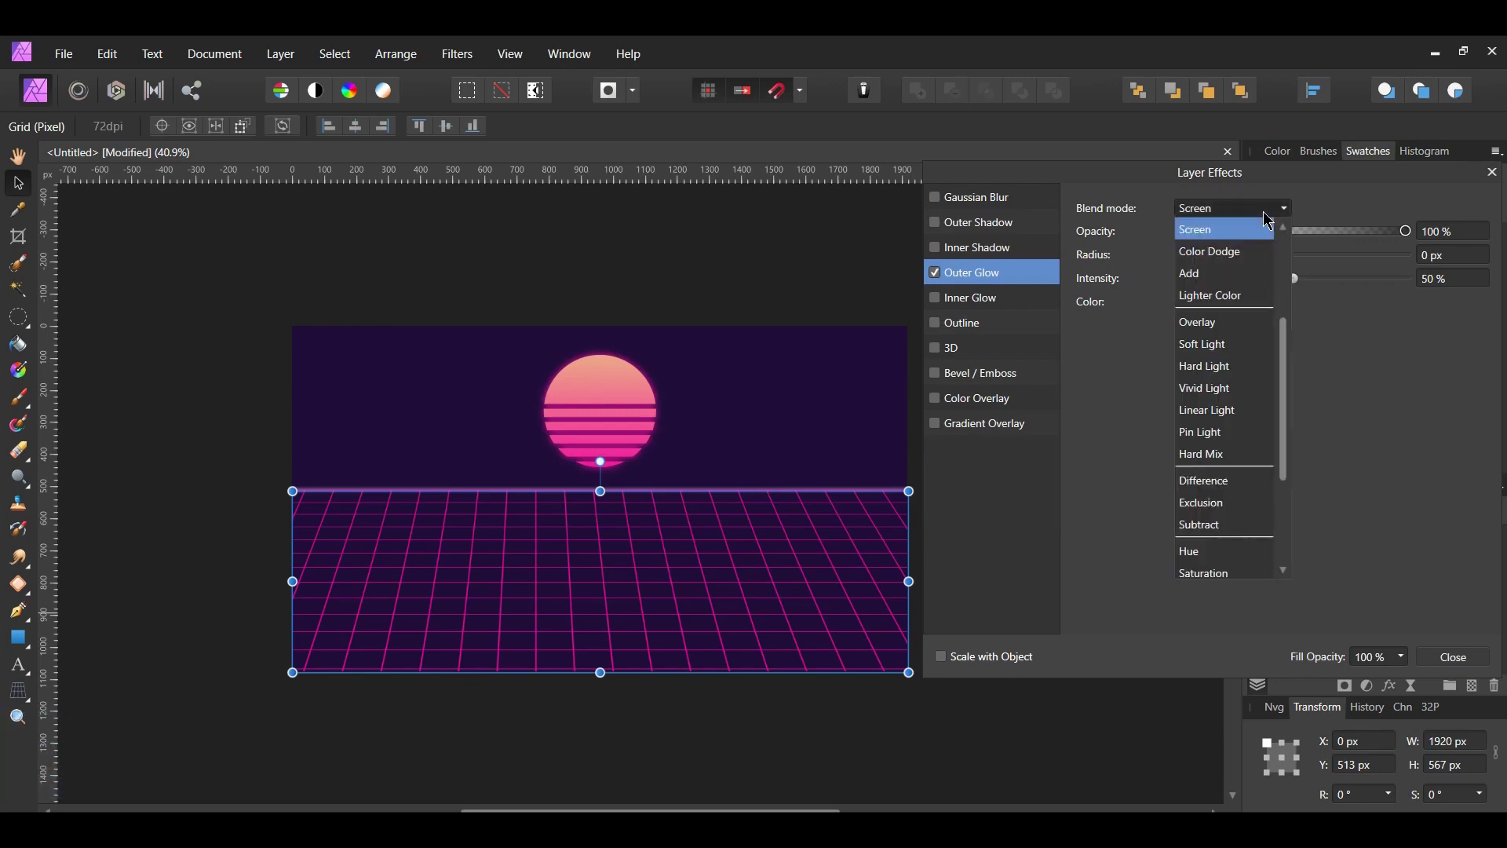
{"action": "scroll", "coordinate": [1269, 224], "scroll_direction": "up", "scroll_amount": 3}
{"action": "left_click", "coordinate": [1254, 238]}
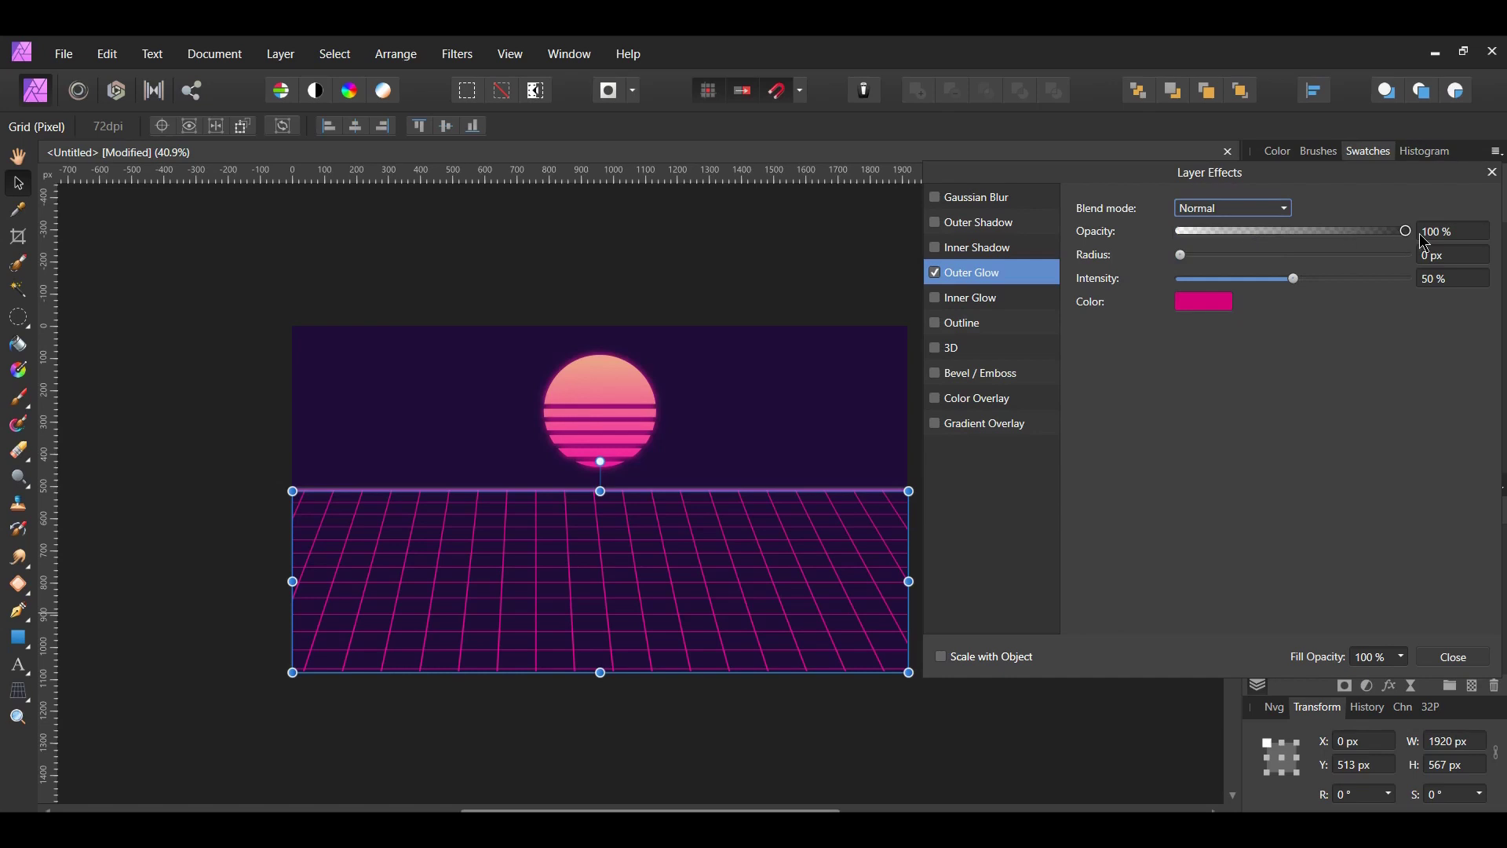
{"action": "left_click", "coordinate": [1454, 256]}
{"action": "type", "text": "10"}
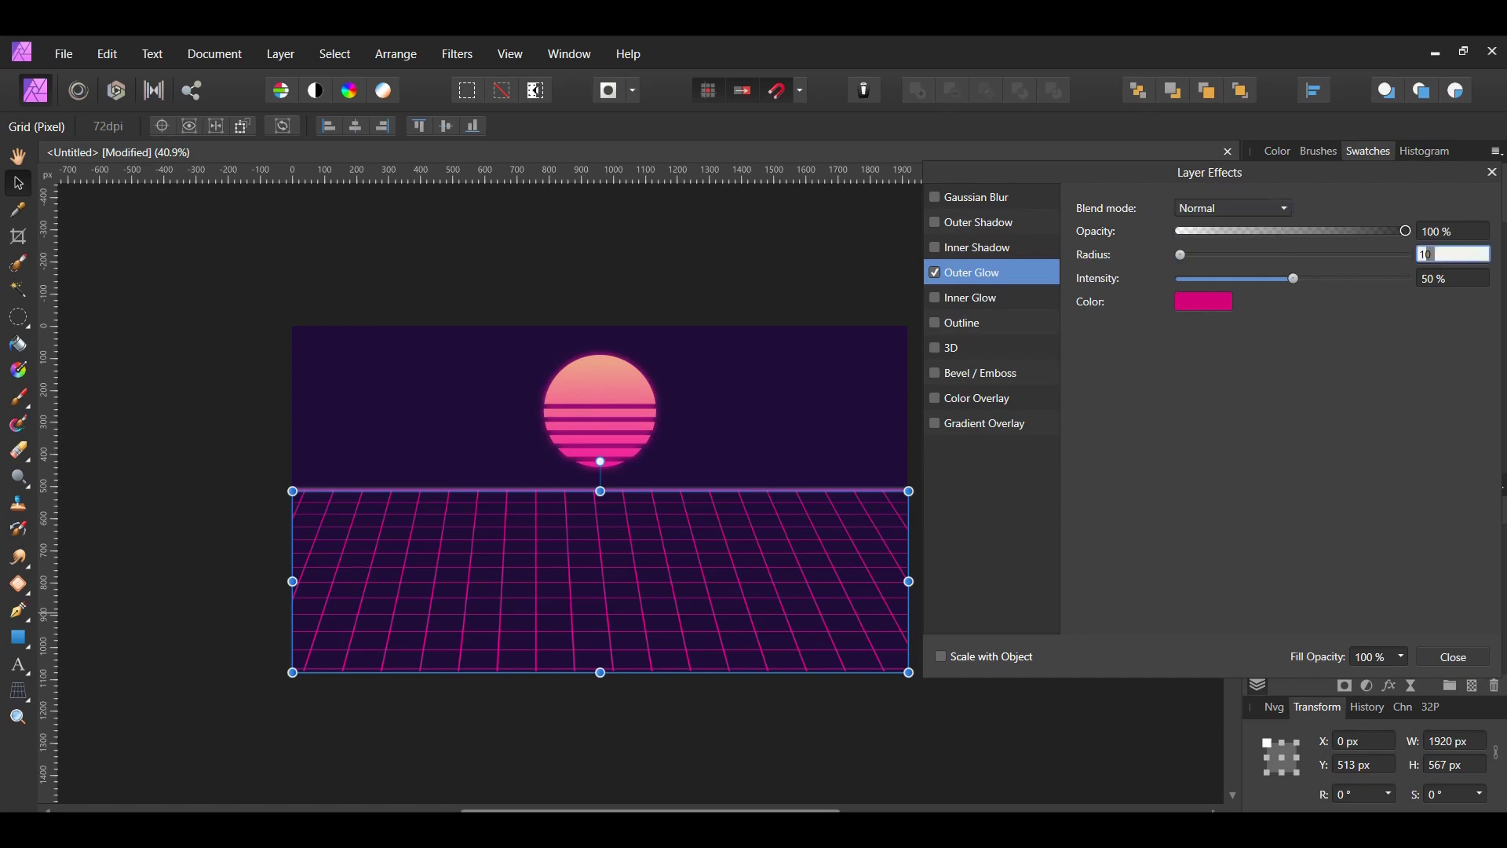
{"action": "key", "text": "Return"}
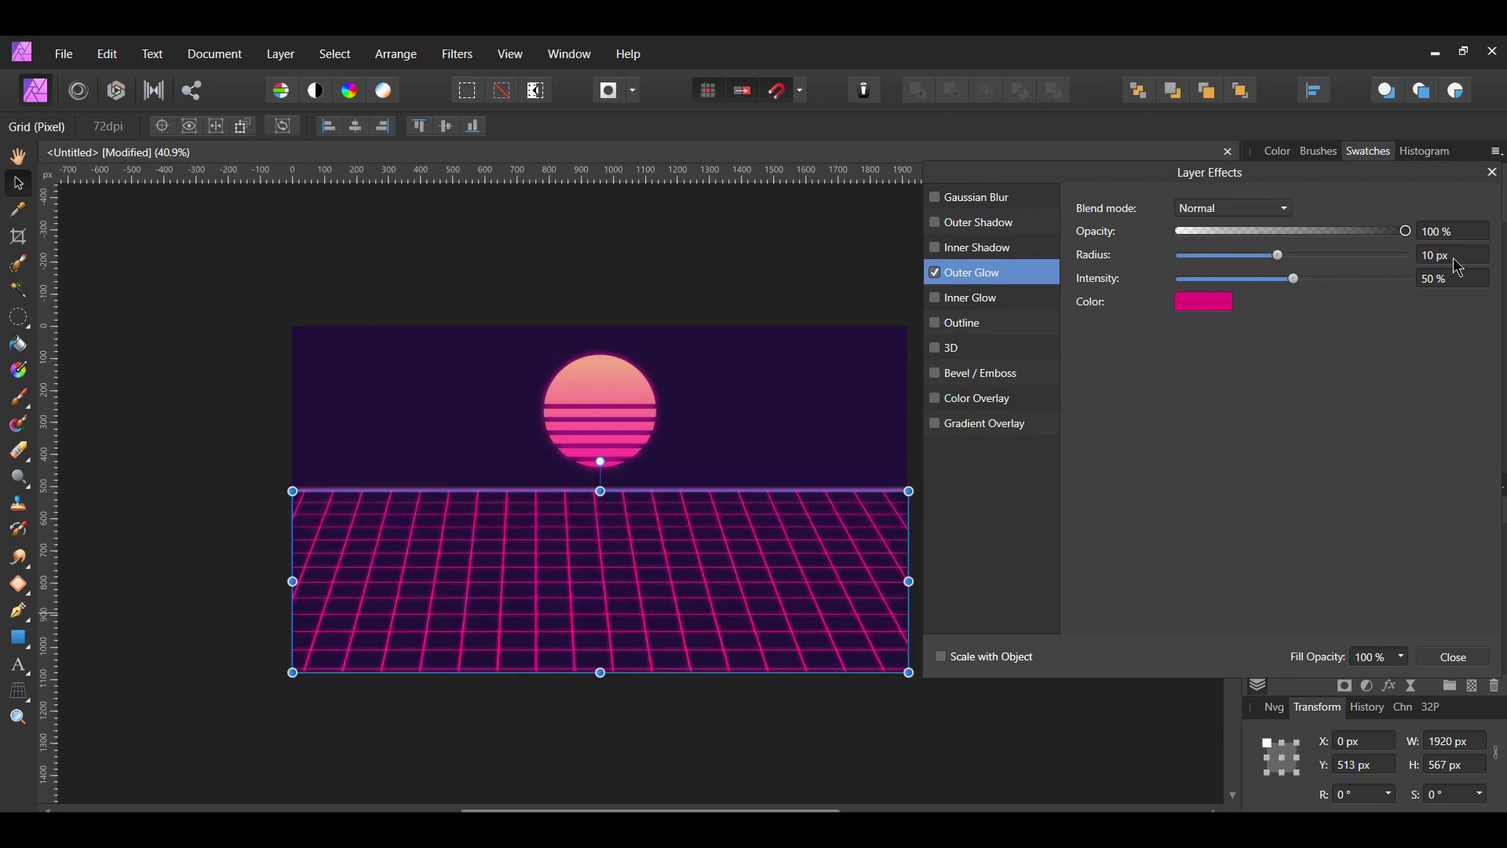
{"action": "left_click", "coordinate": [1454, 657]}
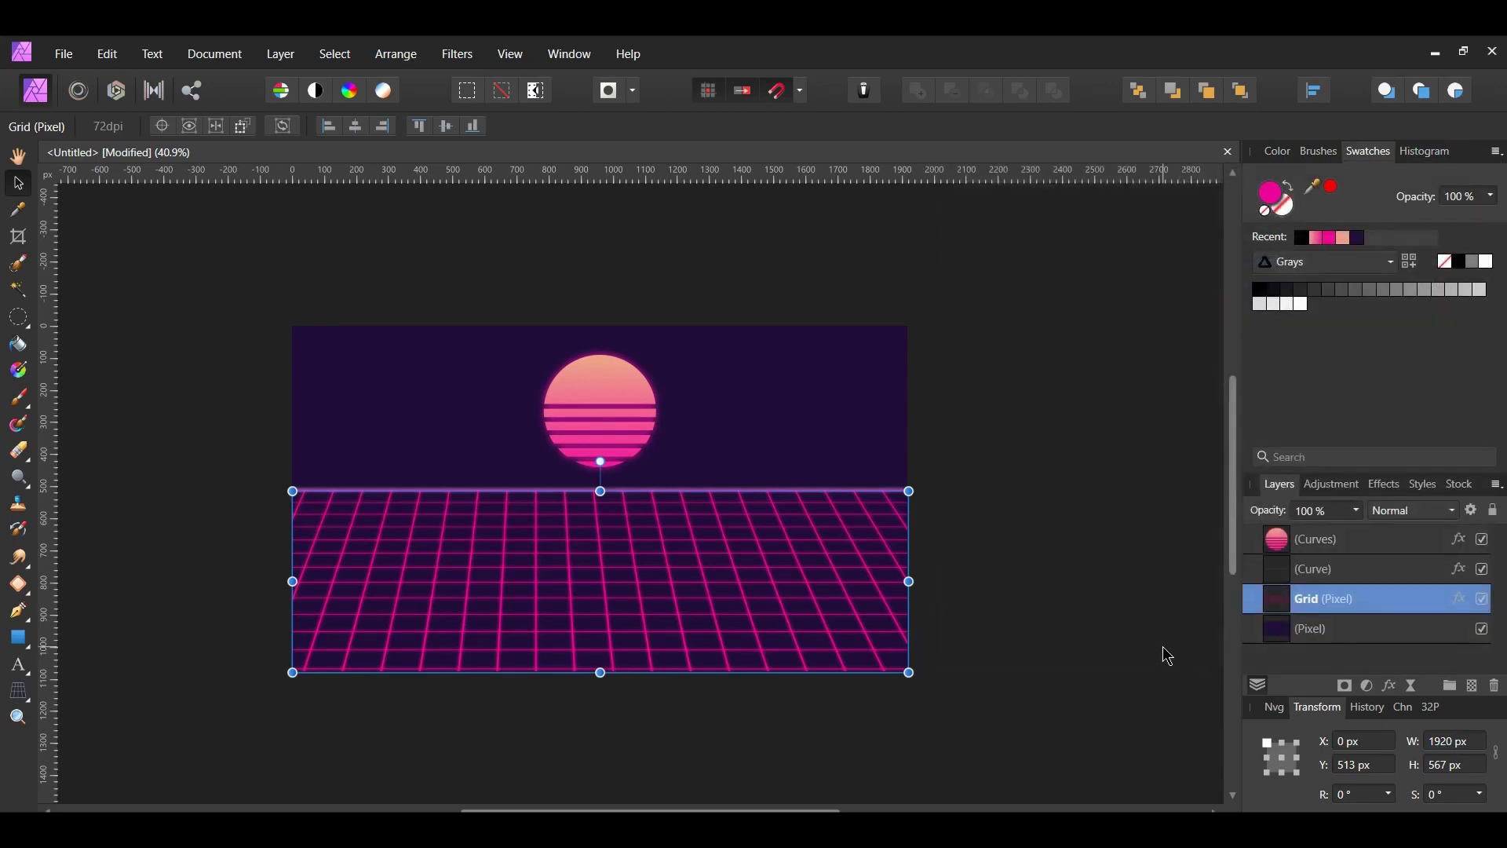
{"action": "left_click", "coordinate": [1129, 643]}
Step: Draw a closed three-humped hill outline with the Pen tool, from the canvas's left edge along the horizon at Y 540 px to below the sun
{"action": "key", "text": "p"}
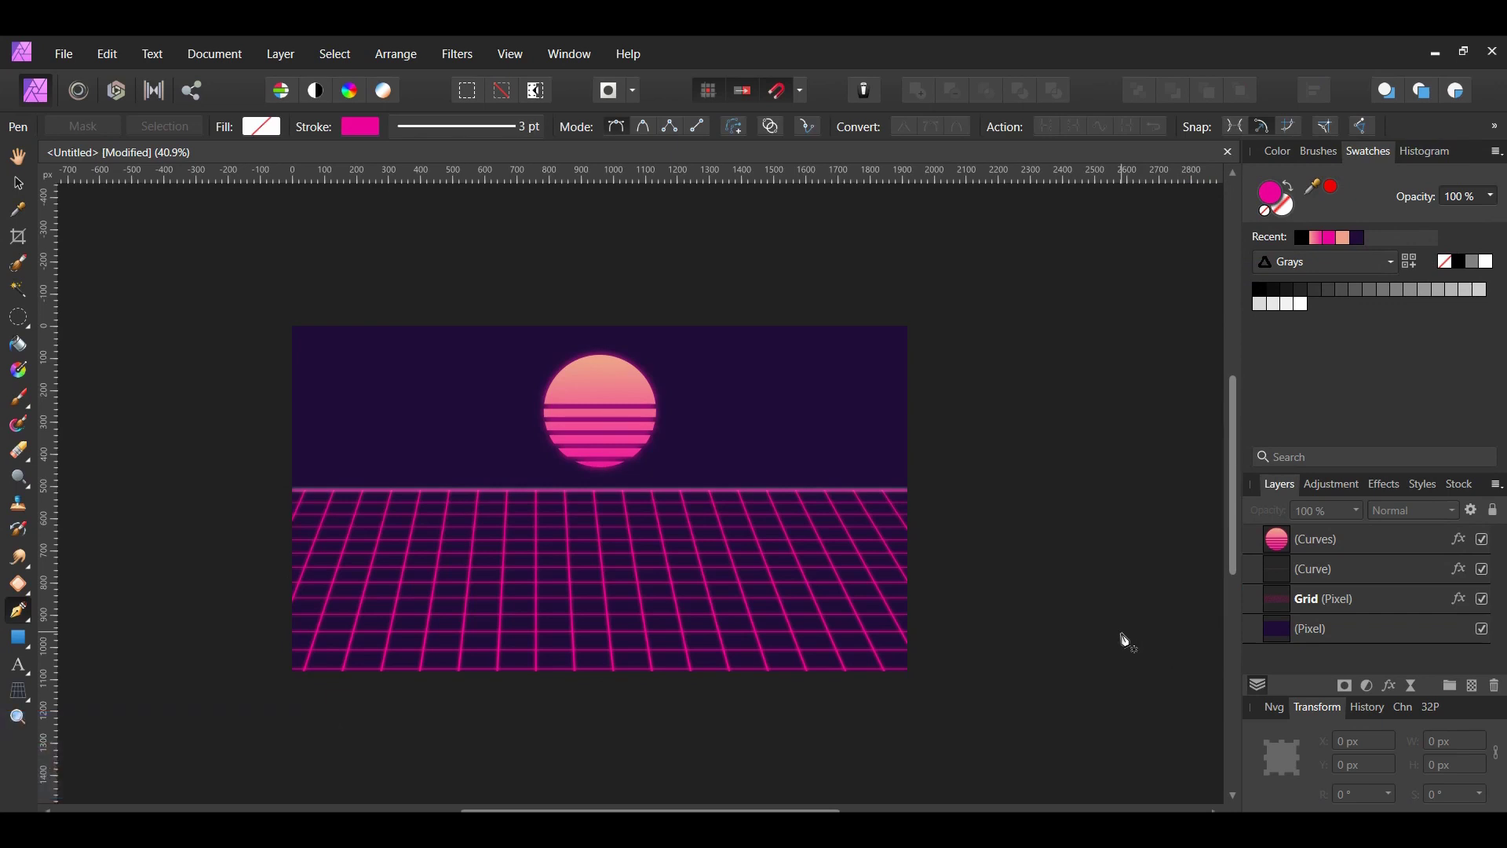
{"action": "scroll", "coordinate": [204, 496], "scroll_direction": "up", "scroll_amount": 1}
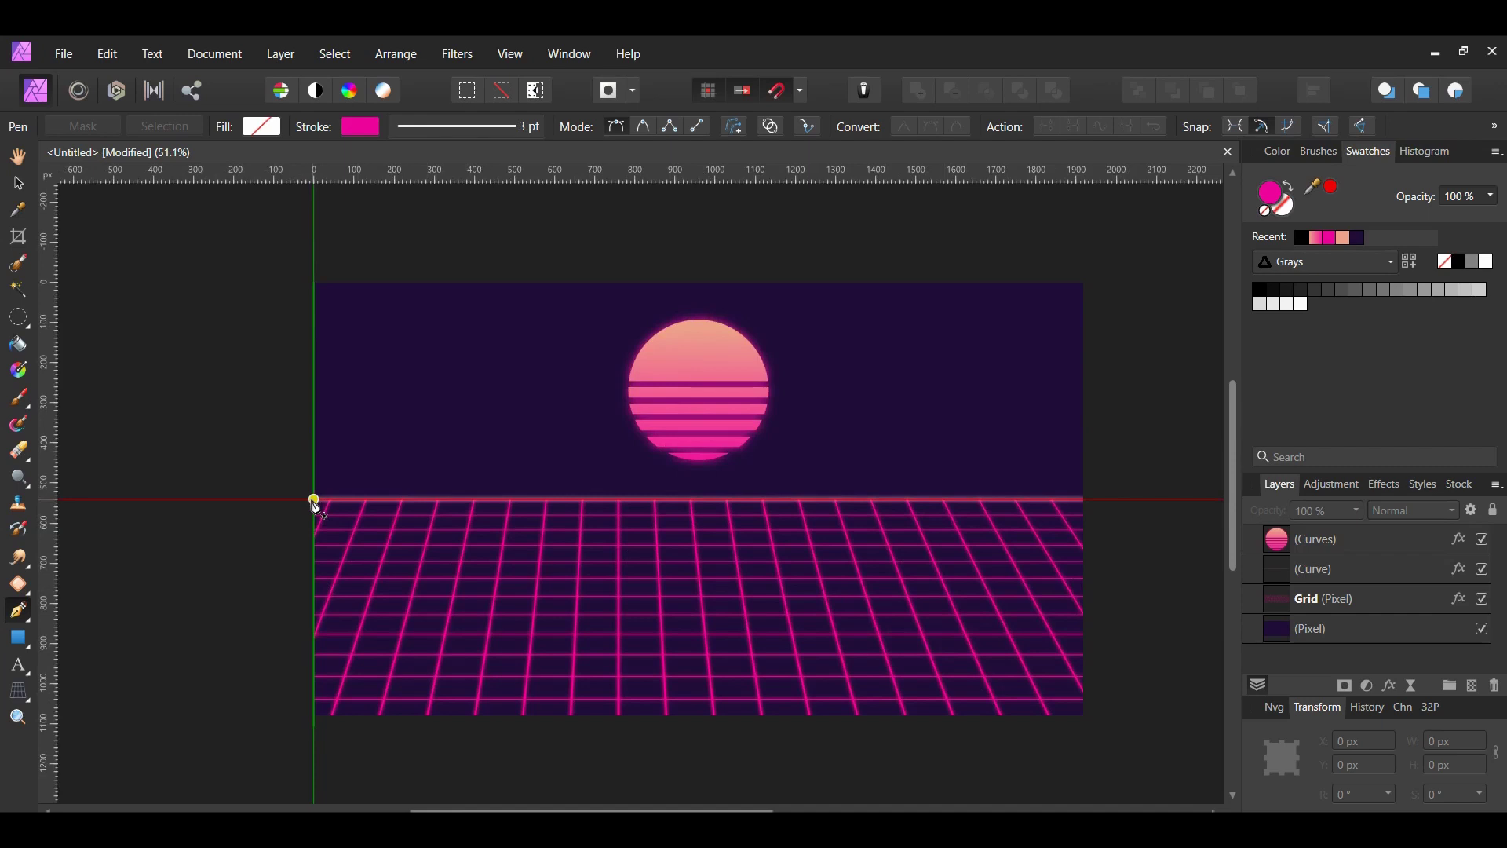
{"action": "left_click", "coordinate": [314, 499]}
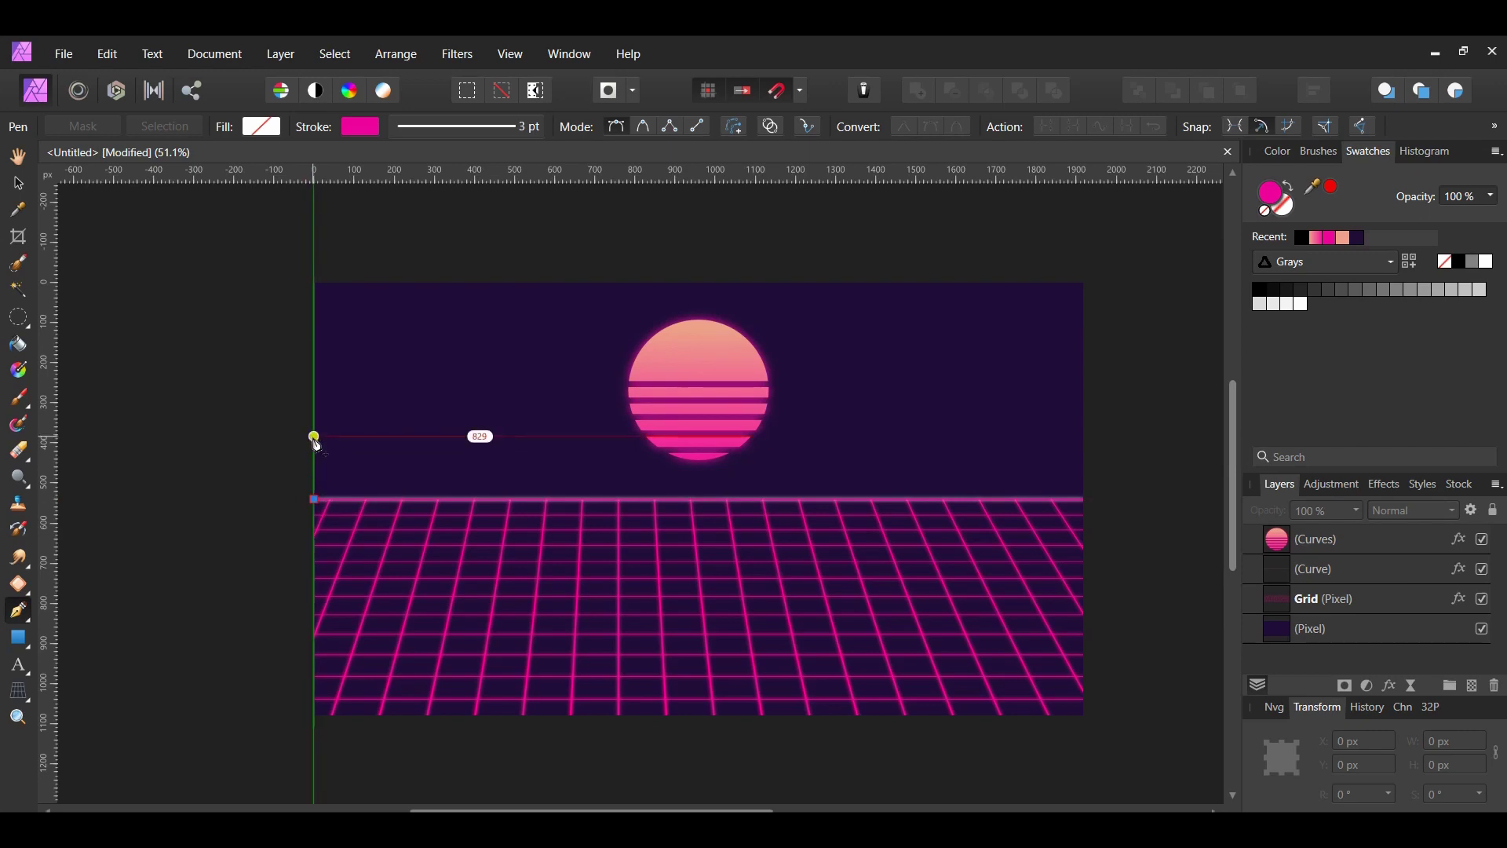
{"action": "left_click", "coordinate": [314, 436]}
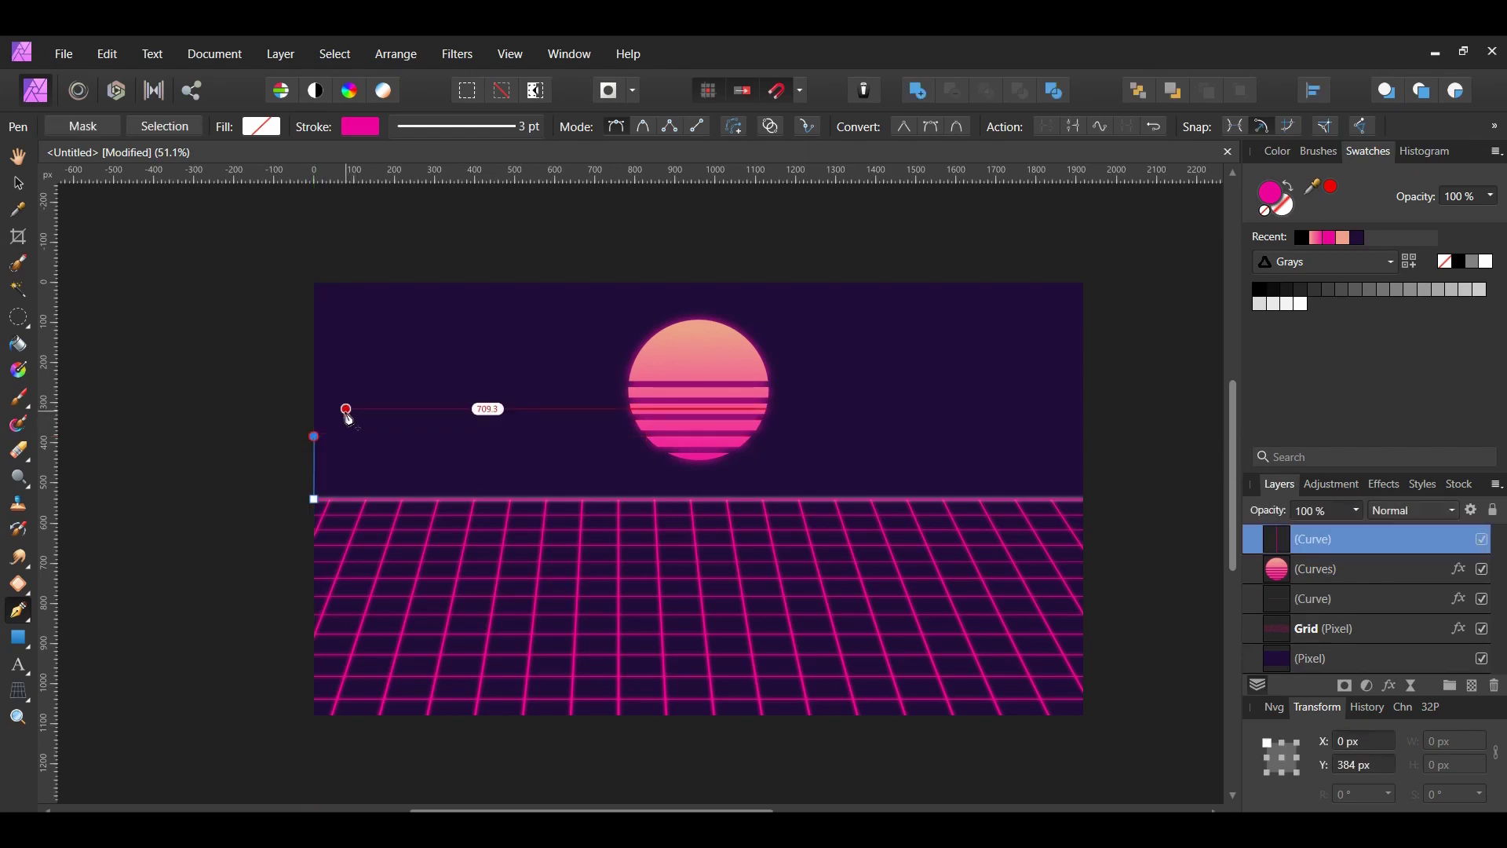
{"action": "left_click_drag", "start_coordinate": [346, 398], "coordinate": [407, 469]}
{"action": "left_click", "coordinate": [441, 453]}
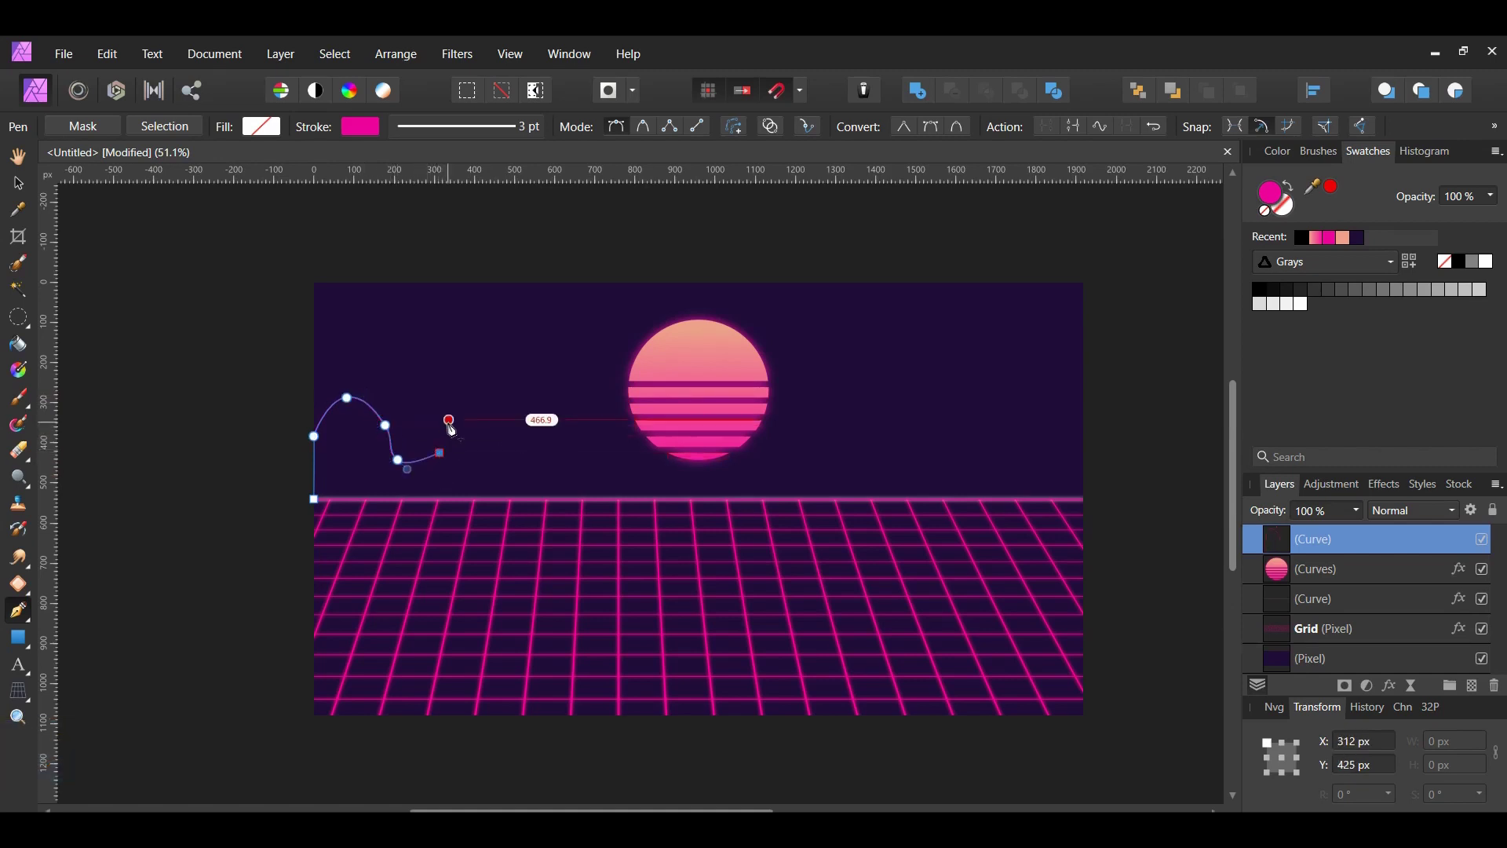
{"action": "left_click_drag", "start_coordinate": [458, 409], "coordinate": [470, 409]}
{"action": "left_click", "coordinate": [513, 414]}
{"action": "left_click_drag", "start_coordinate": [550, 458], "coordinate": [706, 497]}
{"action": "left_click", "coordinate": [708, 499]}
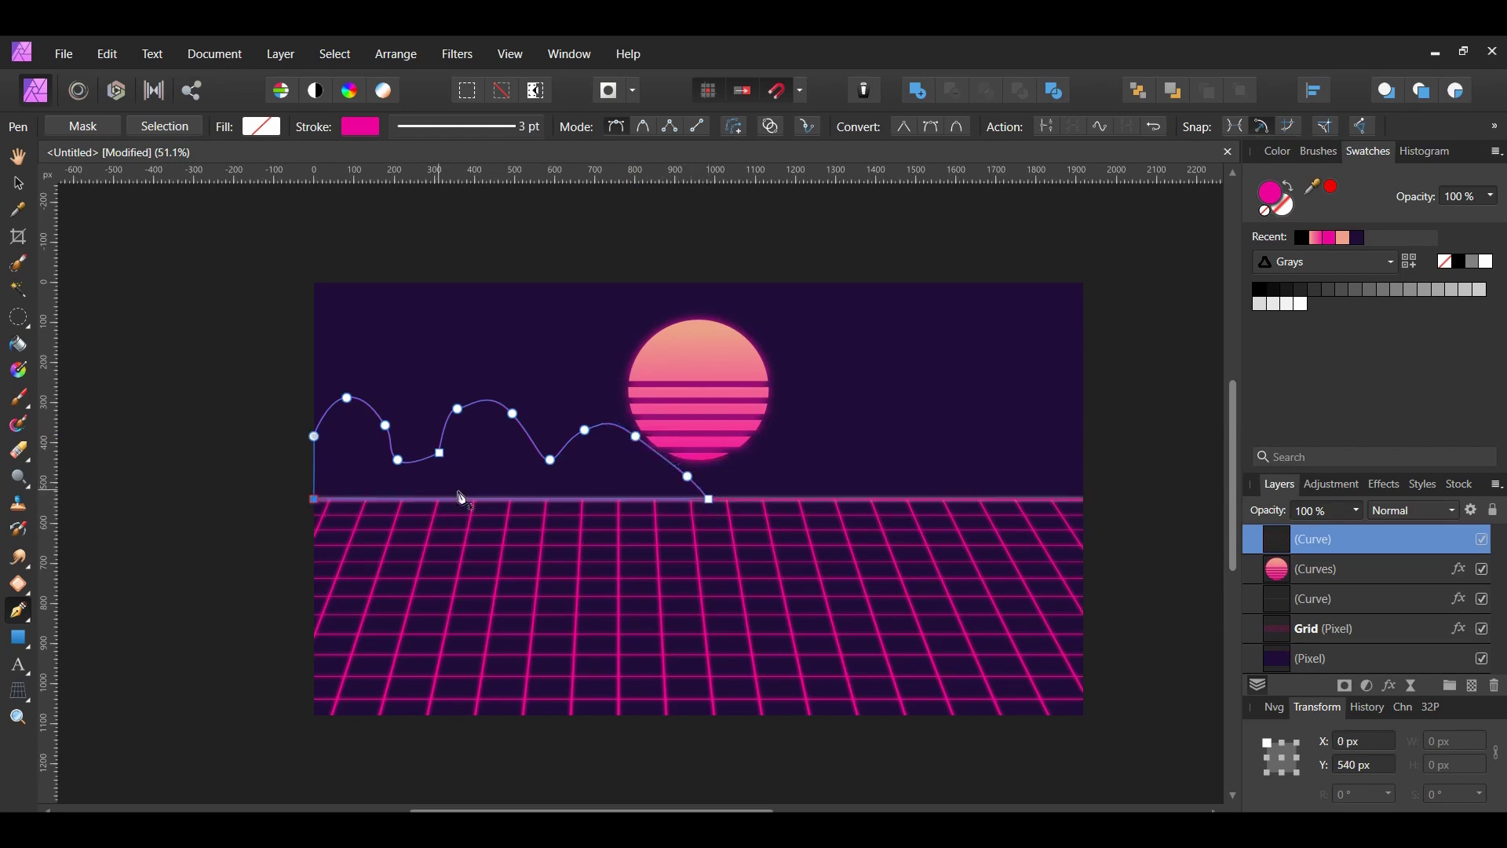
{"action": "left_click", "coordinate": [315, 499]}
{"action": "key", "text": "Escape"}
Step: Draw a second closed three-humped hill outline from about X 883 px on the horizon past the canvas's right edge, and remove its stroke
{"action": "left_click", "coordinate": [707, 443]}
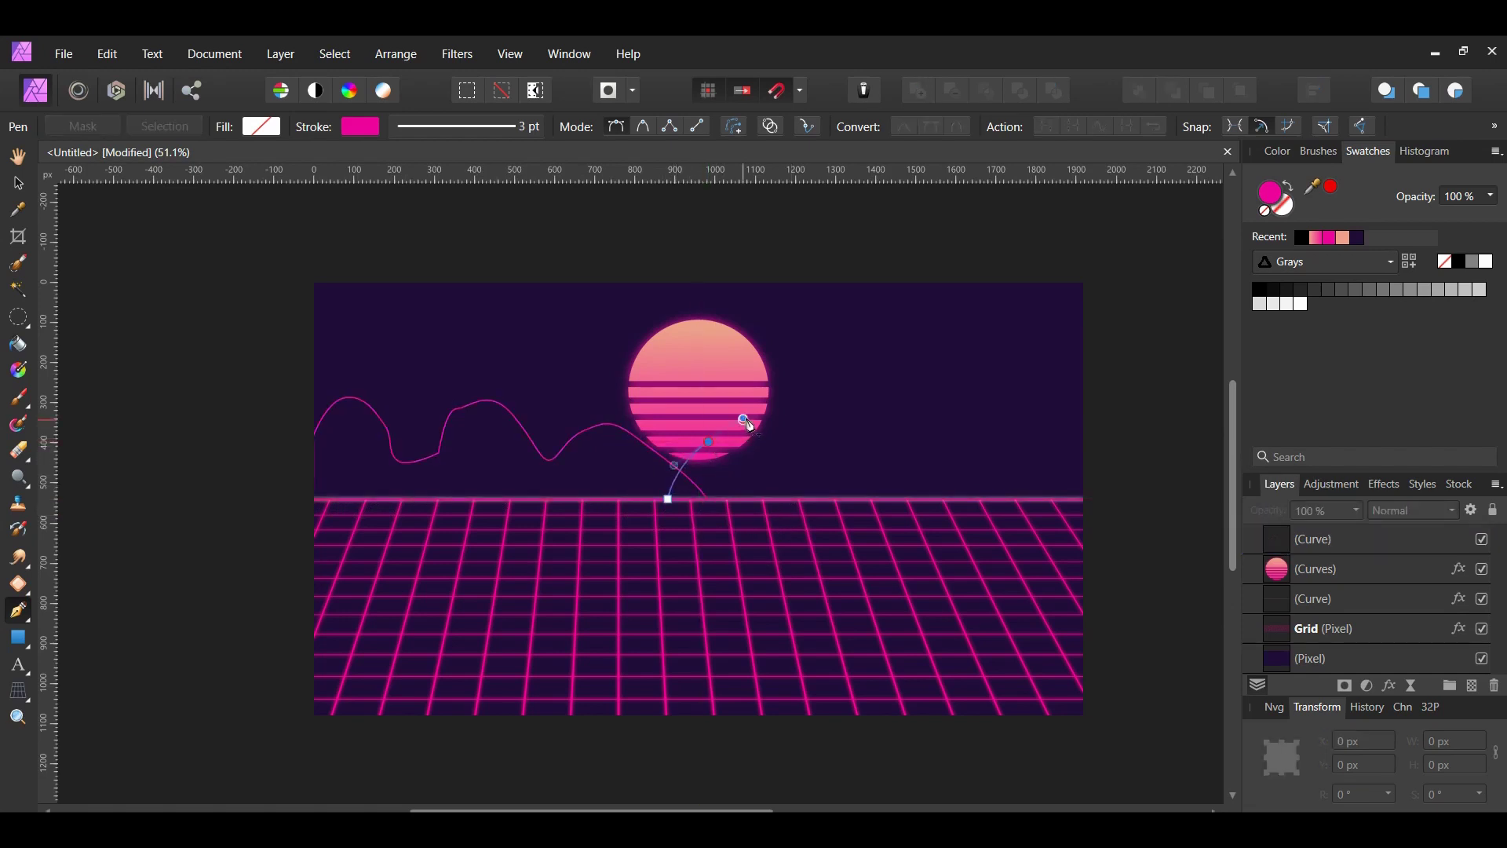
{"action": "left_click", "coordinate": [769, 408]}
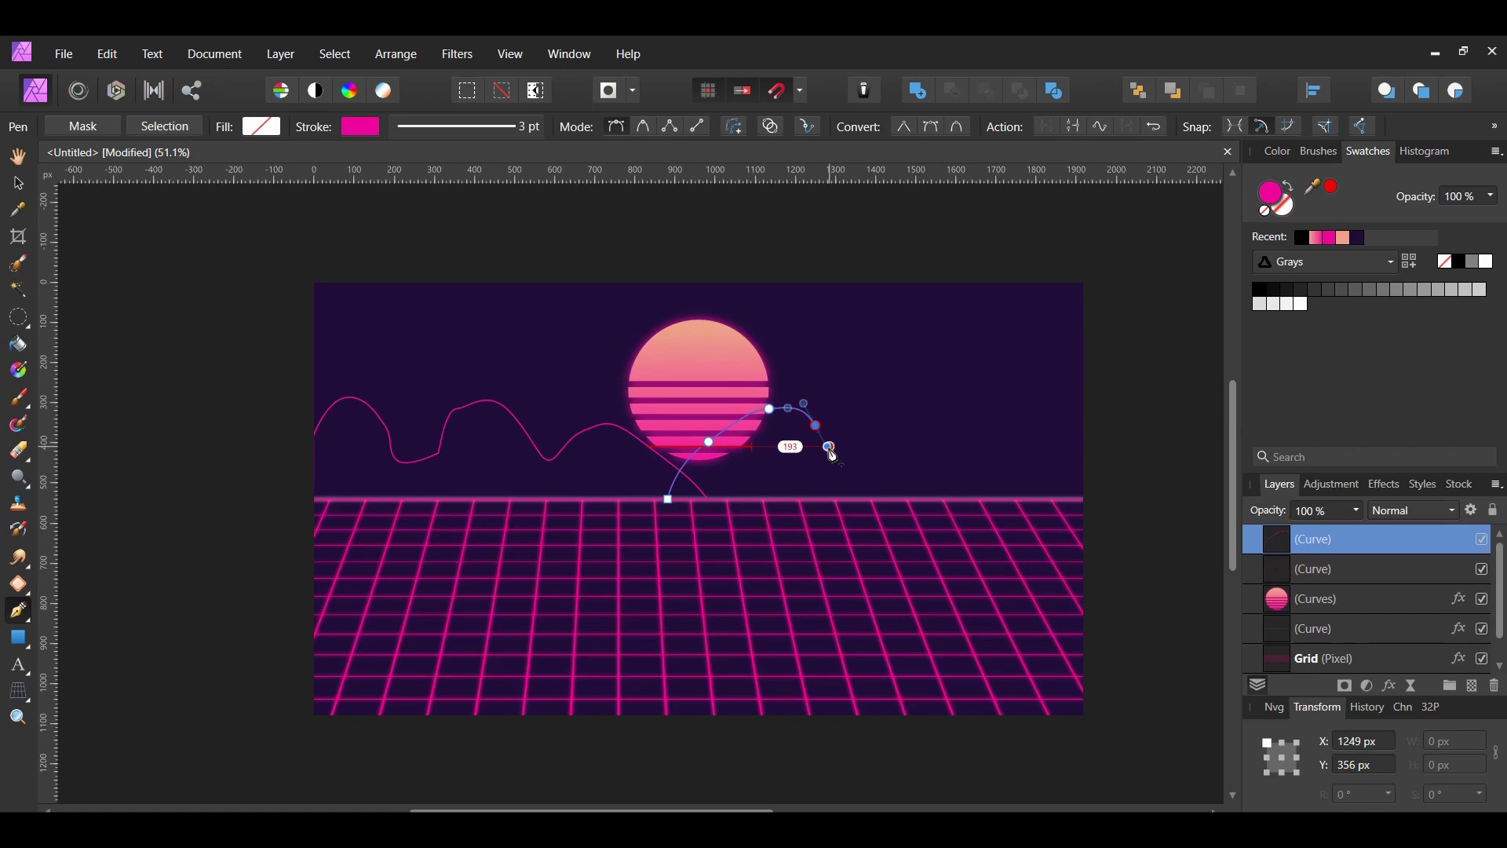
{"action": "left_click", "coordinate": [838, 460]}
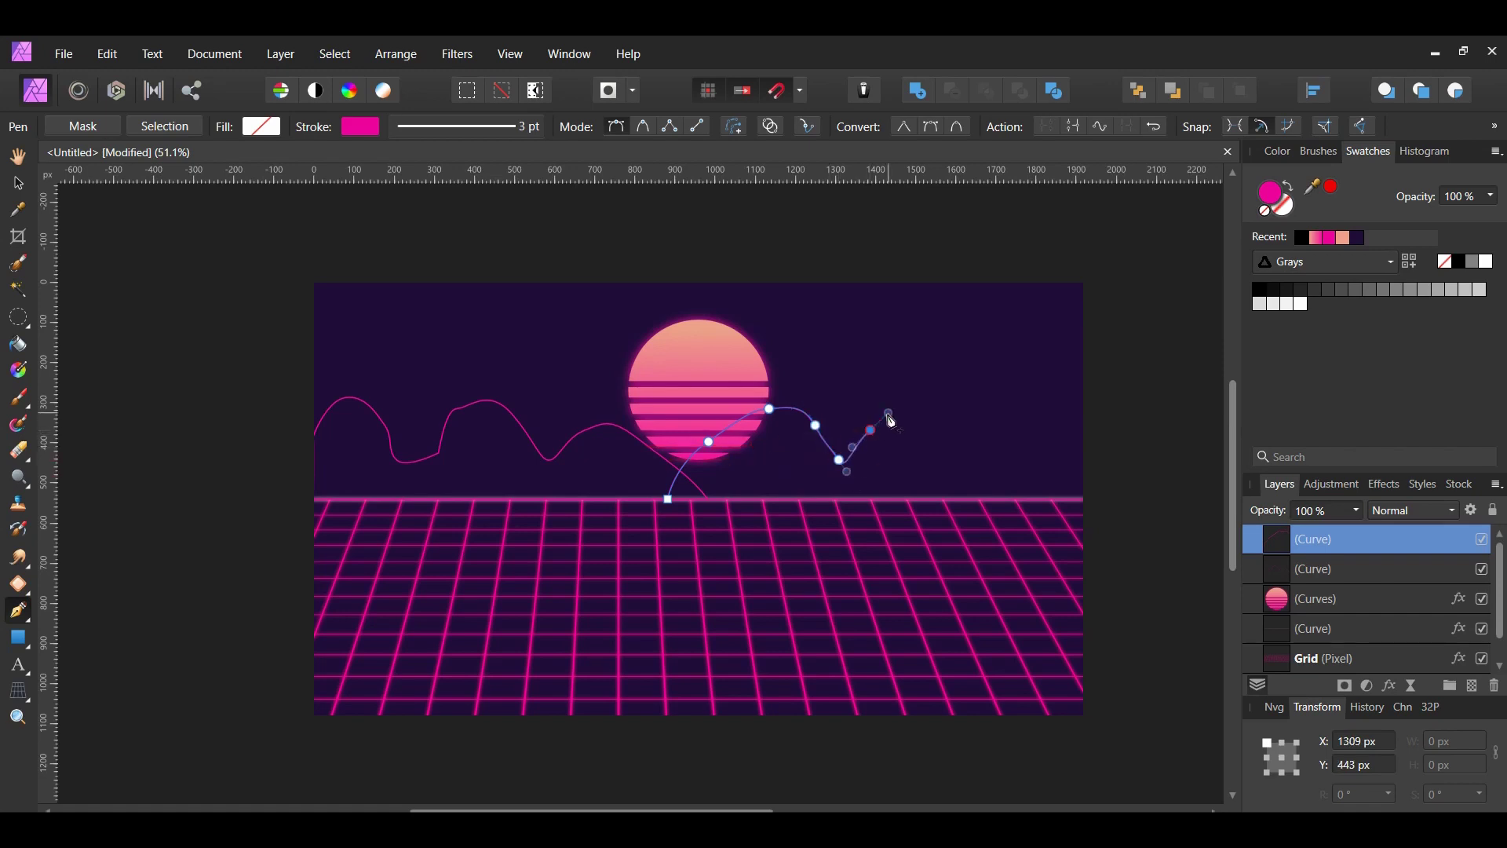
{"action": "left_click", "coordinate": [916, 397]}
{"action": "left_click", "coordinate": [966, 442]}
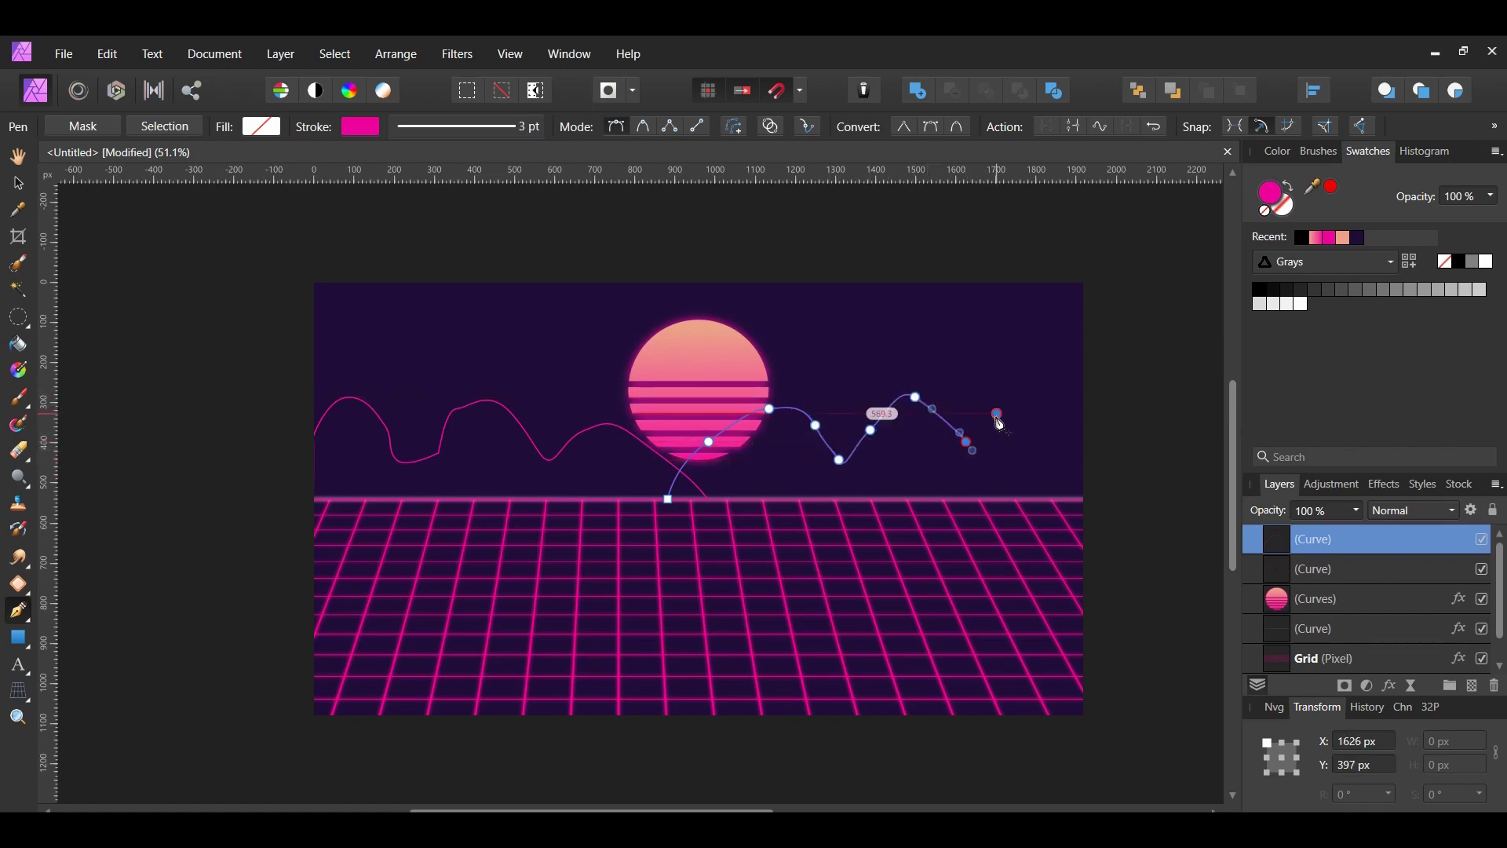
{"action": "left_click", "coordinate": [1040, 413]}
{"action": "left_click", "coordinate": [1086, 460]}
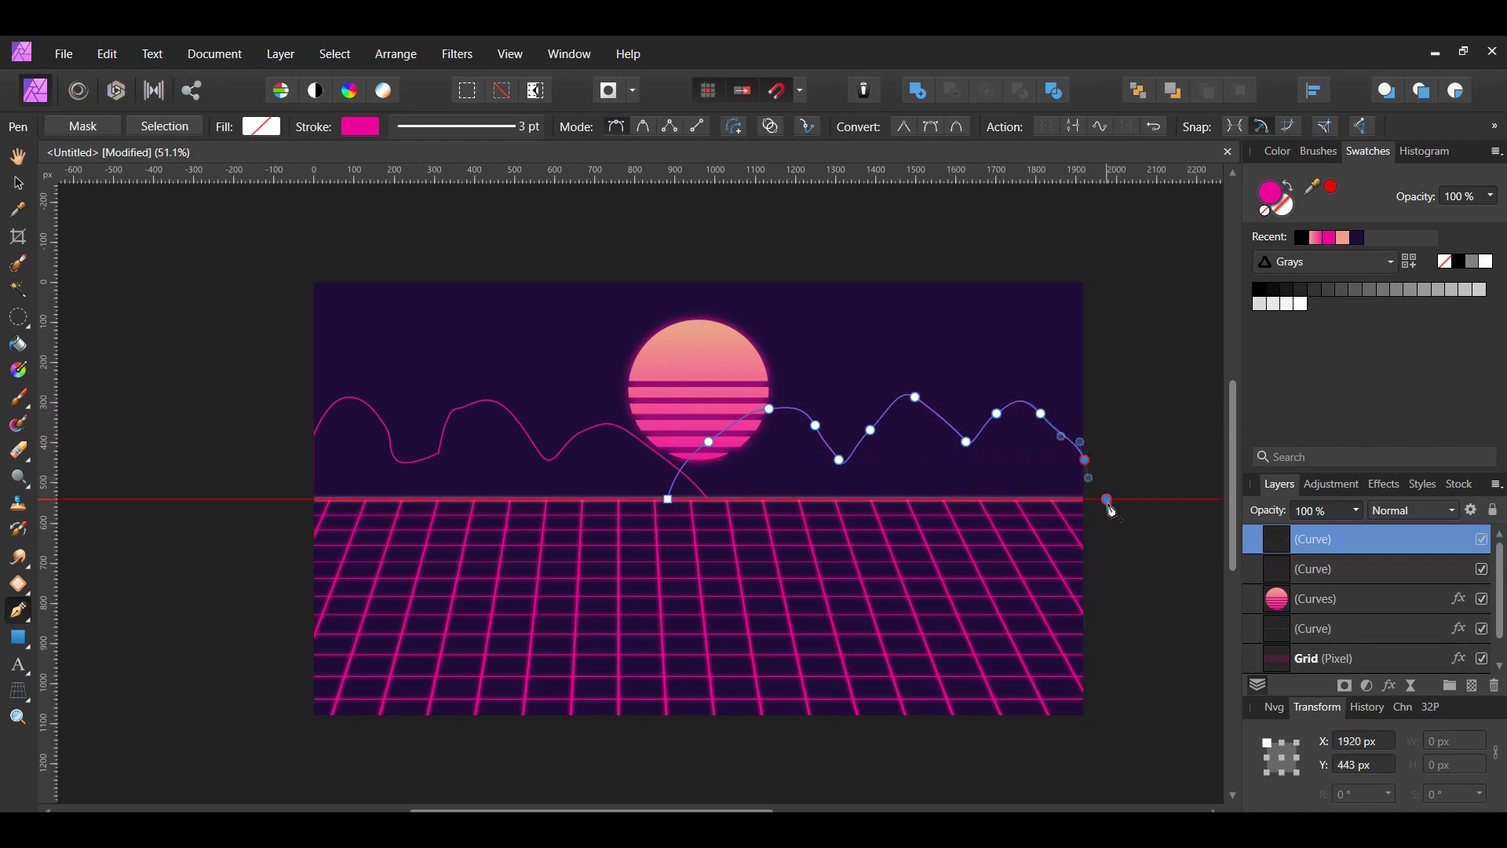
{"action": "left_click", "coordinate": [669, 500]}
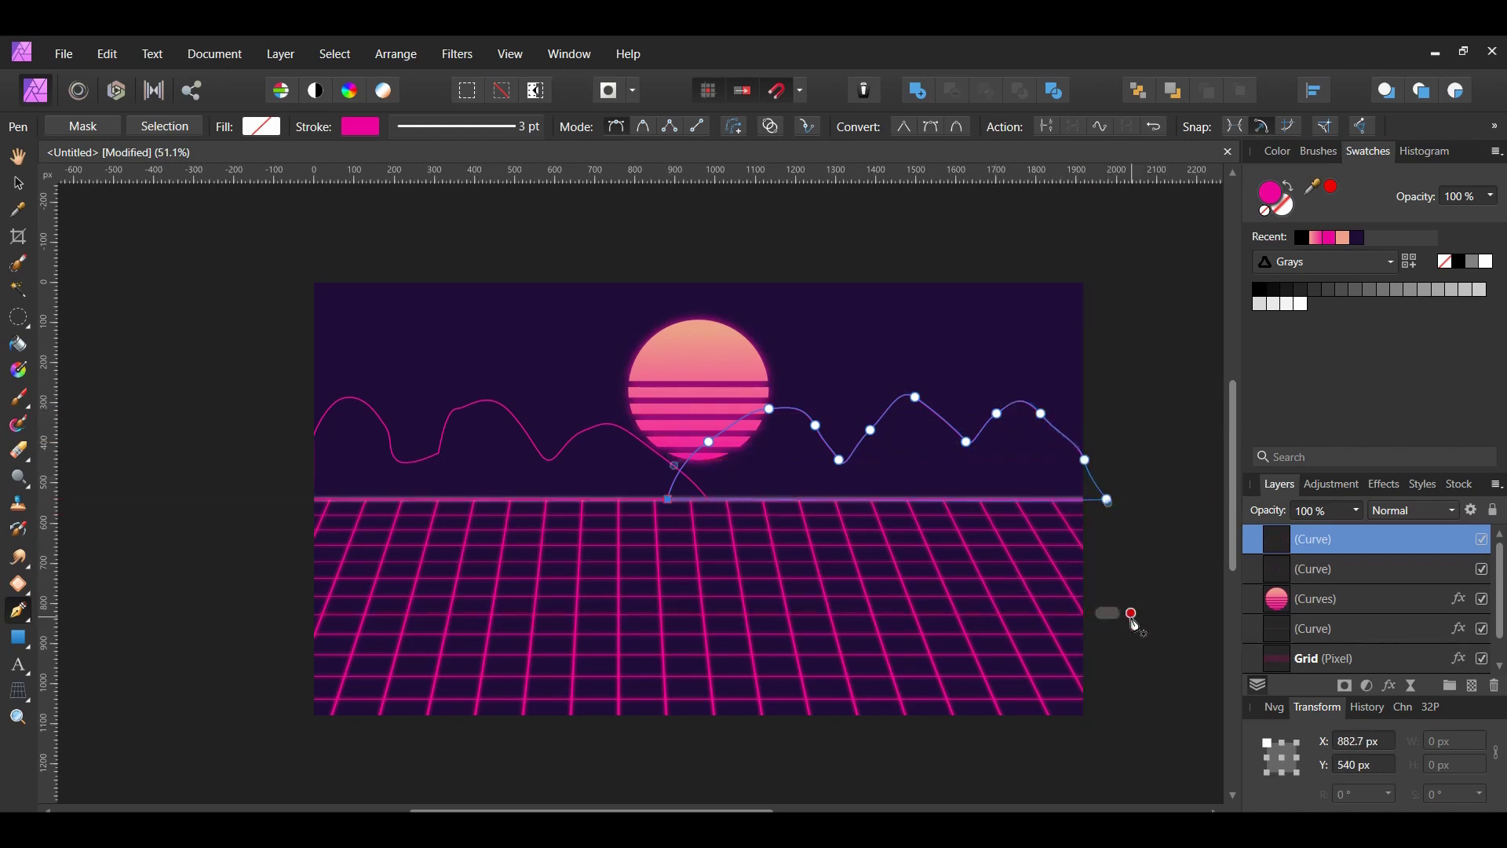
{"action": "left_click", "coordinate": [1265, 215]}
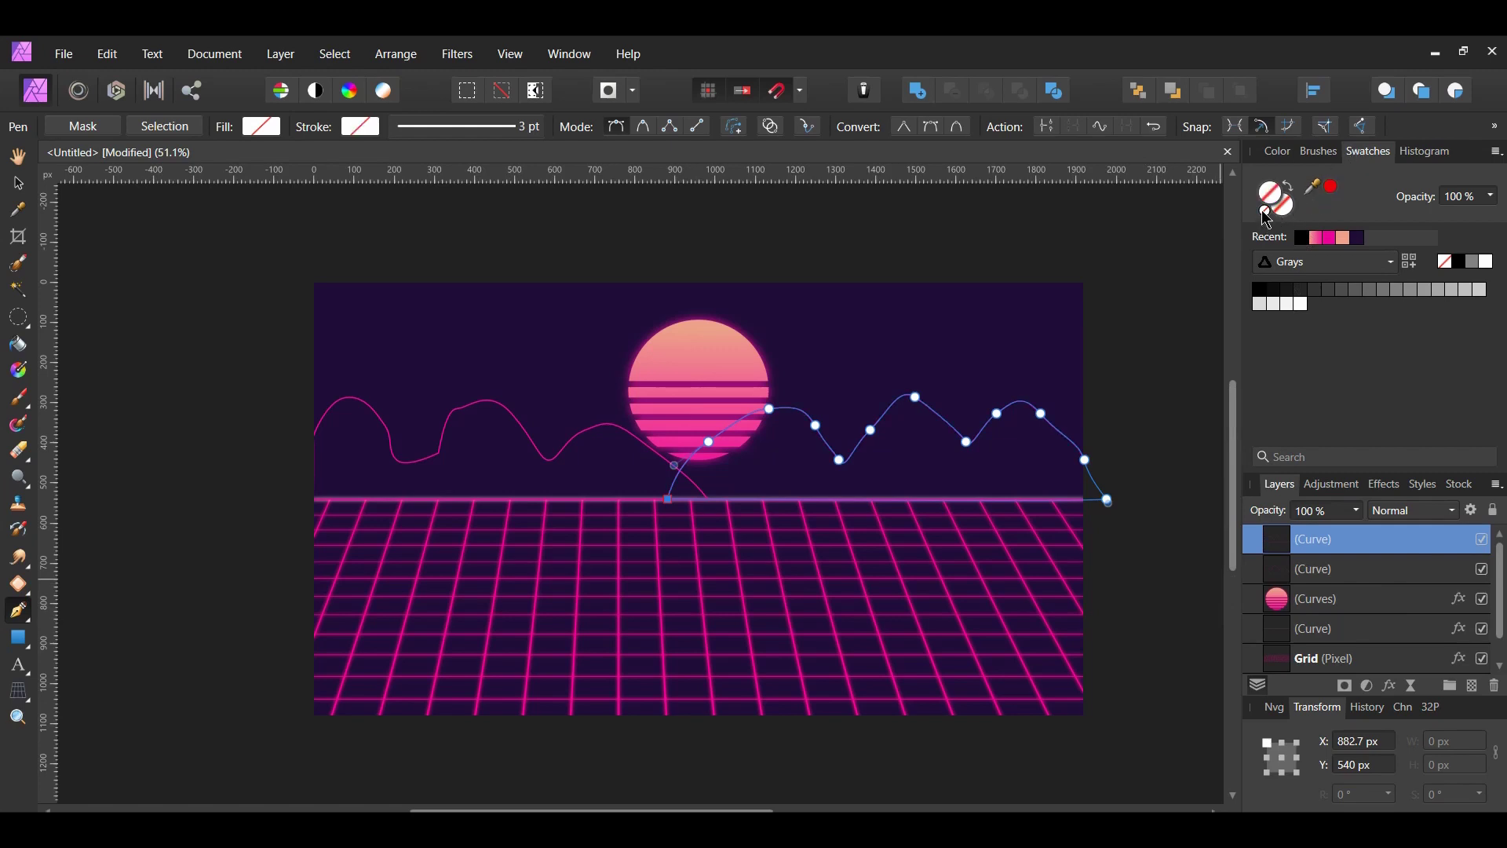
Step: Fill both three-humped hill outlines with black and remove the stroke from the hills on the canvas's left side
{"action": "left_click", "coordinate": [1462, 263]}
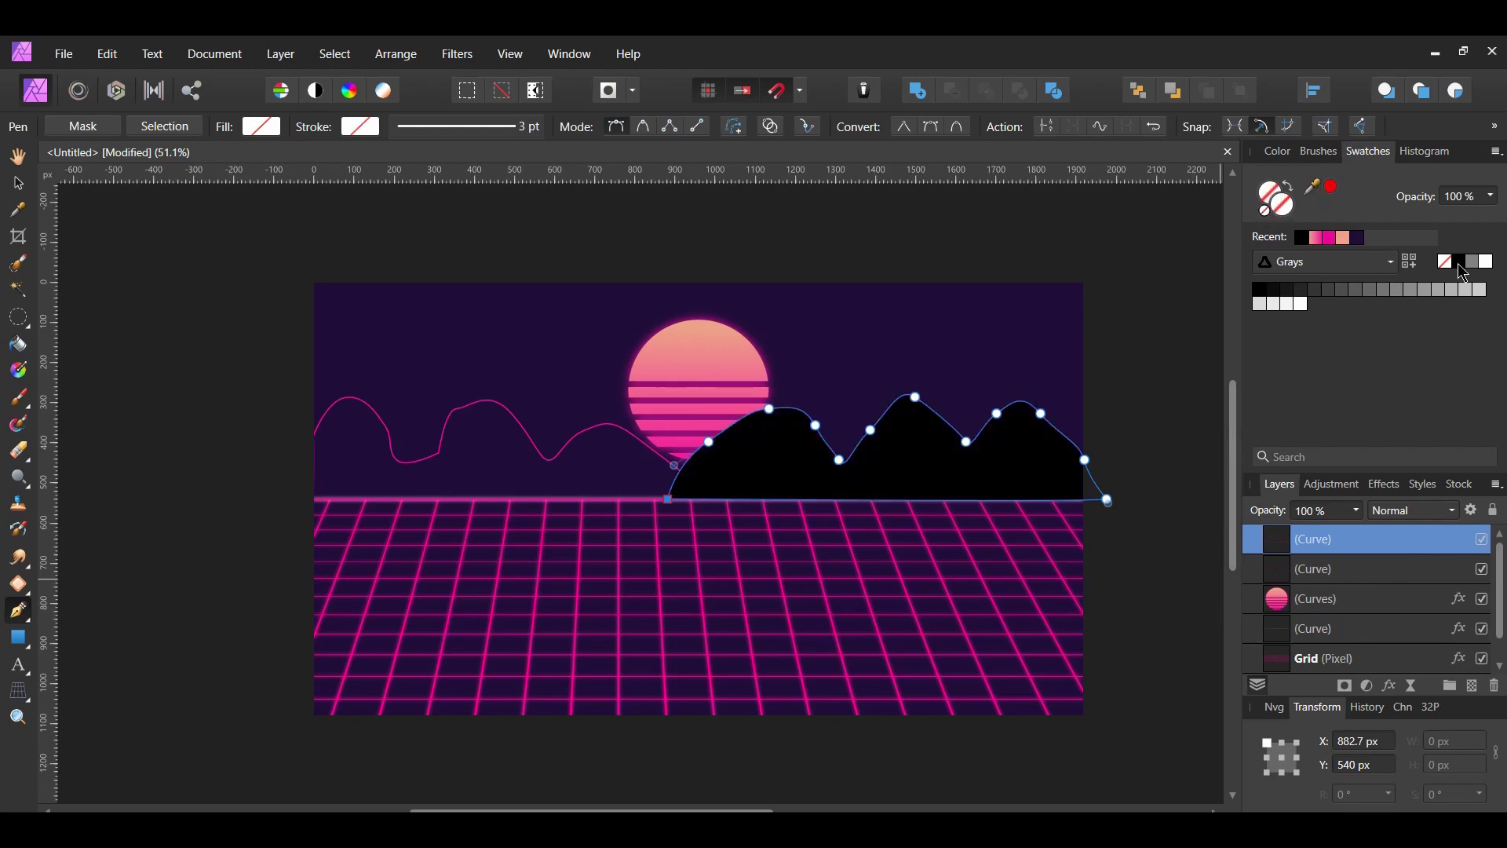
{"action": "left_click", "coordinate": [1326, 569]}
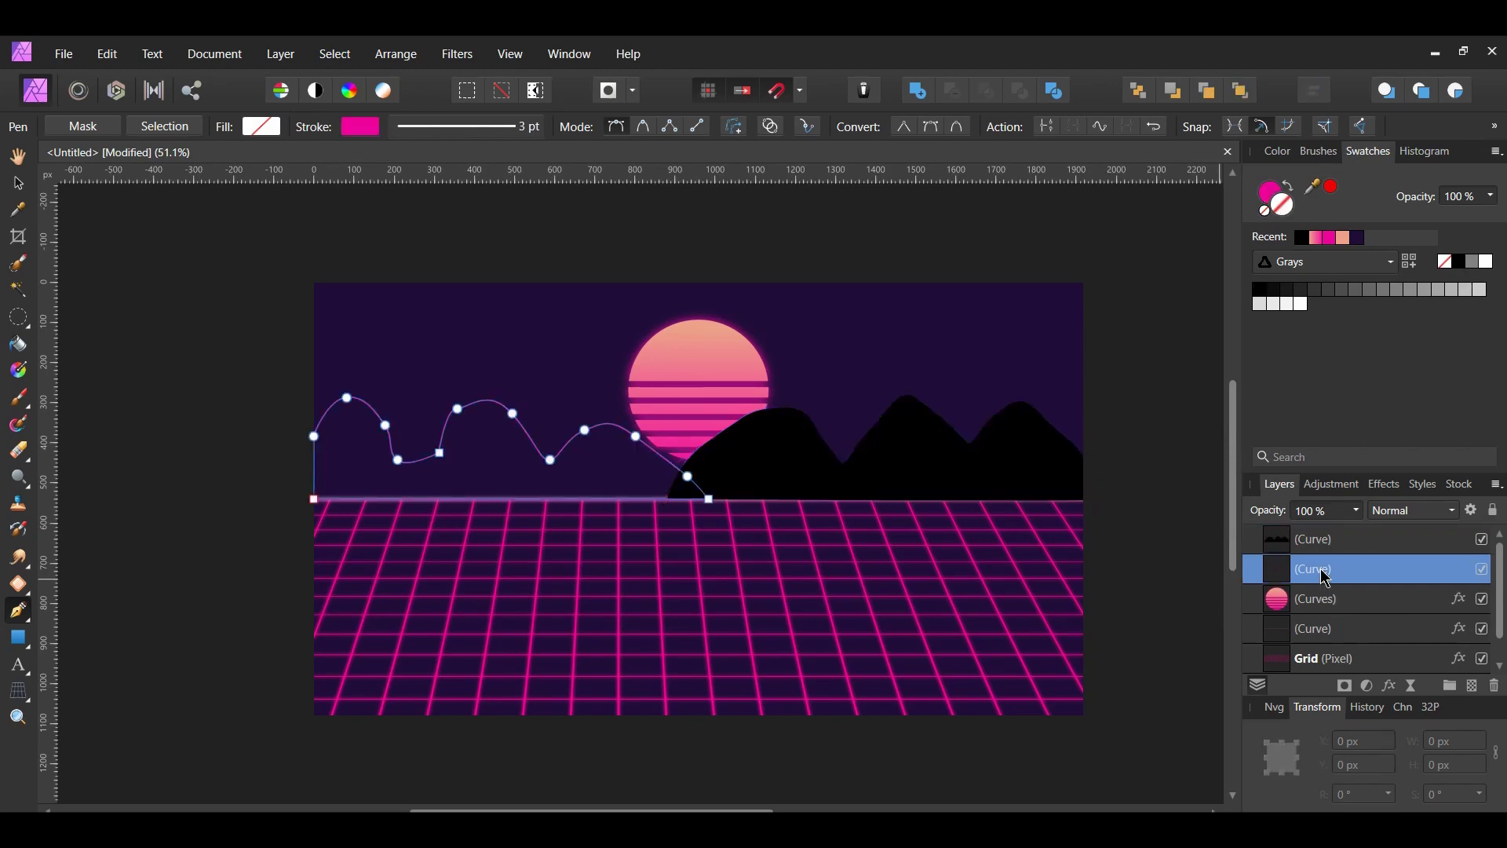
{"action": "left_click", "coordinate": [1265, 211]}
{"action": "left_click", "coordinate": [1461, 264]}
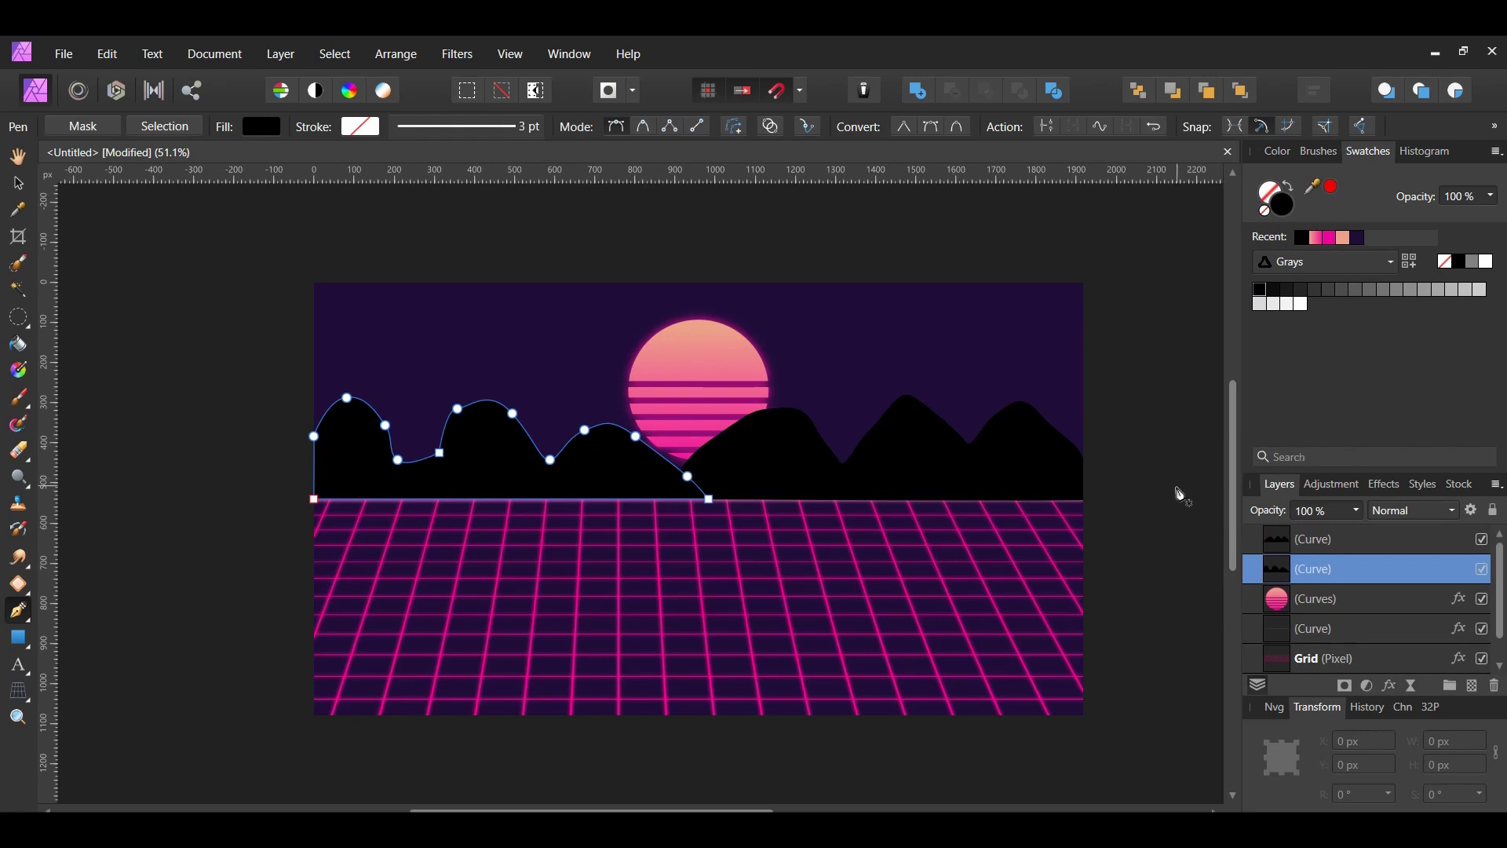
Step: Move the horizon line above the hill layers and set its outer glow to a 50 px radius and 73% intensity
{"action": "left_click", "coordinate": [1316, 636]}
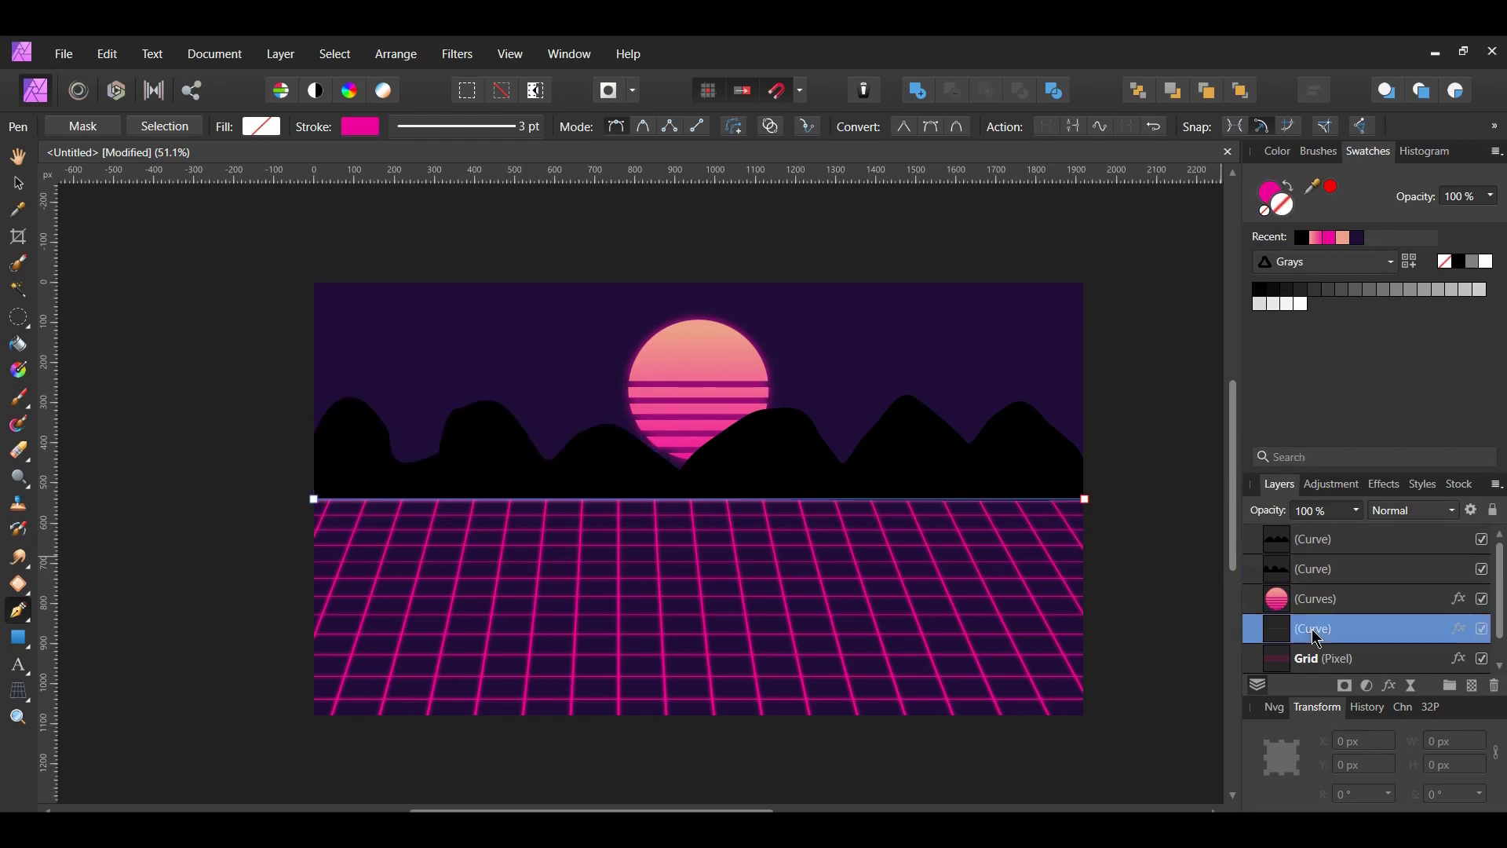
{"action": "left_click_drag", "start_coordinate": [1316, 637], "coordinate": [1258, 538]}
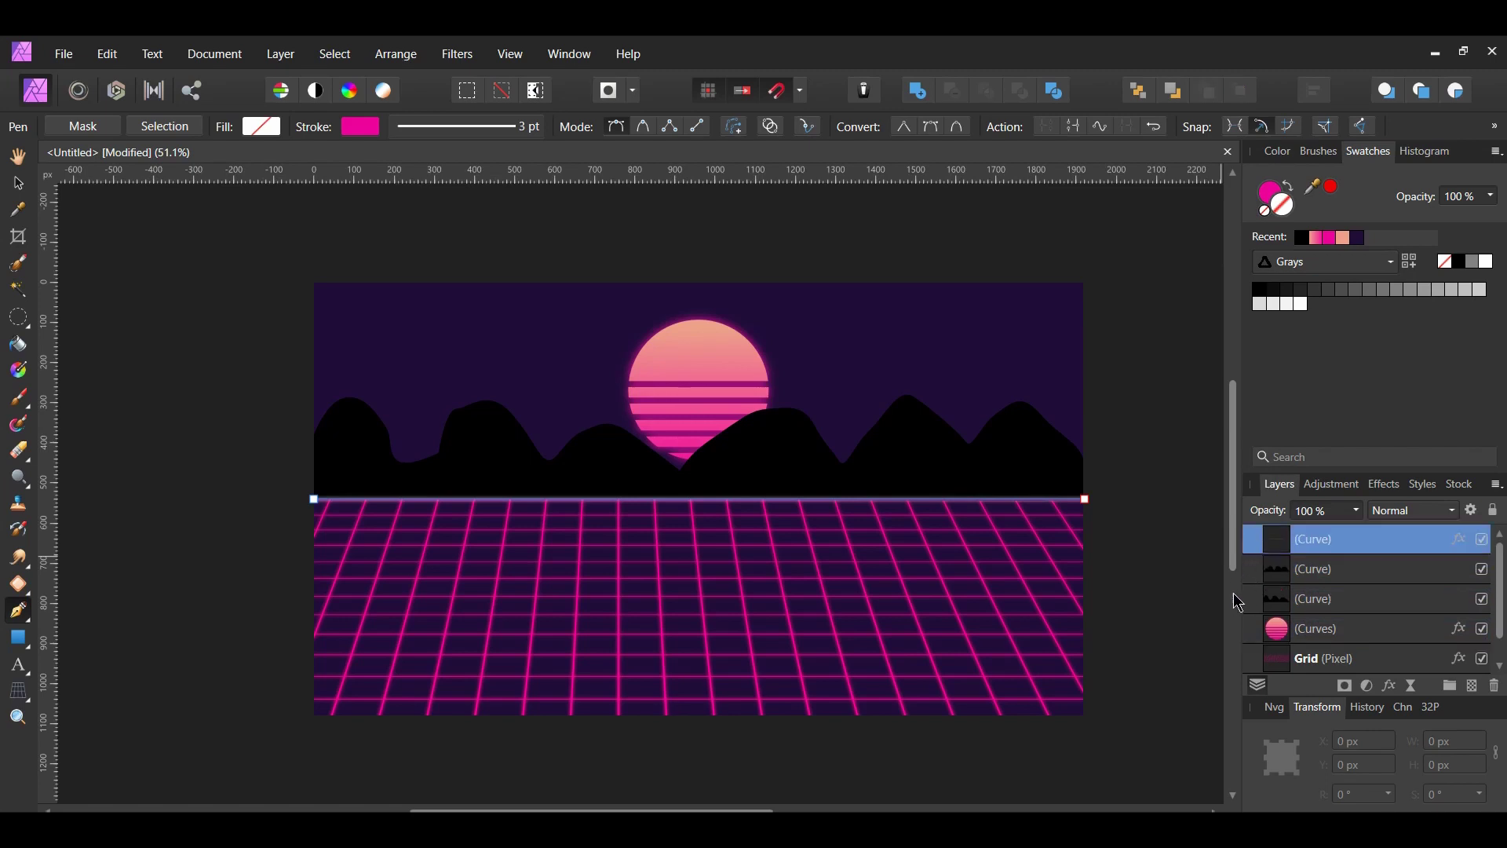
{"action": "left_click", "coordinate": [1460, 540]}
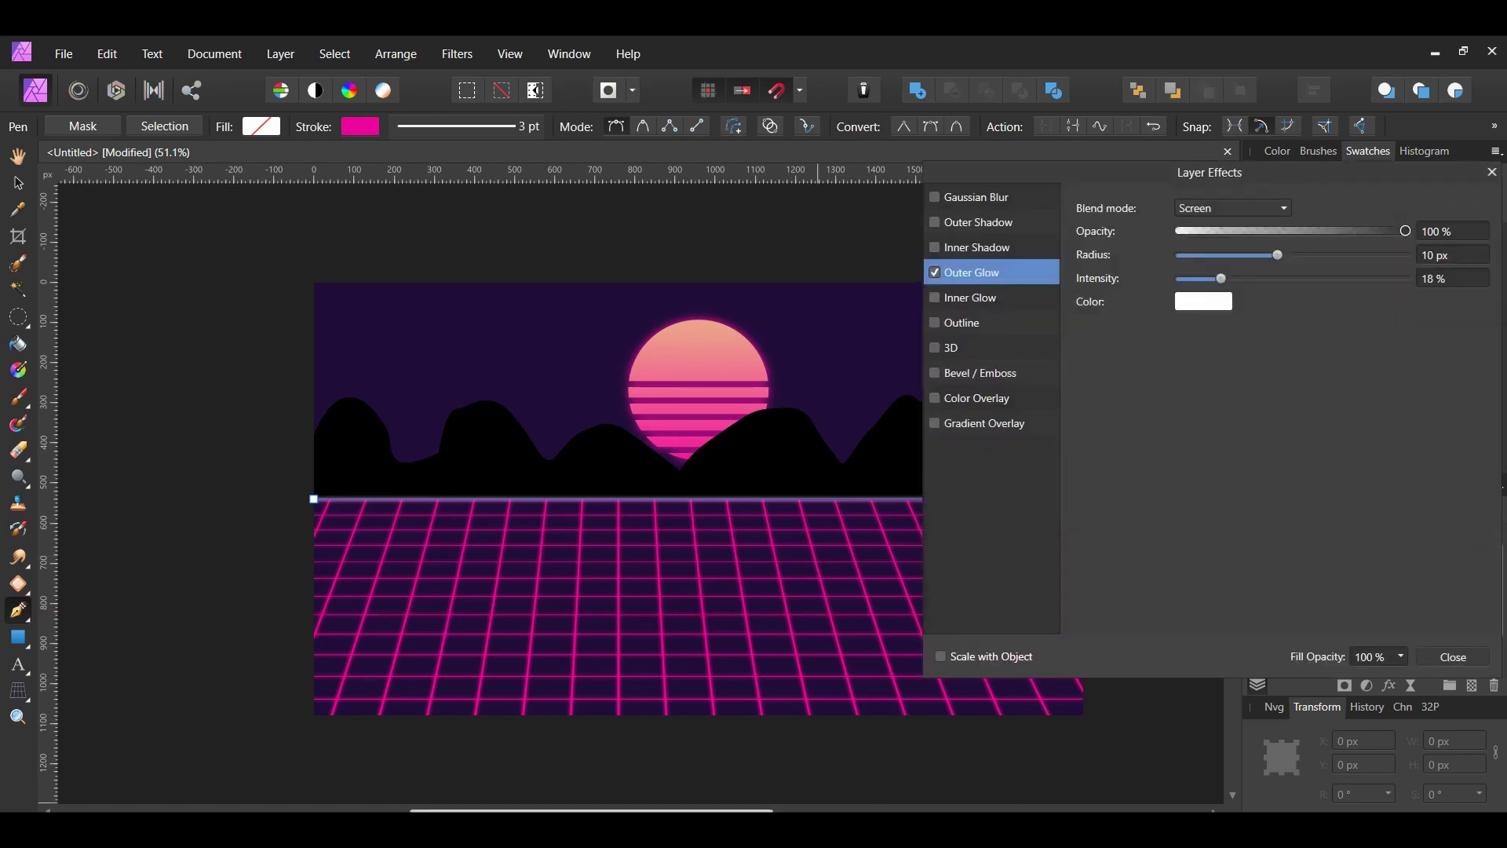
{"action": "left_click_drag", "start_coordinate": [588, 810], "coordinate": [701, 809]}
{"action": "left_click", "coordinate": [1438, 253]}
{"action": "type", "text": "50"}
{"action": "key", "text": "Return"}
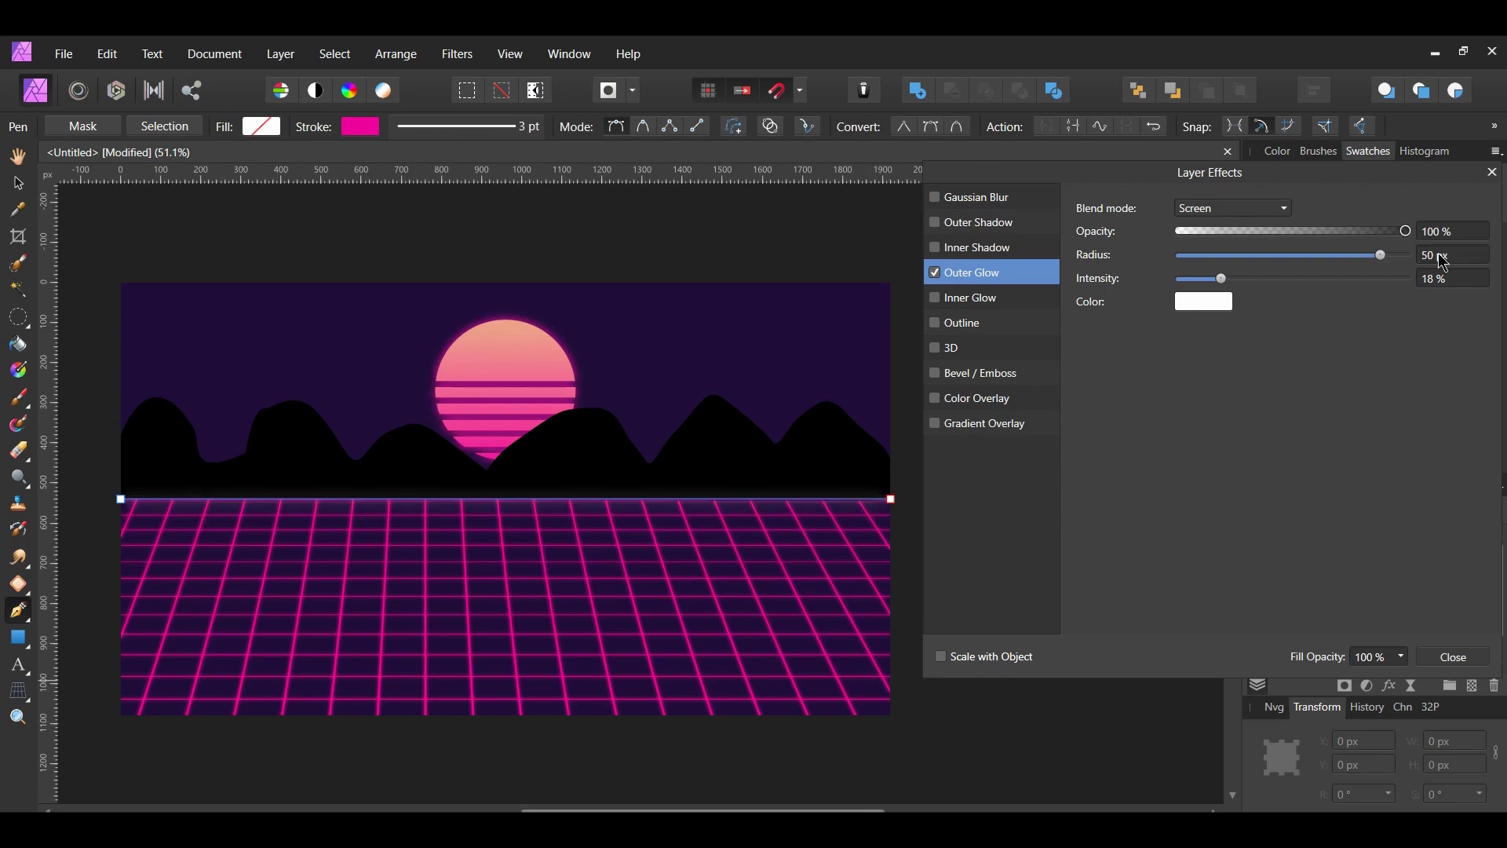
{"action": "left_click", "coordinate": [1447, 278]}
{"action": "type", "text": "73"}
{"action": "key", "text": "Return"}
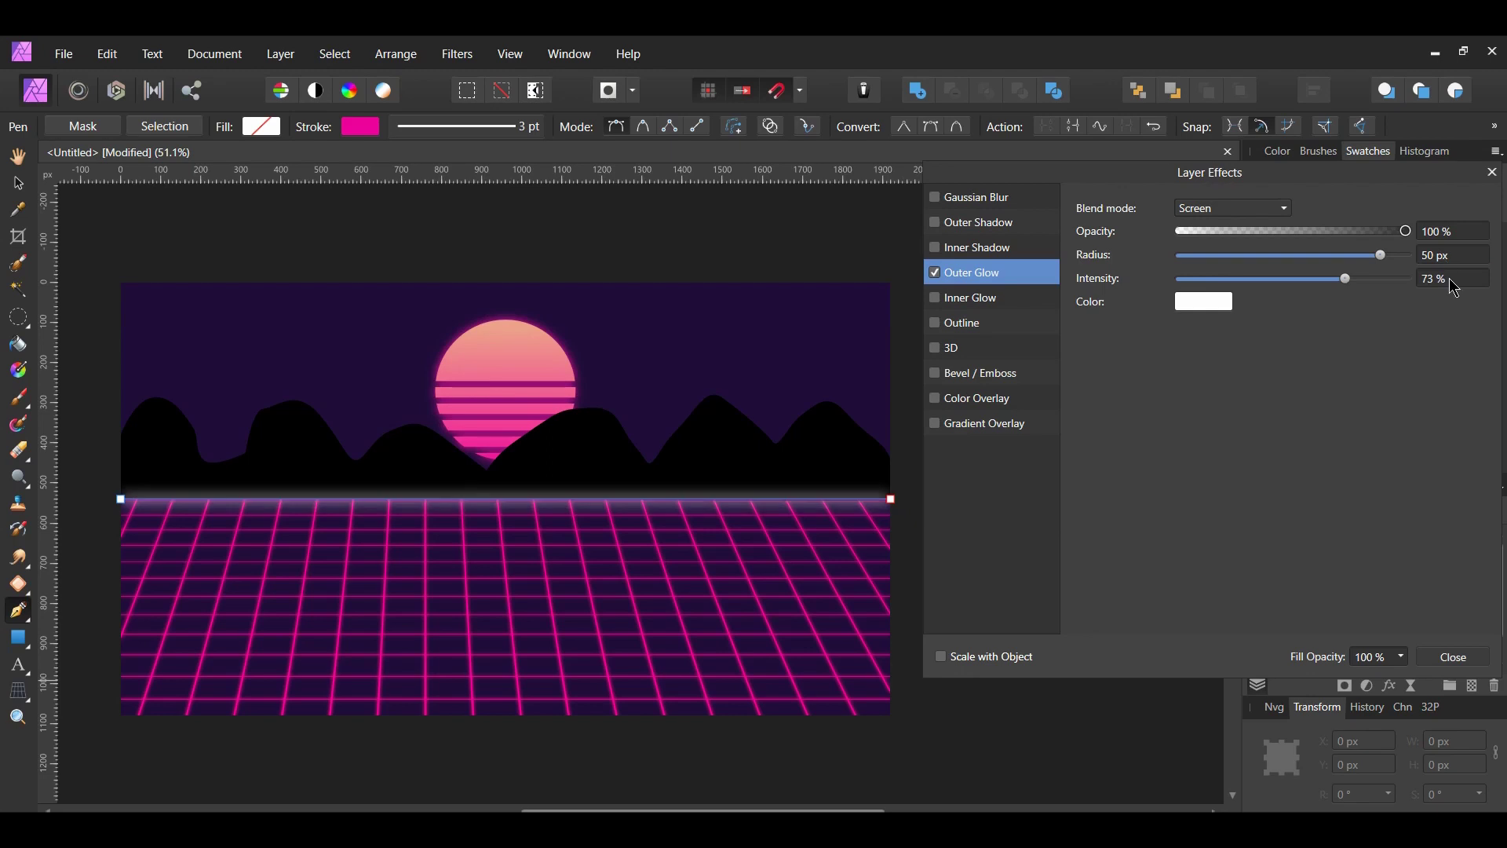
Step: Set the horizon line's outer glow color to F6019D and close the layer effects
{"action": "left_click", "coordinate": [1207, 306]}
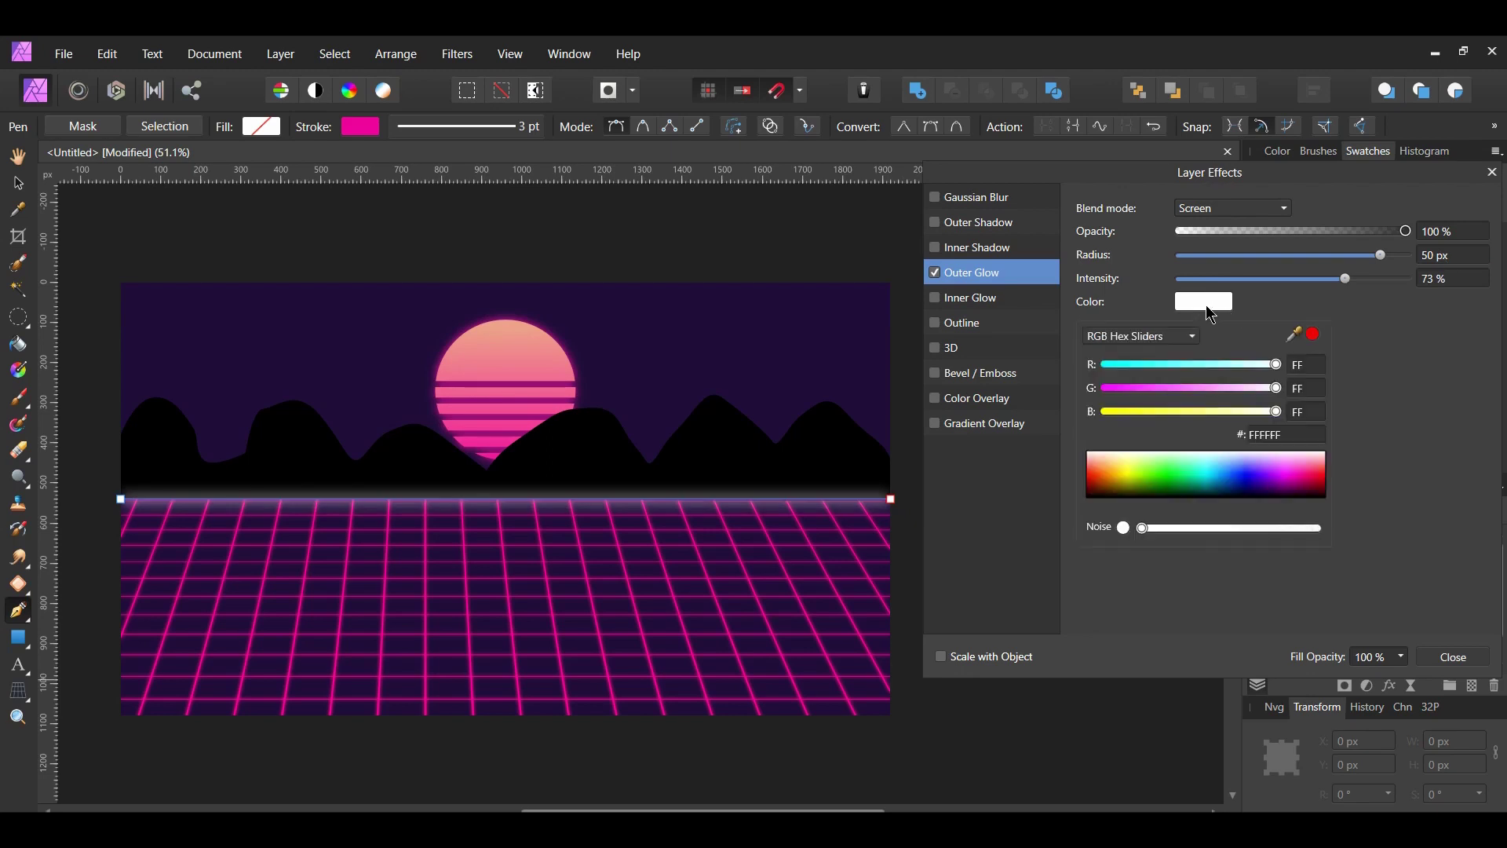
{"action": "double_click", "coordinate": [1278, 435]}
{"action": "type", "text": "F6019D"}
{"action": "key", "text": "Return"}
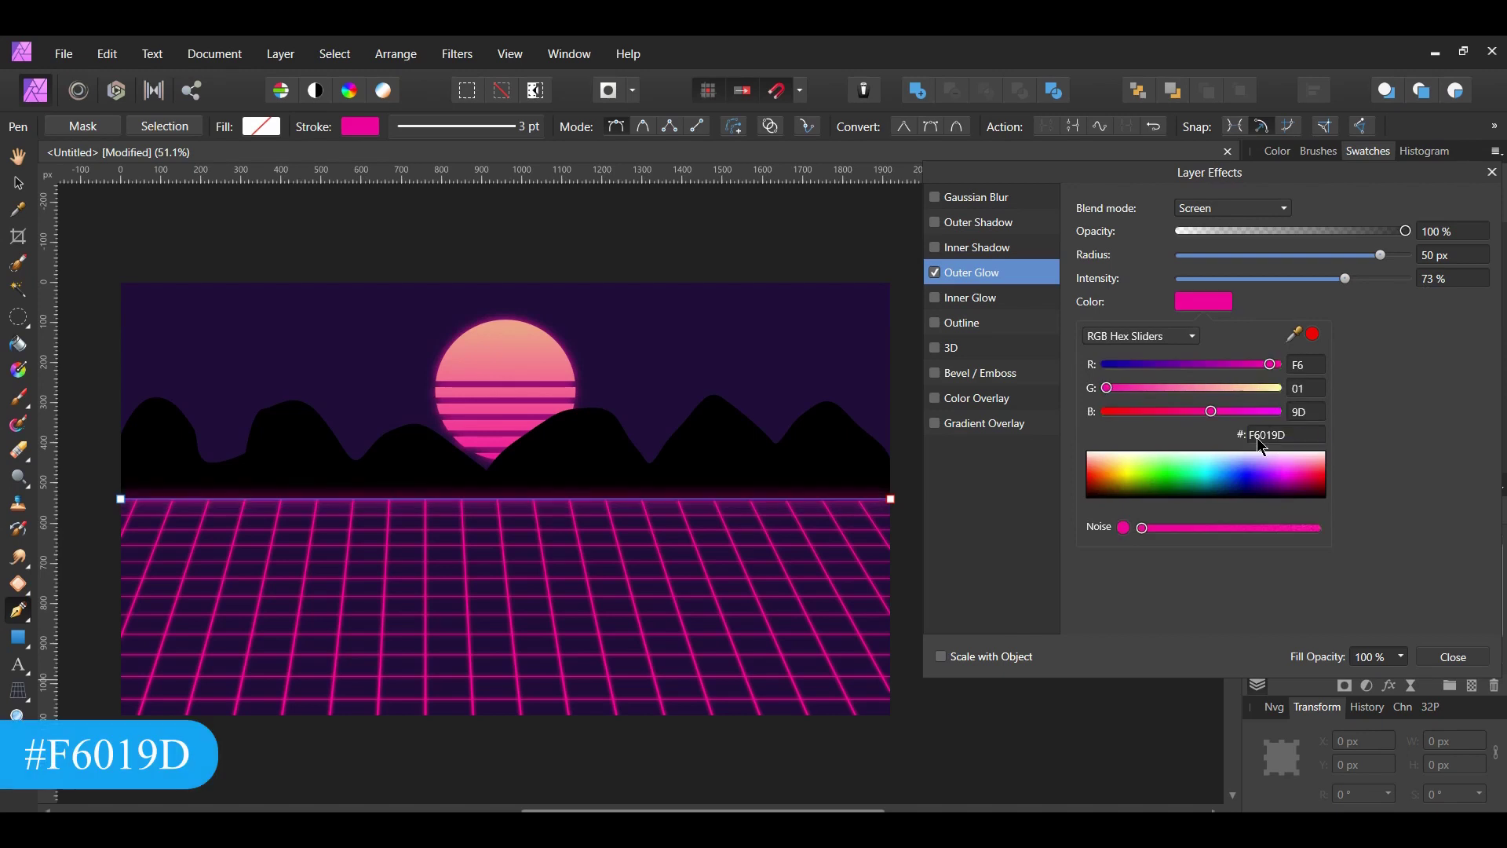
{"action": "left_click", "coordinate": [1453, 657]}
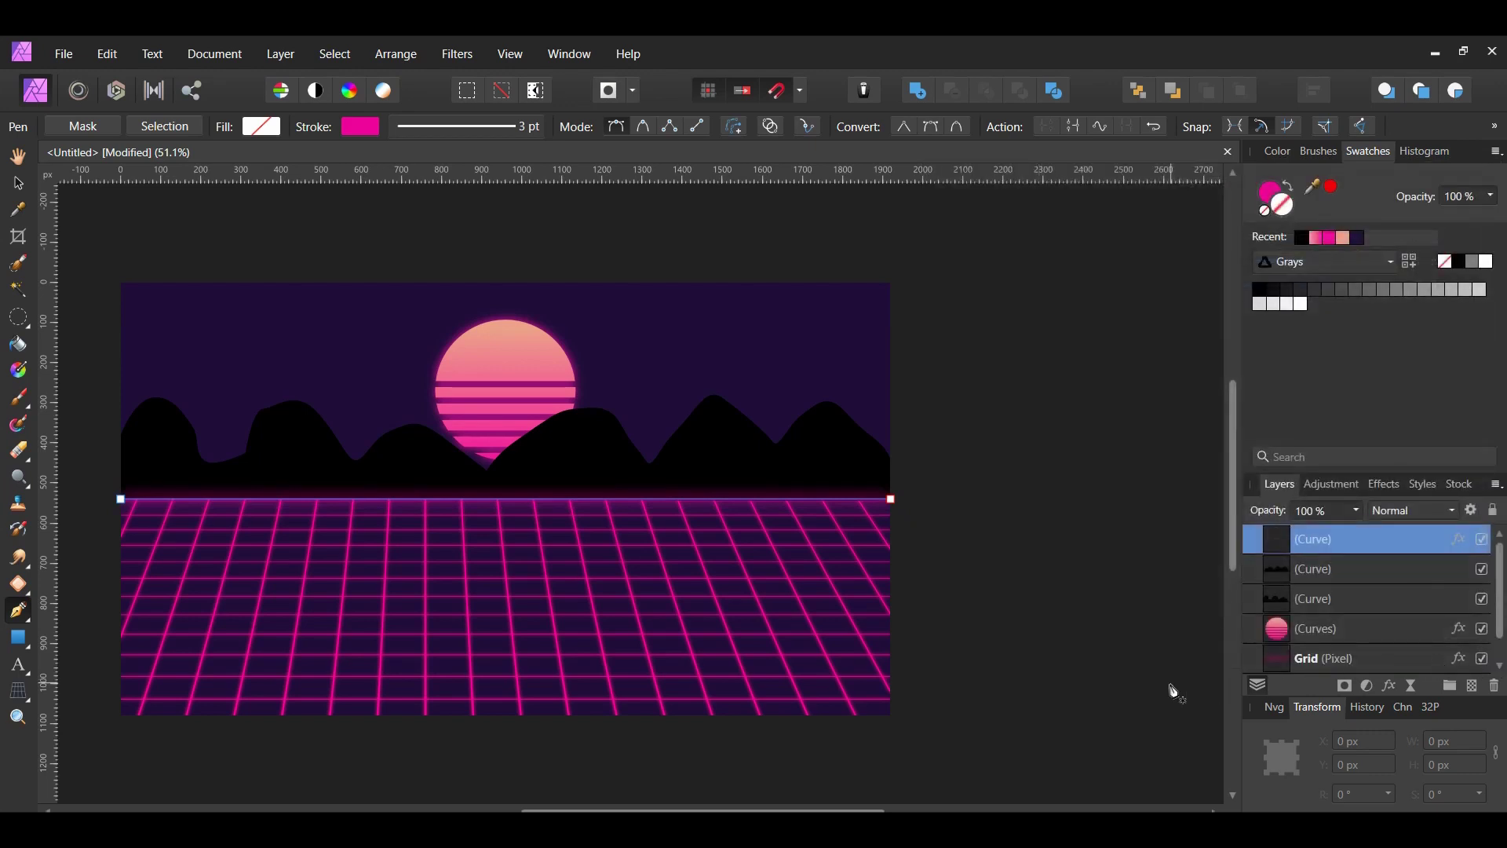
Step: Duplicate the glowing horizon line in place and deselect it
{"action": "key", "text": "ctrl+j"}
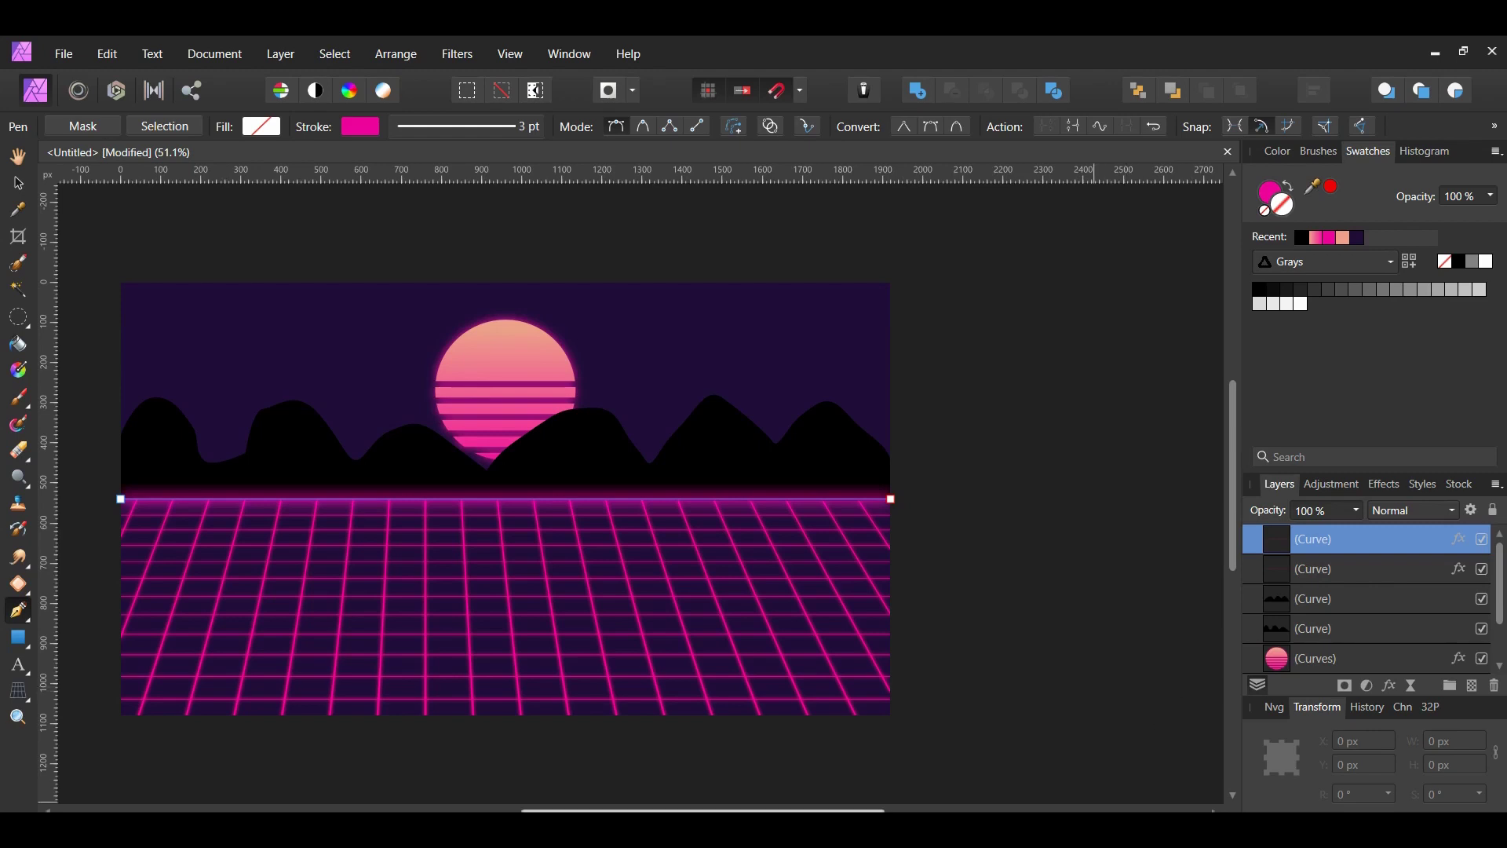
{"action": "left_click_drag", "start_coordinate": [885, 810], "coordinate": [815, 809]}
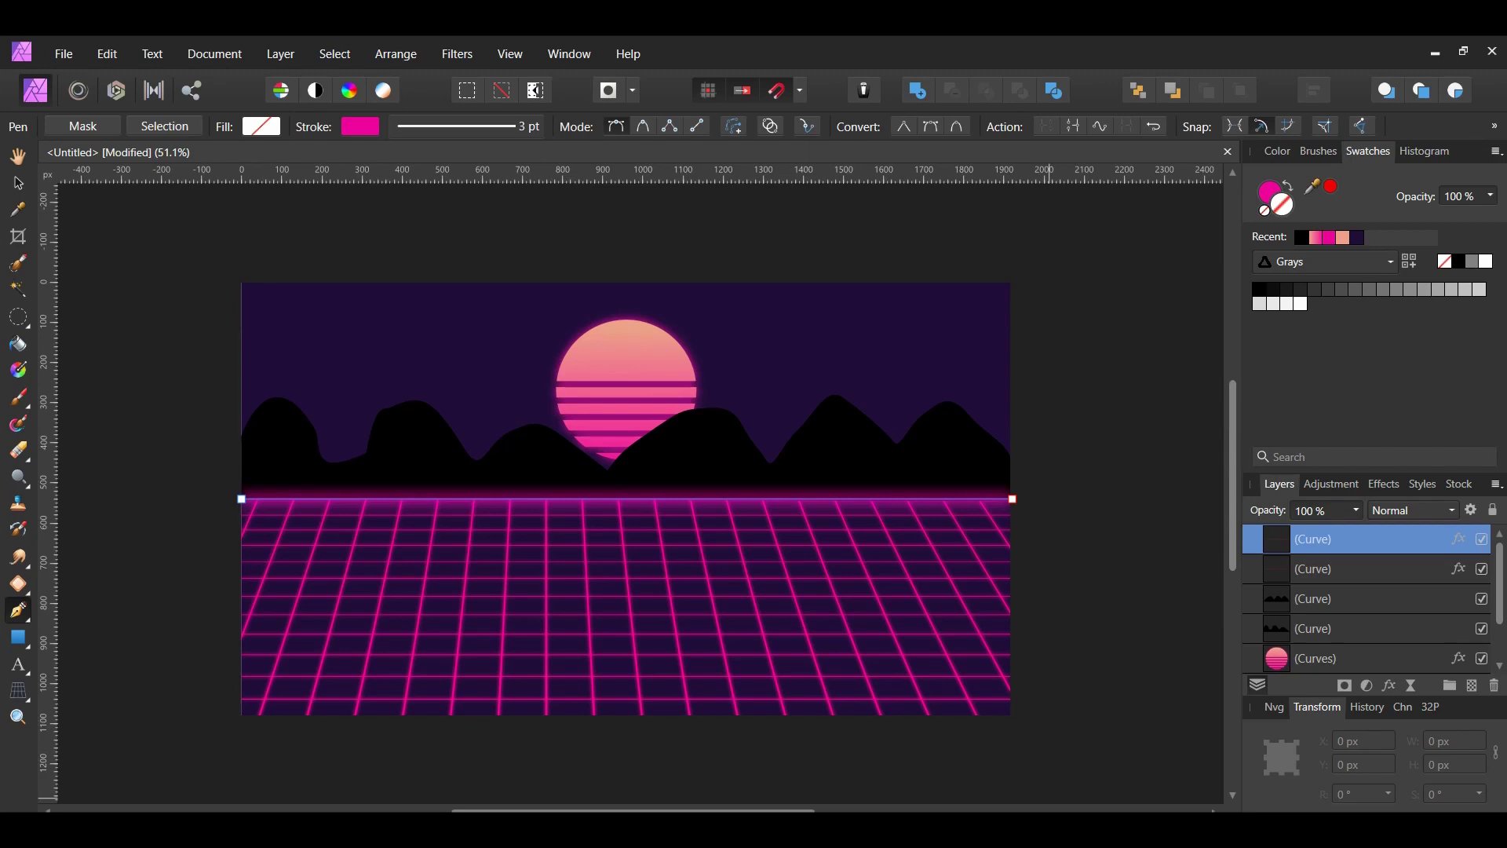
{"action": "key", "text": "Escape"}
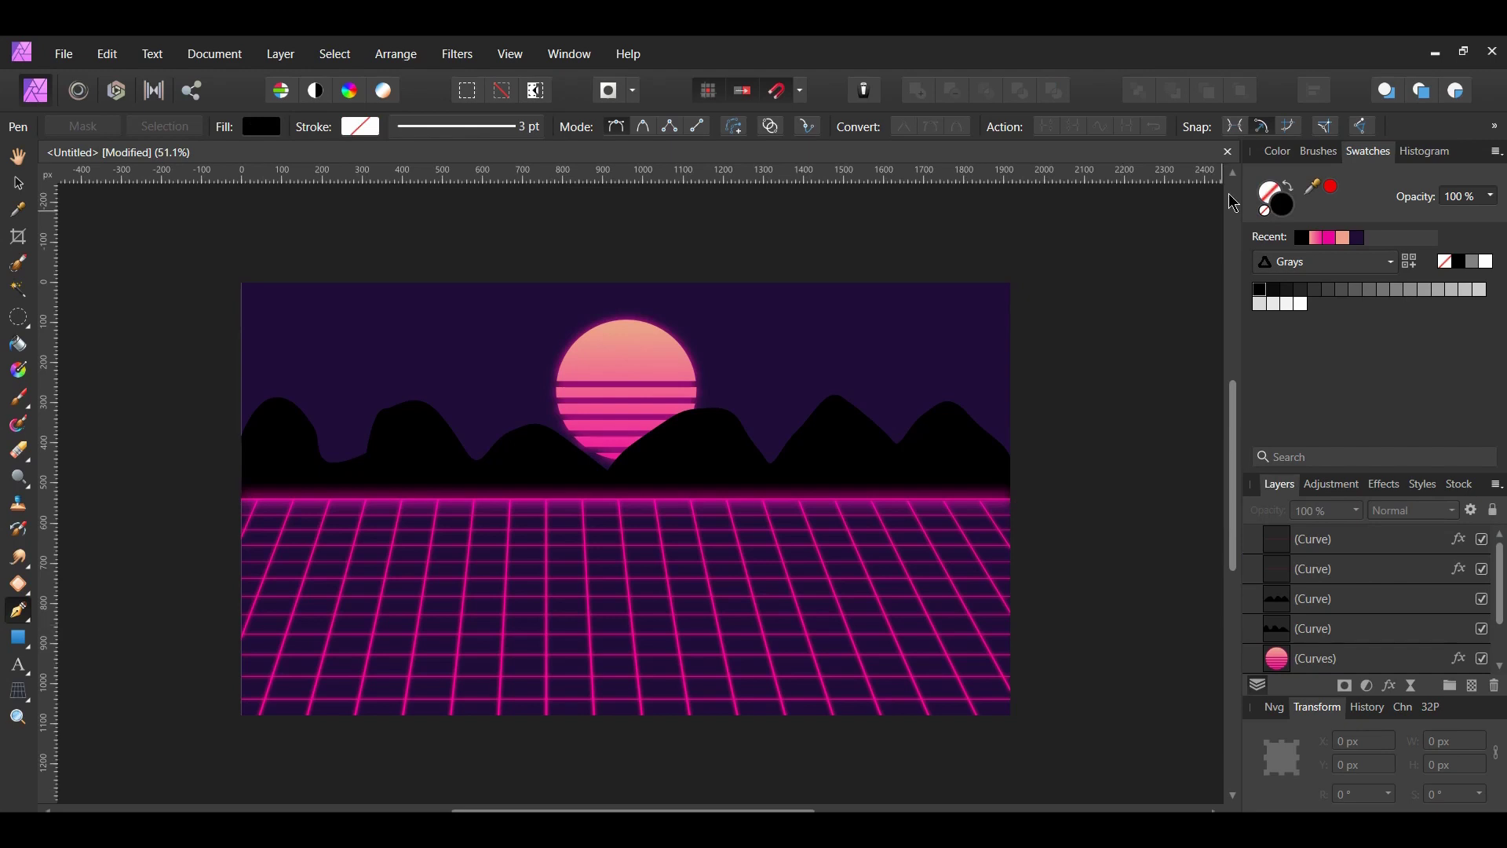
Step: Set the stroke color for new shapes to green 22904A with no fill
{"action": "double_click", "coordinate": [1276, 199]}
{"action": "left_click_drag", "start_coordinate": [856, 228], "coordinate": [1231, 182]}
{"action": "left_click", "coordinate": [1280, 416]}
{"action": "type", "text": "22904A"}
{"action": "key", "text": "Return"}
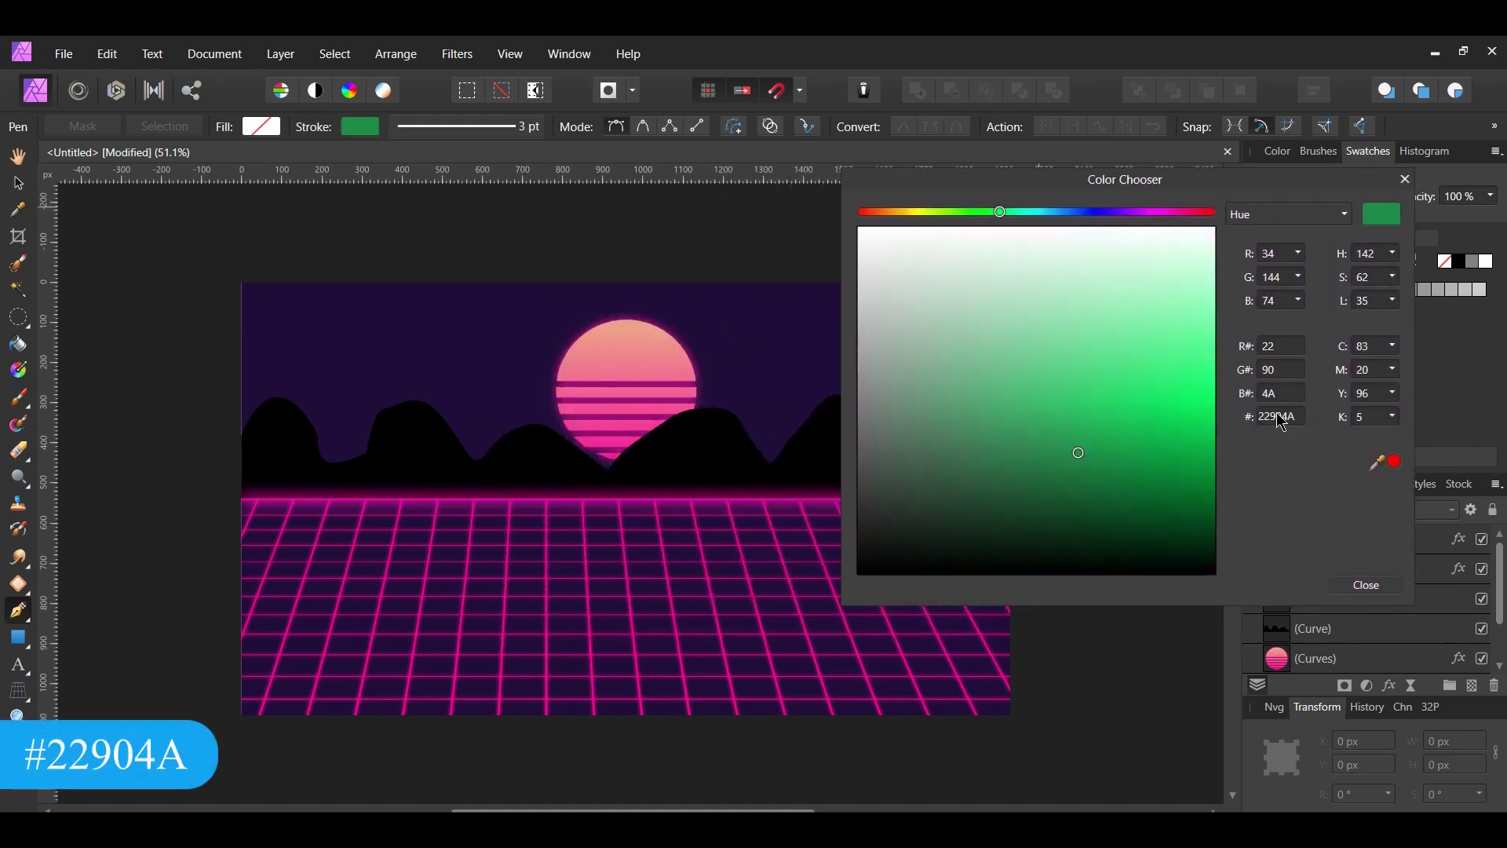
{"action": "left_click", "coordinate": [1367, 586]}
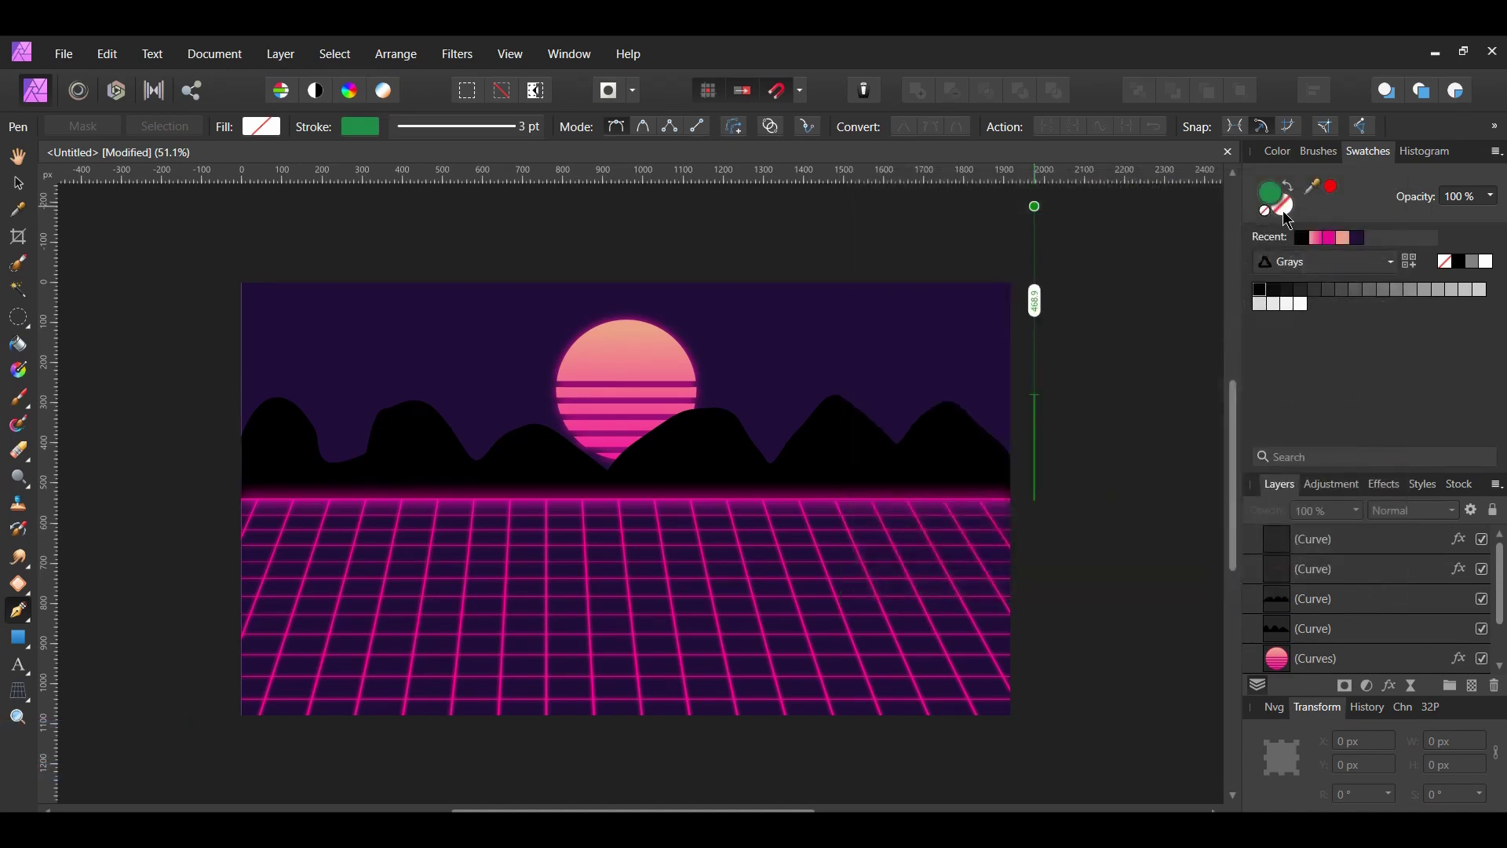
Step: Draw a closed green triangle with corners at about (0, 443), (99, 540) and (0, 540) px in the leftmost hill, then deselect it
{"action": "scroll", "coordinate": [198, 466], "scroll_direction": "up", "scroll_amount": 5}
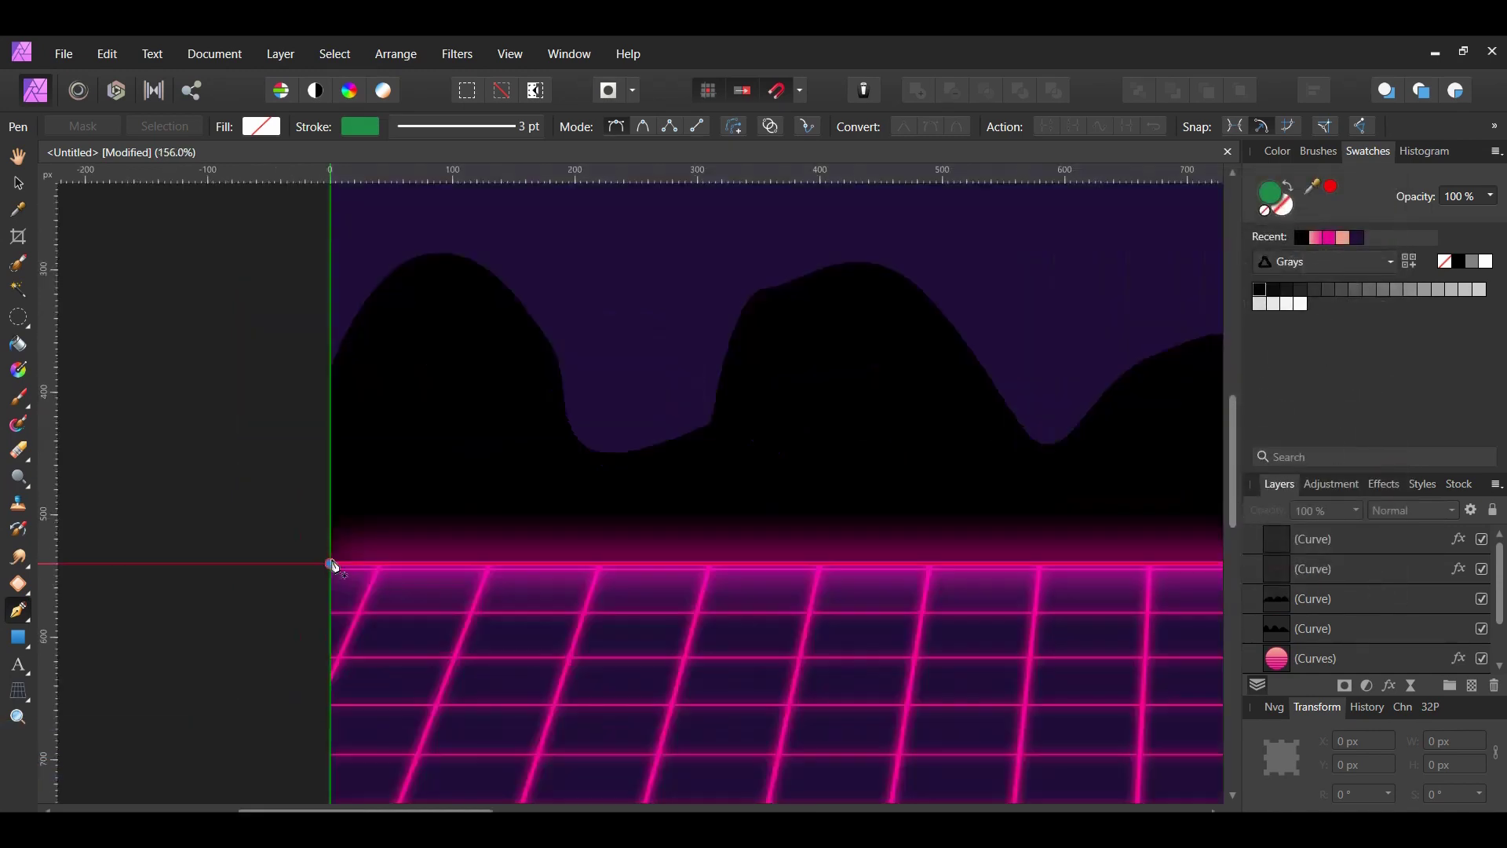
{"action": "left_click", "coordinate": [331, 445]}
{"action": "left_click", "coordinate": [452, 564]}
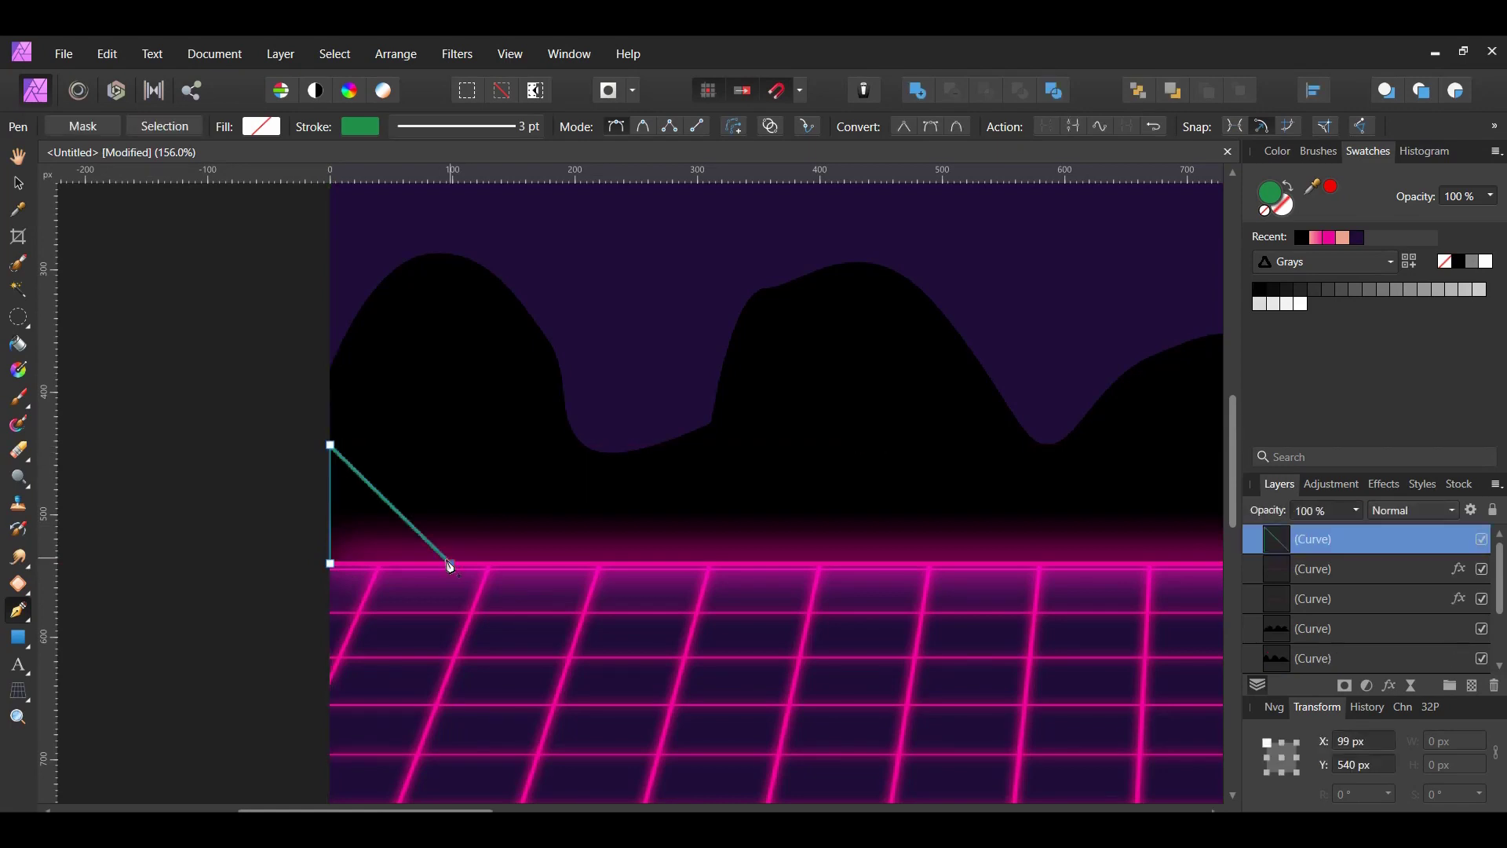
{"action": "left_click", "coordinate": [330, 565]}
{"action": "left_click", "coordinate": [472, 436]}
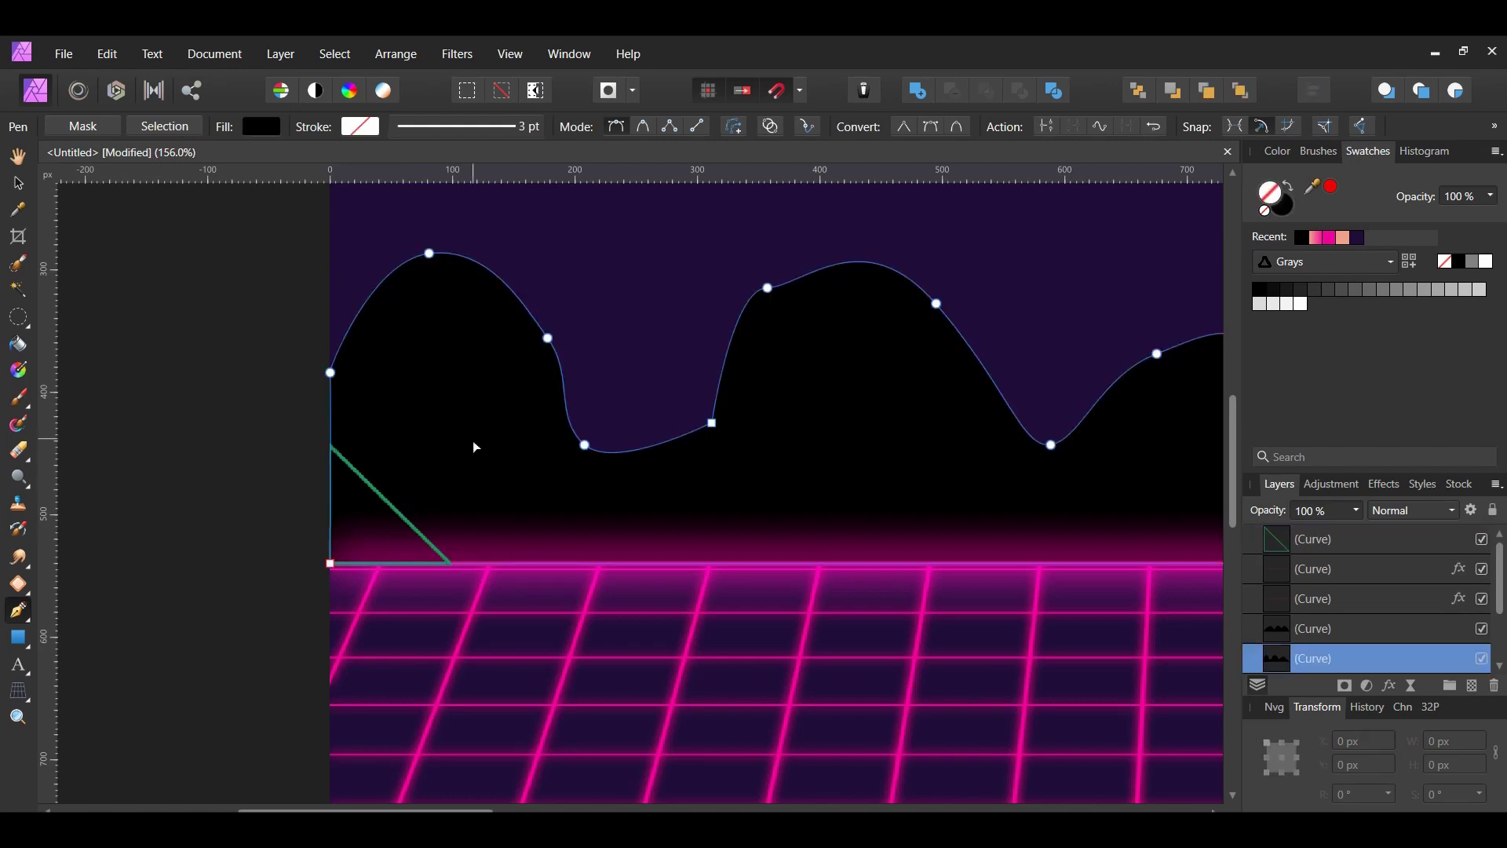
{"action": "key", "text": "ctrl+d"}
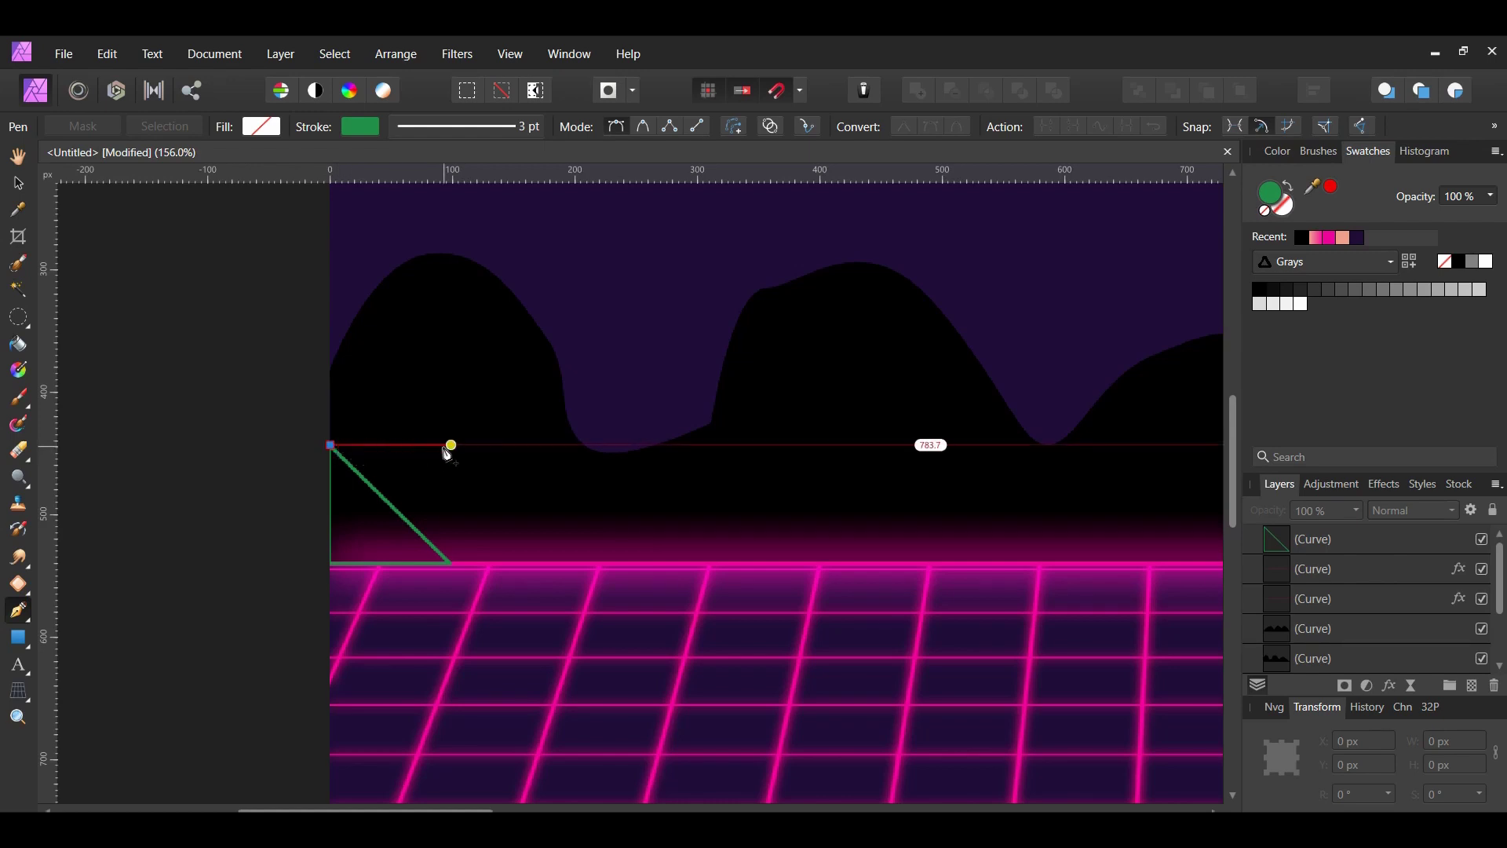
Step: Draw a closed four-point outline above that triangle, from X 99 px, Y 443 px to the hill's left slope and back along the canvas edge
{"action": "left_click", "coordinate": [451, 445]}
{"action": "left_click", "coordinate": [345, 339]}
{"action": "left_click", "coordinate": [331, 446]}
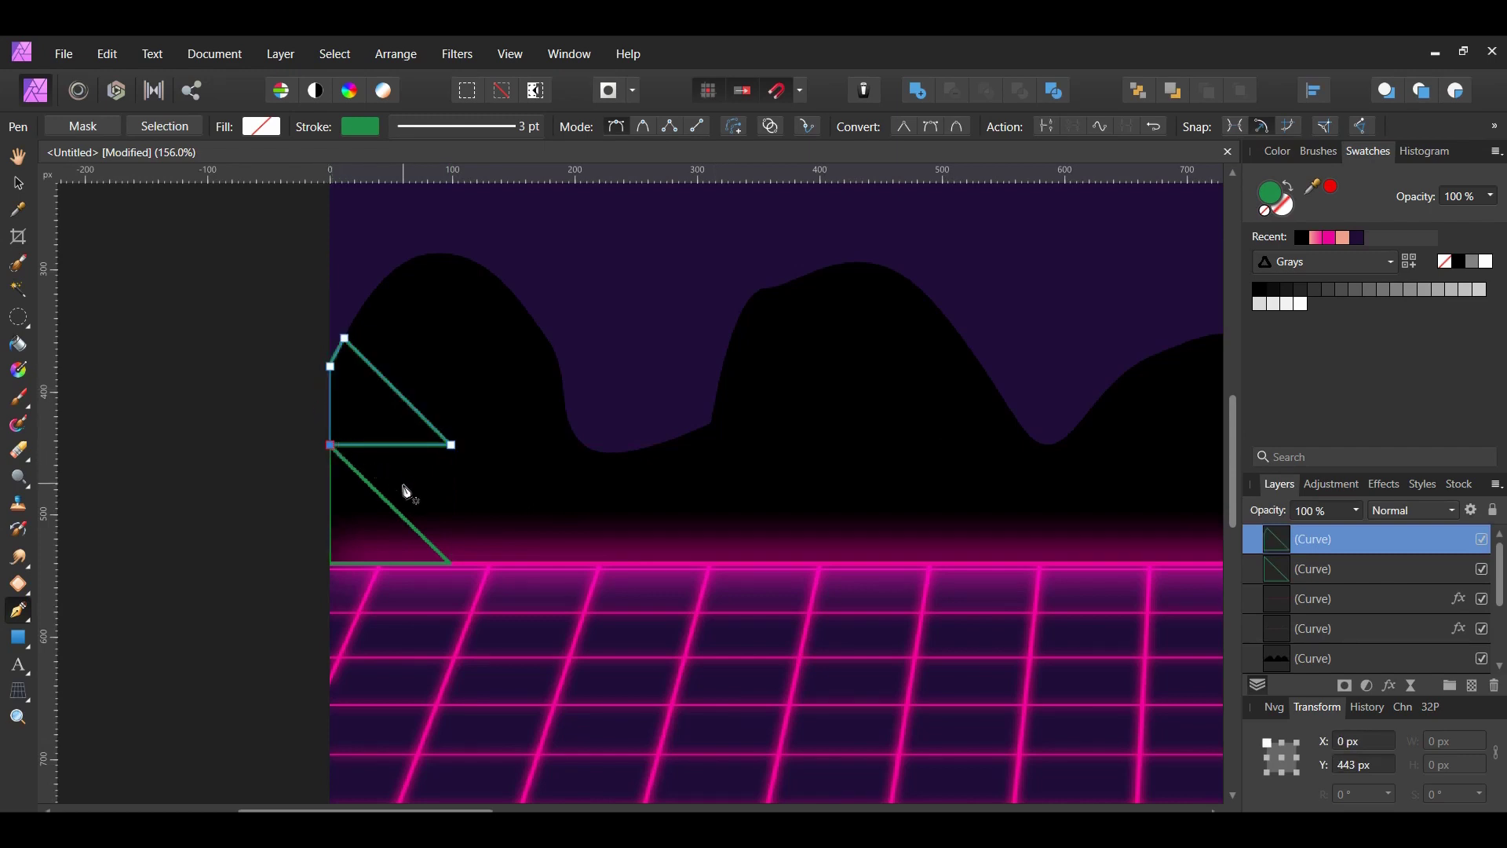
{"action": "key", "text": "ctrl+d"}
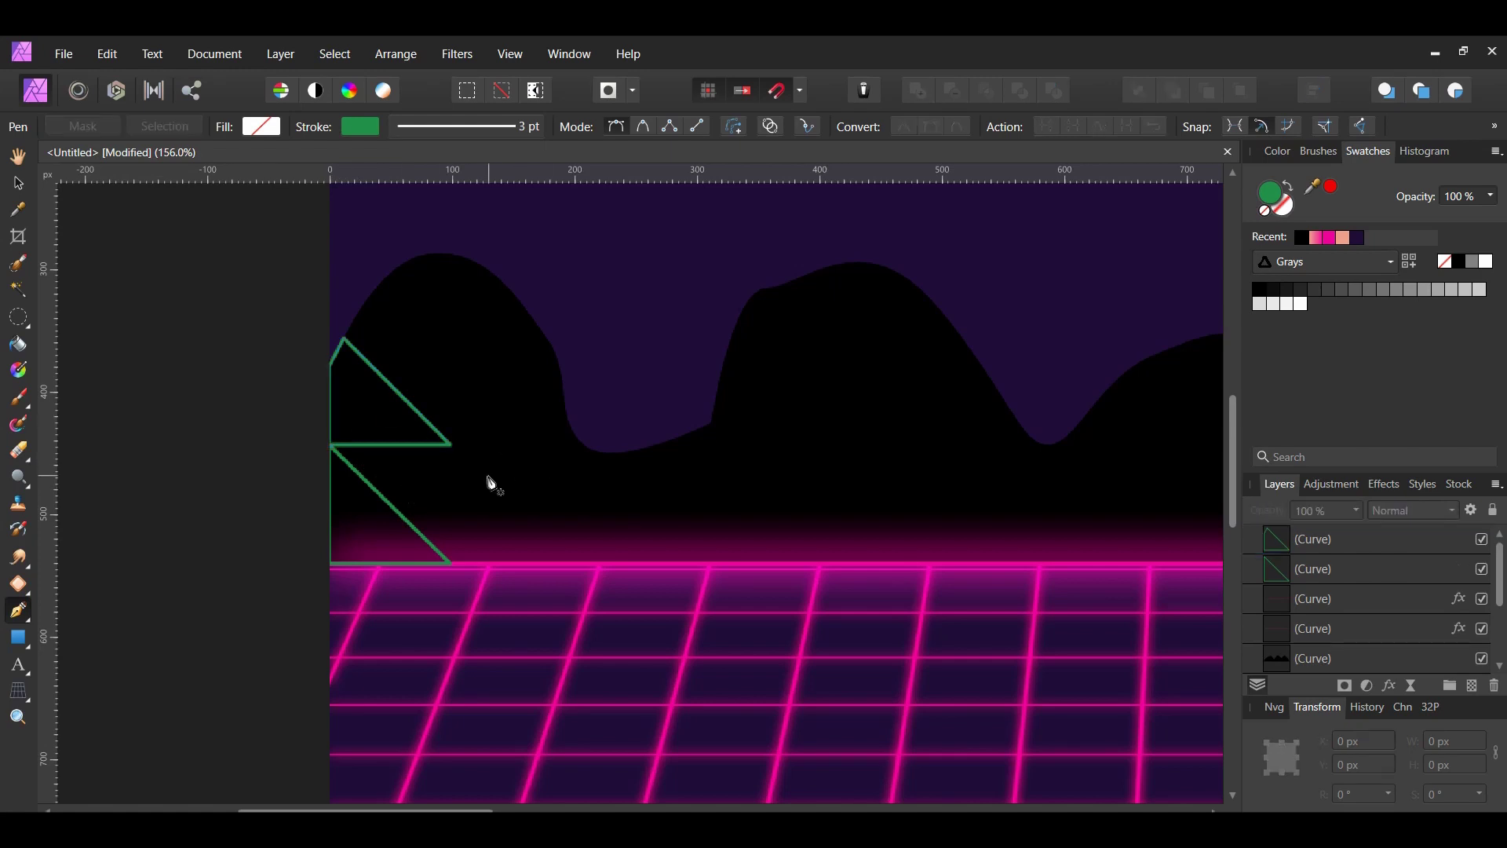
Step: Draw a second triangle with corners at about (99, 443), (99, 540) and (0, 443) px to complete the square at the hill's base
{"action": "left_click", "coordinate": [451, 445]}
{"action": "left_click", "coordinate": [451, 563]}
{"action": "left_click", "coordinate": [330, 445]}
{"action": "key", "text": "ctrl+d"}
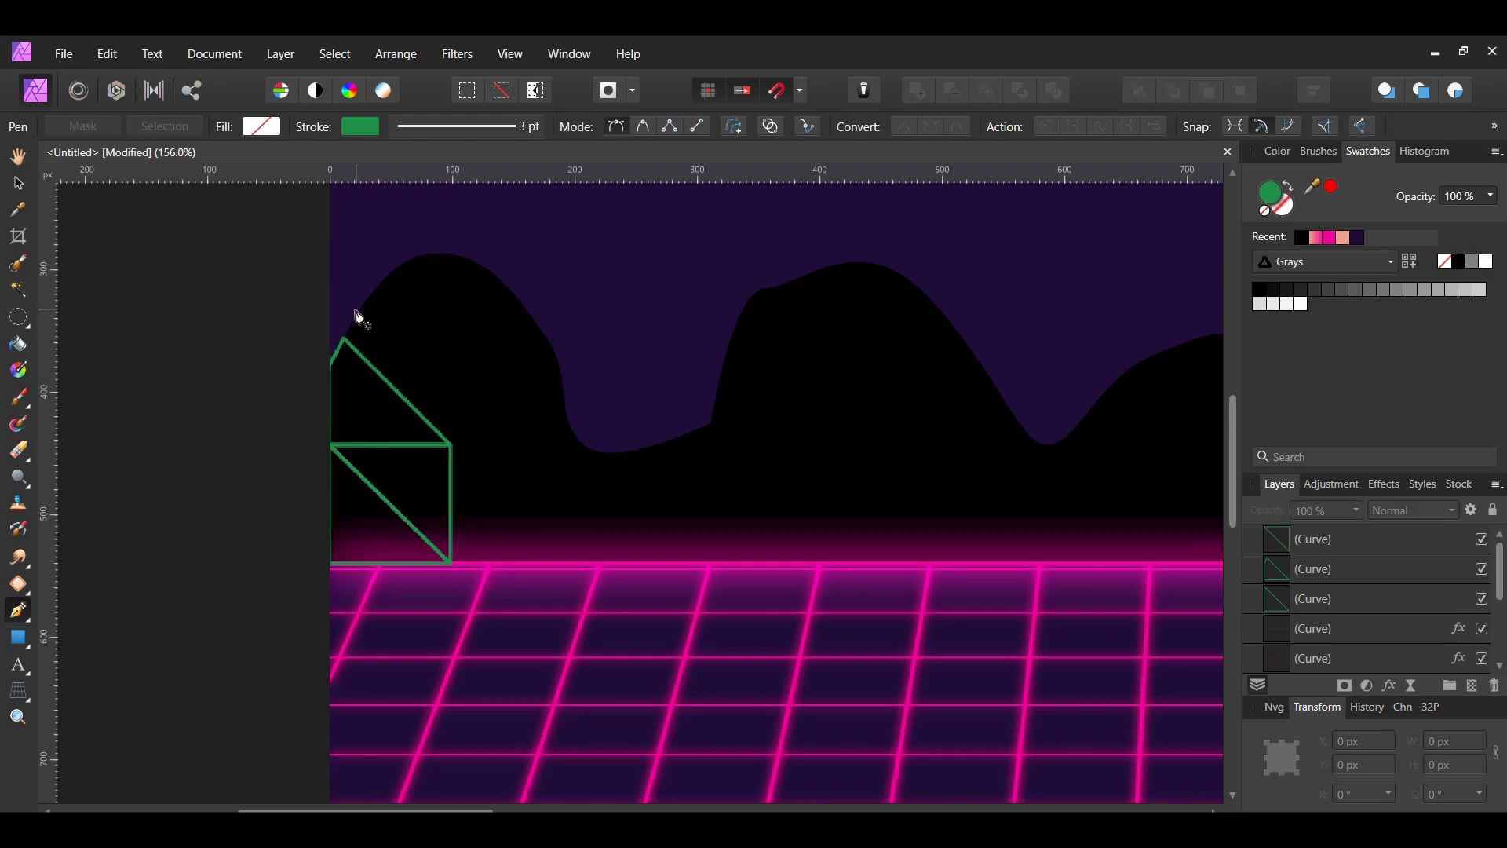
Step: Outline the hill's upper left part from X 99 px, Y 443 px up to the crest at Y 286.5 px and around the left slope
{"action": "left_click", "coordinate": [451, 445]}
{"action": "left_click", "coordinate": [451, 253]}
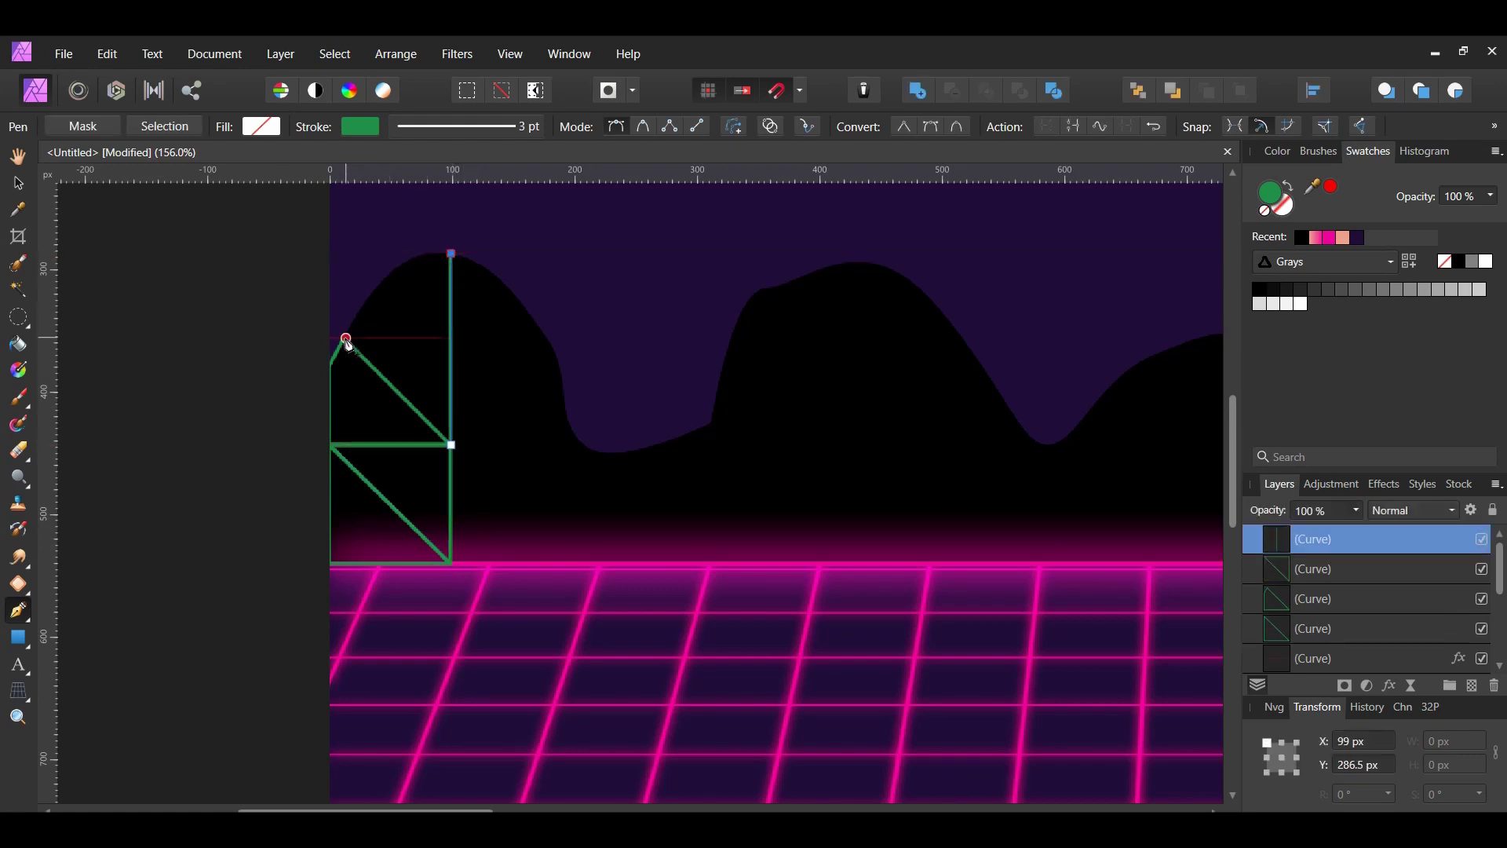
{"action": "left_click_drag", "start_coordinate": [346, 339], "coordinate": [344, 369]}
{"action": "left_click", "coordinate": [451, 445]}
{"action": "key", "text": "Escape"}
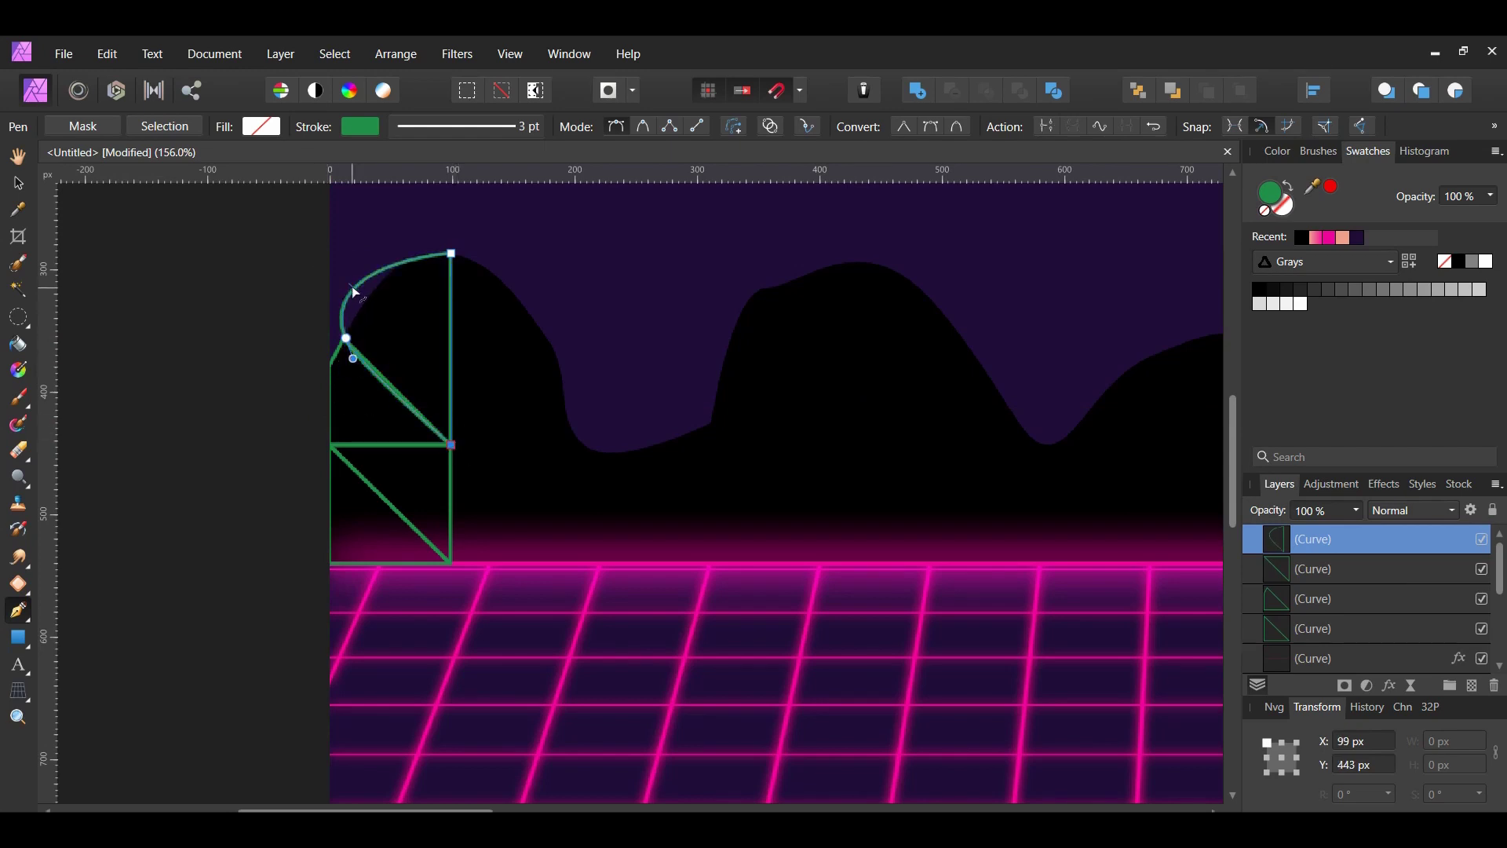
Step: Draw a closed wedge from the leftmost hill's crest along its right slope to about (159, 334) px and back through (99, 356) px
{"action": "scroll", "coordinate": [352, 357], "scroll_direction": "up", "scroll_amount": 2}
{"action": "left_click", "coordinate": [554, 285]}
{"action": "left_click_drag", "start_coordinate": [639, 338], "coordinate": [652, 369]}
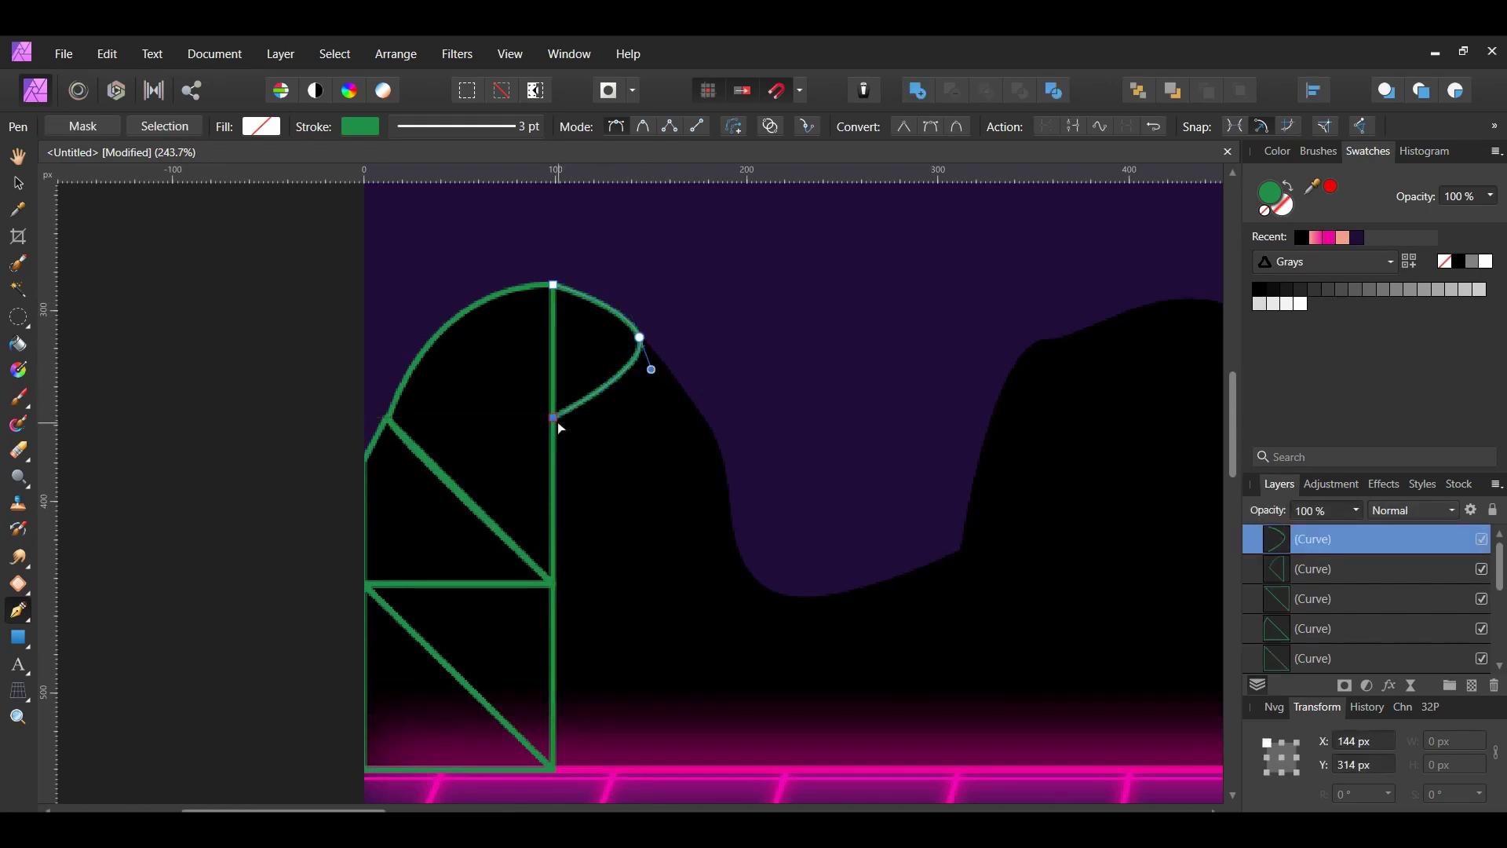
{"action": "left_click", "coordinate": [669, 378]}
{"action": "left_click", "coordinate": [554, 418]}
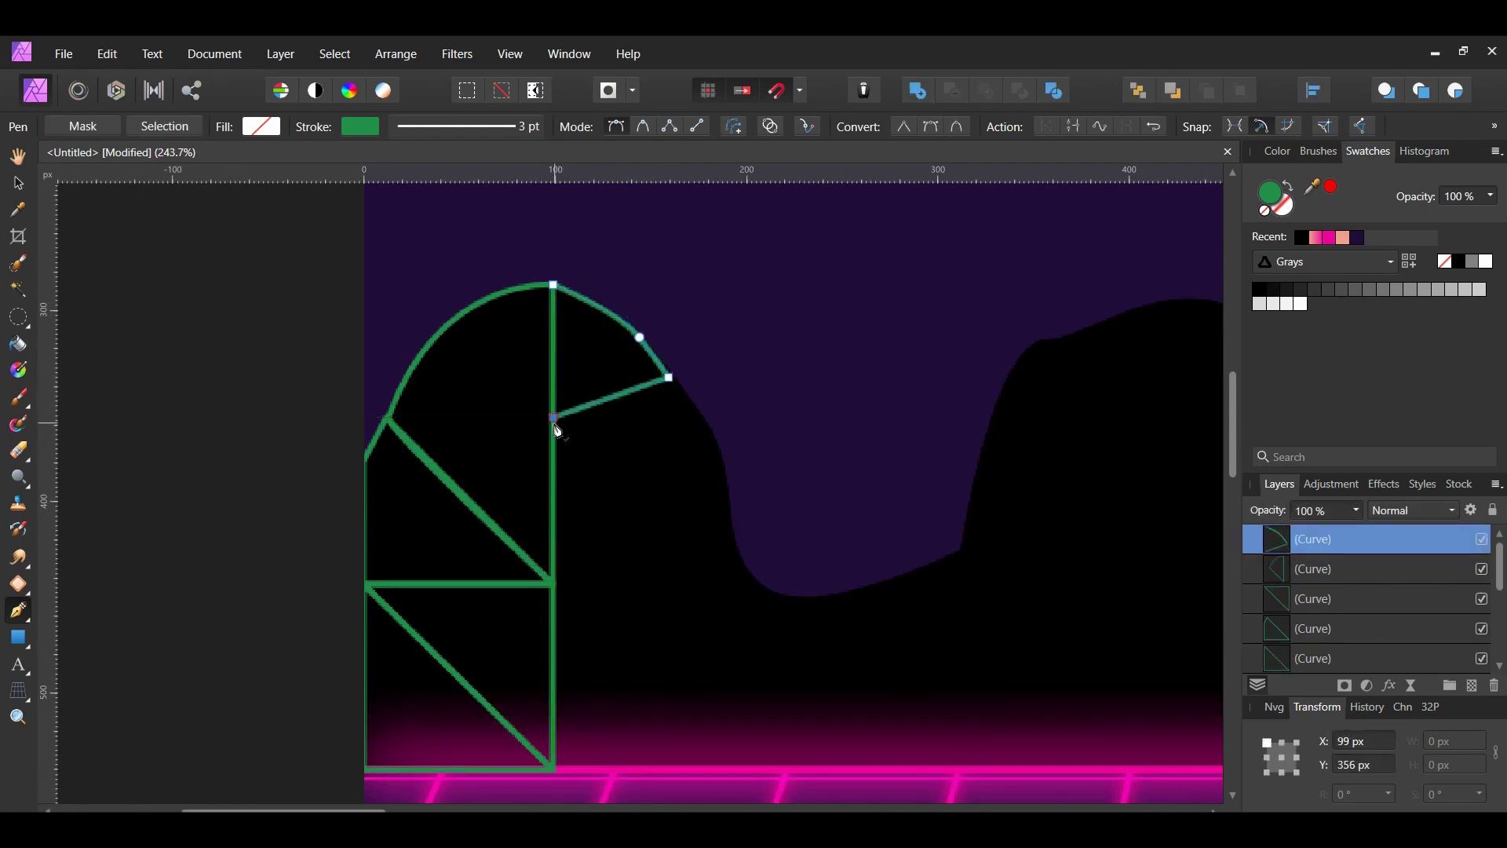
{"action": "left_click", "coordinate": [554, 286]}
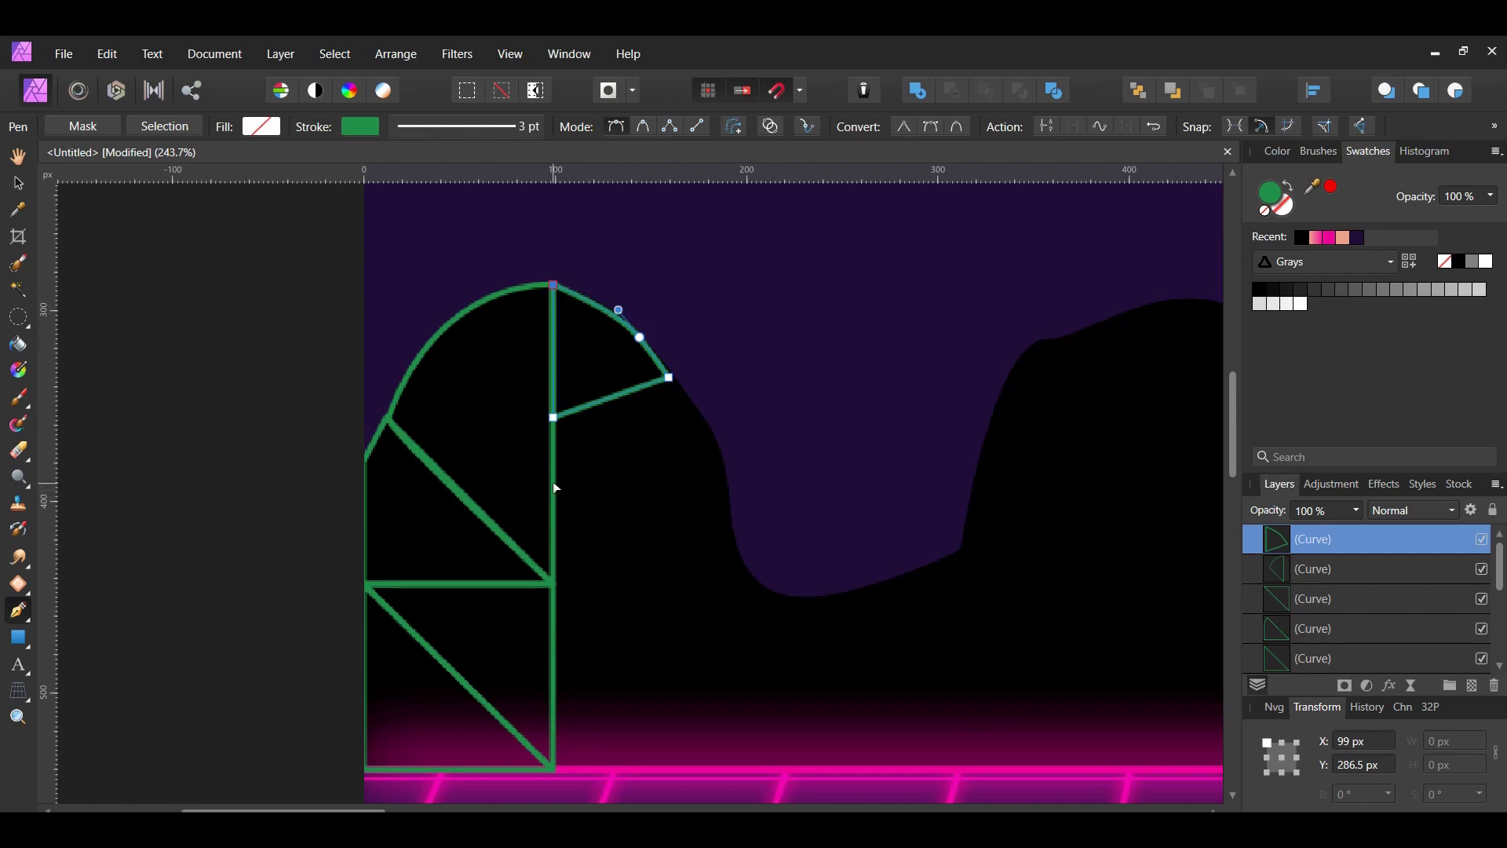
{"action": "key", "text": "Escape"}
Step: Draw a closed four-point facet under the wedge, reaching down the right slope to about (180, 365) px with a horizontal lower edge
{"action": "left_click", "coordinate": [668, 380]}
{"action": "left_click", "coordinate": [709, 433]}
{"action": "left_click", "coordinate": [553, 434]}
{"action": "left_click", "coordinate": [554, 417]}
{"action": "left_click", "coordinate": [669, 376]}
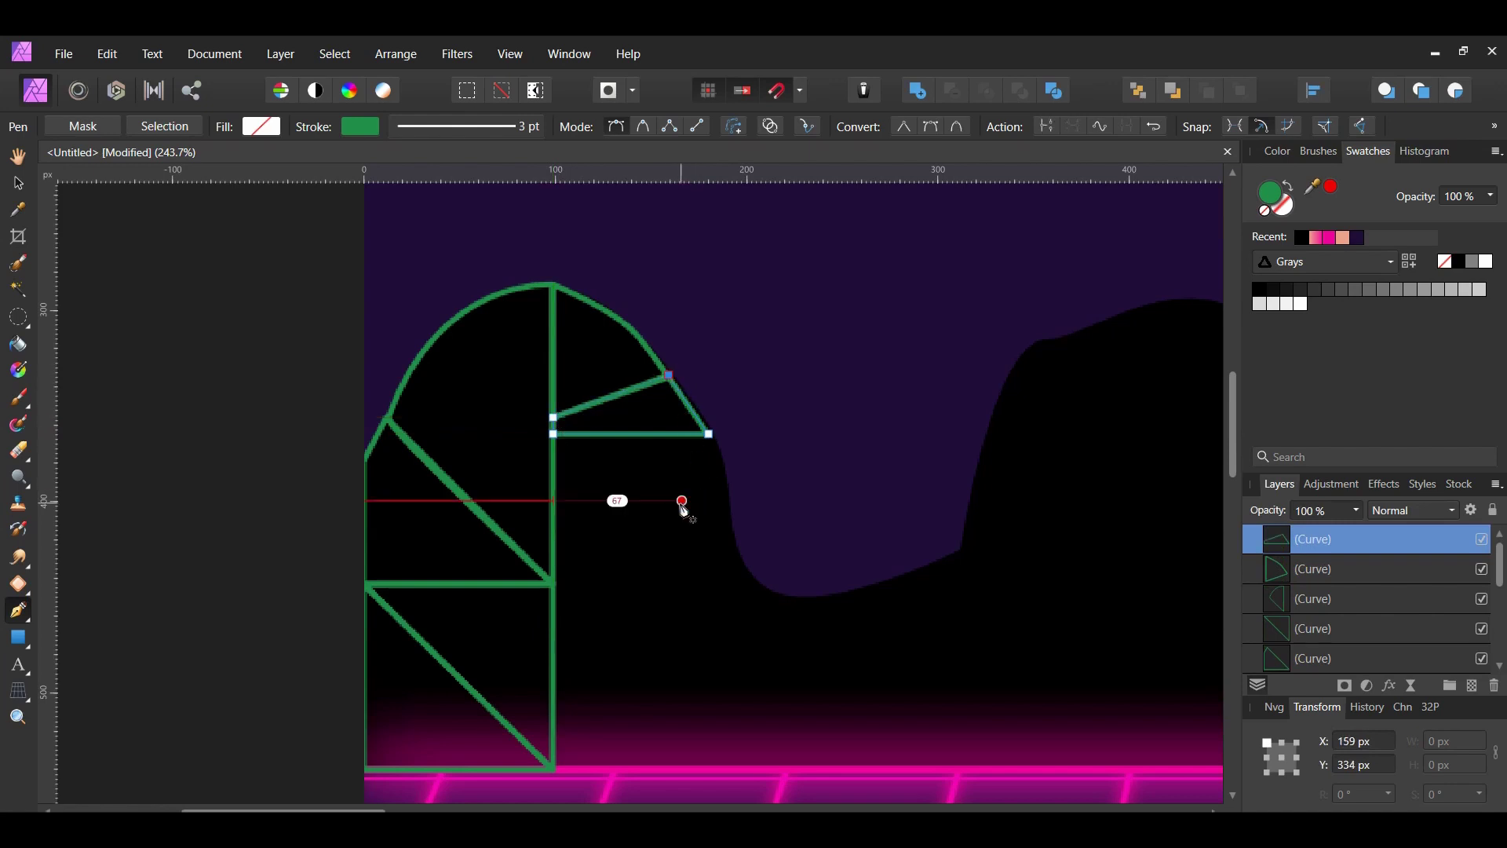
Step: Draw a closed triangle below that facet with corners at about (99, 443), (183, 365) and (99, 365) px
{"action": "left_click", "coordinate": [553, 584]}
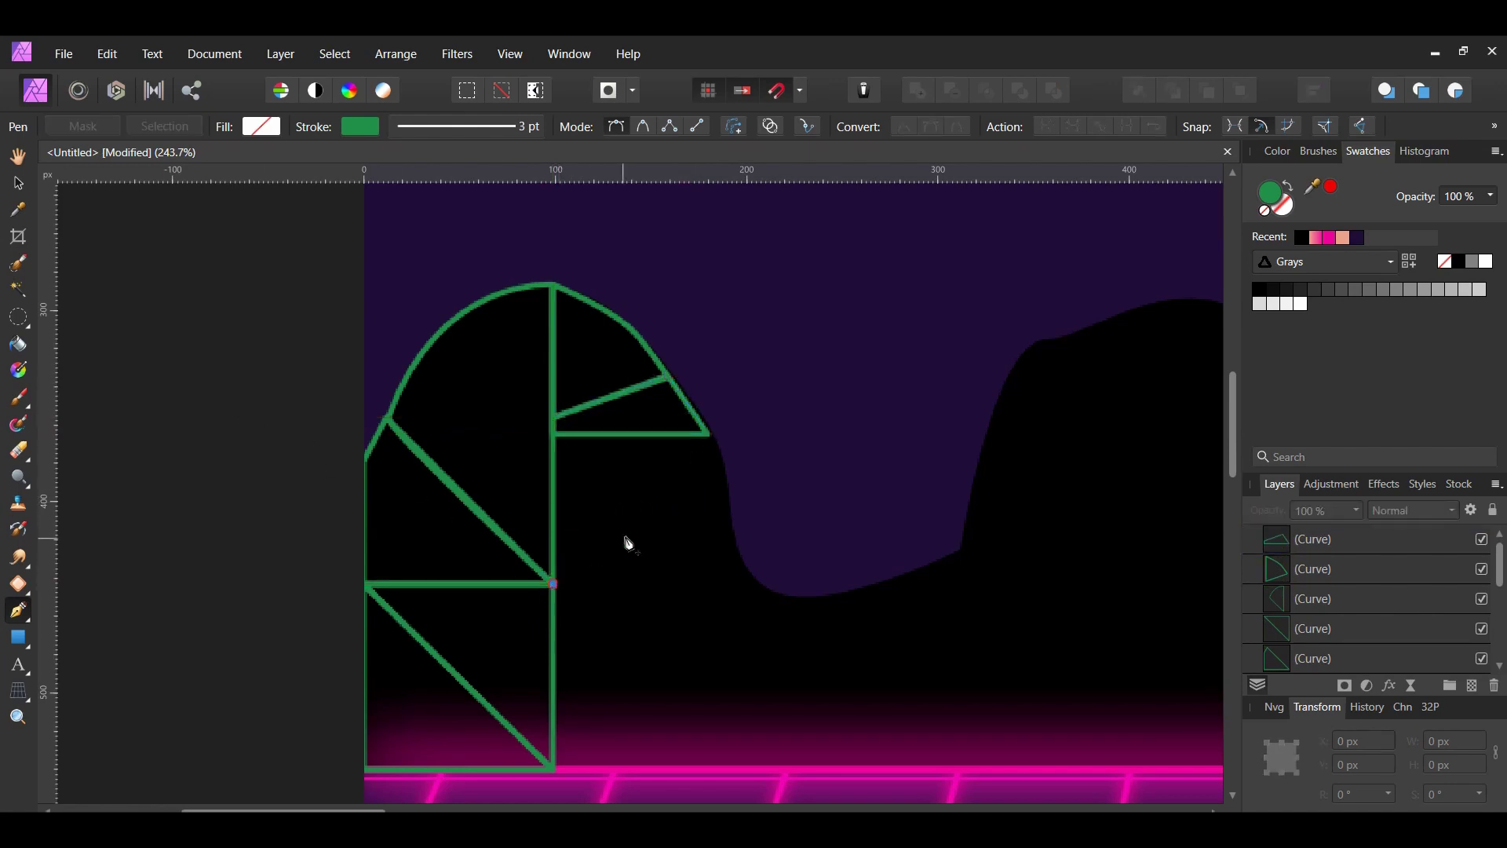
{"action": "left_click", "coordinate": [714, 433]}
{"action": "left_click", "coordinate": [554, 433]}
{"action": "left_click", "coordinate": [553, 584]}
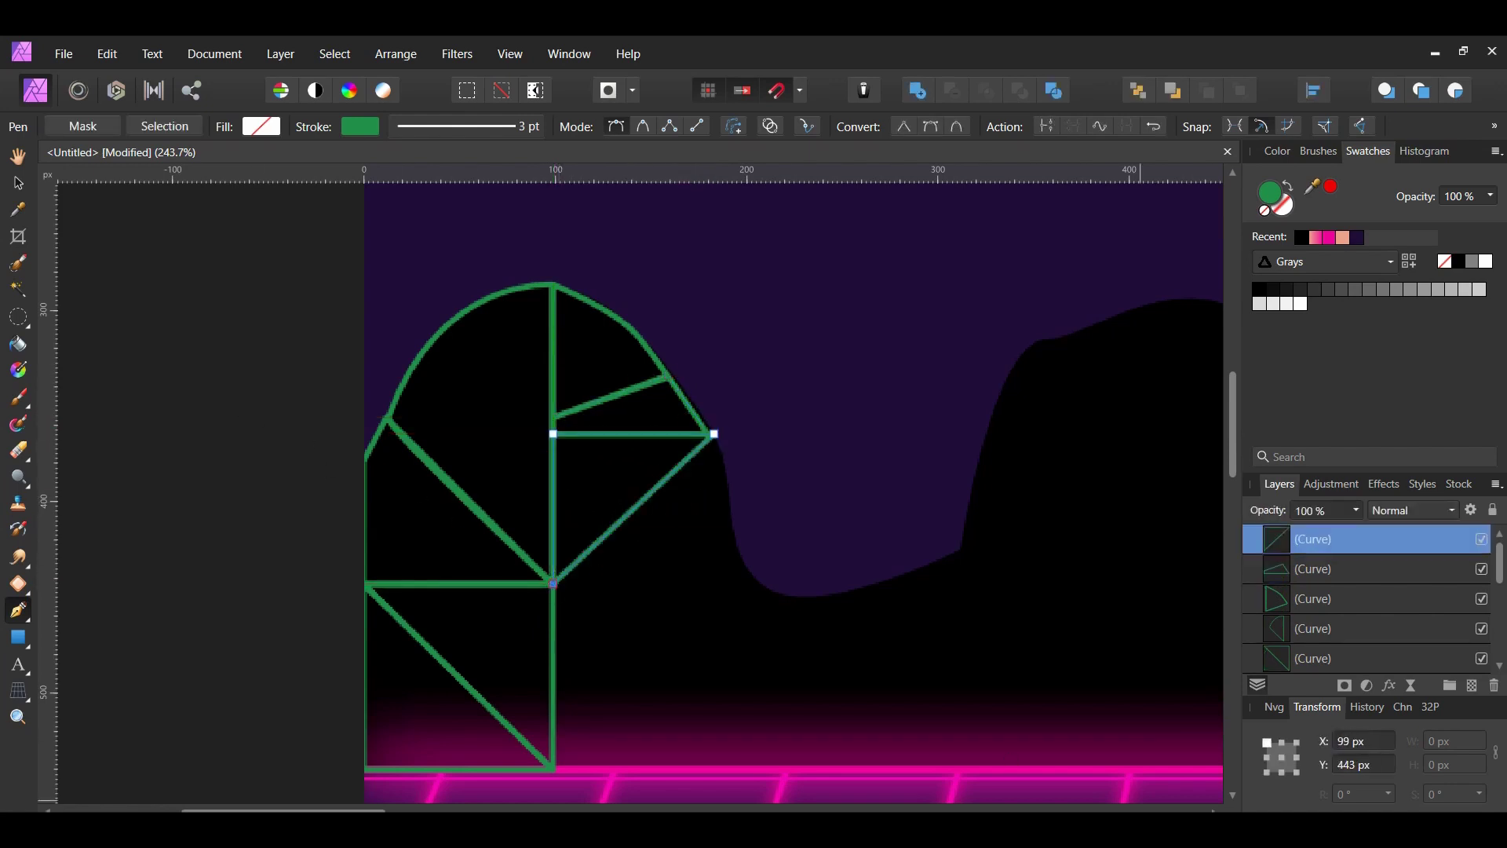
{"action": "scroll", "coordinate": [553, 584], "scroll_direction": "down", "scroll_amount": 3}
{"action": "left_click", "coordinate": [401, 503]}
{"action": "left_click", "coordinate": [401, 563]}
{"action": "left_click", "coordinate": [525, 503]}
{"action": "left_click_drag", "start_coordinate": [504, 414], "coordinate": [503, 392]}
{"action": "key", "text": "Escape"}
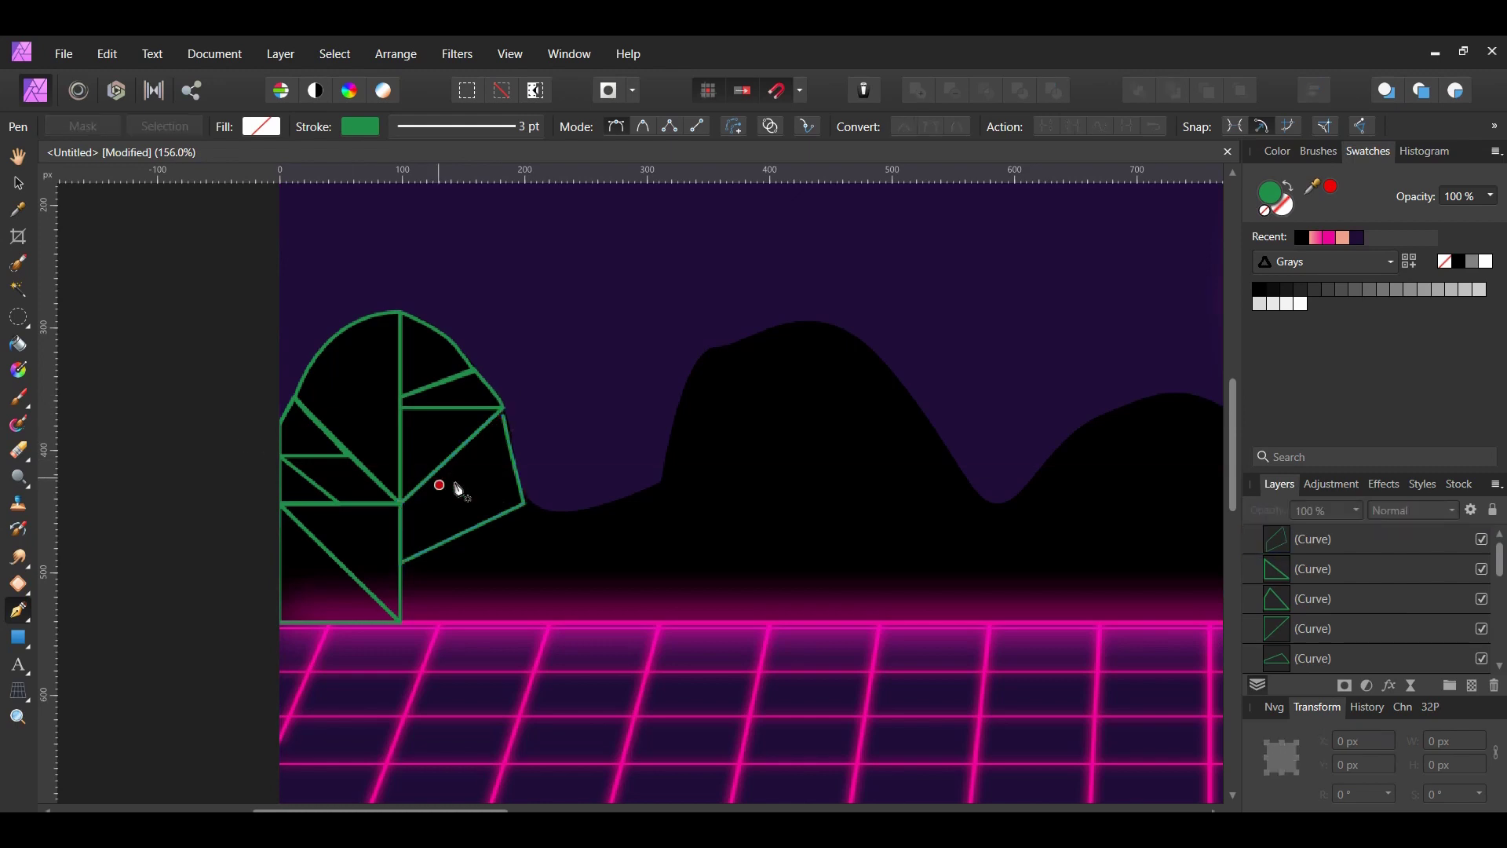
Step: Draw a closed facet from about (183, 365) px along the hill's steep right slope to (197, 430) px and back through (141, 404) px
{"action": "scroll", "coordinate": [359, 458], "scroll_direction": "up", "scroll_amount": 3}
{"action": "left_click", "coordinate": [641, 373]}
{"action": "left_click_drag", "start_coordinate": [659, 447], "coordinate": [660, 463]}
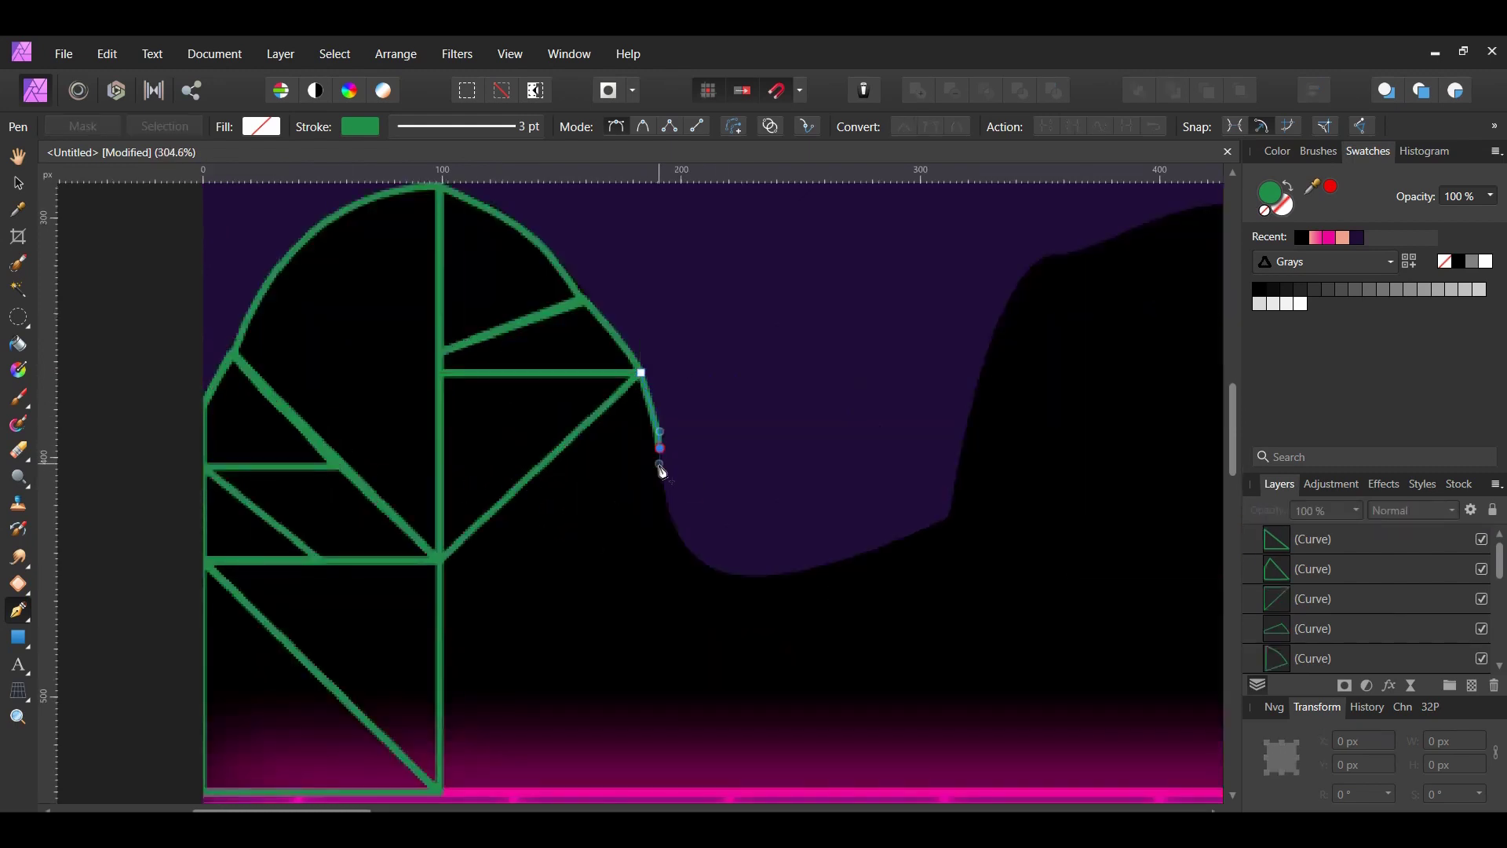
{"action": "left_click", "coordinate": [674, 529]}
{"action": "left_click", "coordinate": [541, 468]}
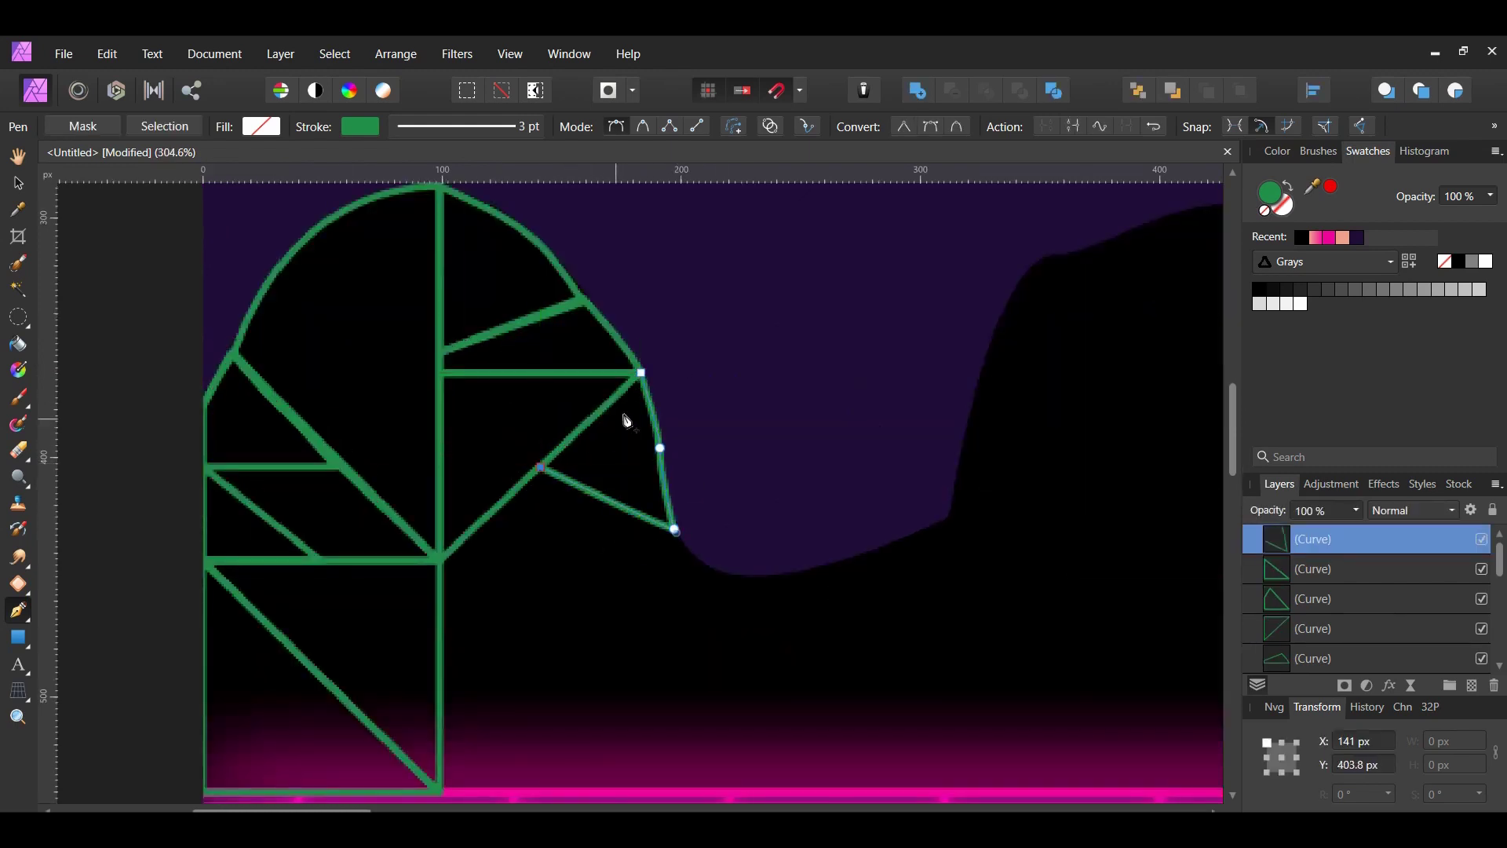
{"action": "left_click", "coordinate": [641, 373]}
{"action": "key", "text": "Escape"}
Step: Draw a closed triangle beneath that facet with corners at about (99, 443), (197, 430) and (141, 404) px
{"action": "left_click", "coordinate": [440, 560]}
{"action": "left_click", "coordinate": [674, 530]}
{"action": "left_click", "coordinate": [541, 468]}
{"action": "left_click", "coordinate": [440, 559]}
{"action": "key", "text": "Escape"}
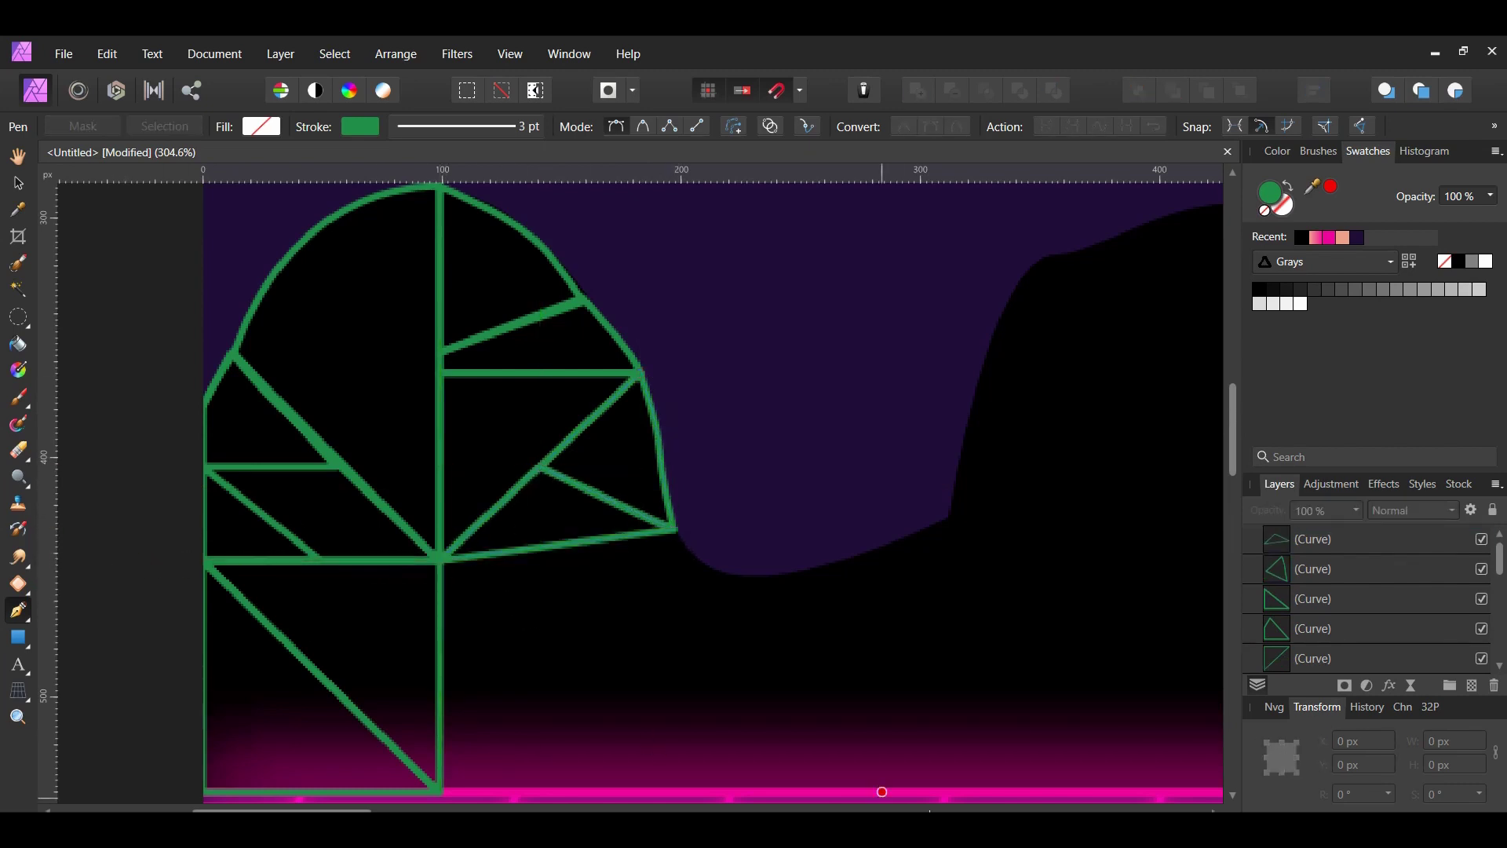
Step: Draw a closed triangle at the hill's base with corners at about (99, 443), (169, 536) and (99, 540) px
{"action": "left_click", "coordinate": [440, 559]}
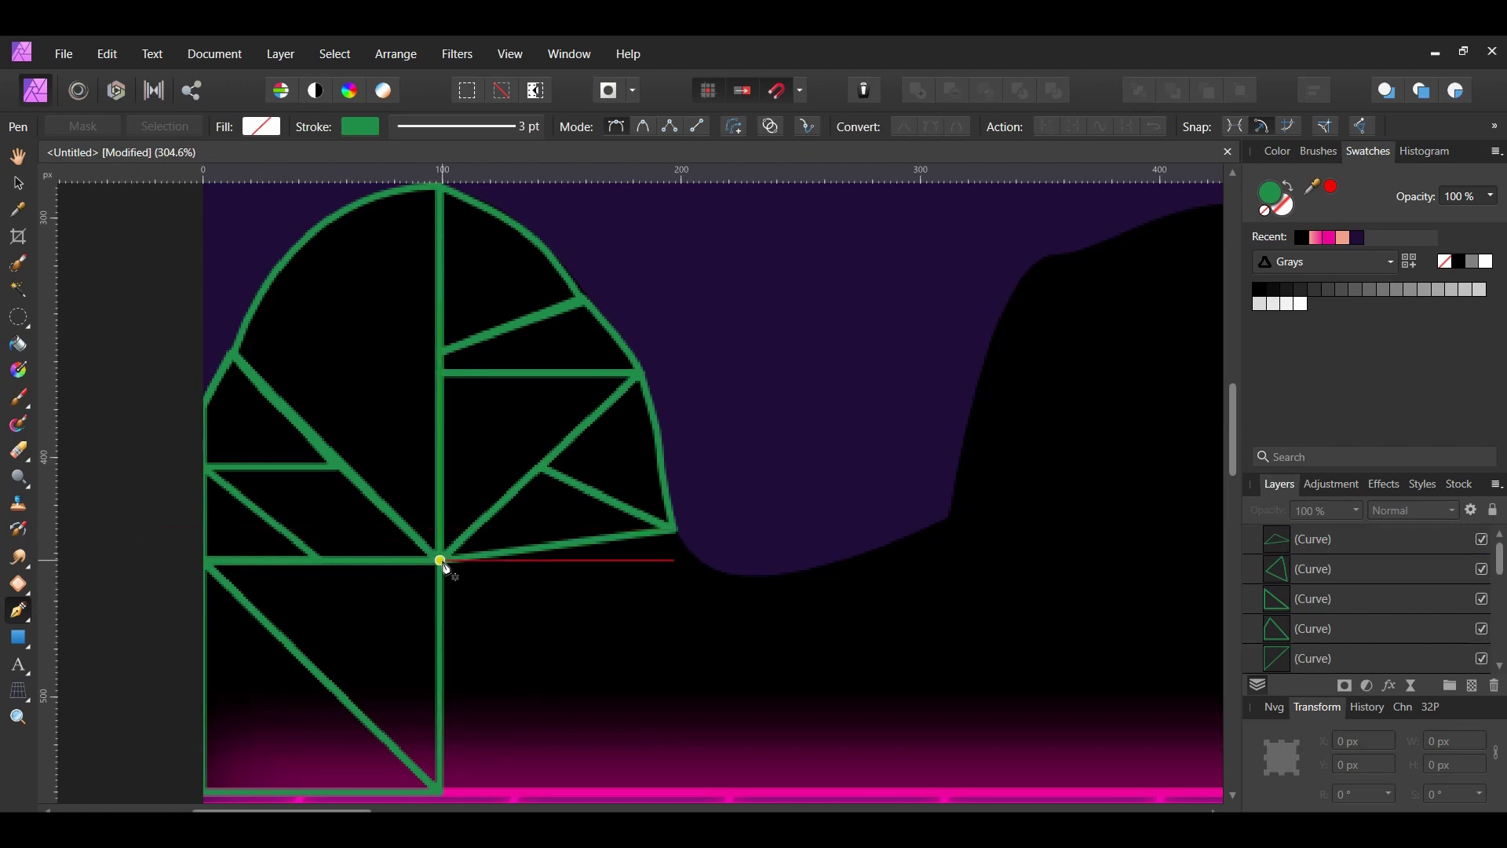
{"action": "left_click", "coordinate": [608, 783]}
{"action": "left_click", "coordinate": [440, 791]}
{"action": "left_click", "coordinate": [440, 559]}
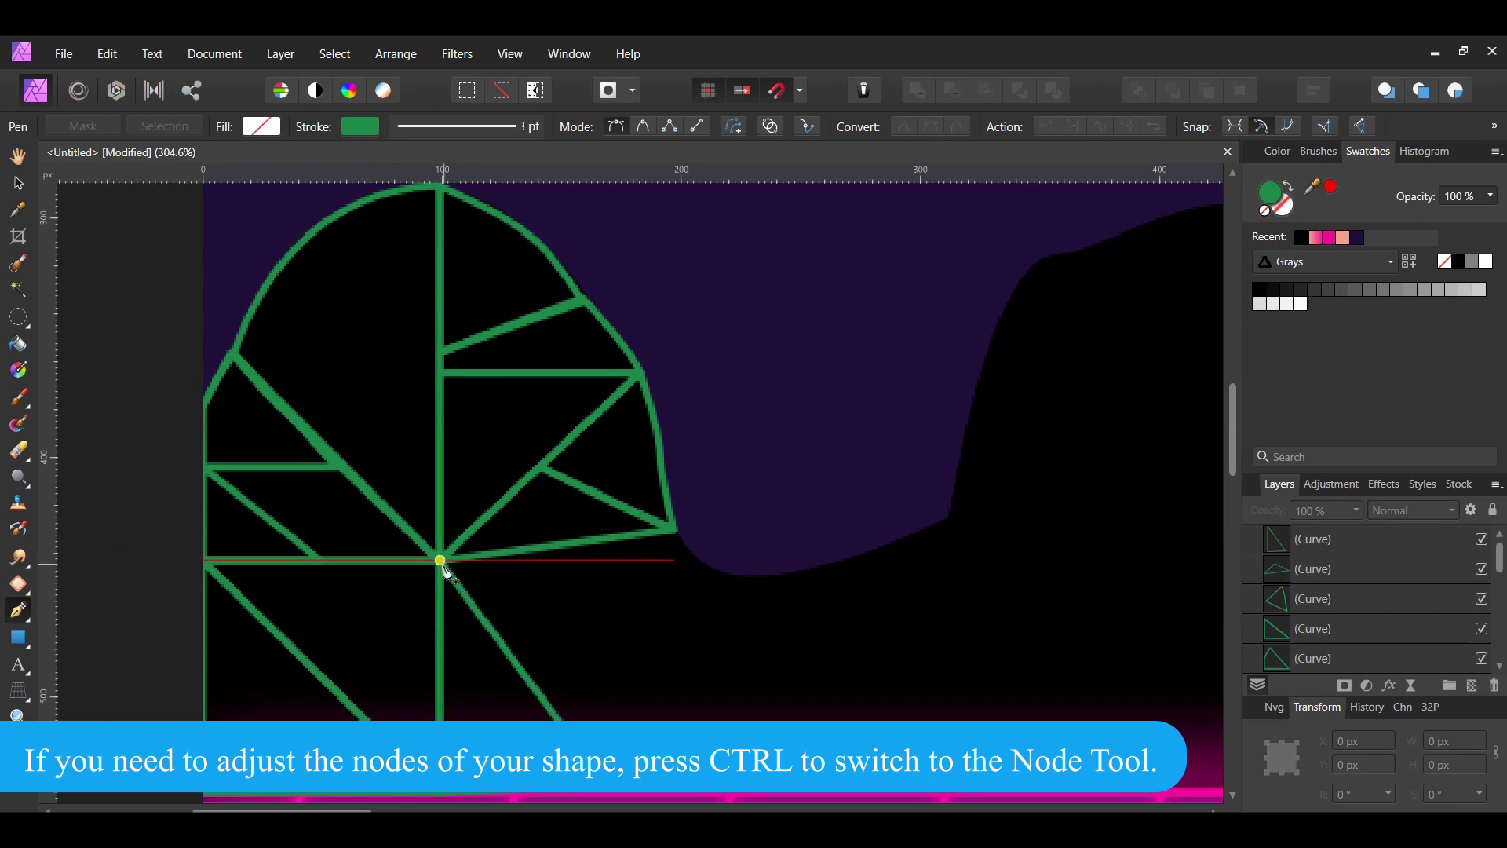
Step: Draw two closed triangles sharing the edge from about (134, 487) to (163, 434) px, with third corners at about (99, 443) and (197, 430) px
{"action": "left_click", "coordinate": [440, 559]}
{"action": "left_click", "coordinate": [524, 665]}
{"action": "left_click", "coordinate": [594, 540]}
{"action": "left_click", "coordinate": [441, 560]}
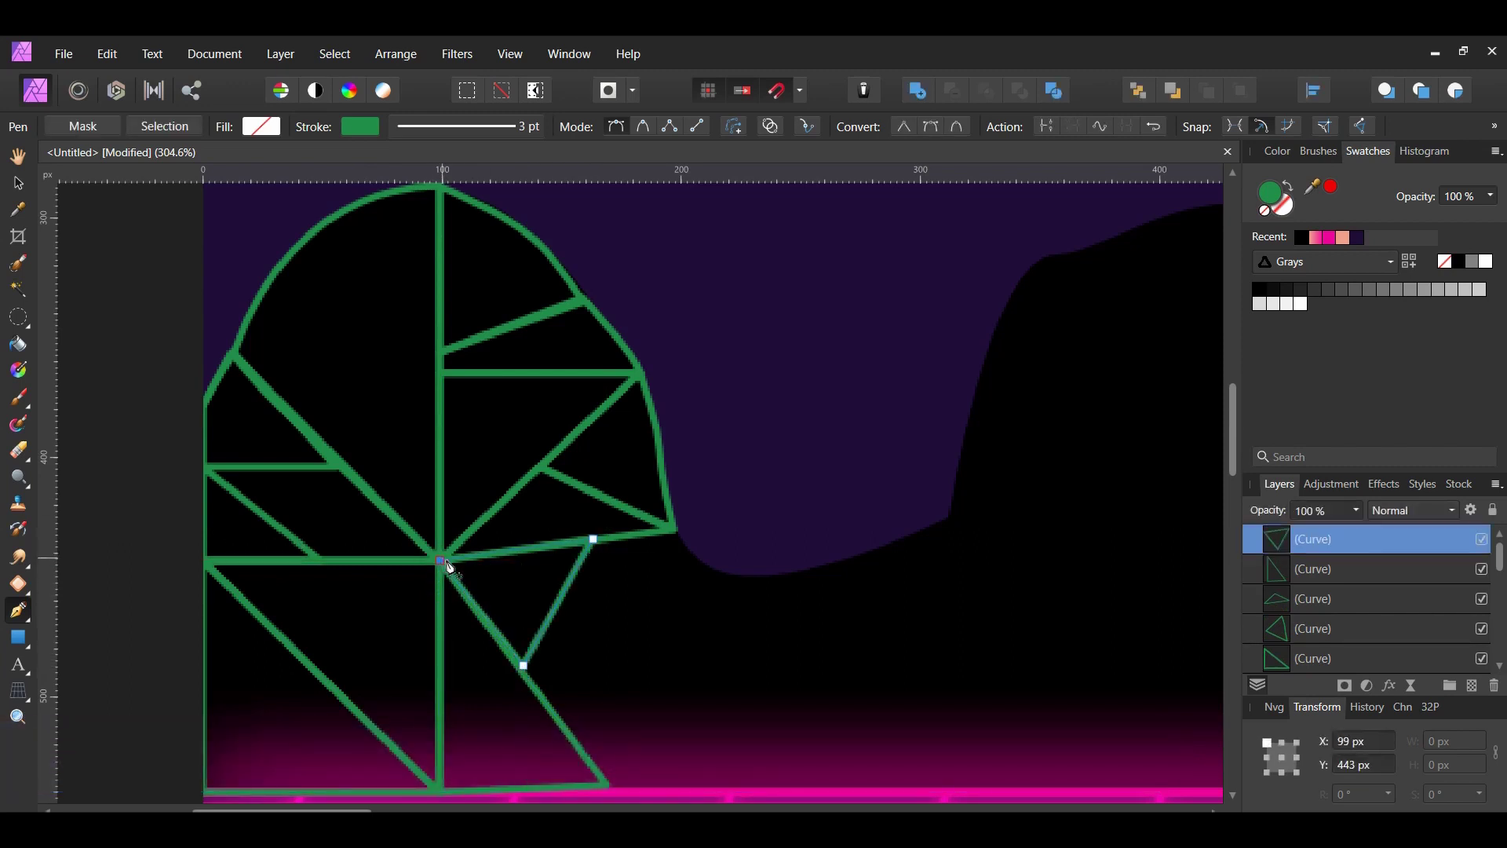
{"action": "key", "text": "ctrl+d"}
{"action": "left_click", "coordinate": [523, 665]}
{"action": "left_click", "coordinate": [675, 530]}
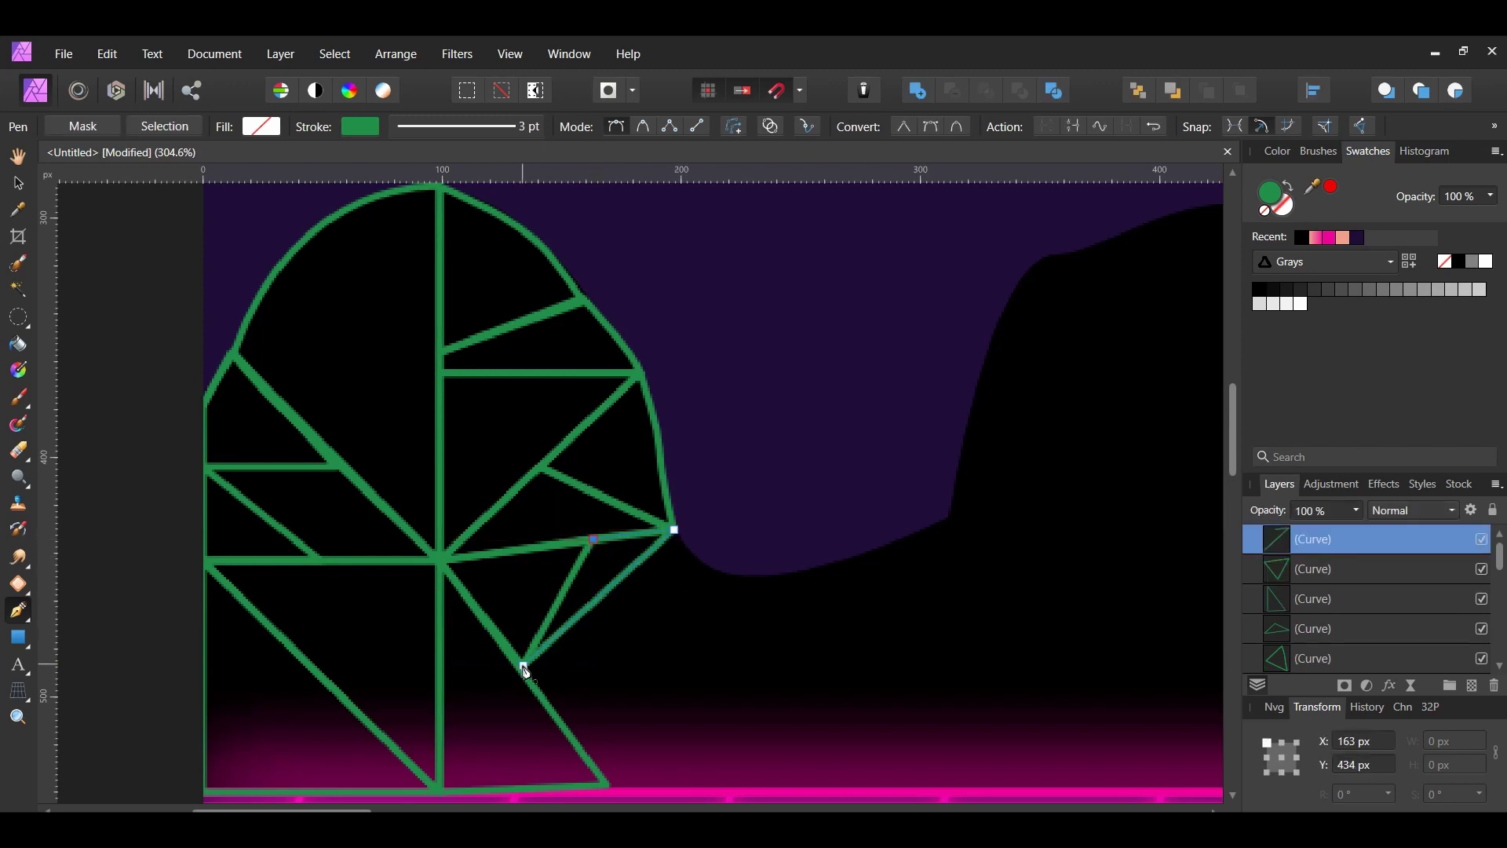
{"action": "key", "text": "ctrl+d"}
Step: Draw a closed triangle with corners at about (166, 460), (134, 487) and (169, 536) px, reaching down to the horizon
{"action": "scroll", "coordinate": [628, 667], "scroll_direction": "down", "scroll_amount": 1}
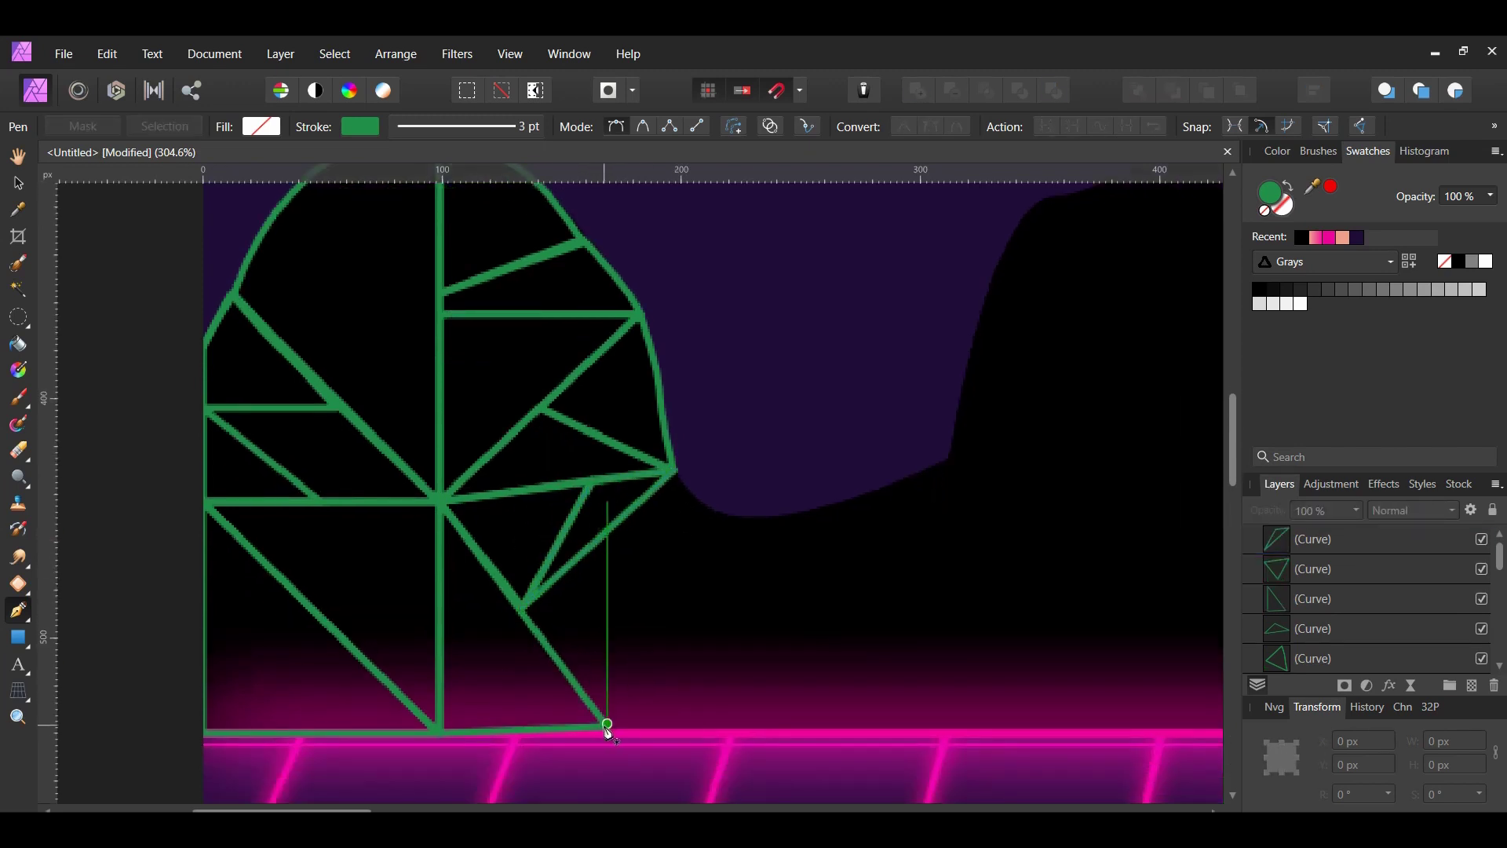
{"action": "left_click", "coordinate": [600, 542]}
{"action": "left_click", "coordinate": [523, 606]}
{"action": "left_click", "coordinate": [609, 722]}
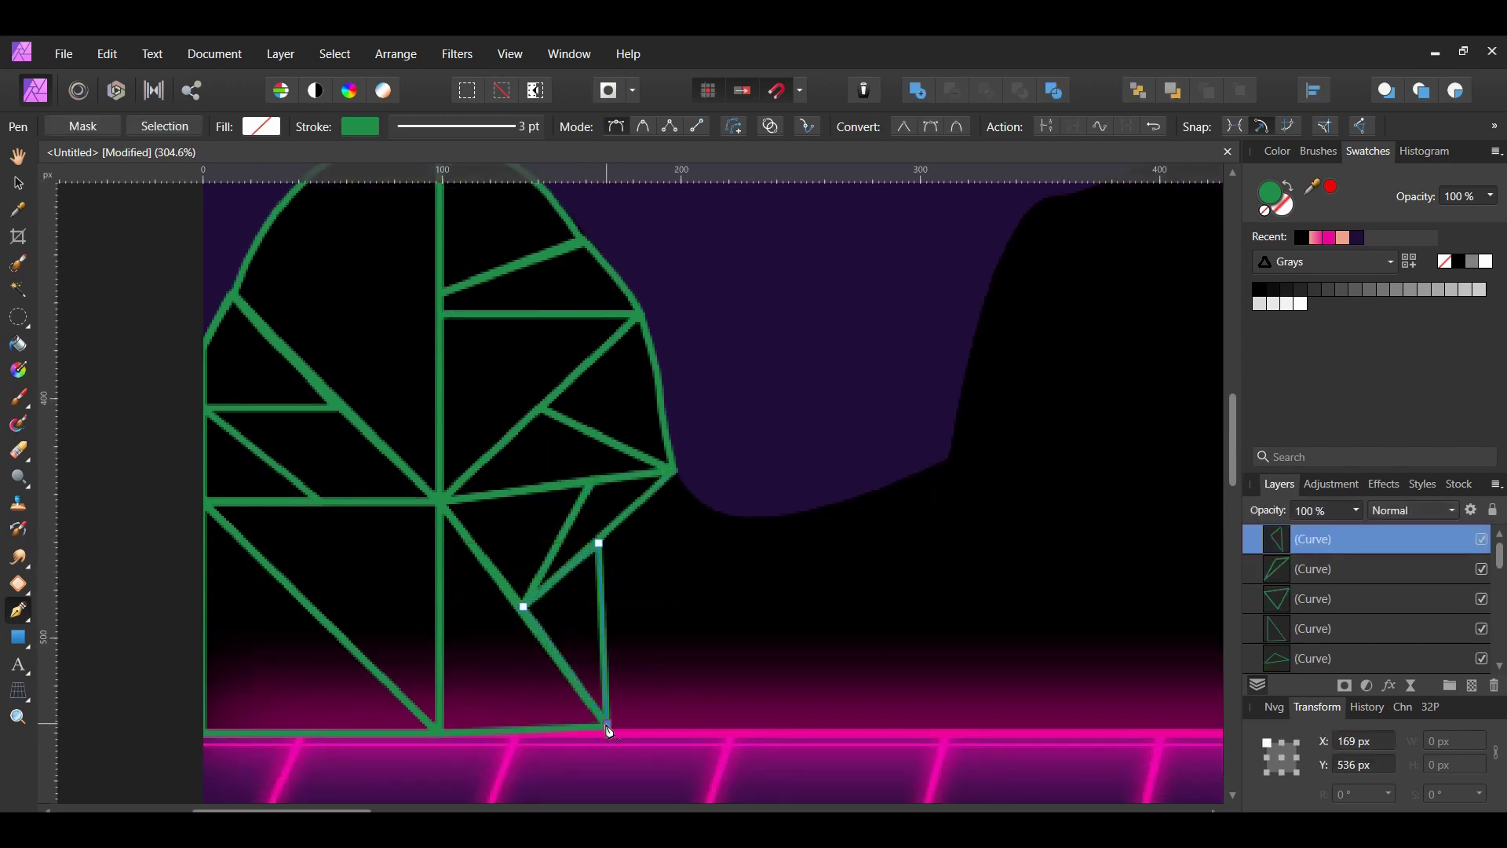
{"action": "key", "text": "ctrl+d"}
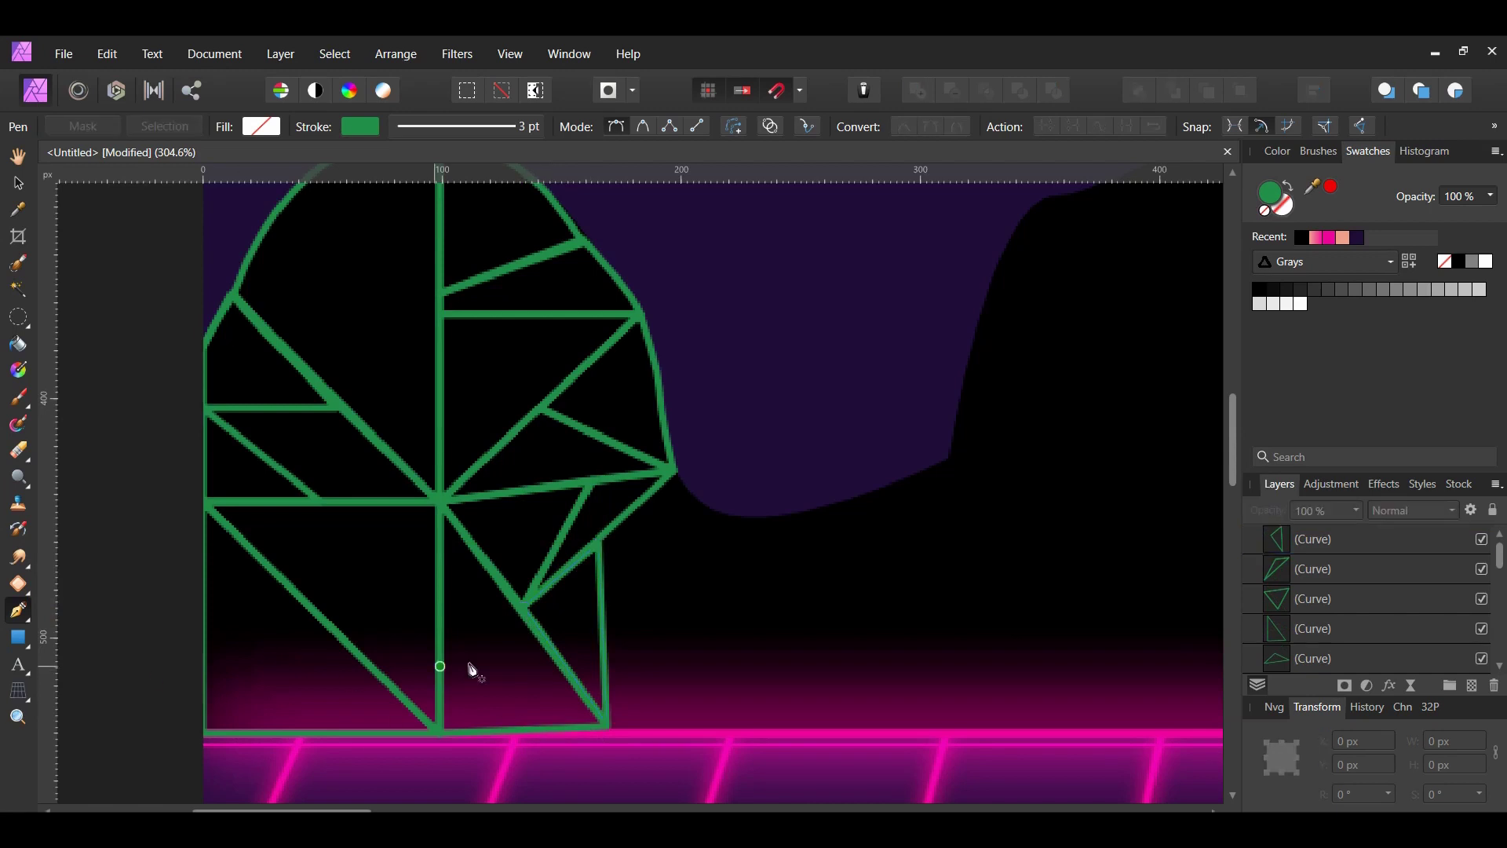
Step: Draw a closed facet between about (166, 460), (221, 449) and (197, 430) px, curving its upper edge along the valley outline
{"action": "left_click", "coordinate": [600, 543]}
{"action": "left_click", "coordinate": [731, 516]}
{"action": "mouse_move", "coordinate": [673, 471]}
{"action": "left_mouse_down"}
{"action": "mouse_move", "coordinate": [664, 440]}
{"action": "mouse_move", "coordinate": [672, 456]}
{"action": "left_mouse_up"}
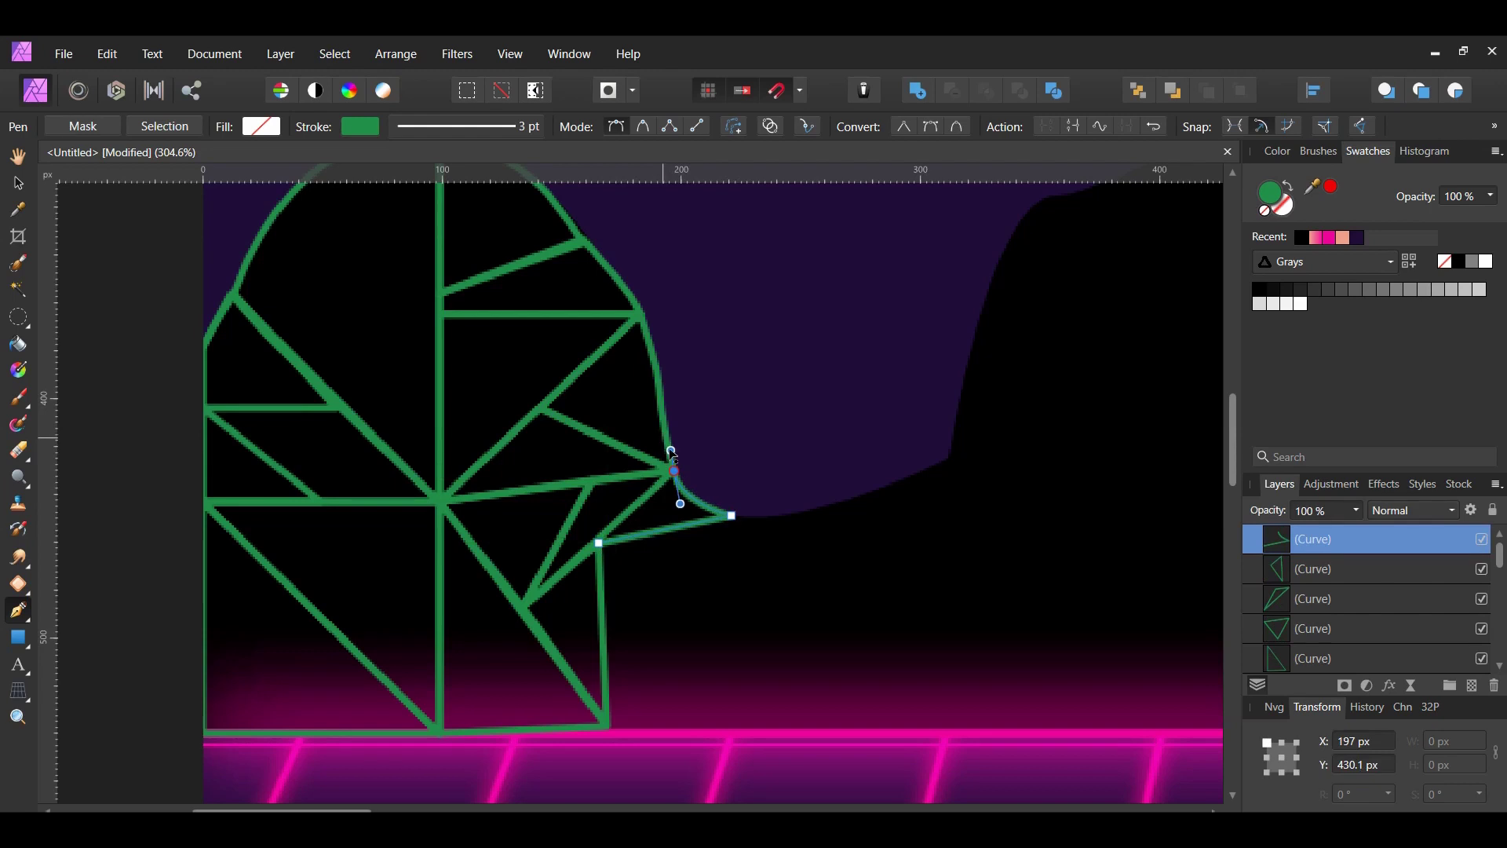
{"action": "left_click", "coordinate": [598, 542]}
Step: Draw a closed triangle inside the second hill with corners at about (312, 427), (399, 427) and (355, 365) px
{"action": "scroll", "coordinate": [847, 660], "scroll_direction": "down", "scroll_amount": 5}
{"action": "left_click", "coordinate": [438, 473]}
{"action": "left_click", "coordinate": [524, 474]}
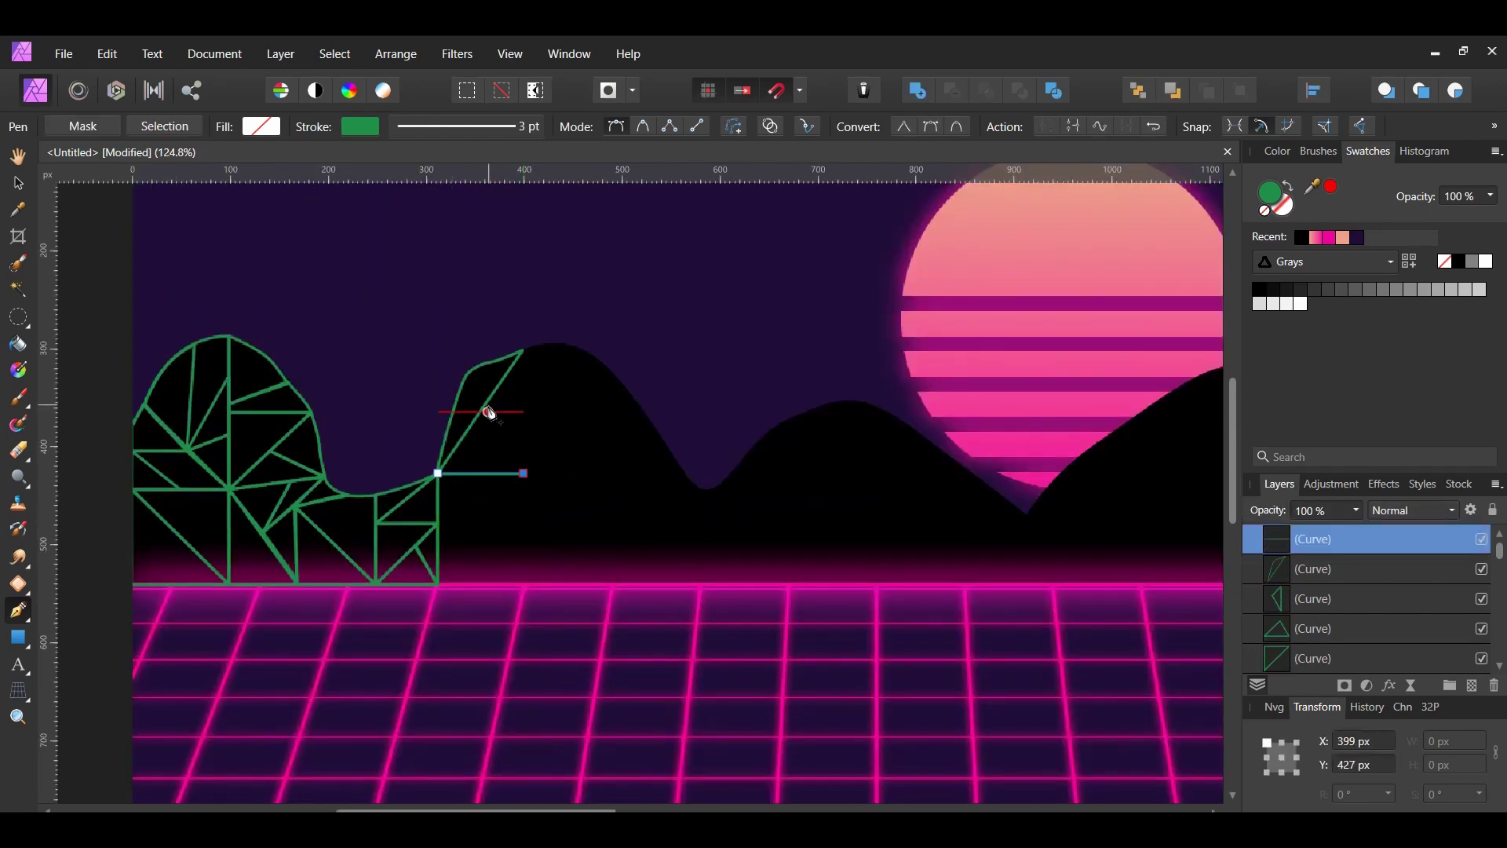
{"action": "scroll", "coordinate": [487, 410], "scroll_direction": "up", "scroll_amount": 4}
{"action": "left_click", "coordinate": [470, 415]}
{"action": "left_click", "coordinate": [388, 537]}
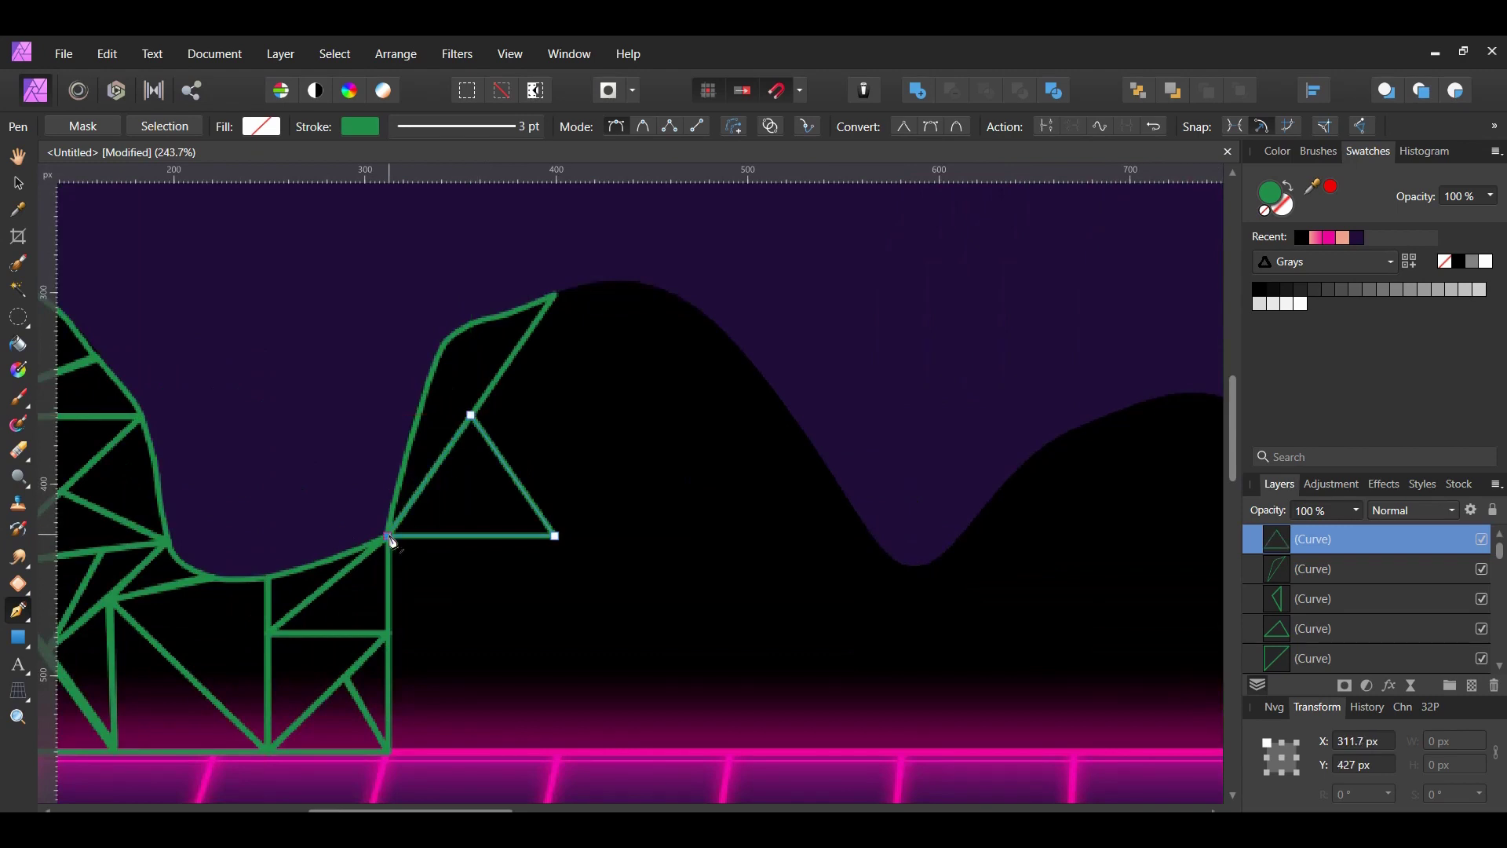
{"action": "left_click", "coordinate": [458, 516], "text": "ctrl"}
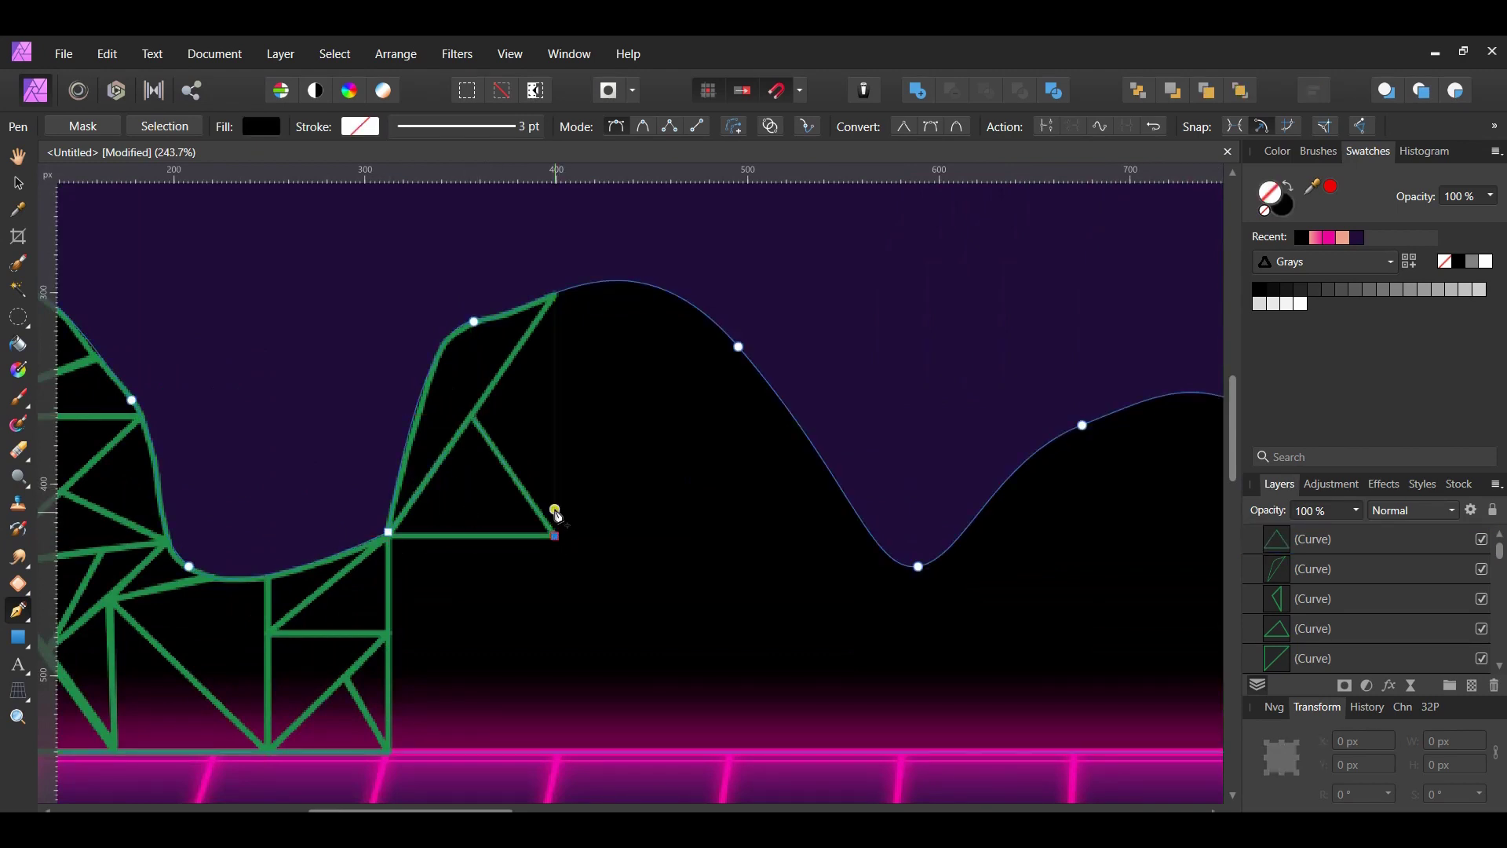
Step: Draw a closed triangle beside it with corners at about (355, 365), (399, 427) and (399, 301) px
{"action": "left_click", "coordinate": [471, 415]}
{"action": "left_click", "coordinate": [555, 540]}
{"action": "key", "text": "Escape"}
Step: Draw a closed triangle below the second hill's first facets, with corners at about (312, 427), (312, 478) and (365, 427) px
{"action": "scroll", "coordinate": [242, 457], "scroll_direction": "down", "scroll_amount": 5}
{"action": "scroll", "coordinate": [724, 573], "scroll_direction": "up", "scroll_amount": 4}
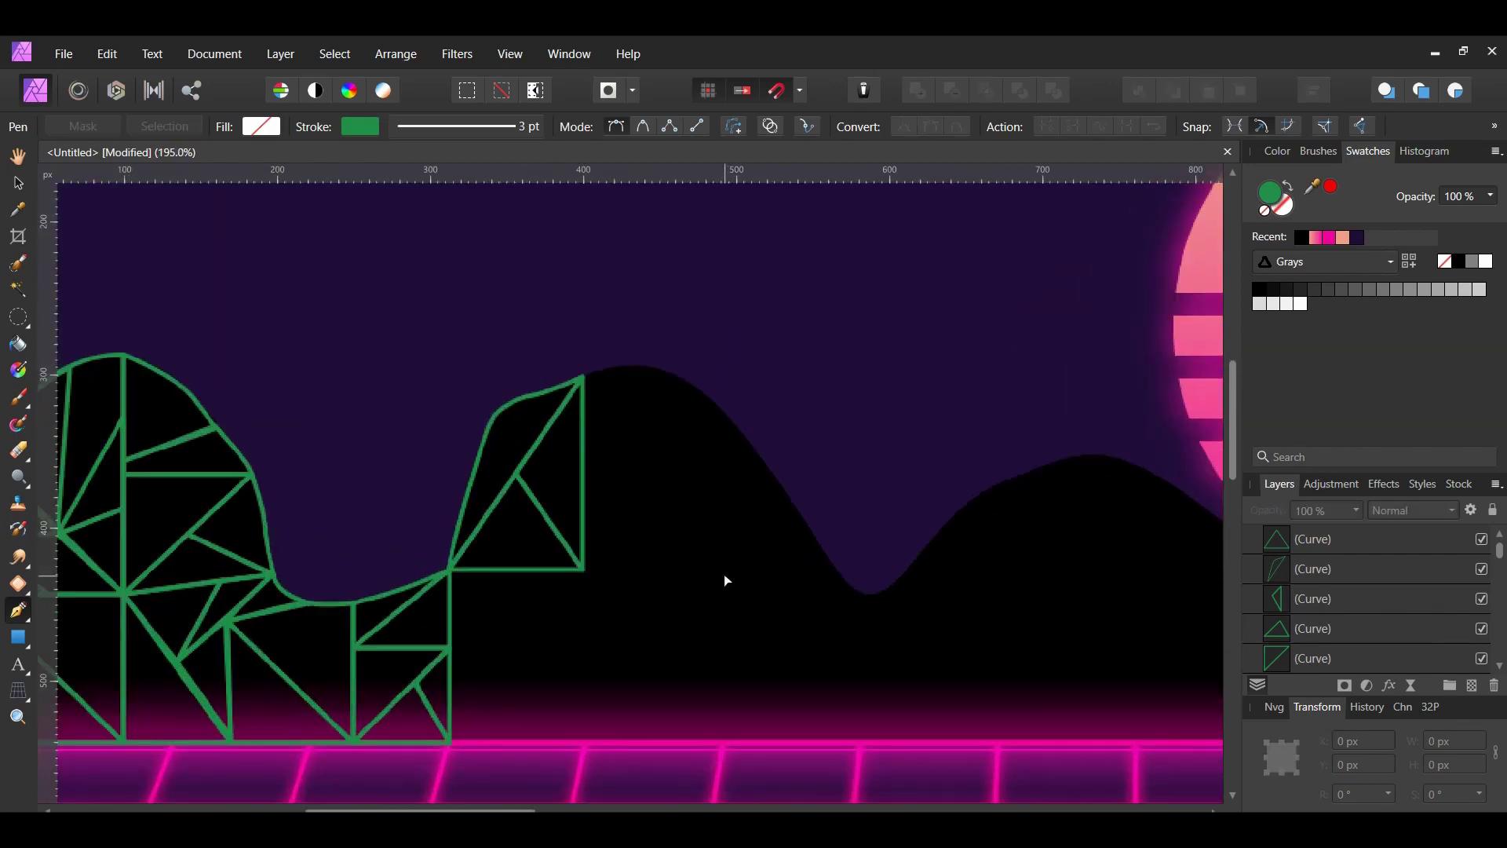
{"action": "left_click", "coordinate": [448, 569]}
{"action": "left_click", "coordinate": [448, 647]}
{"action": "left_click", "coordinate": [530, 569]}
{"action": "key", "text": "Escape"}
Step: Draw two closed triangles sharing the edge from about (365, 427) to (377, 540) px, with third corners at about (312, 478) and (399, 427) px
{"action": "left_click", "coordinate": [448, 647]}
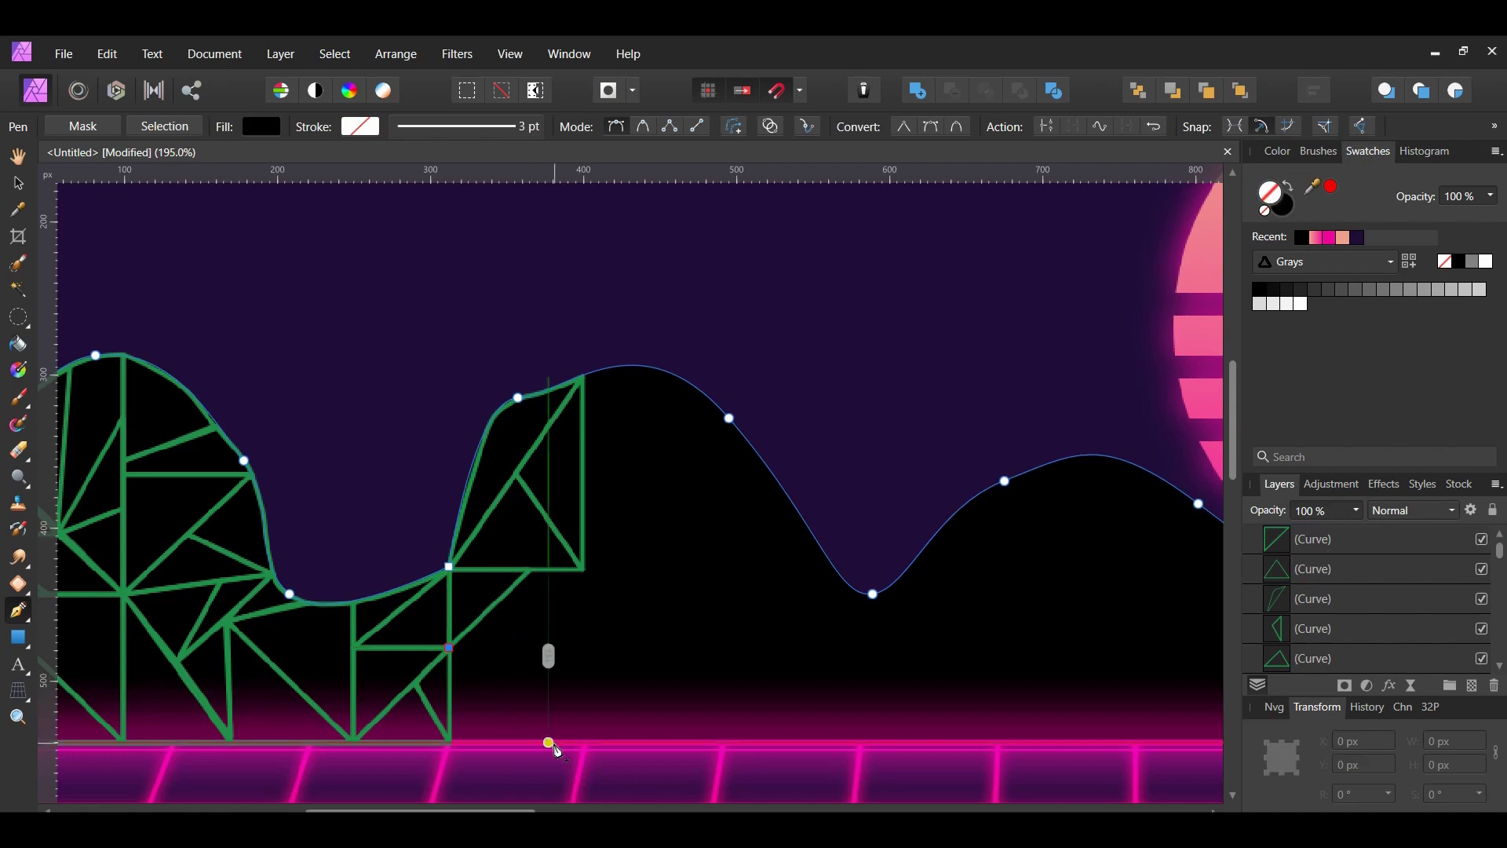
{"action": "left_click", "coordinate": [548, 742]}
{"action": "left_click", "coordinate": [448, 741]}
{"action": "key", "text": "ctrl+z"}
{"action": "left_click", "coordinate": [530, 569]}
{"action": "left_click", "coordinate": [448, 647]}
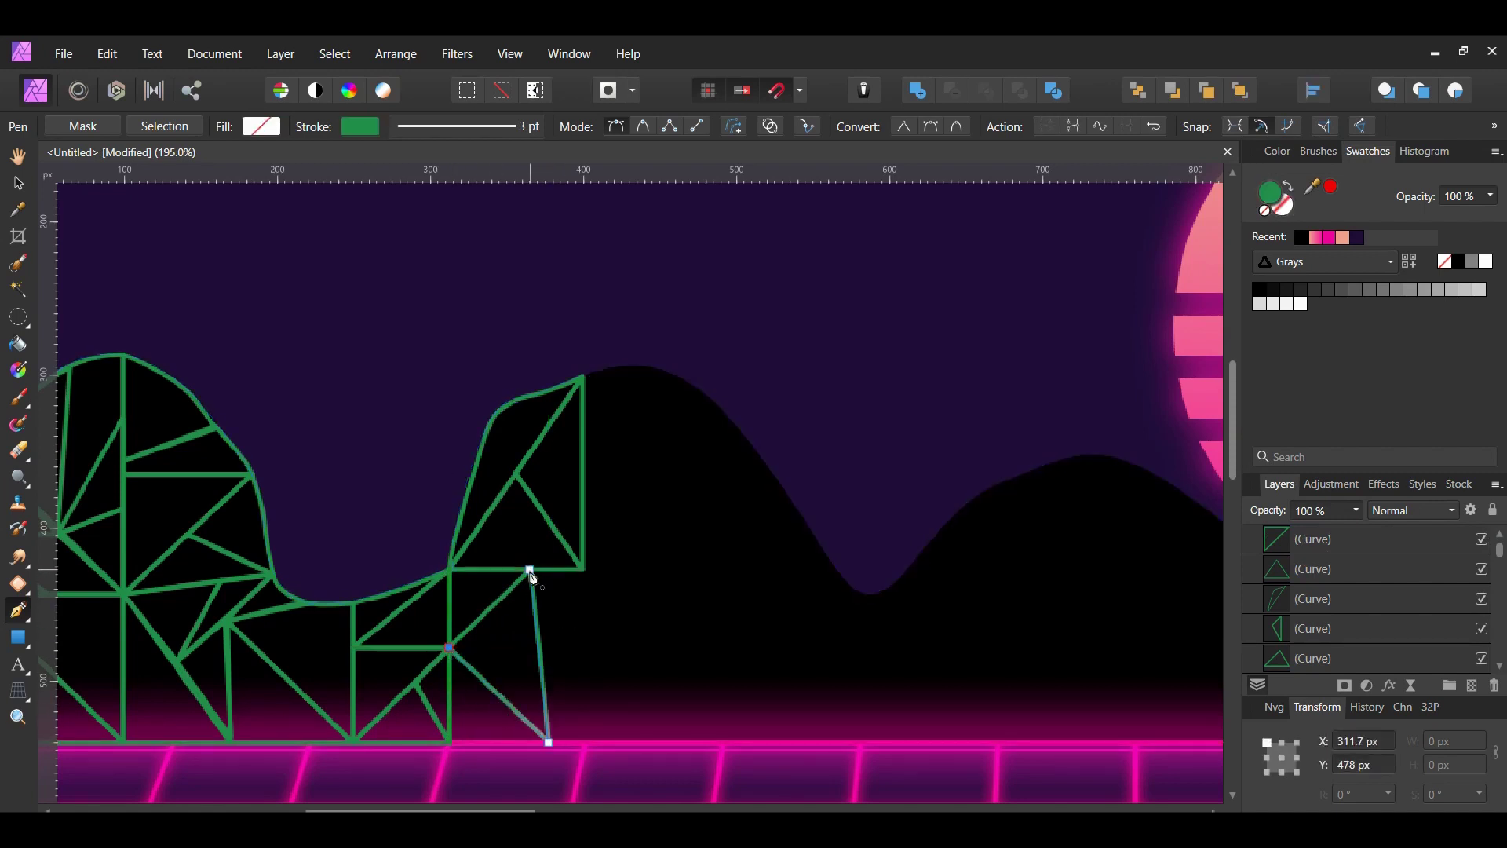
{"action": "left_click", "coordinate": [606, 665]}
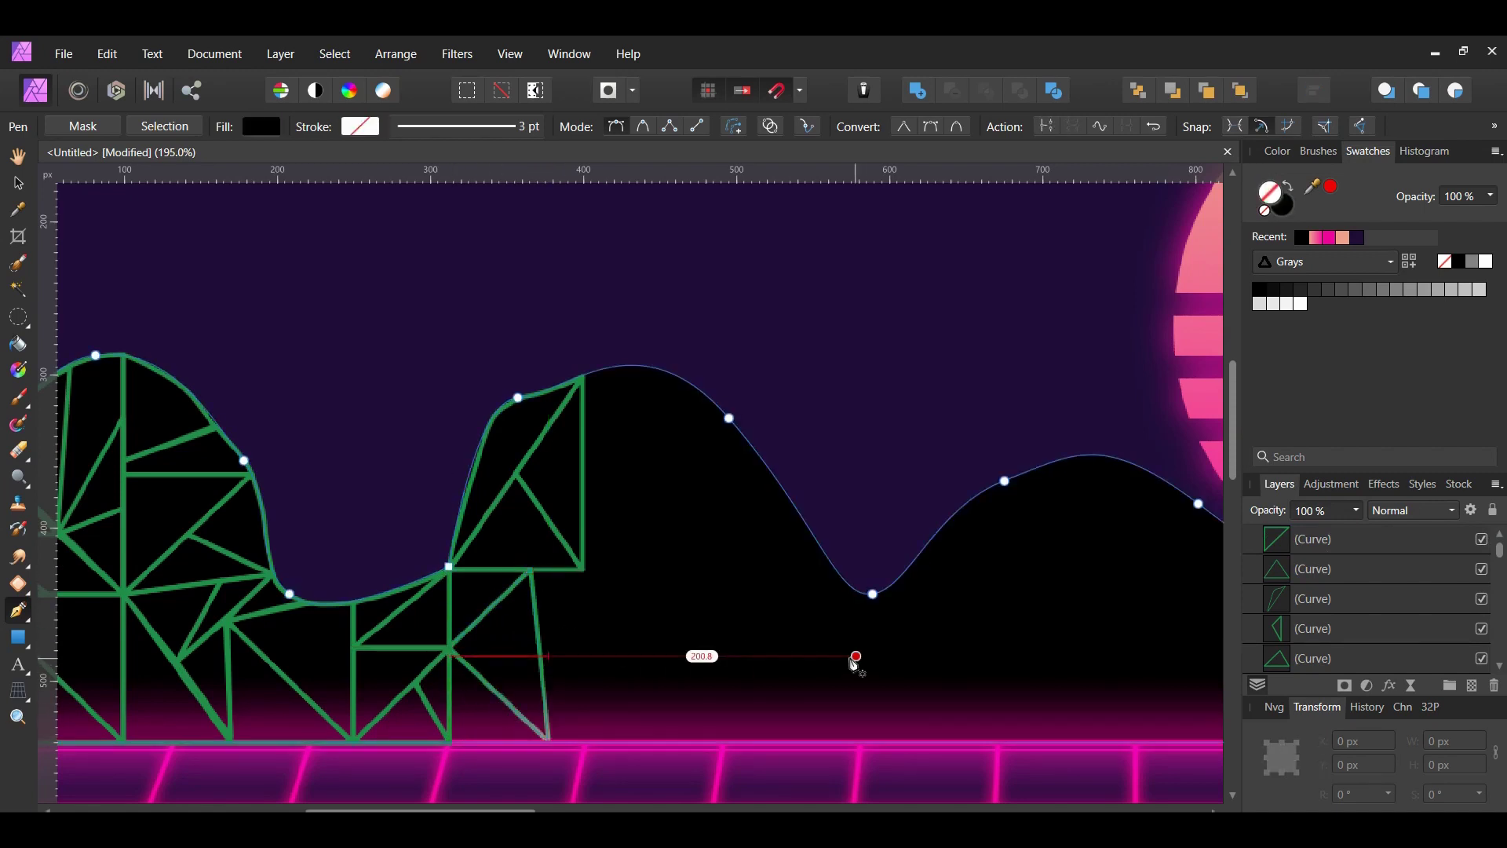
{"action": "left_click", "coordinate": [548, 740]}
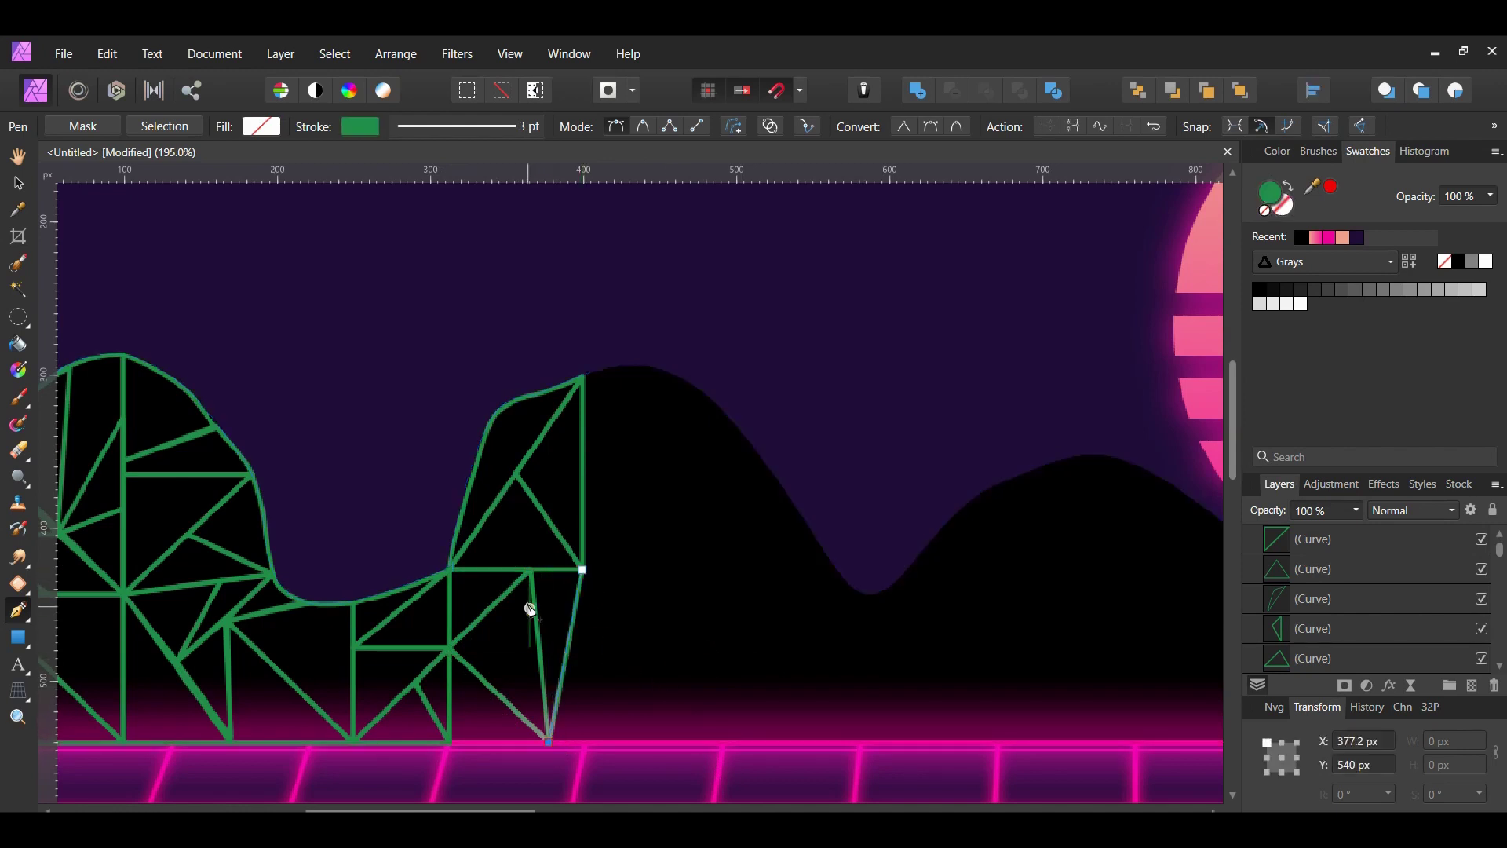
{"action": "left_click", "coordinate": [582, 570]}
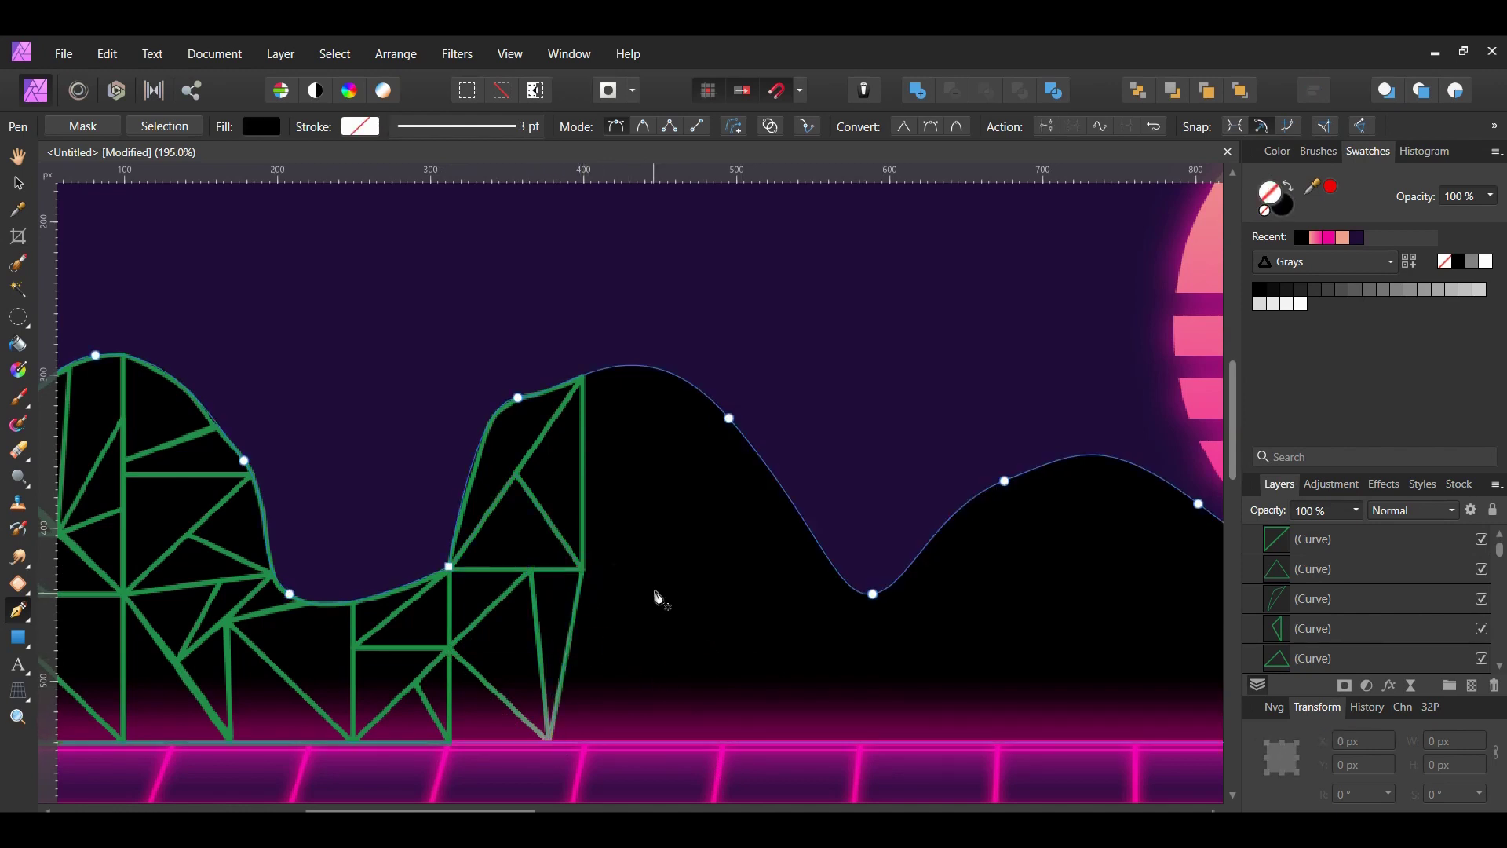
Step: Draw a closed triangle inside the second hill with corners at about (473, 380), (399, 427) and (399, 348) px
{"action": "left_click", "coordinate": [695, 497]}
{"action": "left_click", "coordinate": [583, 569]}
{"action": "left_click", "coordinate": [582, 448]}
{"action": "left_click", "coordinate": [694, 497]}
Step: Draw a closed triangle above that facet with corners at about (399, 301), (447, 367) and (399, 348) px
{"action": "left_click", "coordinate": [583, 377]}
{"action": "left_click", "coordinate": [655, 473]}
{"action": "left_click", "coordinate": [582, 448]}
{"action": "key", "text": "Escape"}
Step: Draw a closed triangle reaching the second hill's right slope, with corners at about (447, 367), (499, 334) and (473, 380) px
{"action": "scroll", "coordinate": [1098, 746], "scroll_direction": "up", "scroll_amount": 1}
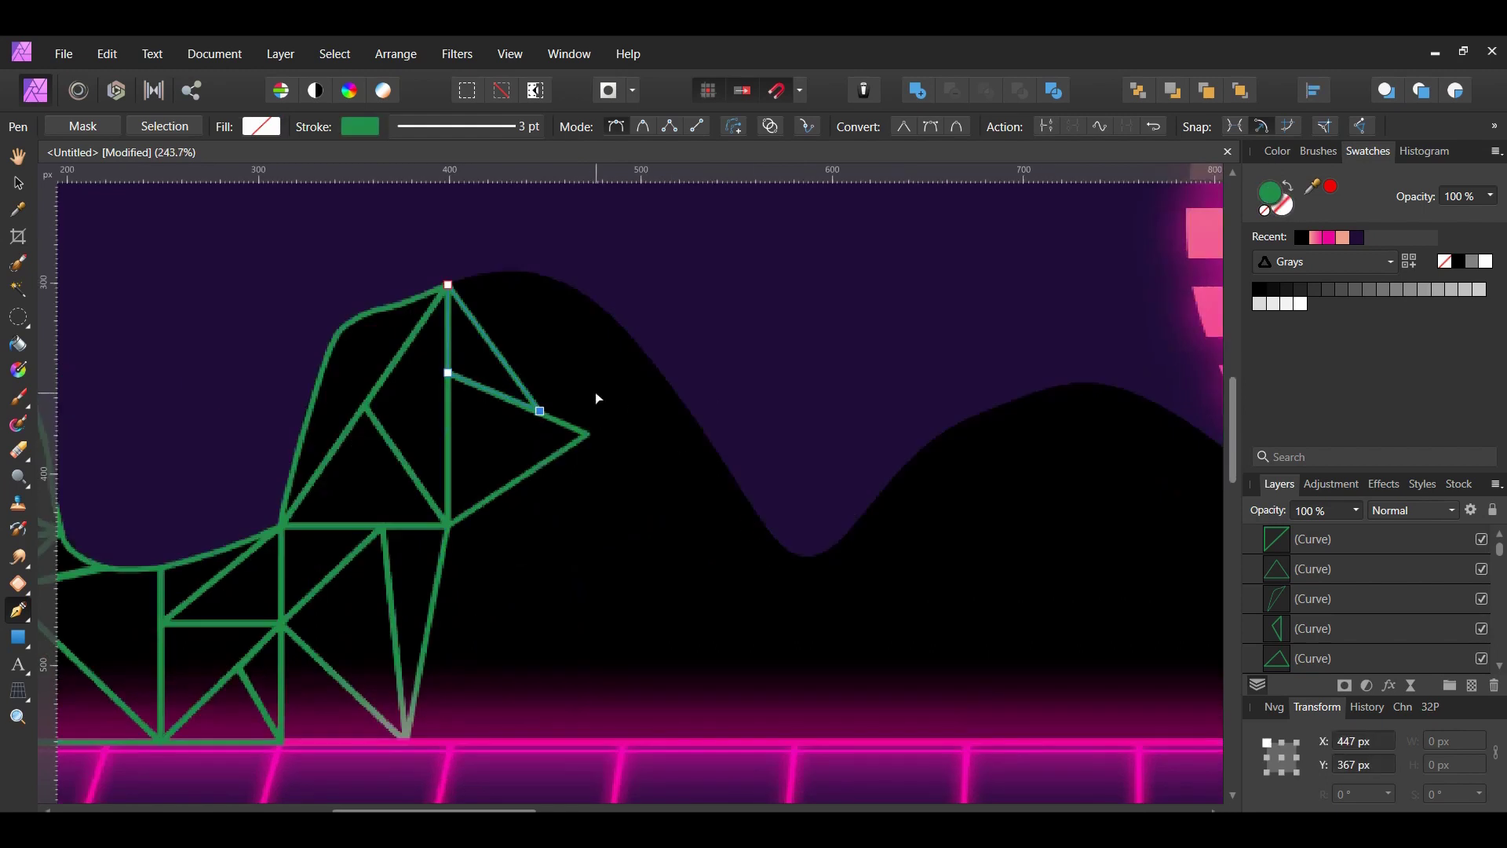
{"action": "left_click", "coordinate": [540, 411]}
{"action": "left_click", "coordinate": [640, 347]}
{"action": "left_click", "coordinate": [589, 435]}
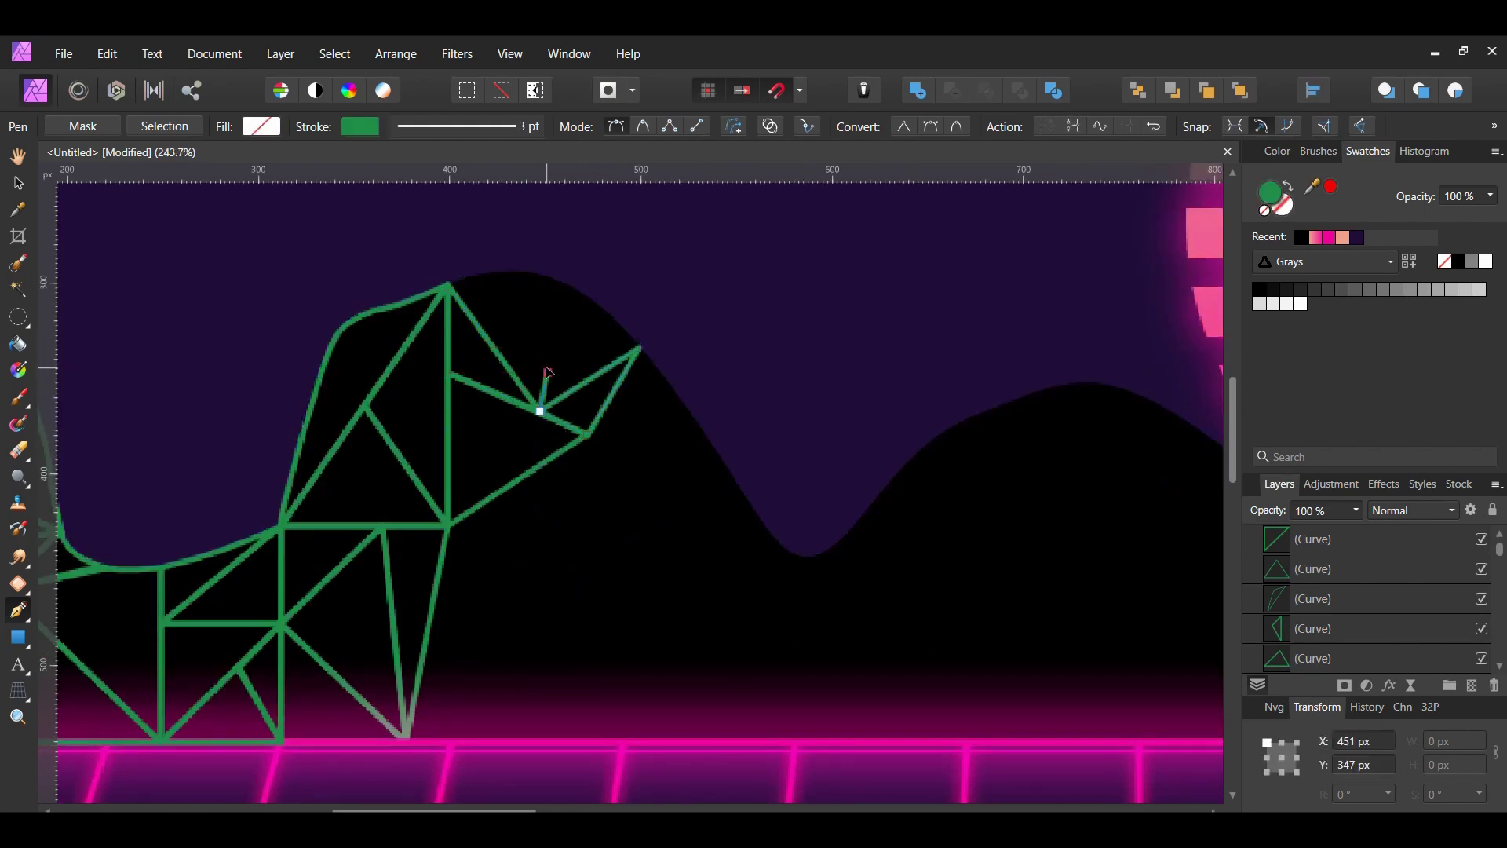
{"action": "key", "text": "Escape"}
Step: Draw a closed facet between about (447, 367), (447, 295) and (399, 301) px, with its top edge following the second hill's crest
{"action": "left_click", "coordinate": [540, 411]}
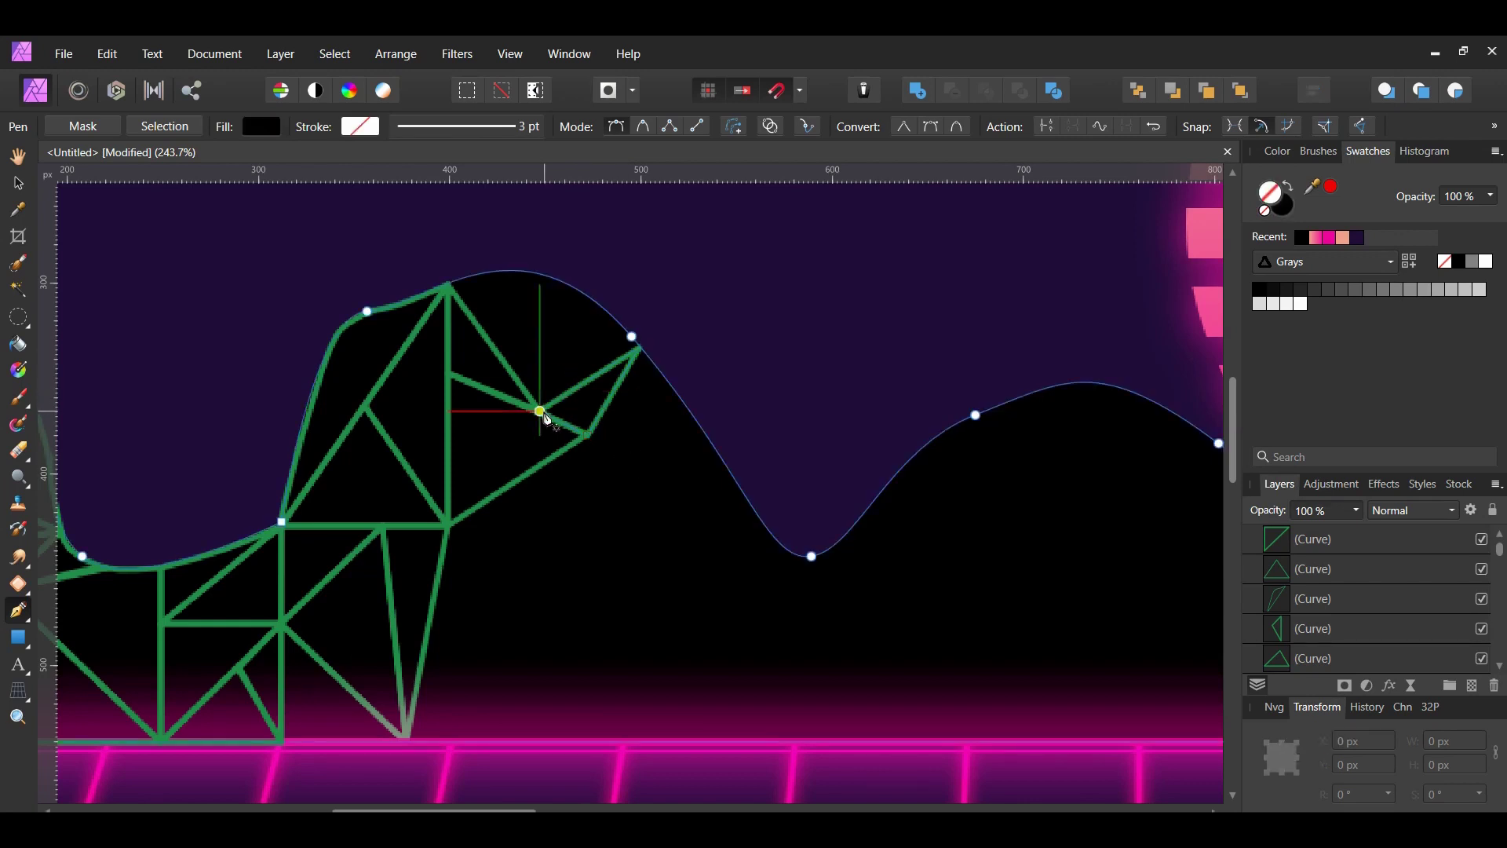
{"action": "left_click", "coordinate": [540, 274]}
{"action": "left_click", "coordinate": [447, 284]}
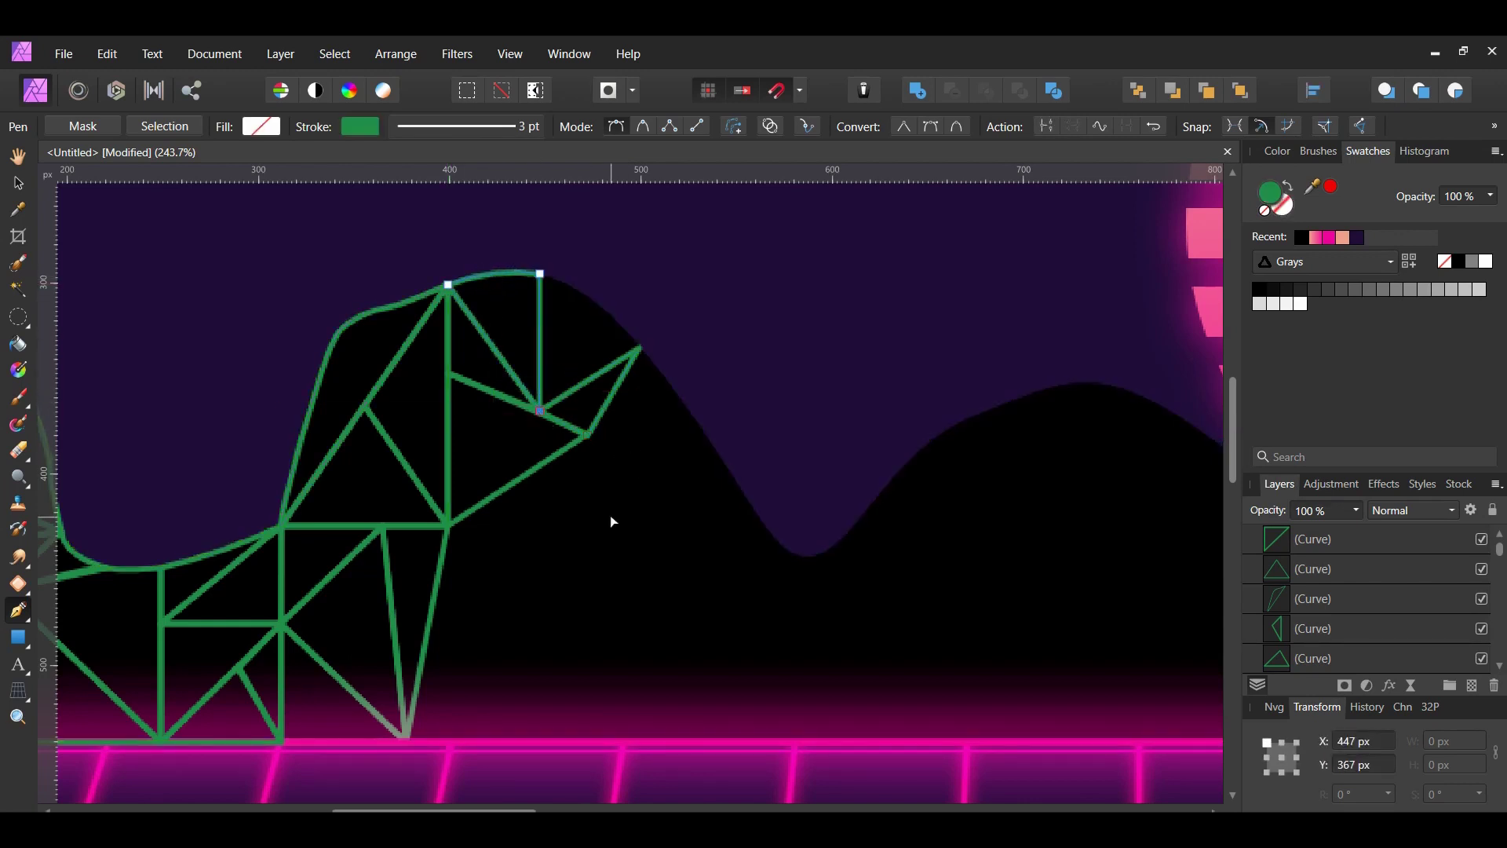
Step: Draw a closed facet between about (447, 295), (499, 334) and (447, 367) px, bending its outer edge to match the hill outline
{"action": "left_click", "coordinate": [540, 273]}
{"action": "left_click", "coordinate": [640, 347]}
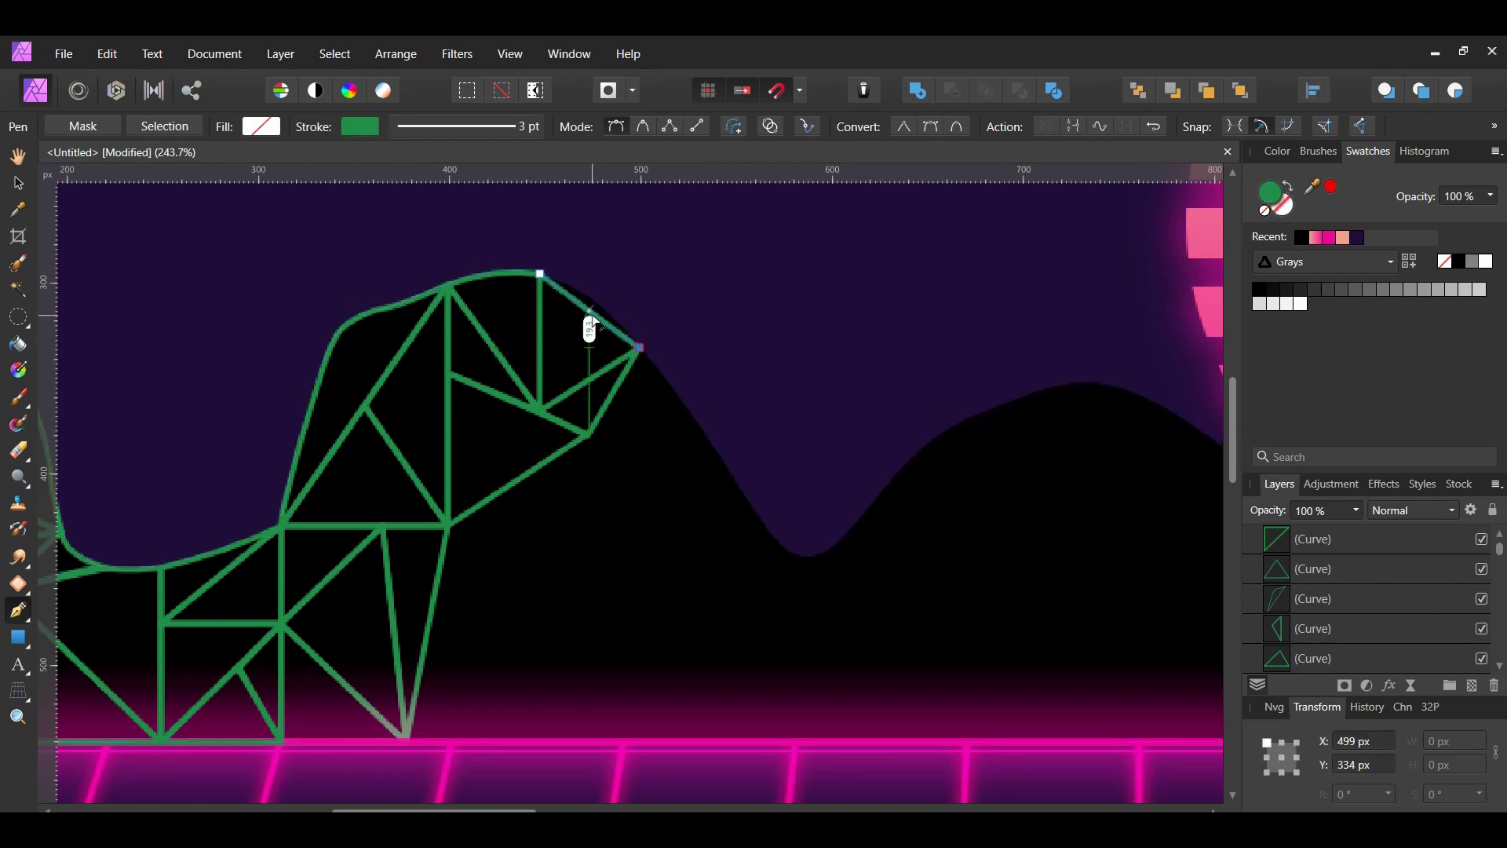
{"action": "left_click_drag", "start_coordinate": [592, 317], "coordinate": [597, 311]}
{"action": "left_click", "coordinate": [540, 411]}
{"action": "left_click", "coordinate": [540, 273]}
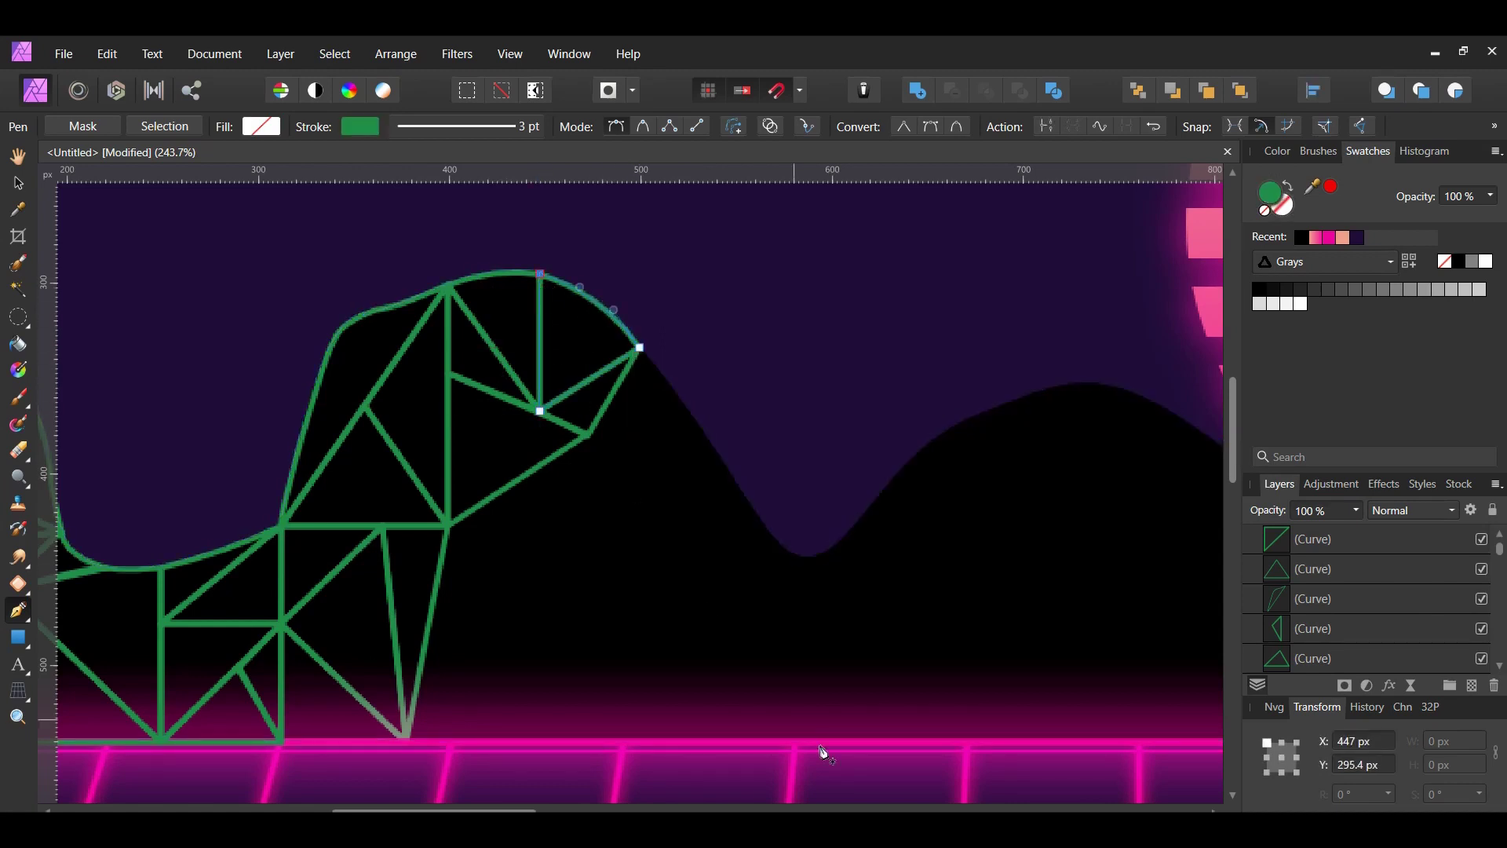
Step: Draw a closed facet between about (555, 414), (589, 443) and (500, 498) px, following the second hill's slope into the valley
{"action": "scroll", "coordinate": [706, 611], "scroll_direction": "down", "scroll_amount": 3}
{"action": "left_click", "coordinate": [363, 488]}
{"action": "left_click", "coordinate": [296, 592]}
{"action": "left_click", "coordinate": [364, 488]}
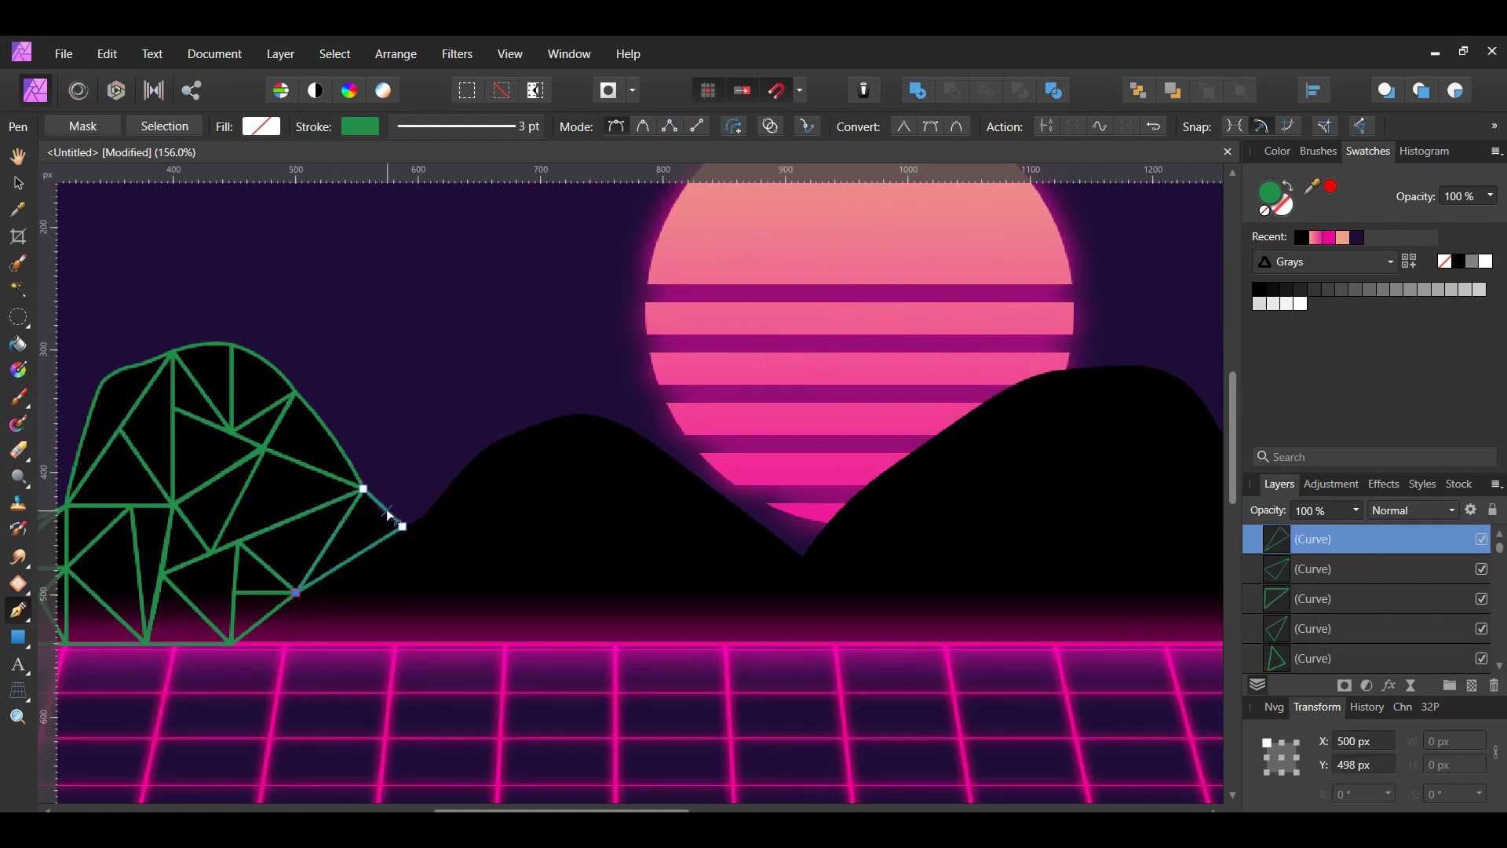
{"action": "left_click", "coordinate": [292, 615]}
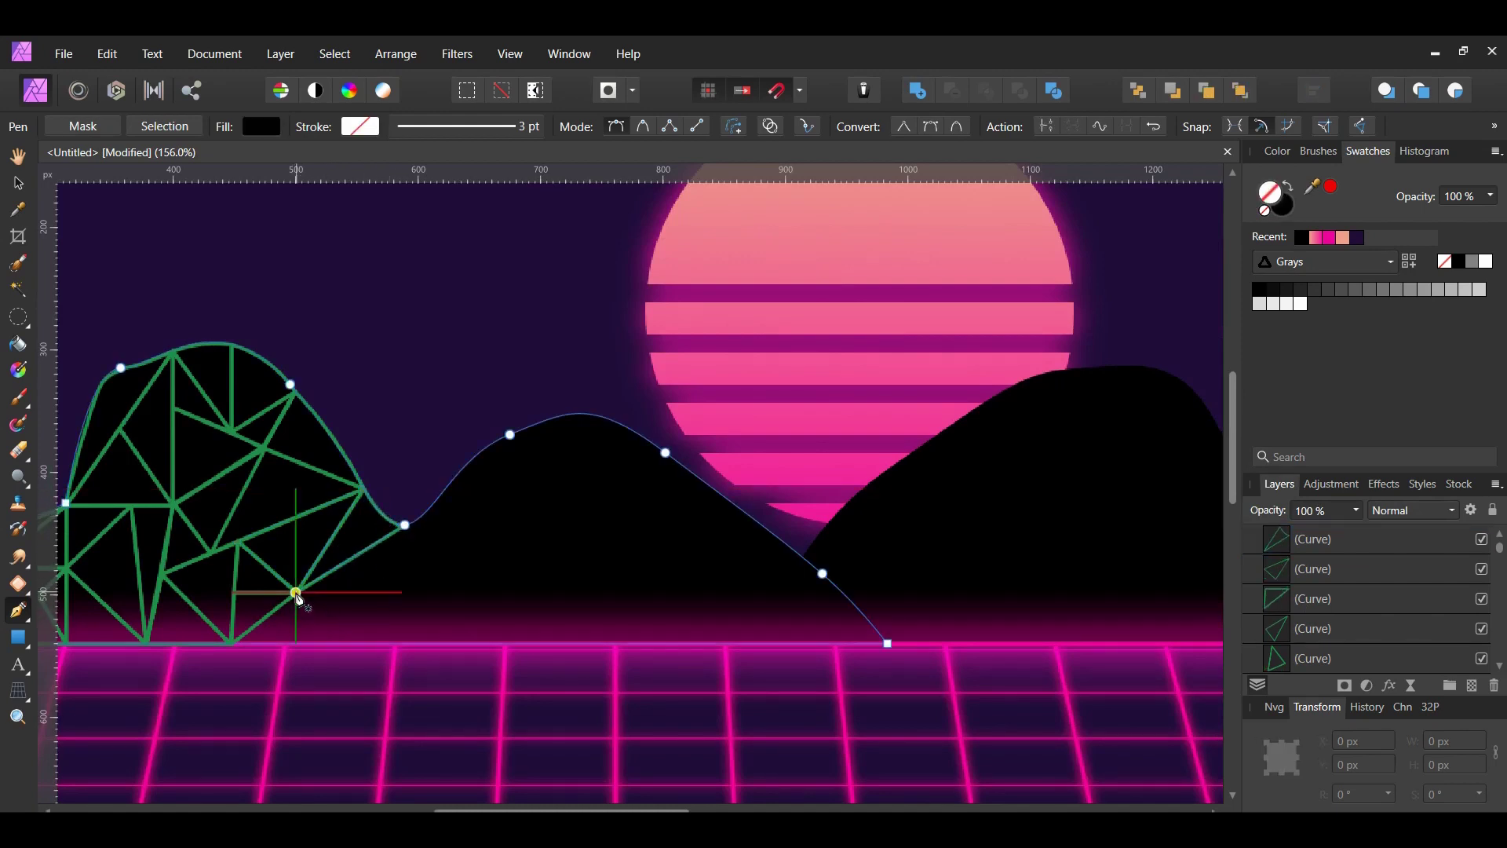
Step: Draw a closed triangle between about (500, 498), (523, 540) and (452, 540) px, and move its lower-left corner to about (447, 540) px
{"action": "left_click", "coordinate": [326, 644]}
{"action": "left_click", "coordinate": [237, 644]}
{"action": "left_click", "coordinate": [296, 592]}
{"action": "left_click", "coordinate": [325, 643]}
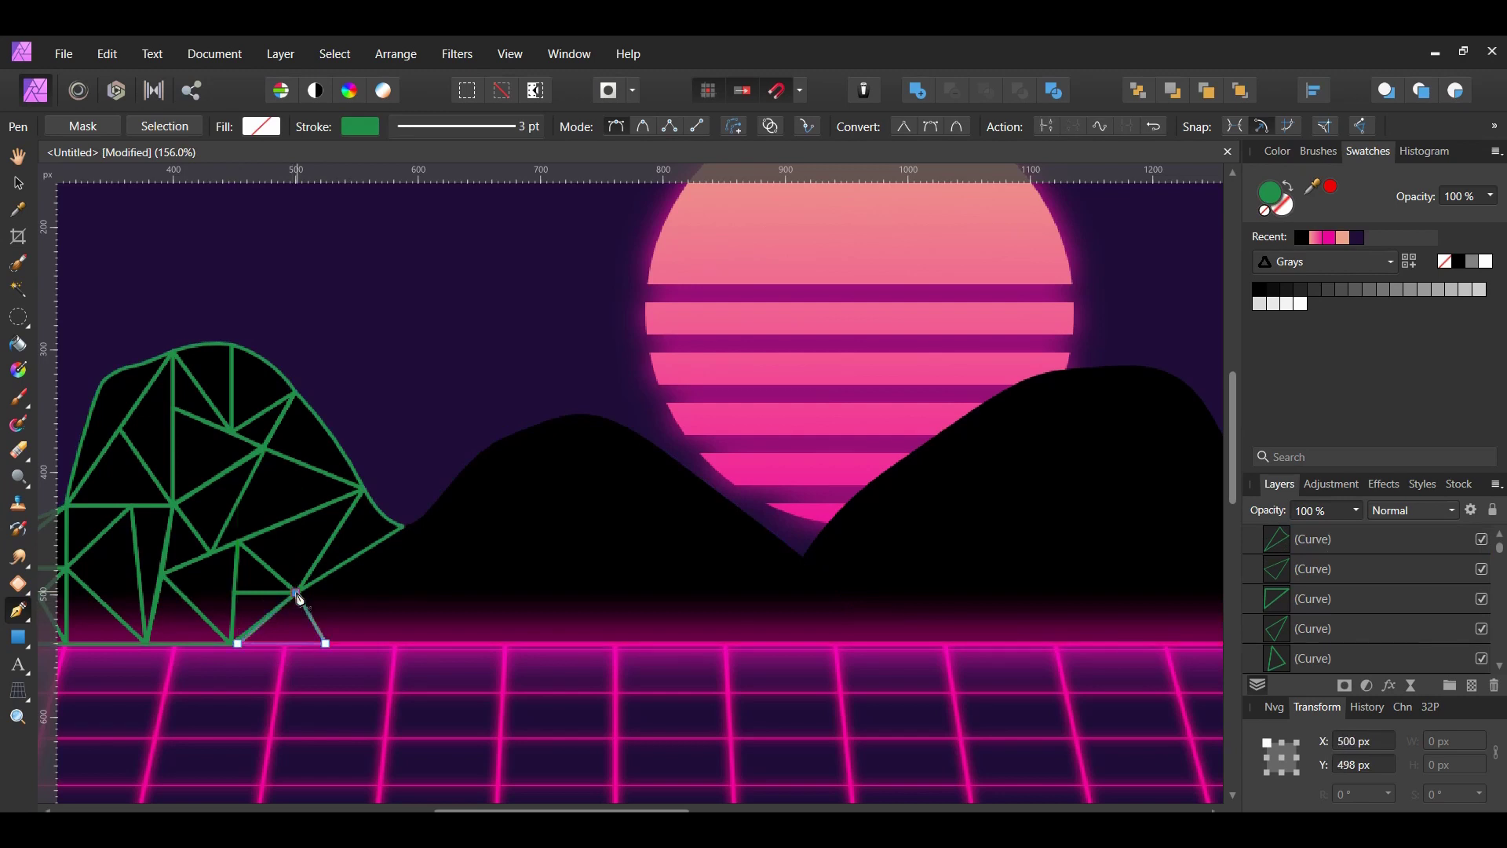
{"action": "scroll", "coordinate": [227, 646], "scroll_direction": "up", "scroll_amount": 3}
{"action": "left_click_drag", "start_coordinate": [236, 649], "coordinate": [223, 647]}
{"action": "left_click", "coordinate": [403, 633]}
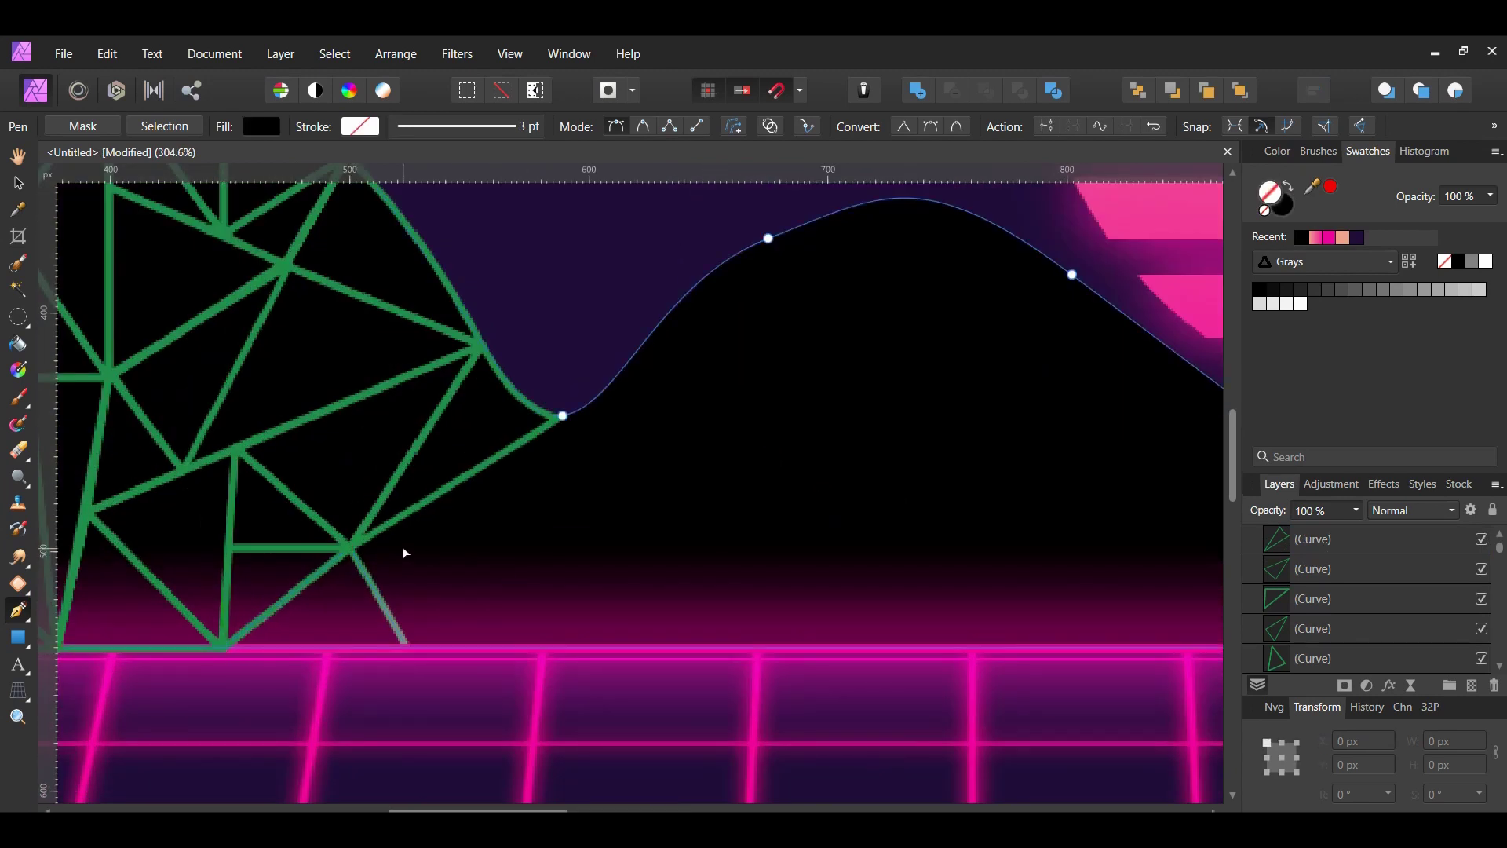
Step: Draw two closed triangles sharing the edge from about (500, 498) to (555, 507) px, with third corners at about (524, 540) and (589, 443) px
{"action": "left_click", "coordinate": [350, 545]}
{"action": "left_click", "coordinate": [482, 568]}
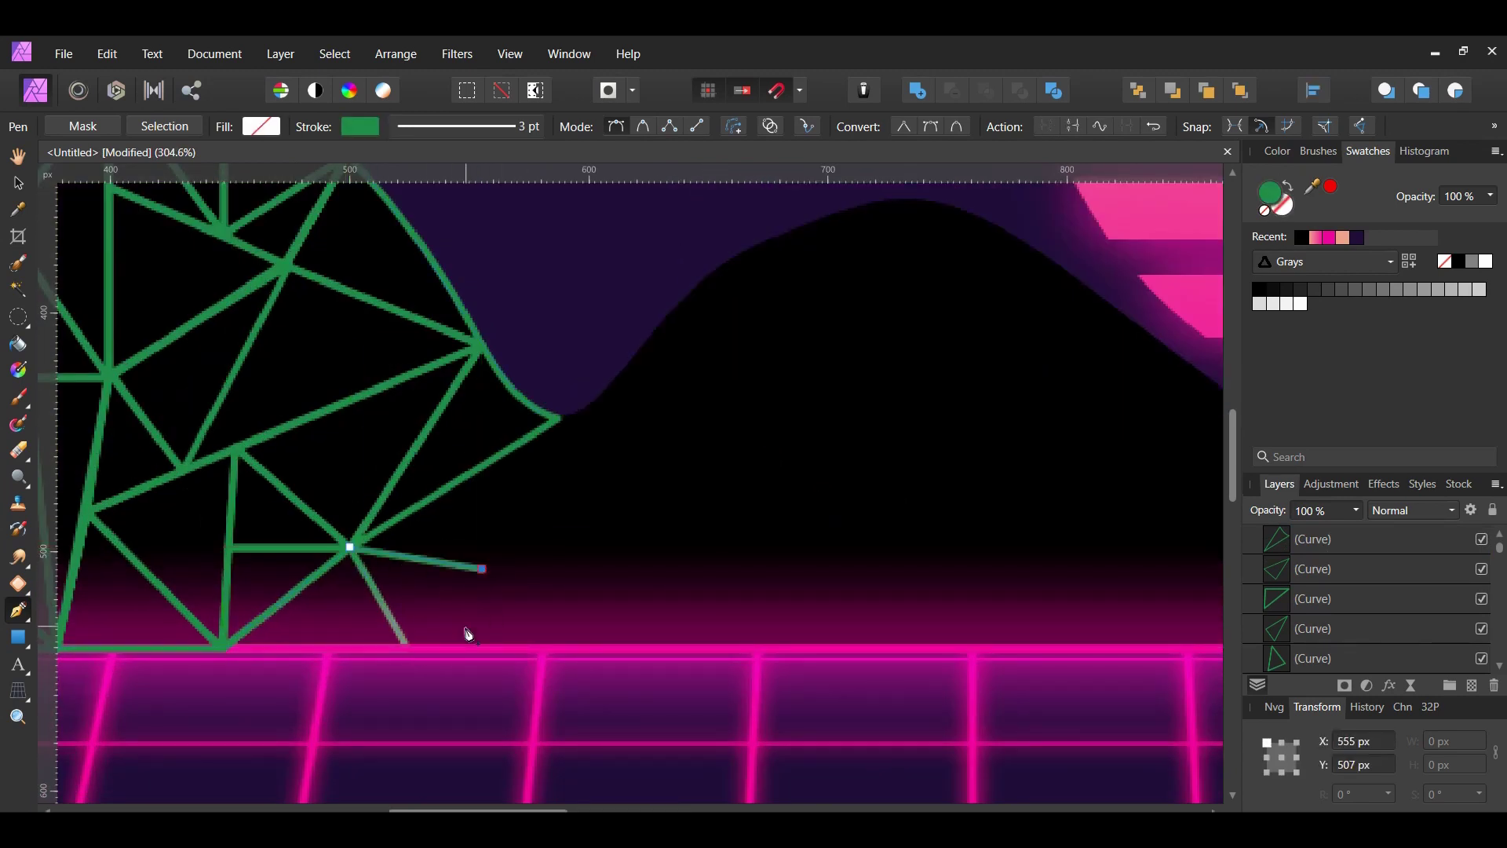
{"action": "left_click", "coordinate": [407, 647]}
{"action": "left_click", "coordinate": [350, 547]}
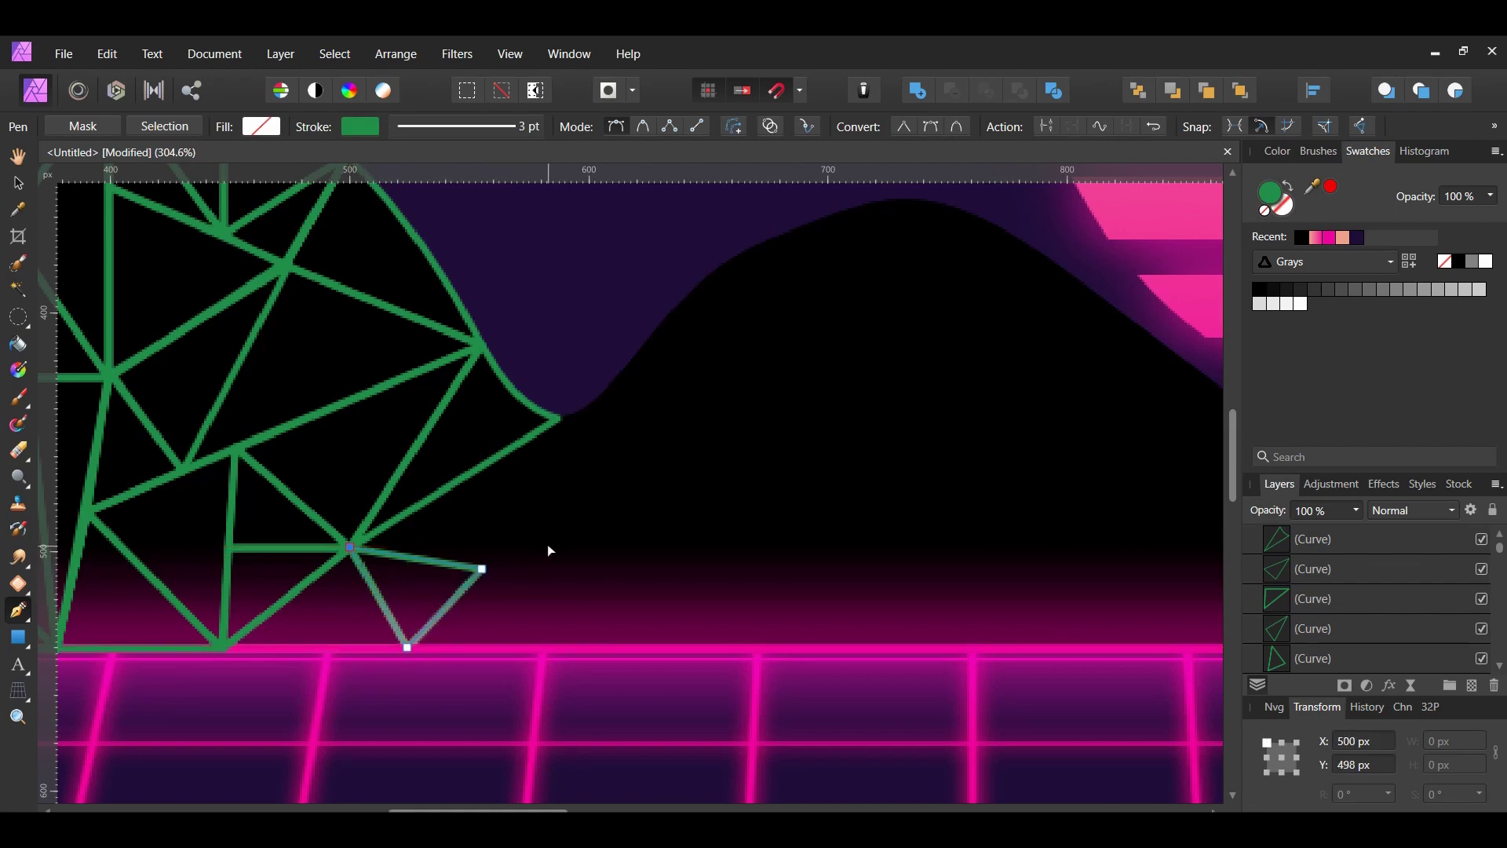
{"action": "key", "text": "Escape"}
{"action": "left_click", "coordinate": [563, 416]}
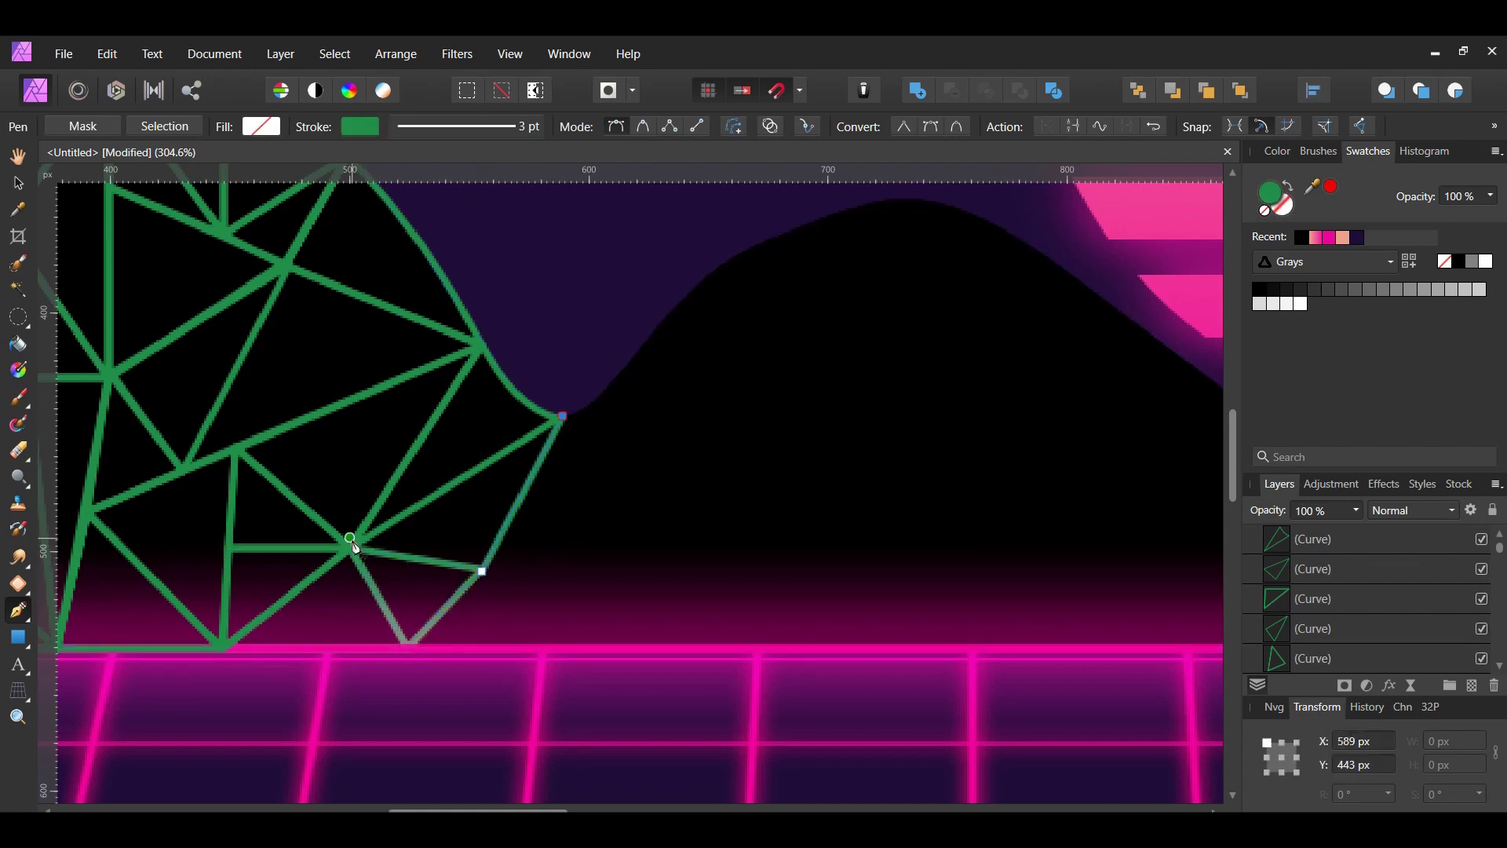
{"action": "left_click", "coordinate": [482, 571]}
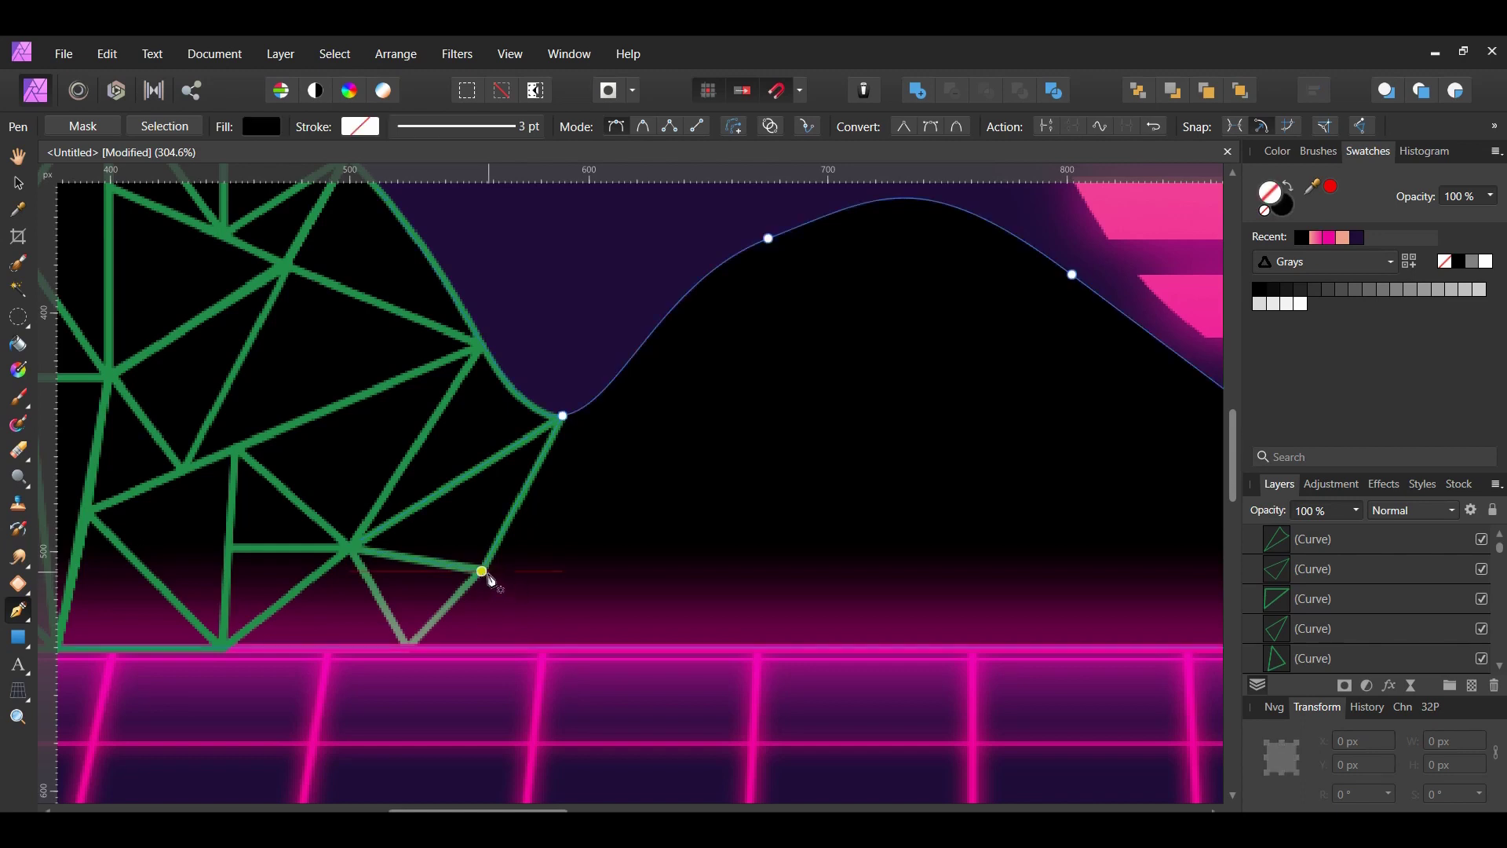
Step: Draw two closed triangles sharing the edge from about (555, 507) to (572, 540) px, with third corners at about (527, 540) and (572, 476) px
{"action": "left_click", "coordinate": [522, 646]}
{"action": "left_click", "coordinate": [415, 646]}
{"action": "left_click", "coordinate": [481, 571]}
{"action": "key", "text": "Escape"}
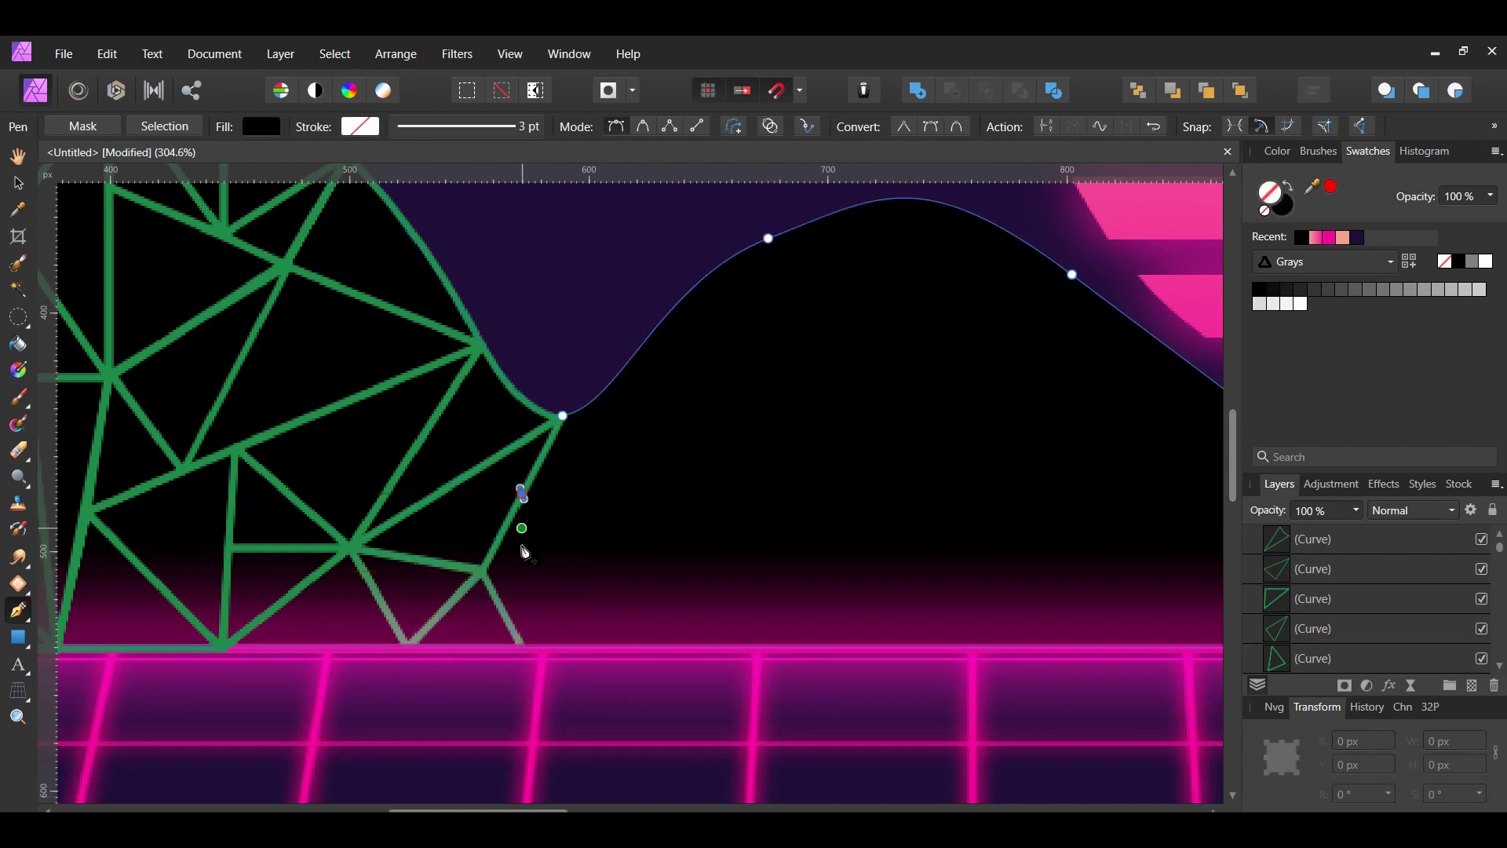
{"action": "left_click", "coordinate": [522, 646]}
{"action": "left_click", "coordinate": [522, 494]}
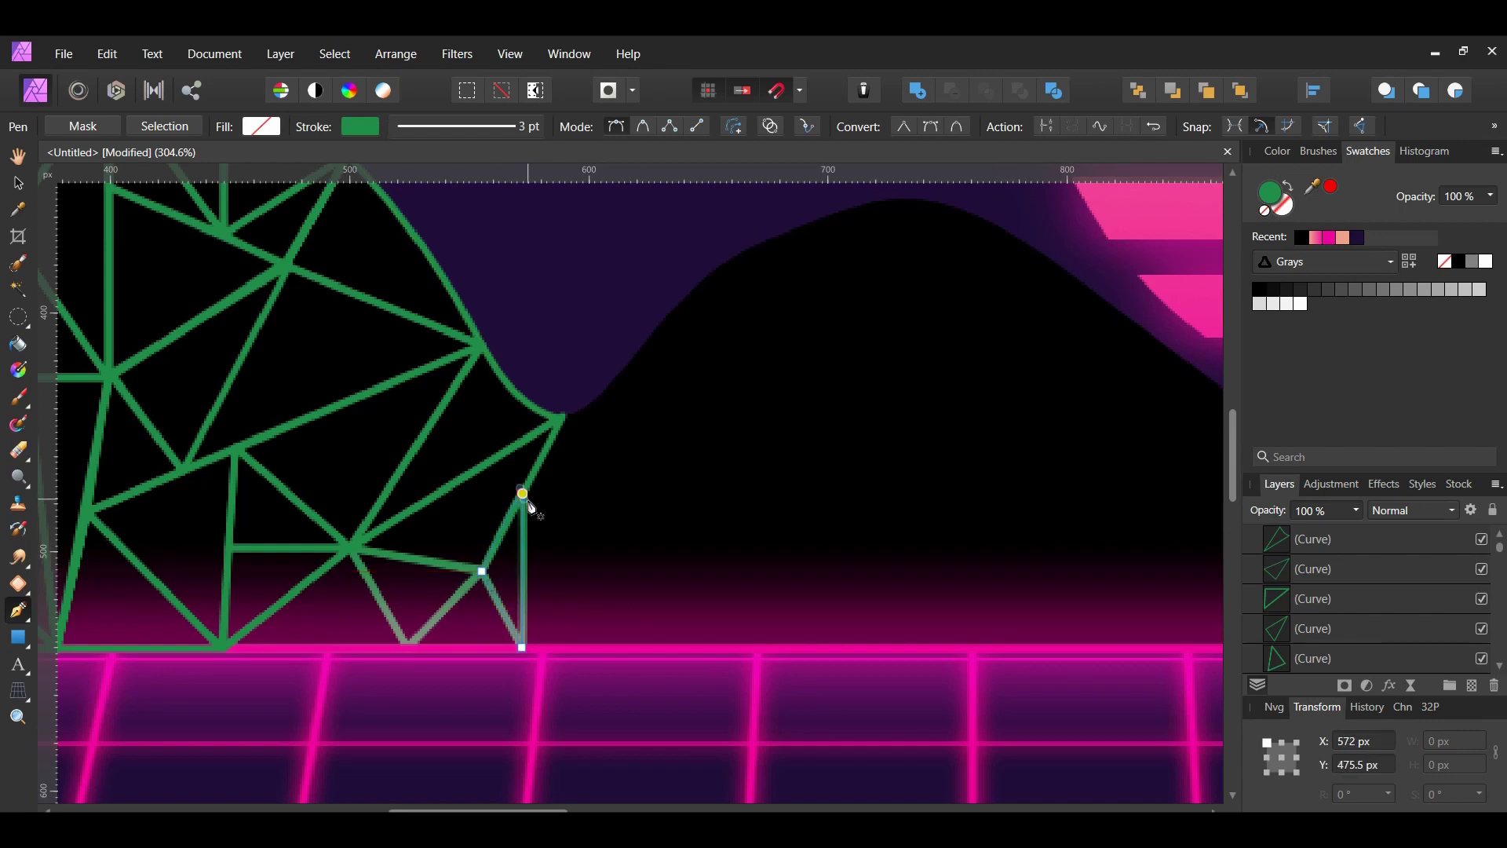
Step: Draw a closed triangle between about (572, 476), (617, 476) and (589, 443) px, below the valley beside the second hill
{"action": "scroll", "coordinate": [649, 585], "scroll_direction": "up", "scroll_amount": 1}
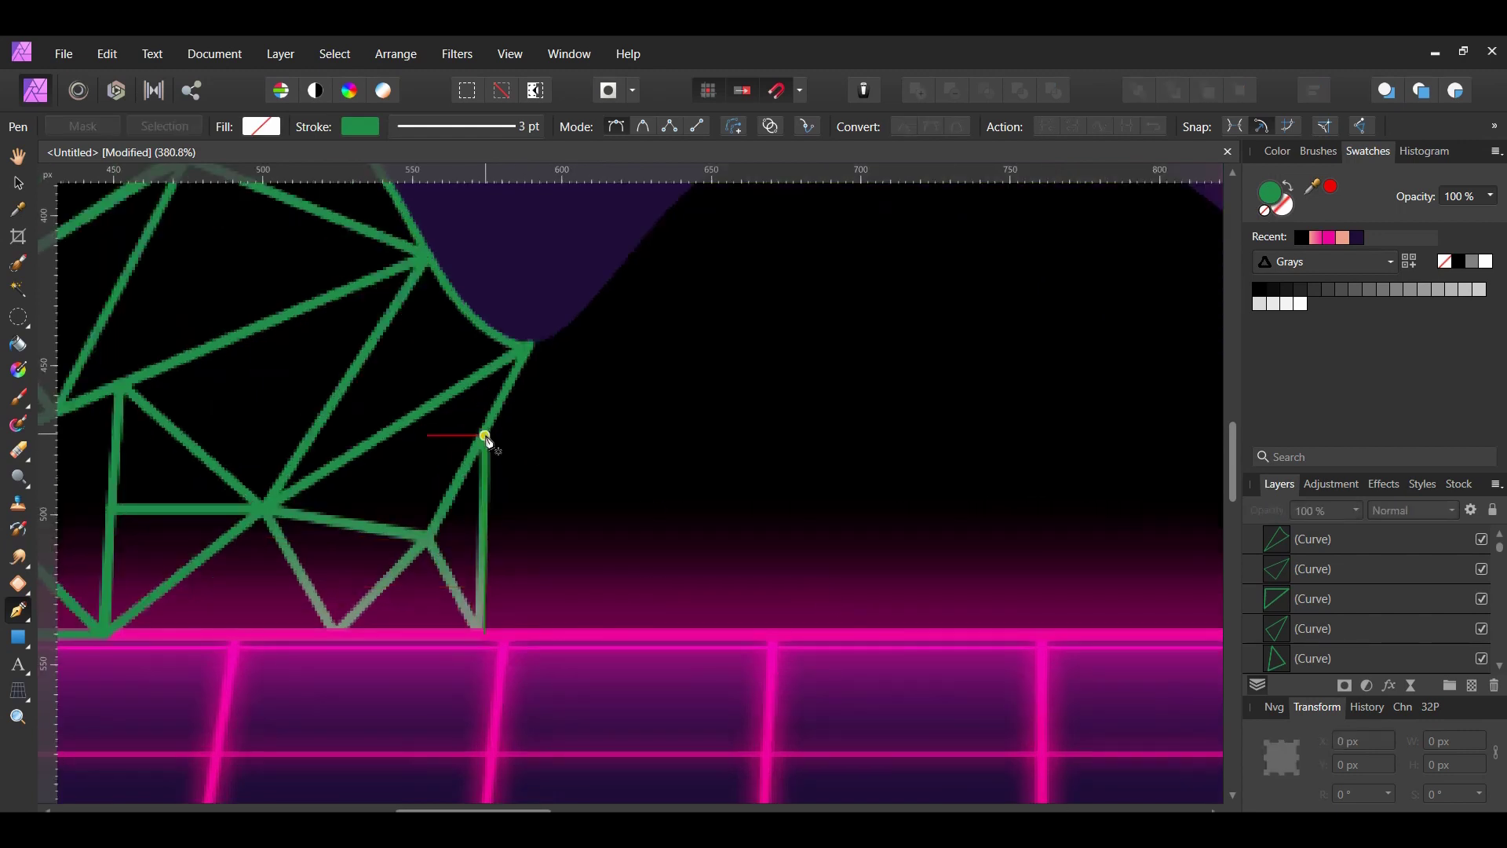
{"action": "left_click", "coordinate": [615, 441]}
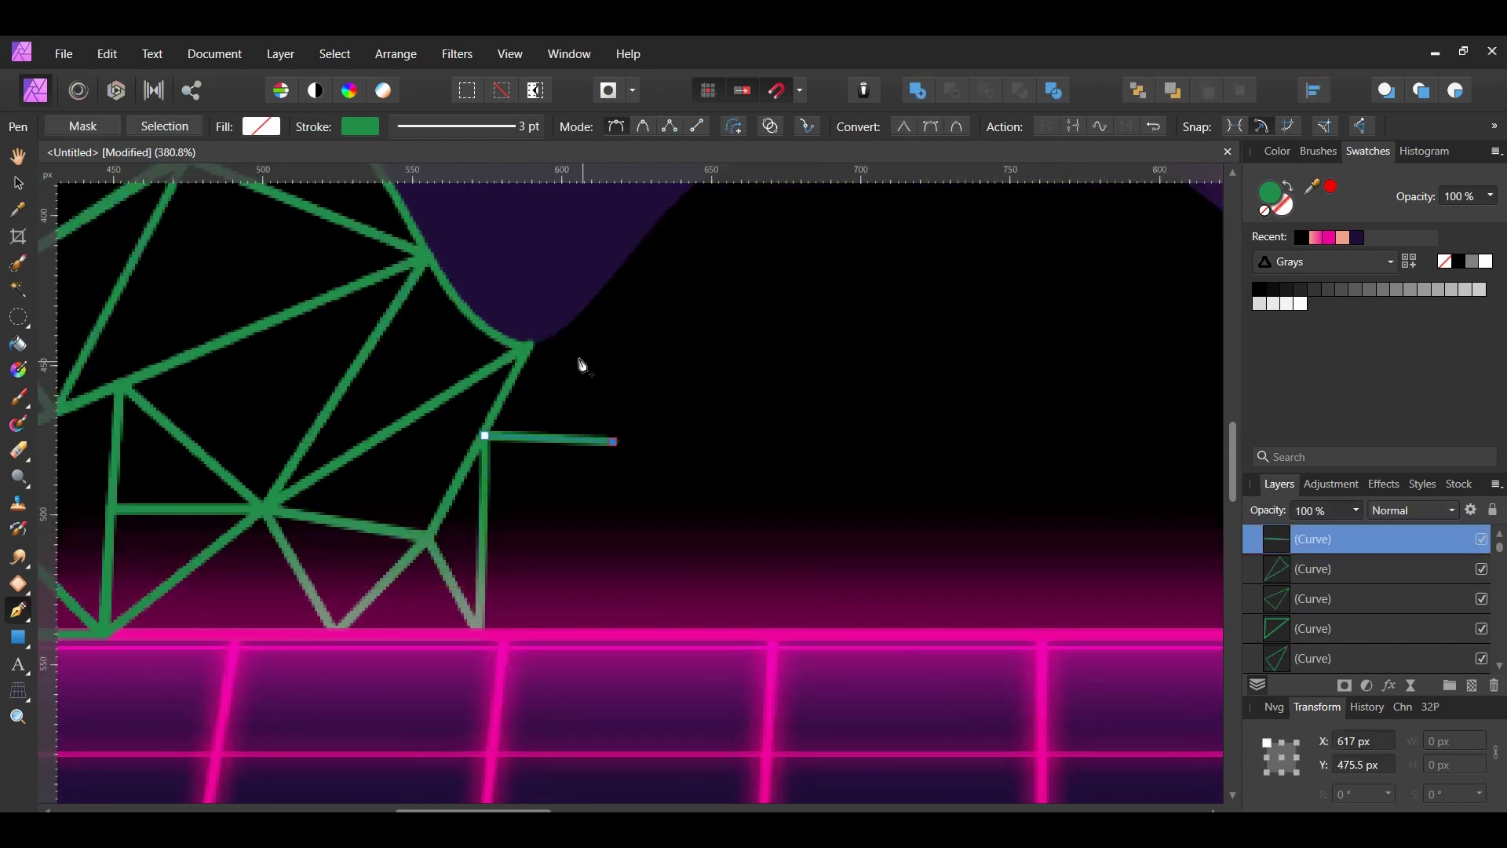
{"action": "left_click", "coordinate": [530, 344]}
{"action": "left_click", "coordinate": [485, 437]}
{"action": "key", "text": "Escape"}
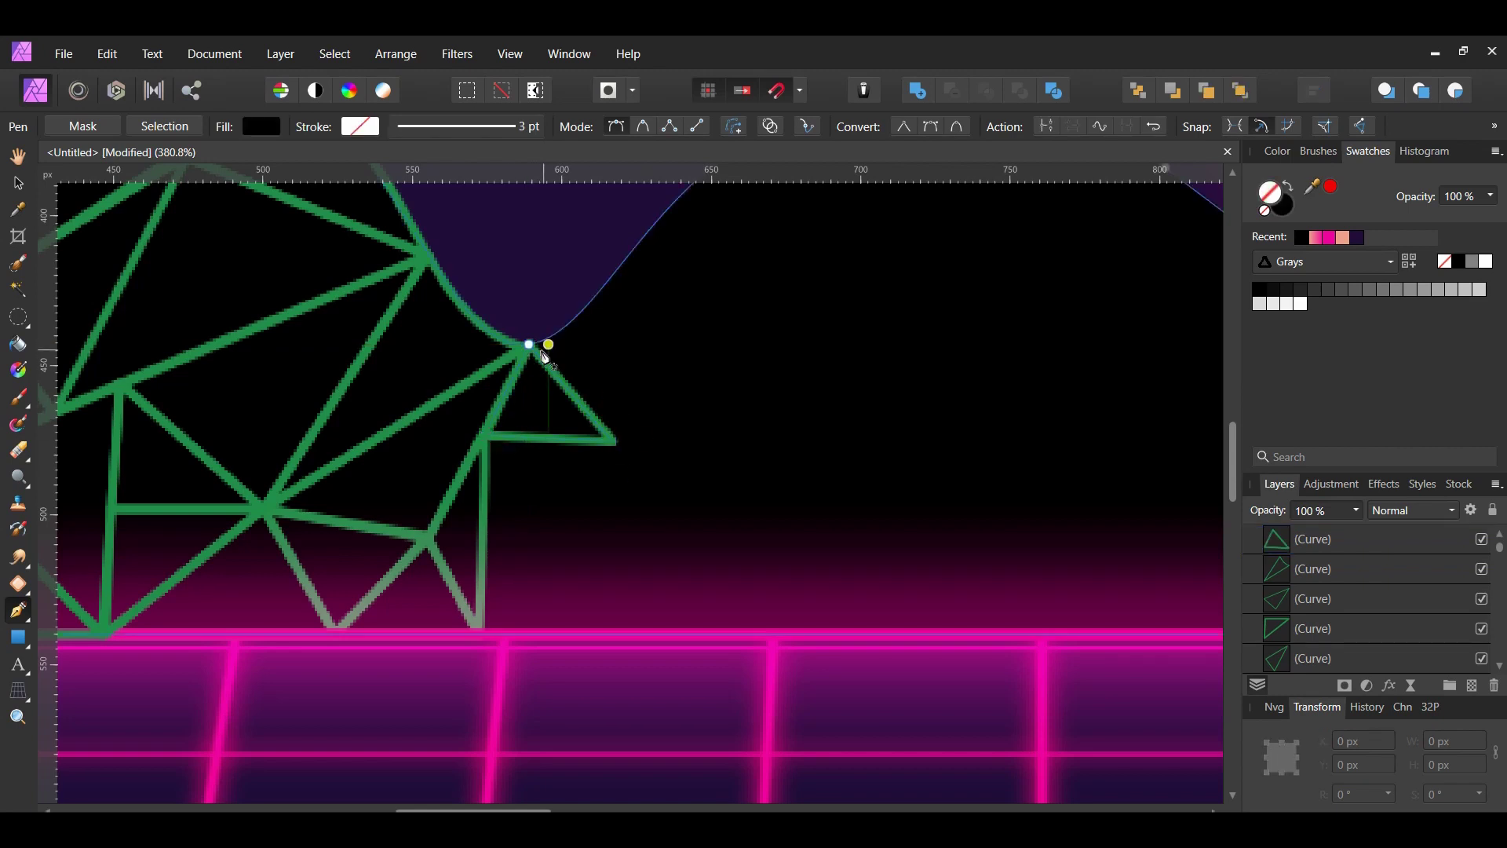
Step: Draw an adjoining facet from the valley up along the third hill's slope and down to about (617, 476) px
{"action": "left_click", "coordinate": [547, 345]}
{"action": "left_click", "coordinate": [633, 309]}
{"action": "left_click", "coordinate": [613, 440]}
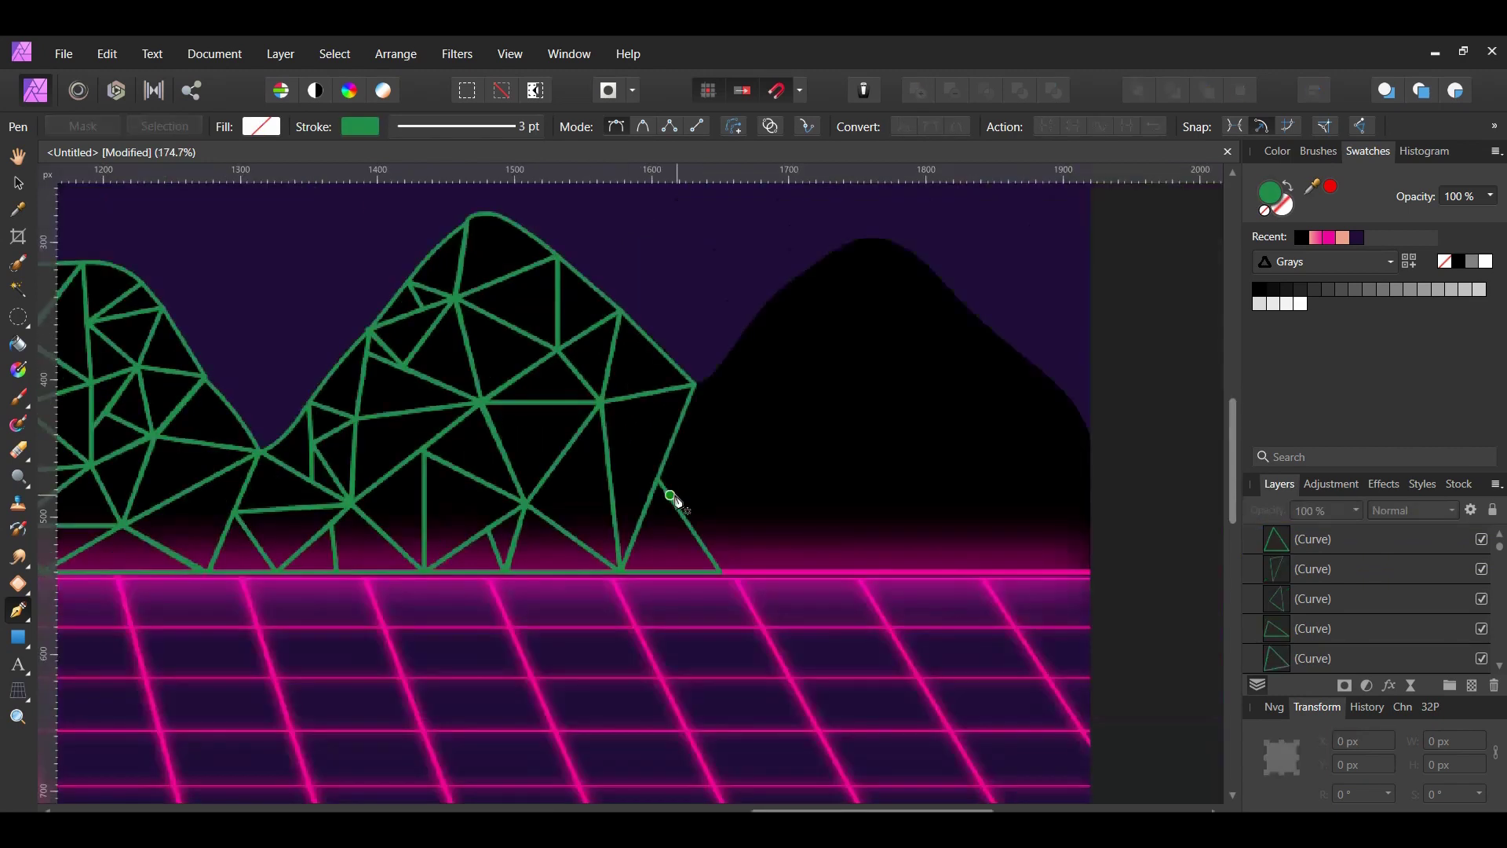
Step: Draw a closed triangle between about (1607, 472), (1632, 404) and (1672, 472) px, under the valley before the last hill
{"action": "left_click_drag", "start_coordinate": [662, 477], "coordinate": [750, 477]}
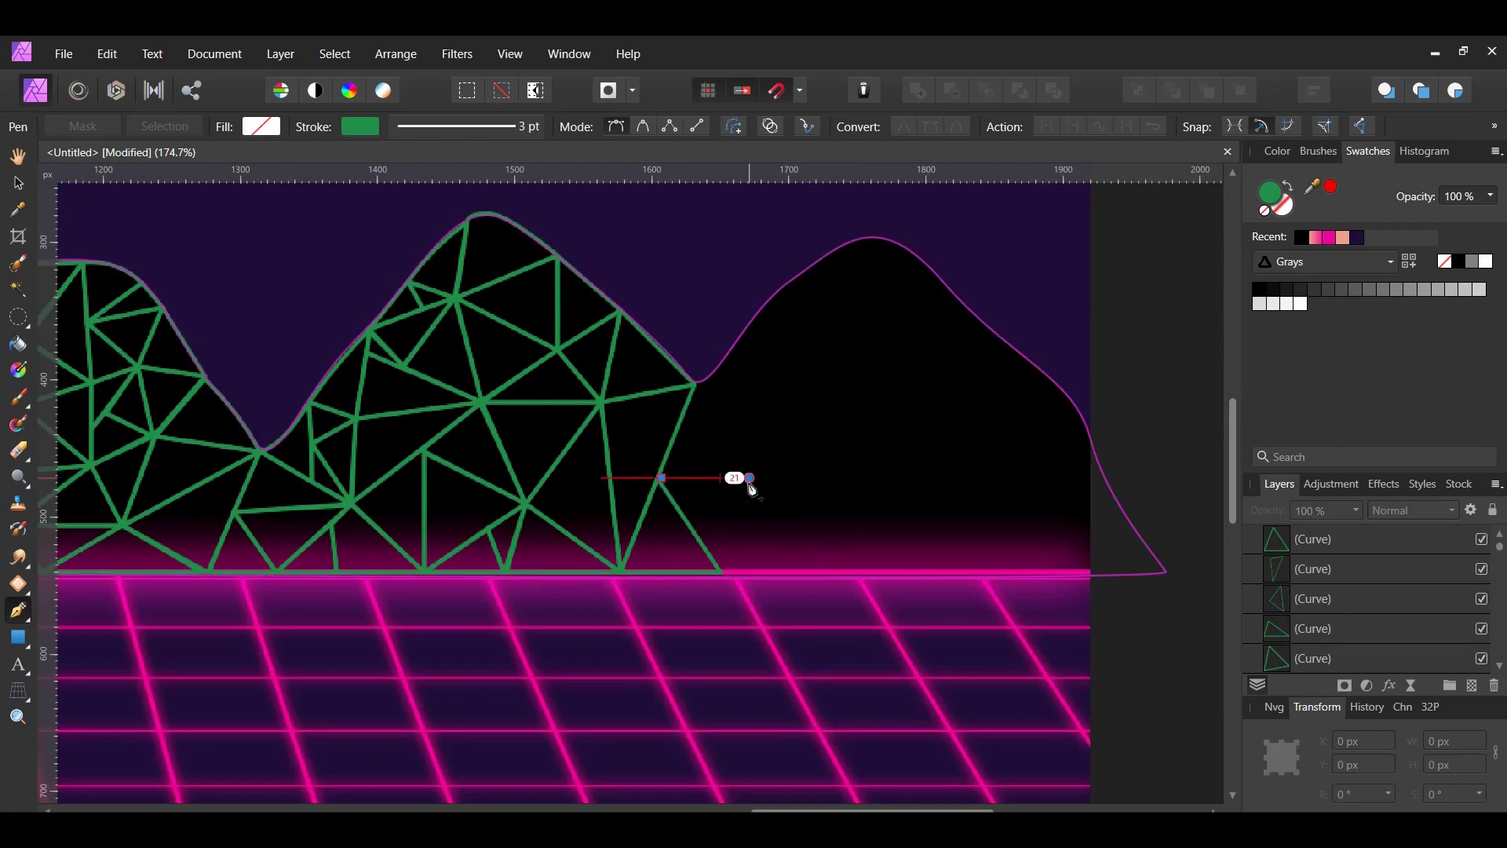
{"action": "left_click", "coordinate": [695, 384]}
{"action": "left_click", "coordinate": [750, 477]}
{"action": "left_click", "coordinate": [661, 477]}
{"action": "key", "text": "Escape"}
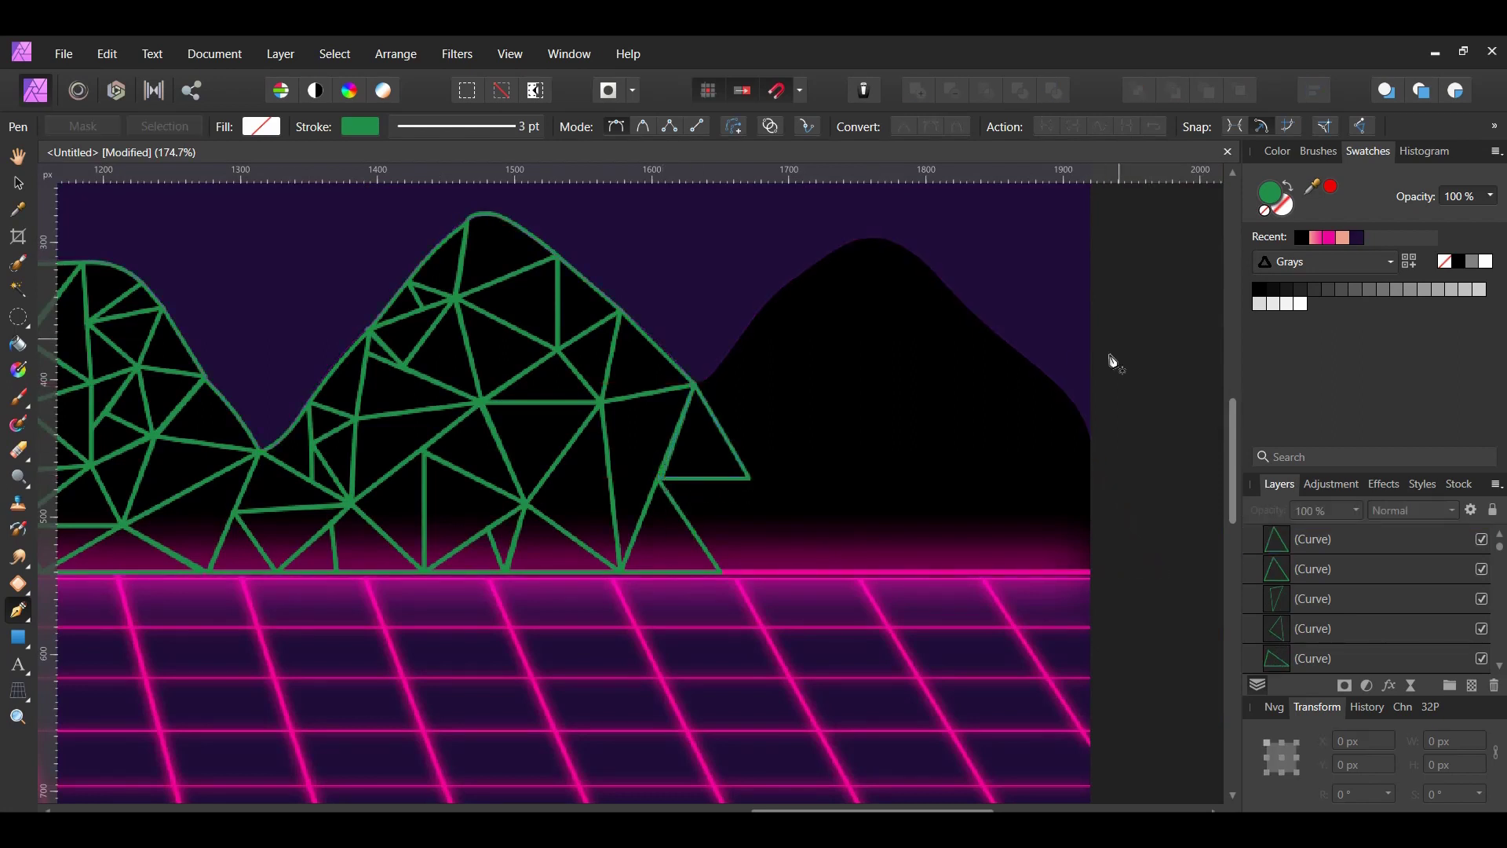
Step: Draw a closed triangle between about (1672, 472), (1650, 540) and (1607, 472) px, reaching down to the horizon
{"action": "left_click", "coordinate": [749, 478]}
{"action": "left_click", "coordinate": [721, 572]}
{"action": "left_click", "coordinate": [662, 477]}
{"action": "left_click", "coordinate": [750, 477]}
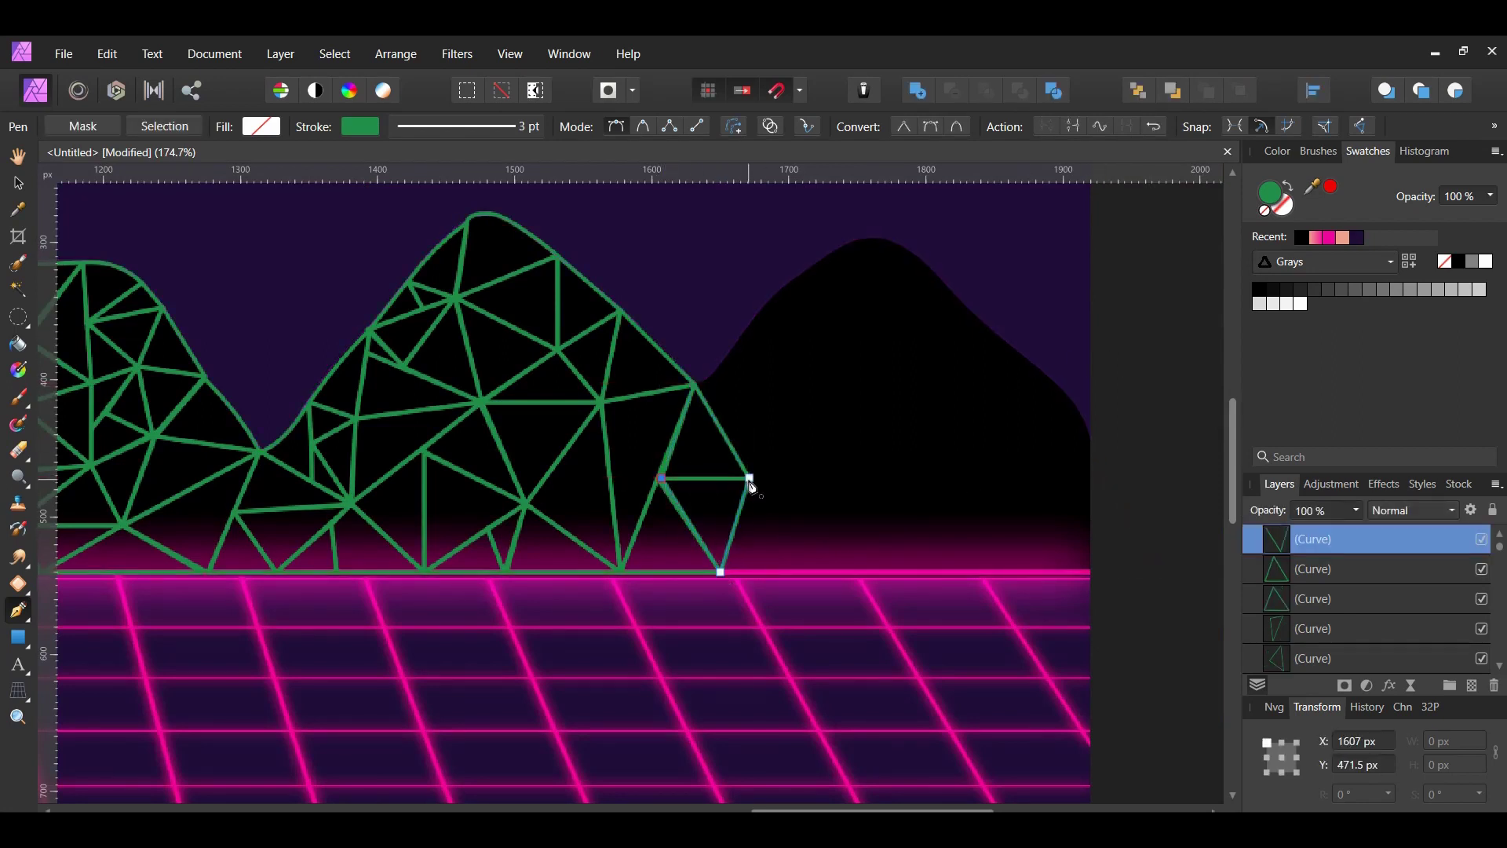
{"action": "key", "text": "Escape"}
Step: Draw a closed facet between about (1672, 472), (1672, 365) and (1632, 404) px, following the last hill's rising slope
{"action": "left_click", "coordinate": [750, 477]}
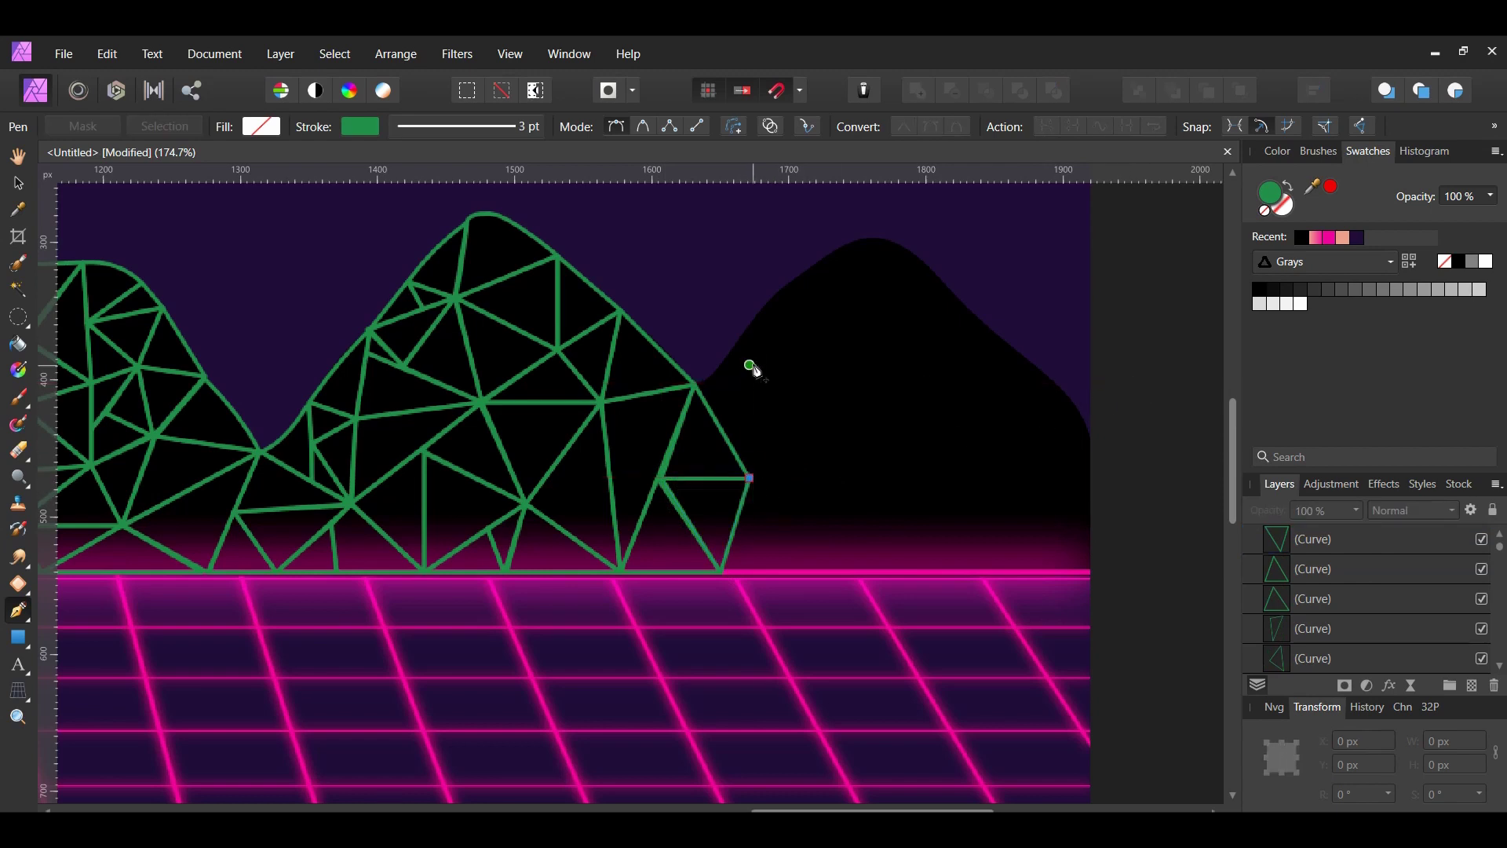
{"action": "left_click", "coordinate": [750, 329]}
{"action": "left_click", "coordinate": [694, 384]}
{"action": "left_click", "coordinate": [749, 477]}
{"action": "key", "text": "Escape"}
Step: Draw a closed triangle between about (1771, 490), (1832, 490) and (1796, 442) px inside the last hill
{"action": "scroll", "coordinate": [864, 454], "scroll_direction": "up", "scroll_amount": 2}
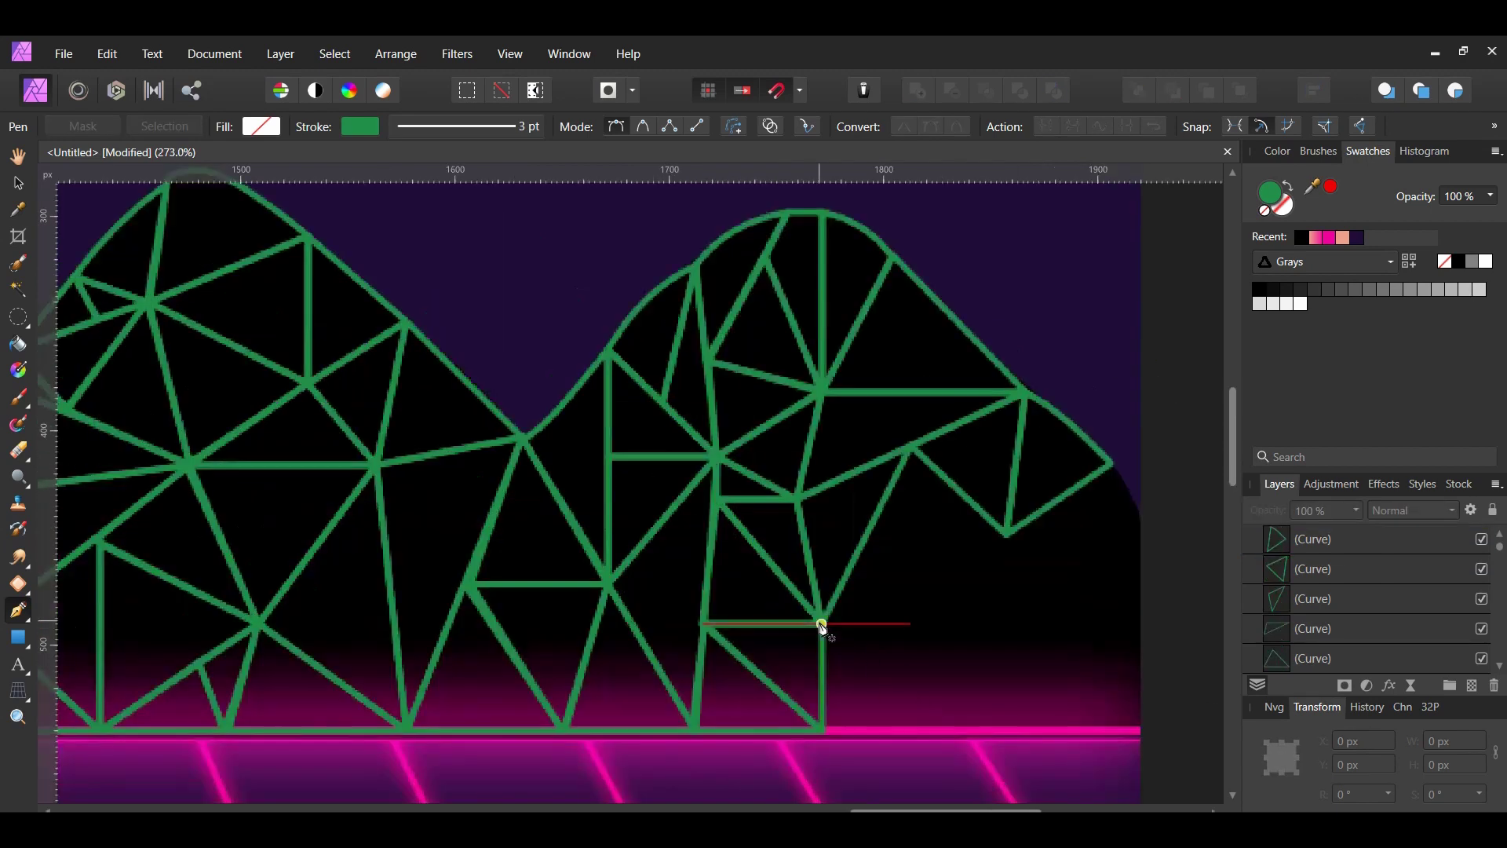
{"action": "left_click", "coordinate": [822, 624]}
{"action": "left_click", "coordinate": [953, 624]}
{"action": "left_click", "coordinate": [875, 521]}
{"action": "left_click", "coordinate": [822, 624]}
{"action": "key", "text": "Escape"}
Step: Draw a narrow facet between about (1812, 407), (1812, 466) and (1796, 442) px inside the last hill
{"action": "left_click", "coordinate": [911, 445]}
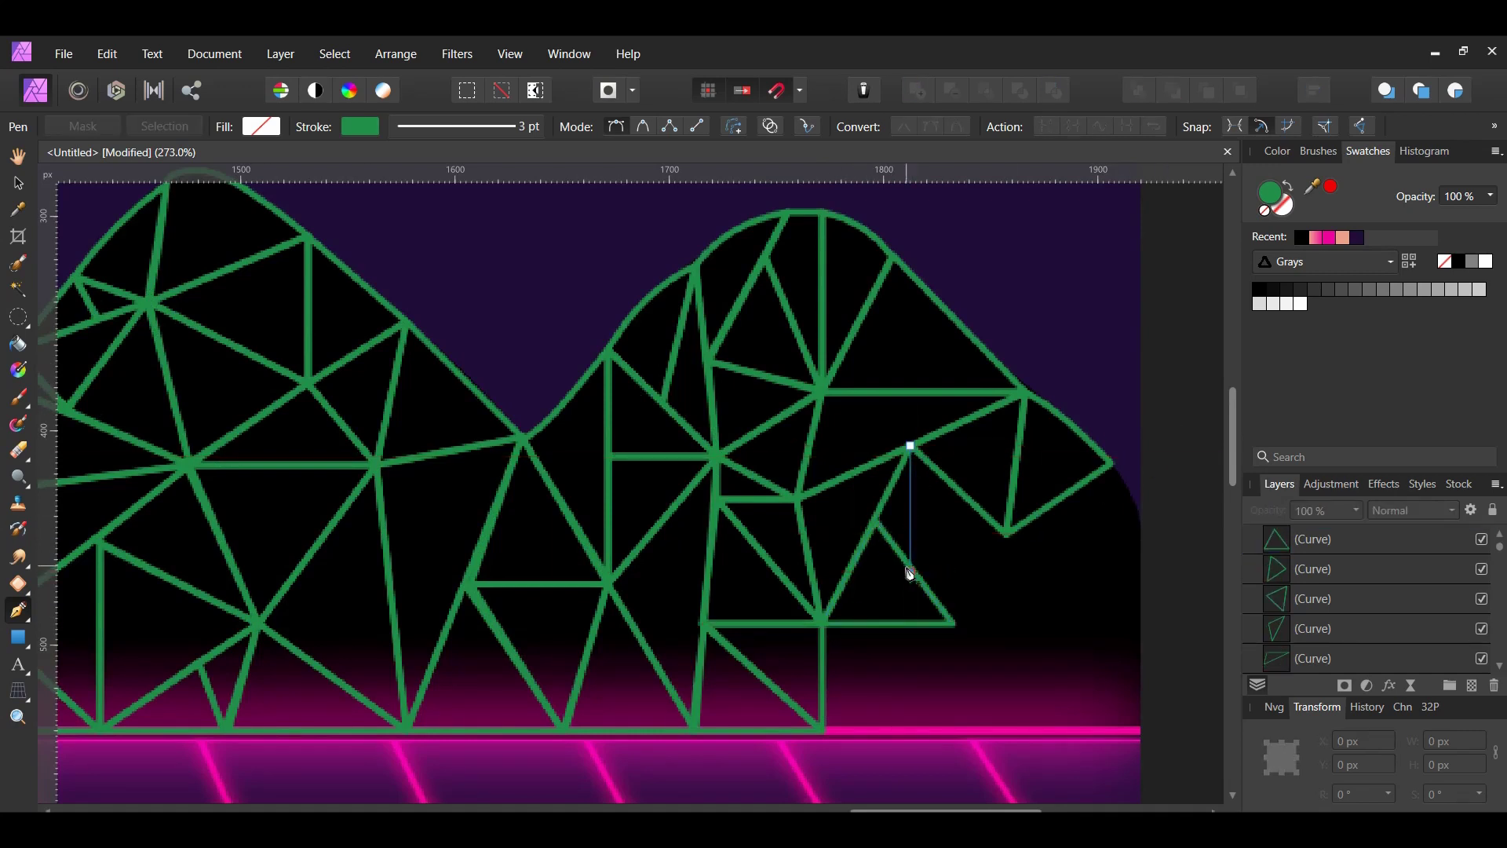
{"action": "left_click", "coordinate": [910, 571]}
{"action": "left_click", "coordinate": [873, 521]}
{"action": "key", "text": "ctrl+d"}
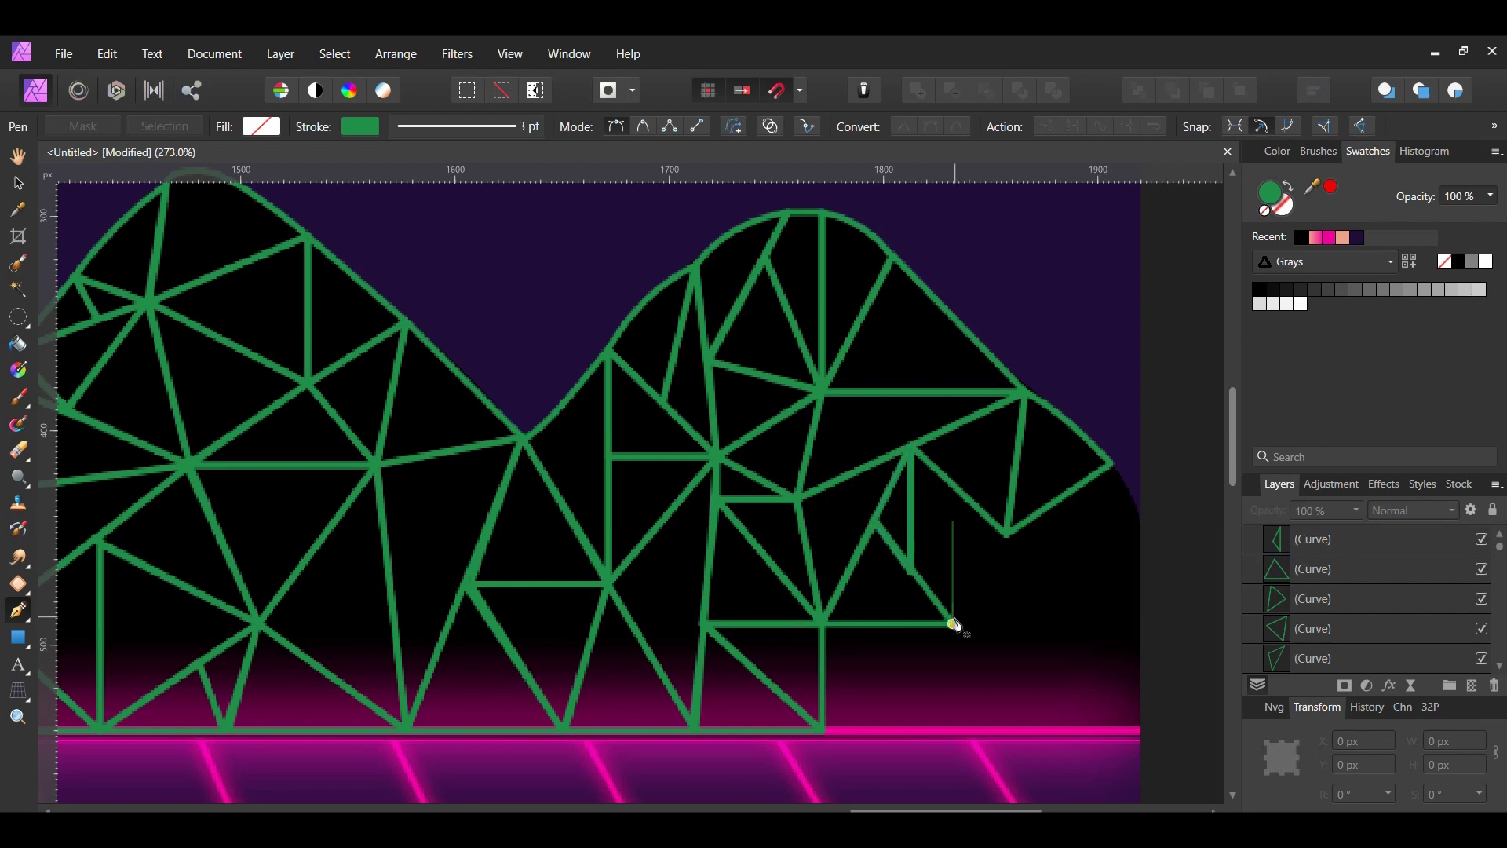
Step: Draw a closed facet between about (1832, 490), (1839, 437) and (1812, 466) px, and an adjoining one reaching about (1857, 449) px
{"action": "left_click", "coordinate": [969, 501]}
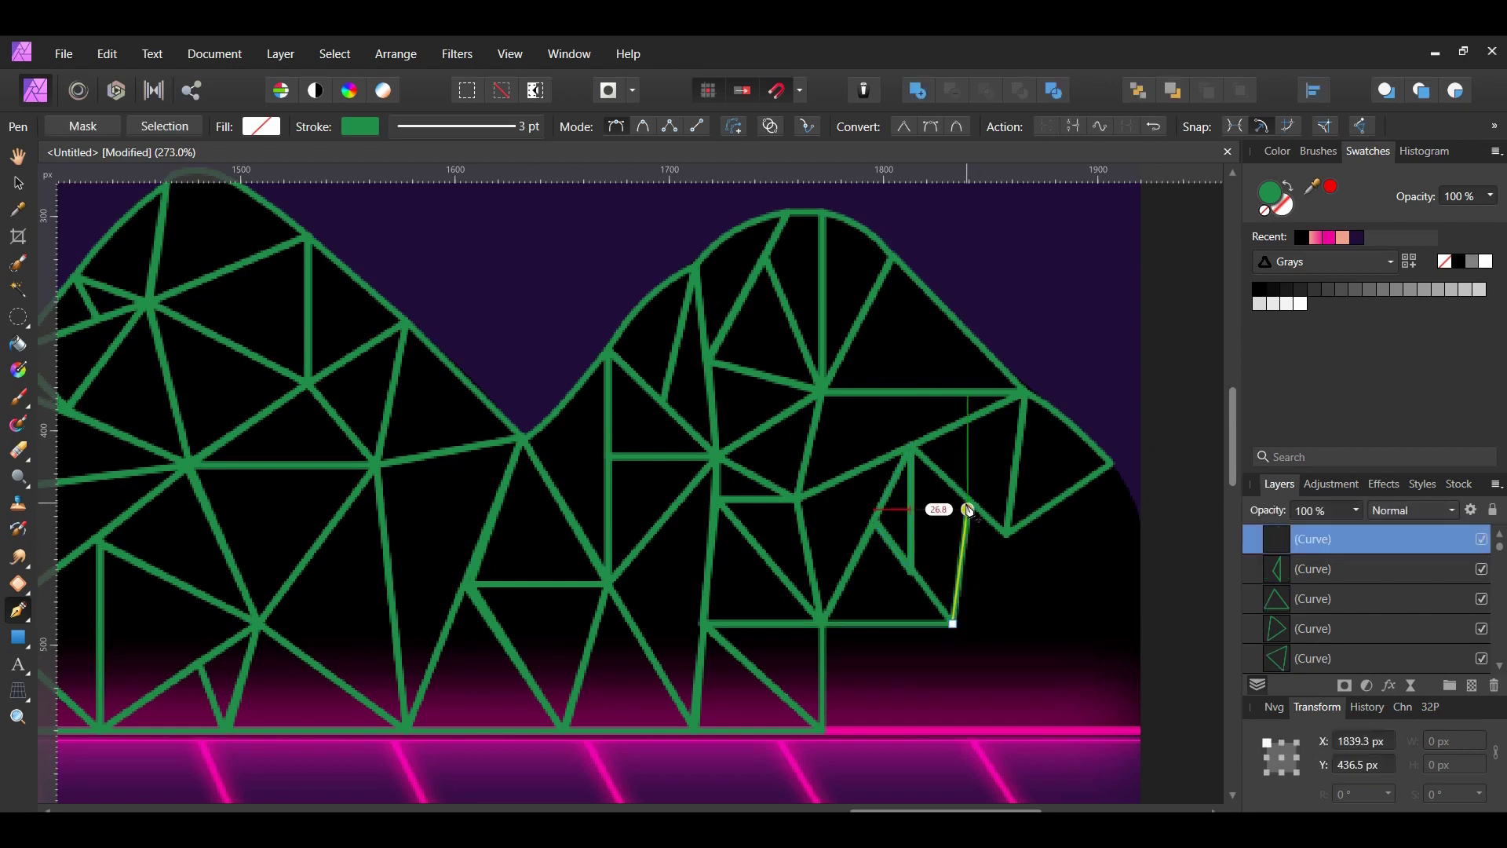
{"action": "left_click", "coordinate": [912, 573]}
{"action": "left_click", "coordinate": [953, 624]}
{"action": "key", "text": "ctrl+d"}
{"action": "left_click", "coordinate": [952, 624]}
{"action": "left_click", "coordinate": [1007, 535]}
{"action": "left_click", "coordinate": [953, 624]}
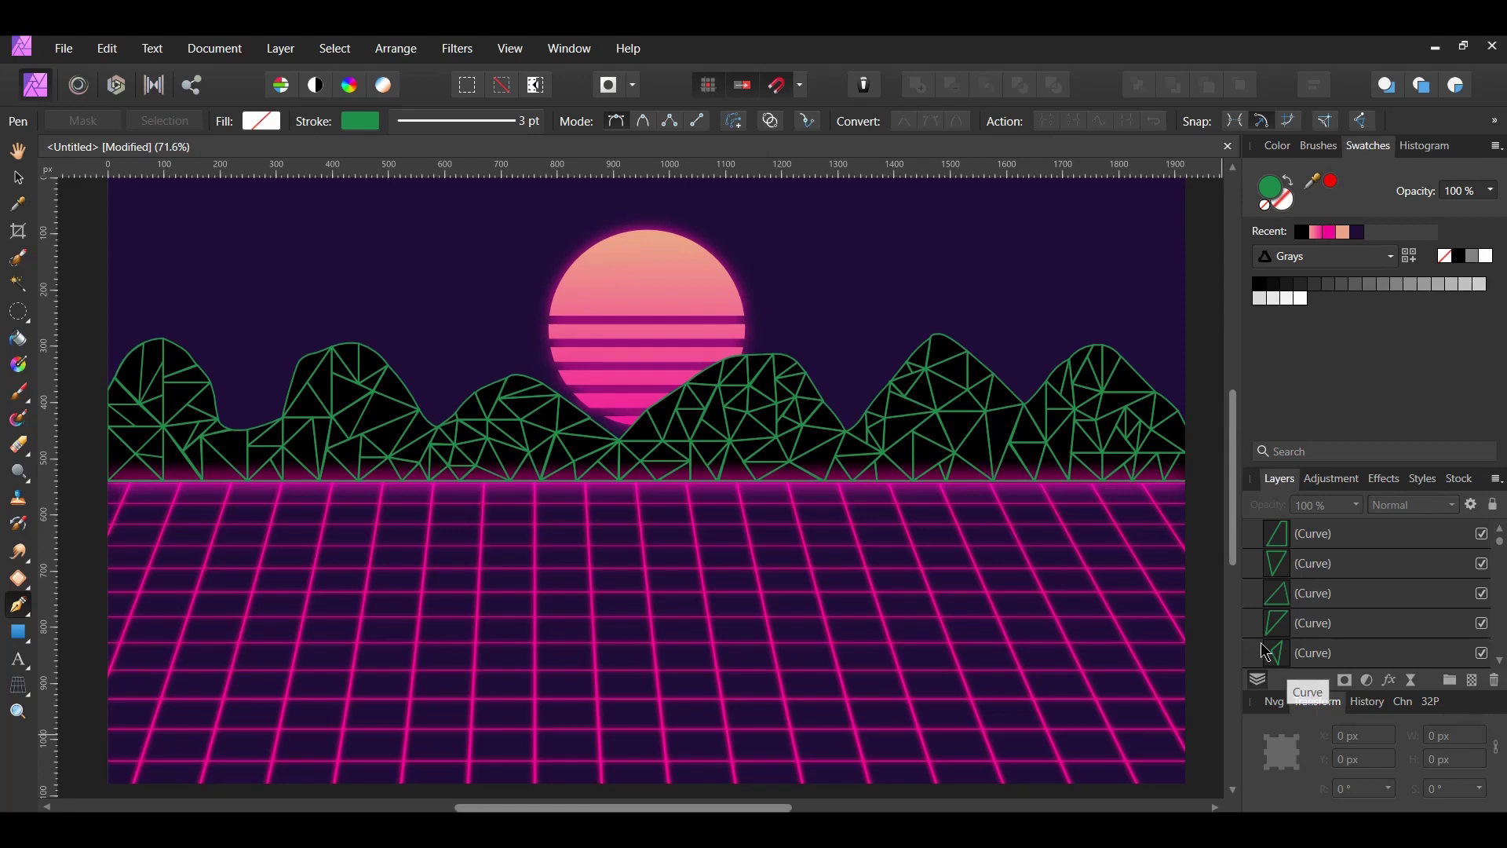
Step: Group all the green wireframe curves and name the group Mountain Lines
{"action": "left_click", "coordinate": [1281, 533]}
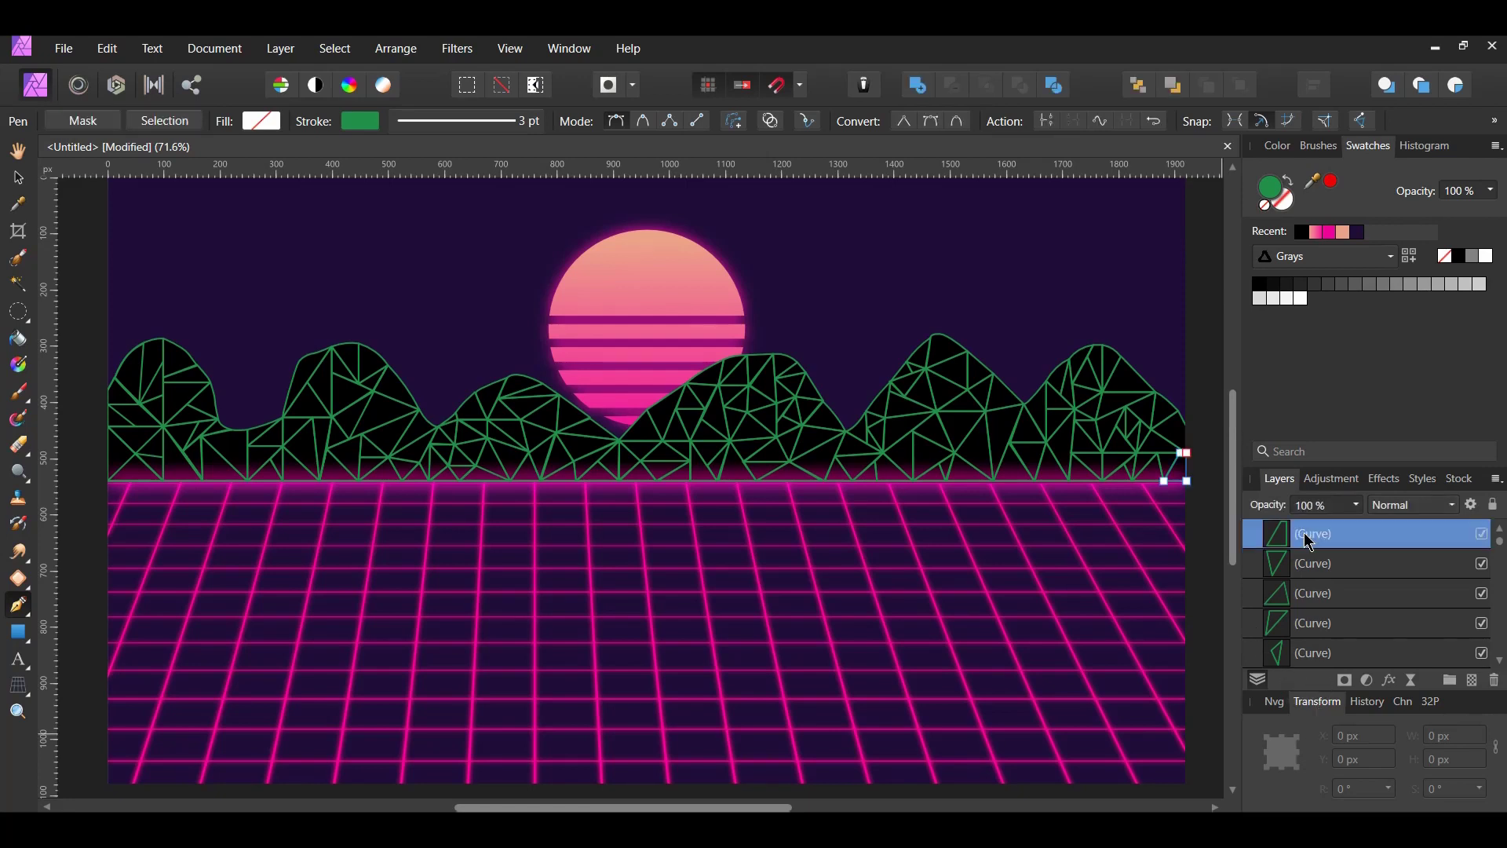
{"action": "scroll", "coordinate": [1338, 585], "scroll_direction": "down", "scroll_amount": 10}
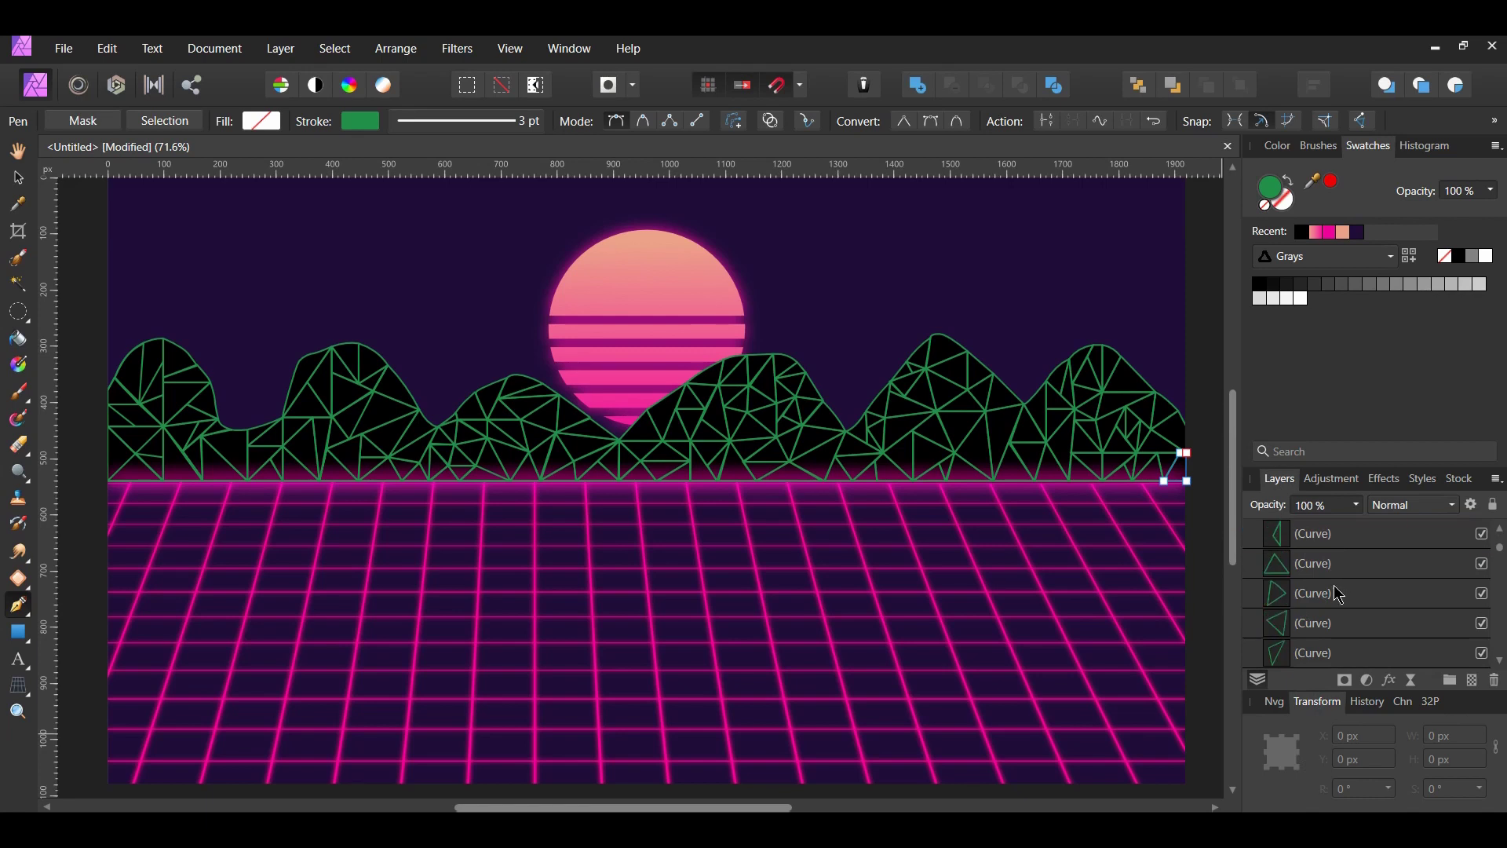
{"action": "left_click", "coordinate": [1331, 540]}
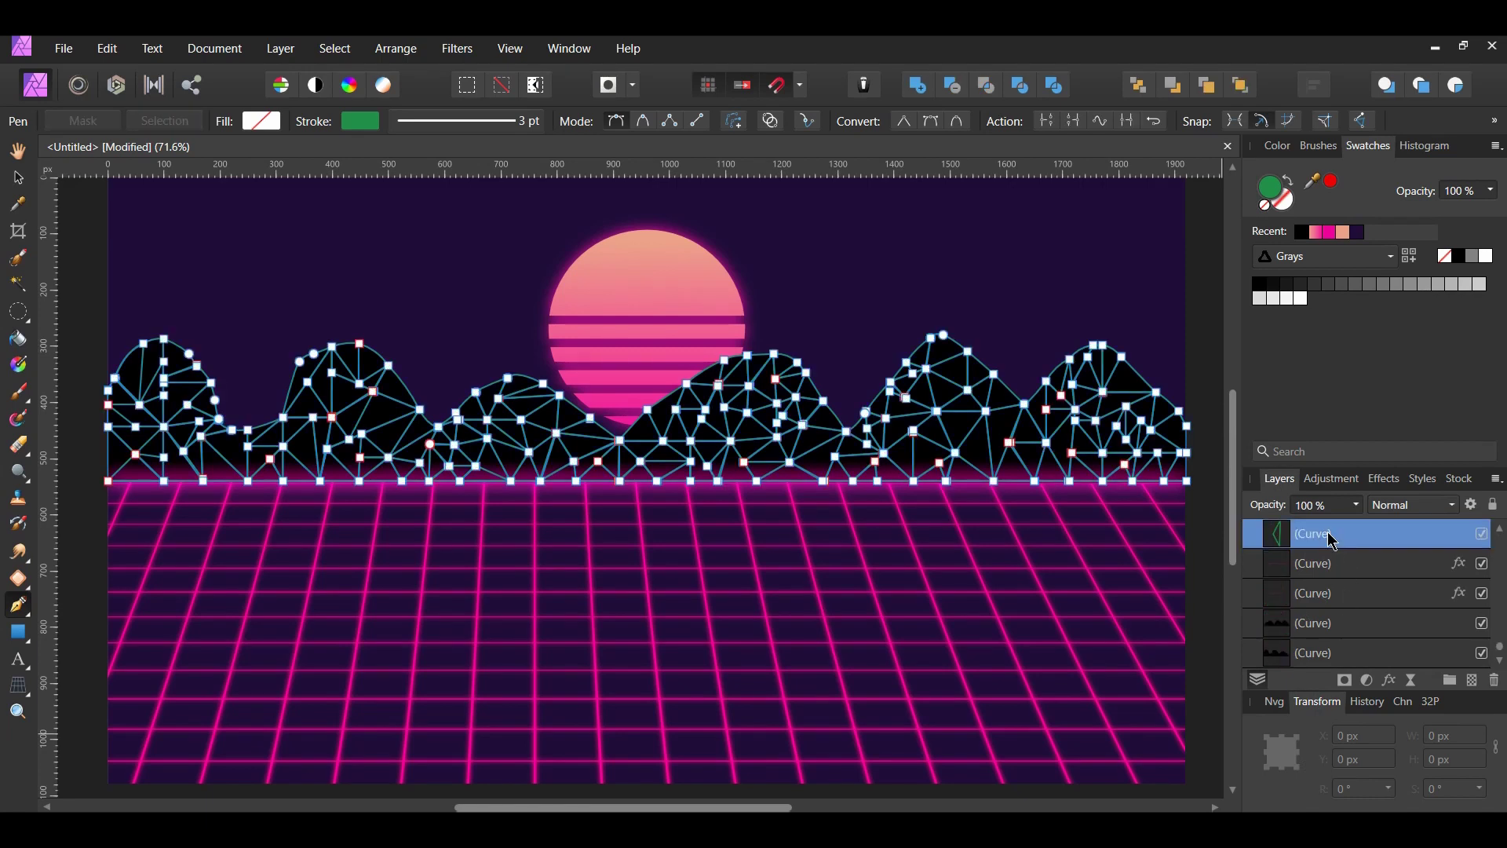
{"action": "left_click", "coordinate": [1367, 652], "text": "shift"}
{"action": "key", "text": "ctrl+g"}
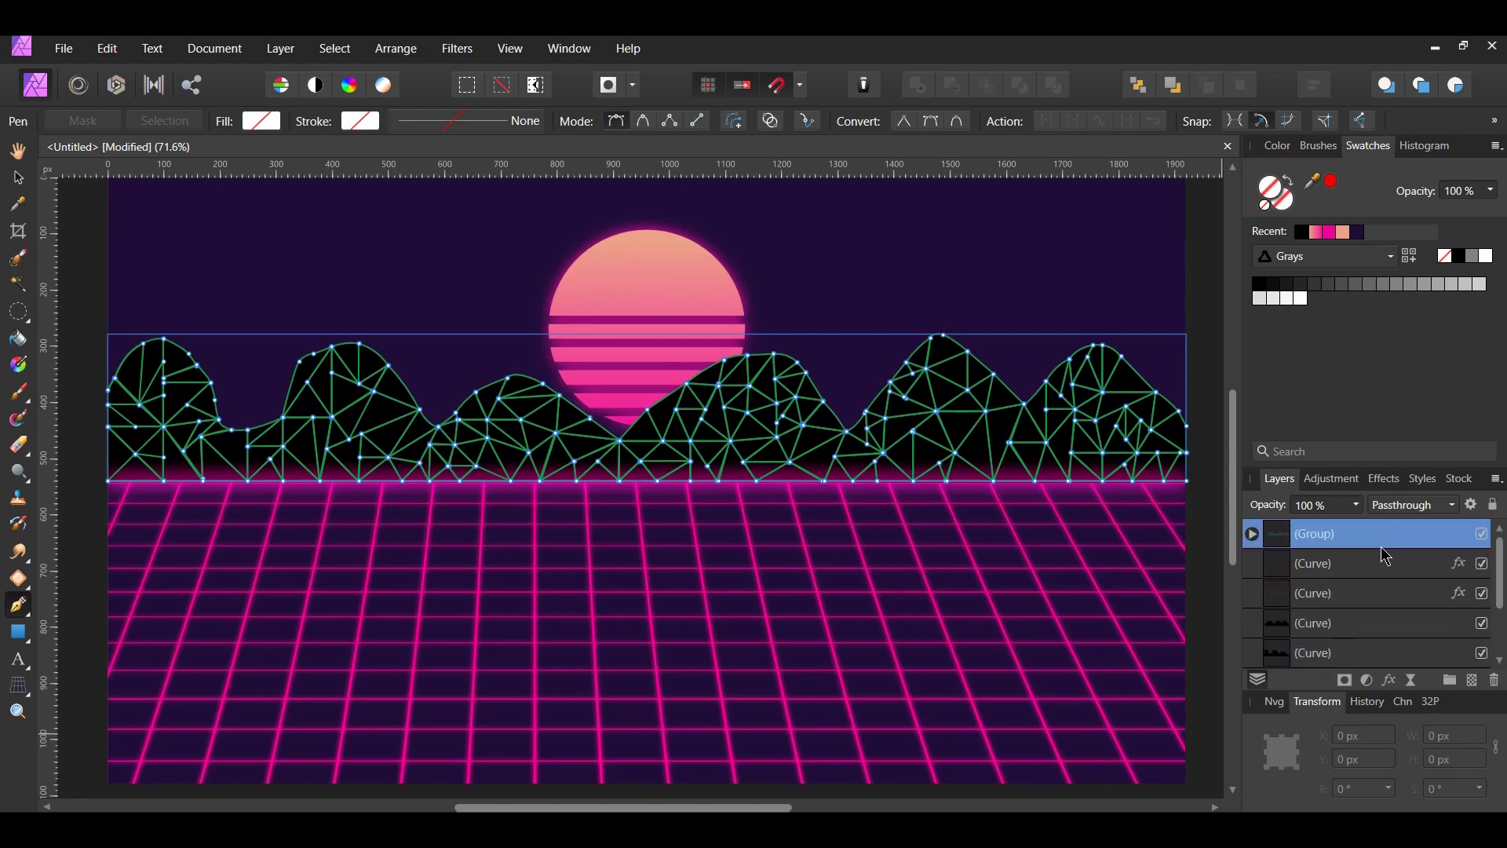
{"action": "double_click", "coordinate": [1334, 536]}
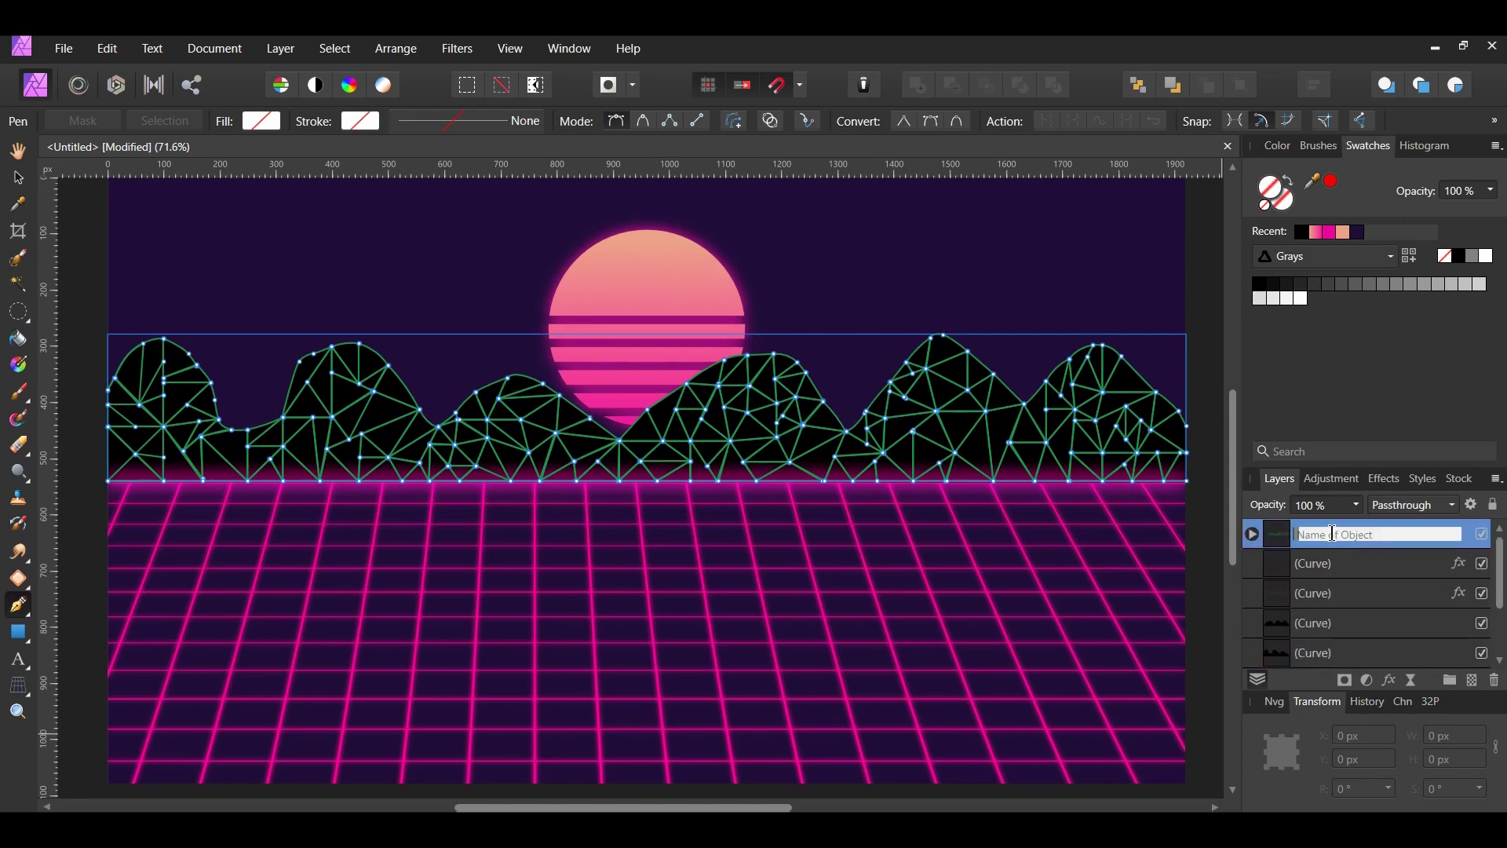
{"action": "type", "text": "Mountain Lines"}
{"action": "key", "text": "Return"}
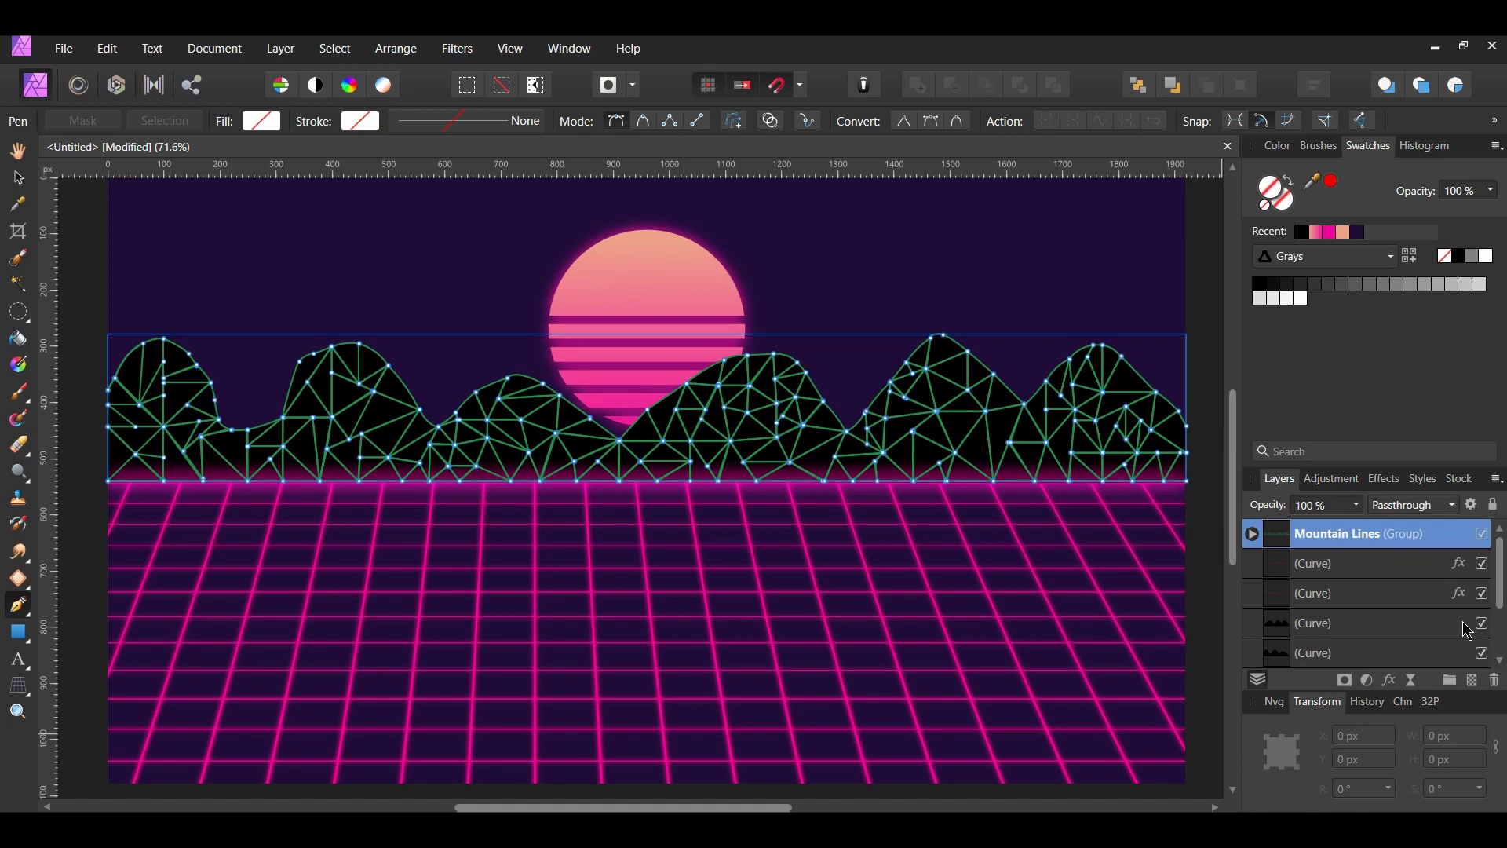
Step: Add an Outer Glow effect to the Mountain Lines group with its blend mode set to Normal
{"action": "key", "text": "v"}
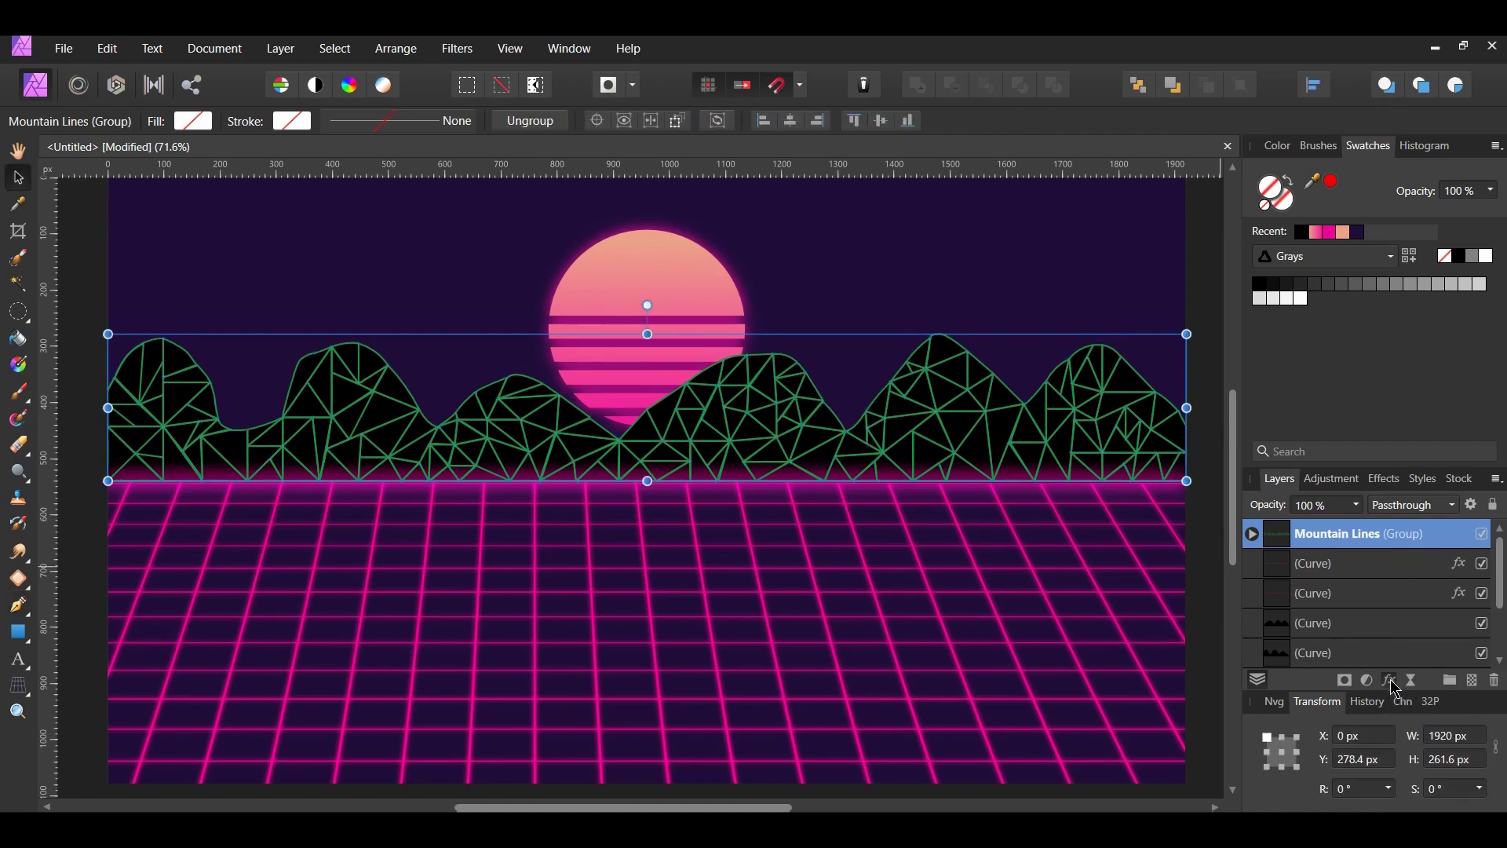
{"action": "left_click", "coordinate": [1391, 681]}
{"action": "left_click", "coordinate": [974, 270]}
{"action": "left_click", "coordinate": [936, 268]}
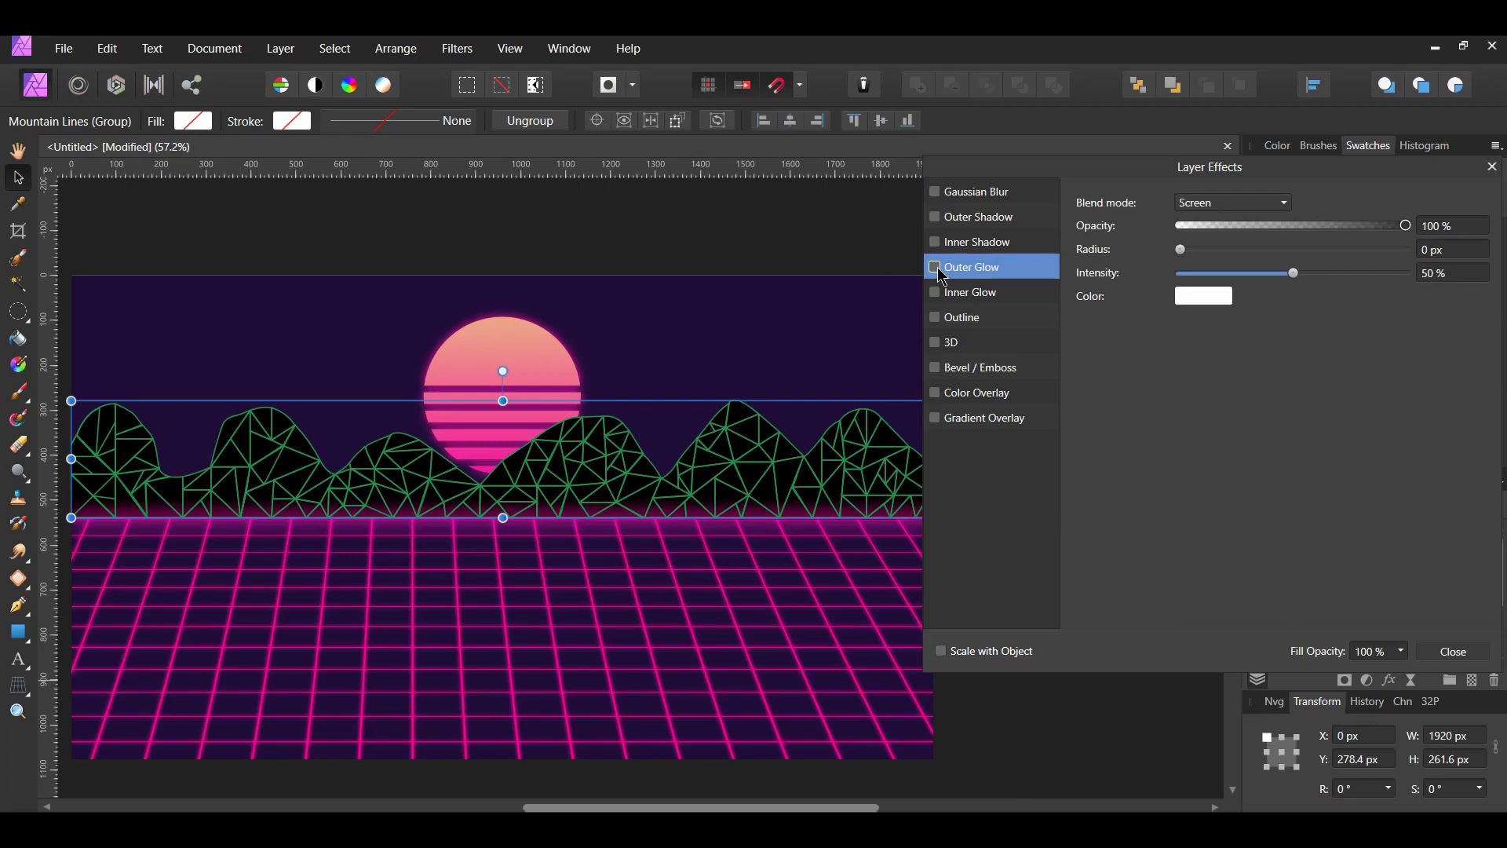
{"action": "left_click", "coordinate": [1260, 211]}
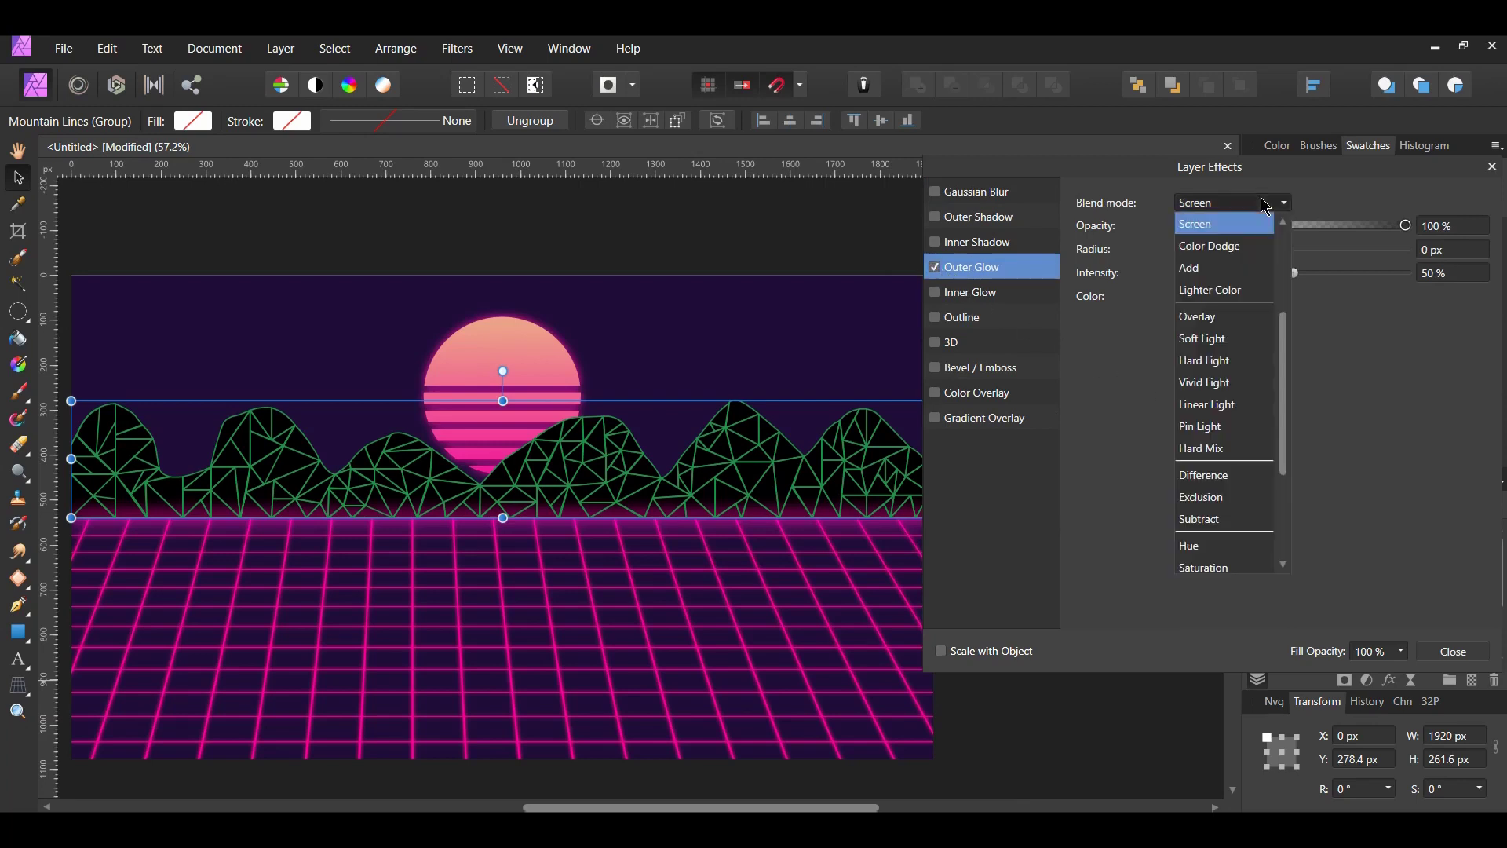
{"action": "scroll", "coordinate": [1255, 239], "scroll_direction": "up", "scroll_amount": 3}
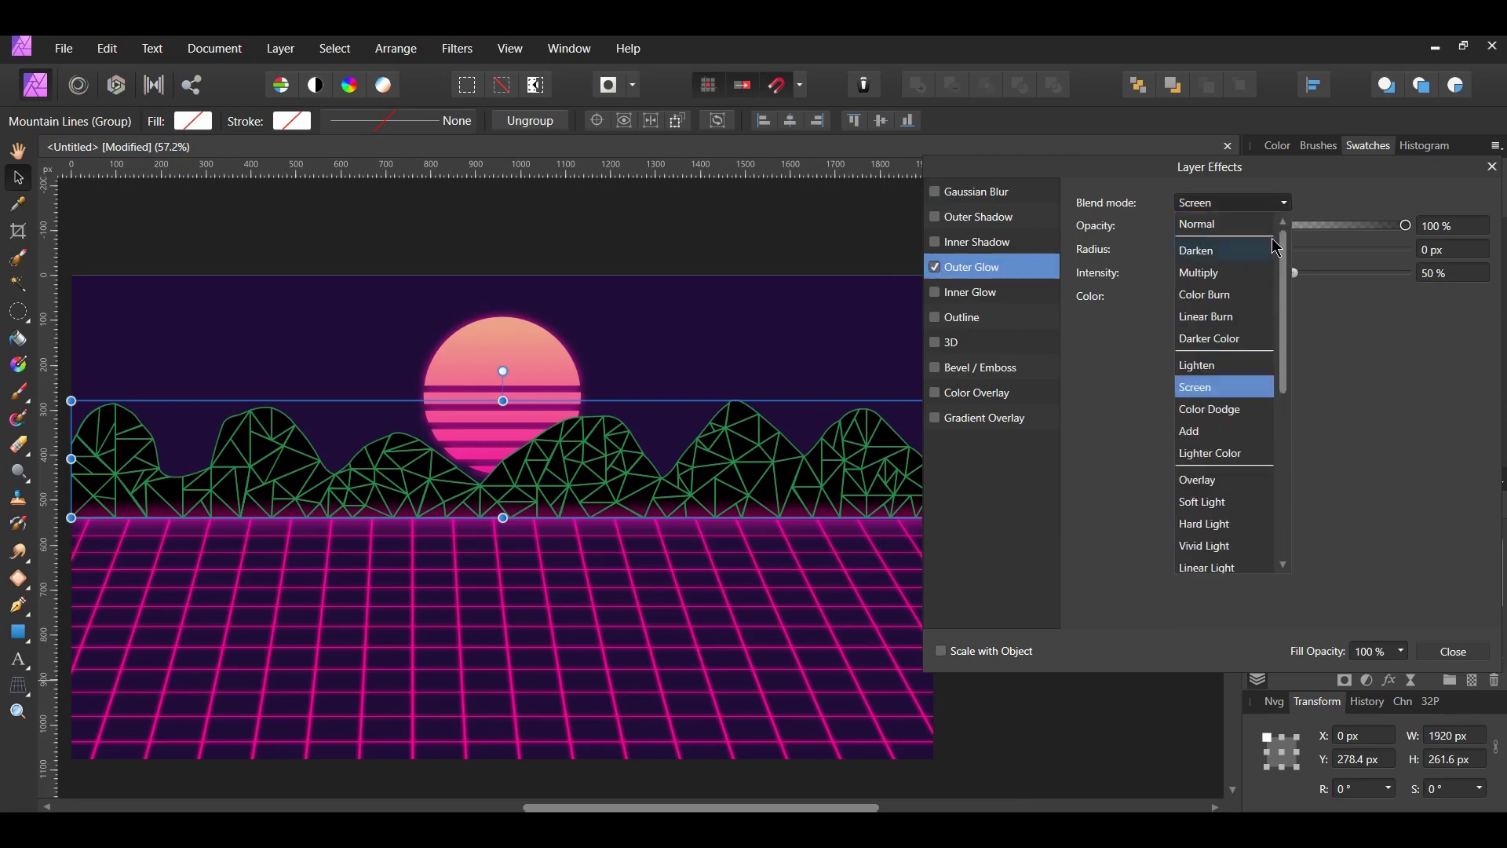
{"action": "left_click", "coordinate": [1228, 225]}
Step: Set the Mountain Lines outer glow colour to hex 2AB45C
{"action": "left_click", "coordinate": [1203, 298]}
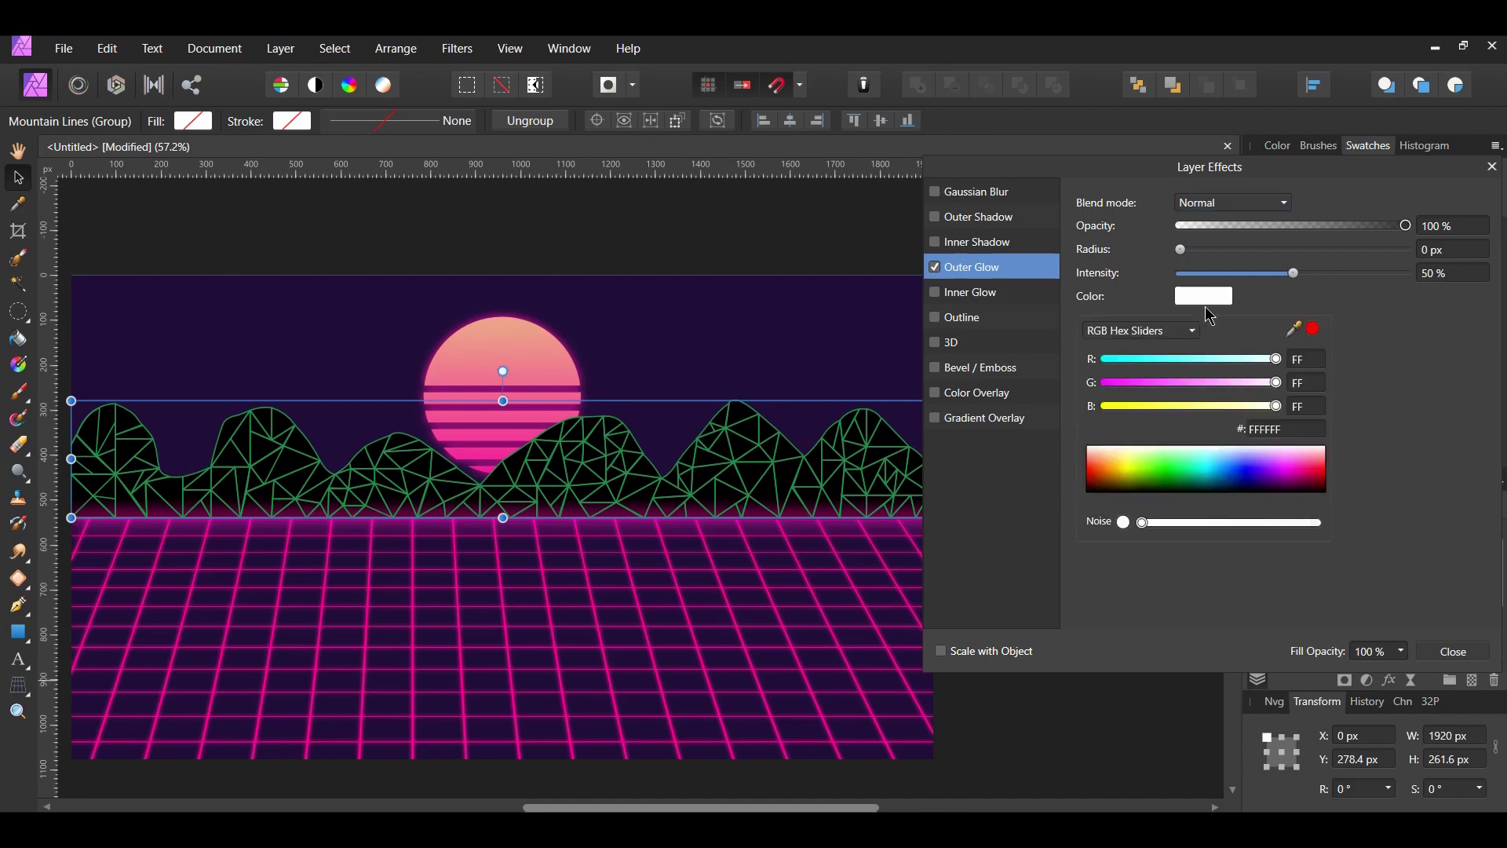
{"action": "left_click", "coordinate": [1280, 427]}
{"action": "type", "text": "2ab45c"}
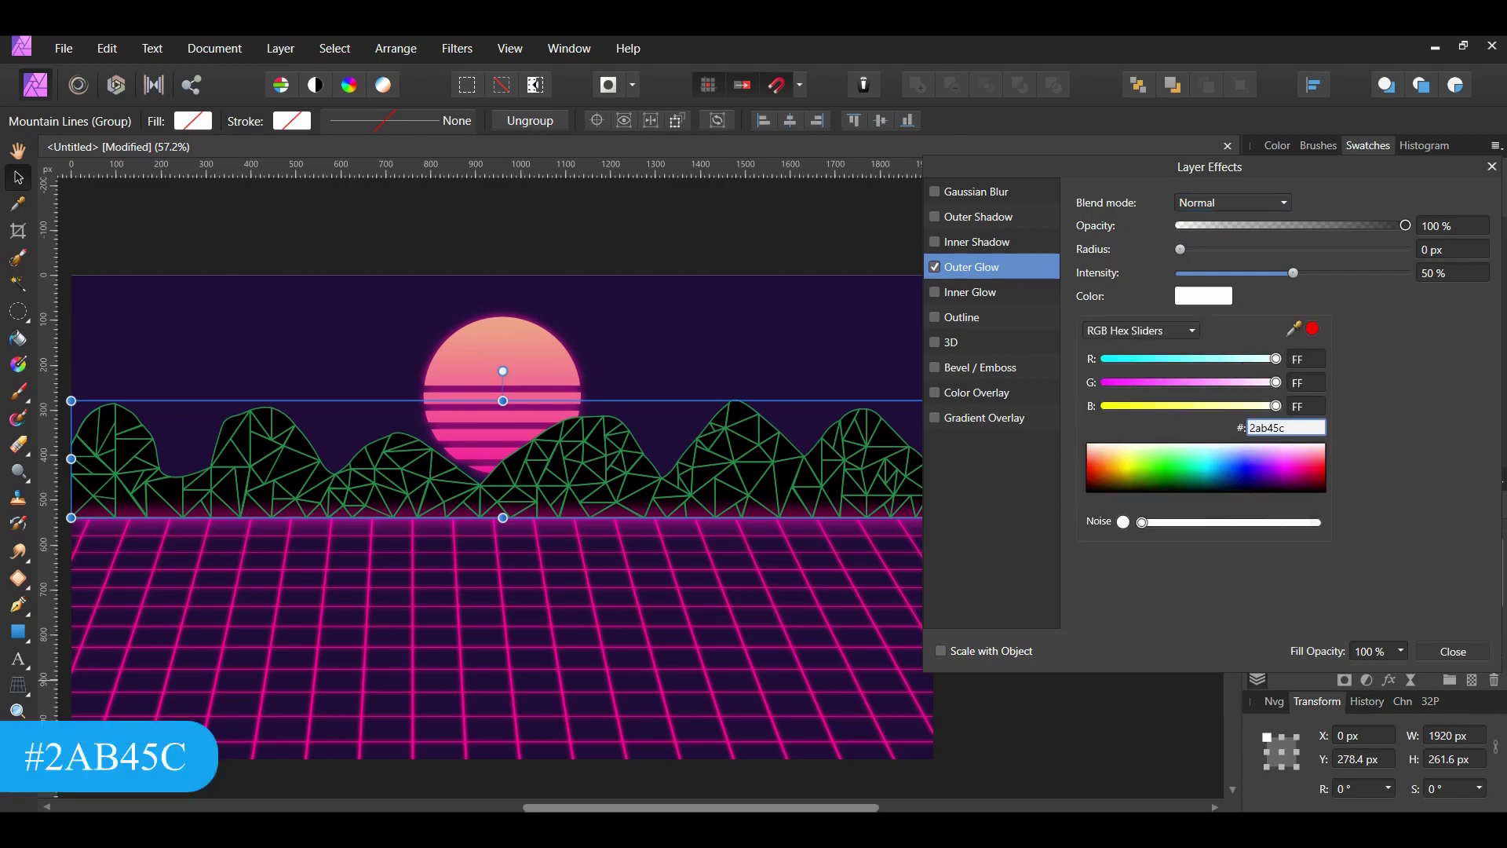
{"action": "key", "text": "Return"}
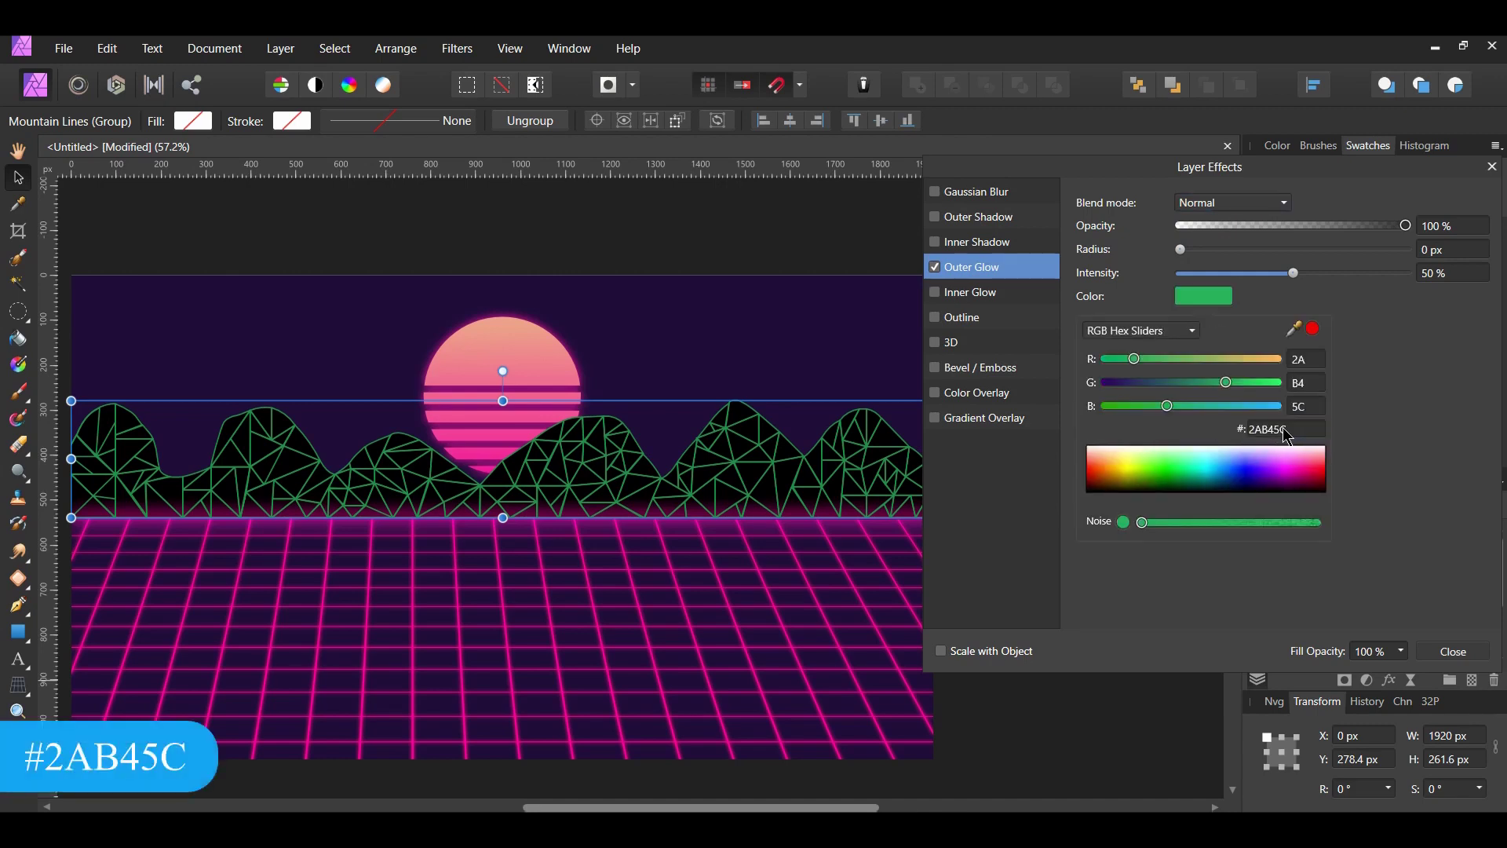
Step: Set the Mountain Lines outer glow to 85 % opacity and 11 px radius, and close the layer effects
{"action": "left_click", "coordinate": [1436, 226]}
{"action": "type", "text": "85"}
{"action": "key", "text": "Return"}
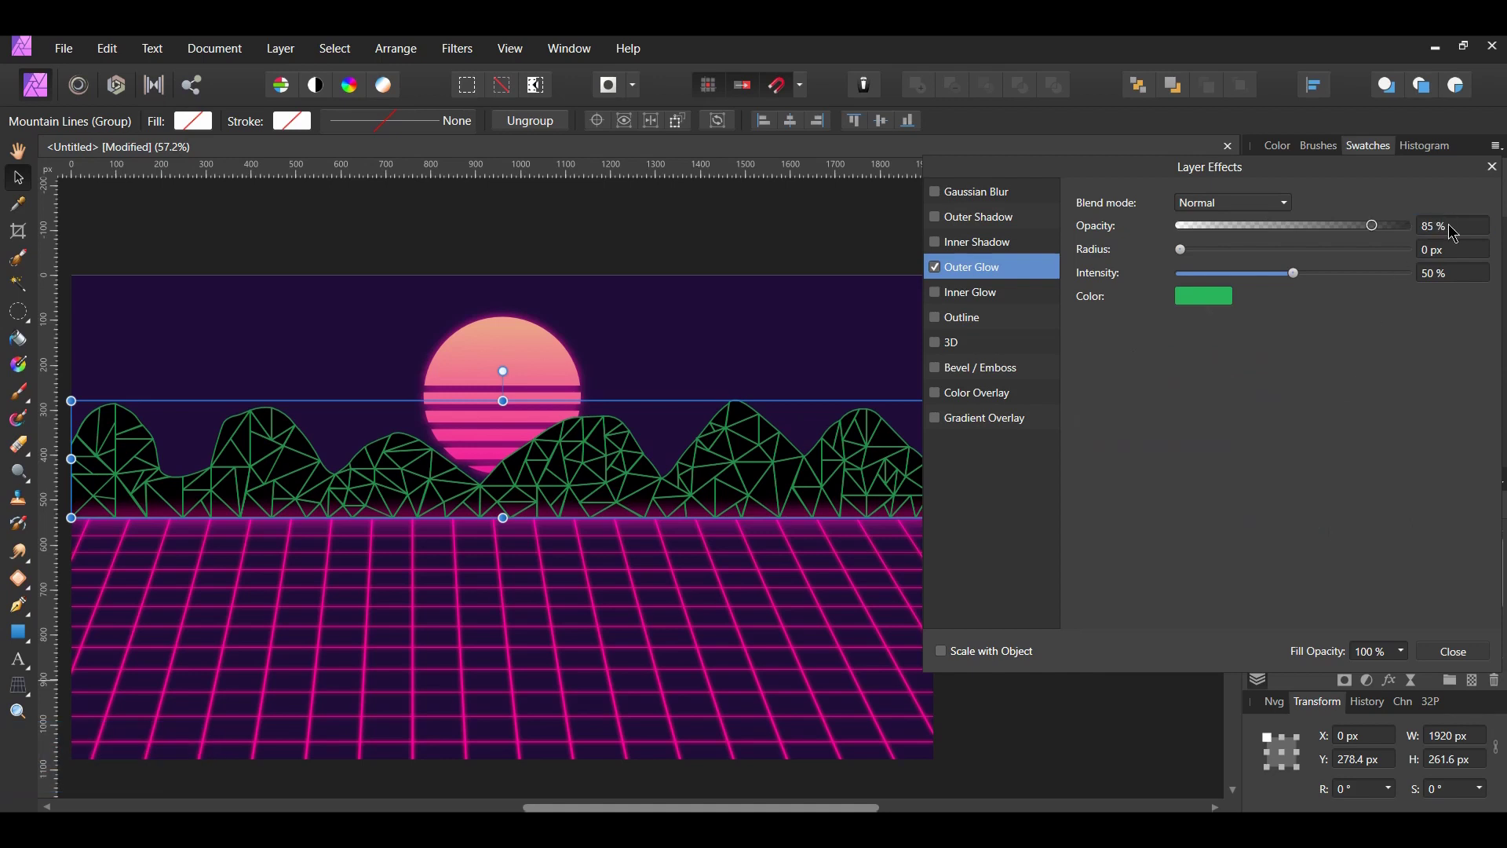
{"action": "left_click", "coordinate": [1449, 248]}
{"action": "type", "text": "11"}
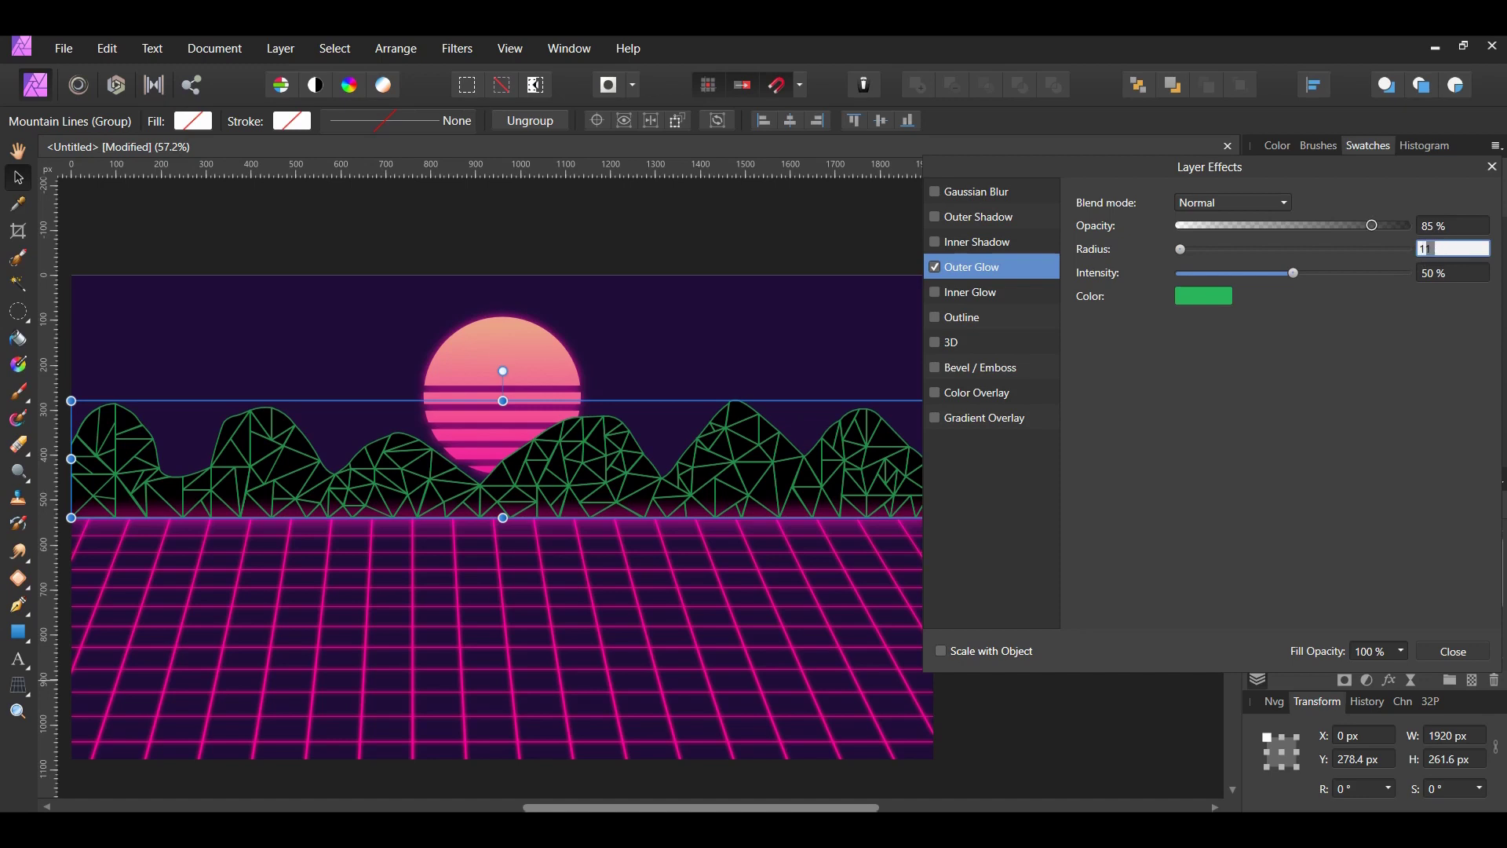
{"action": "key", "text": "Return"}
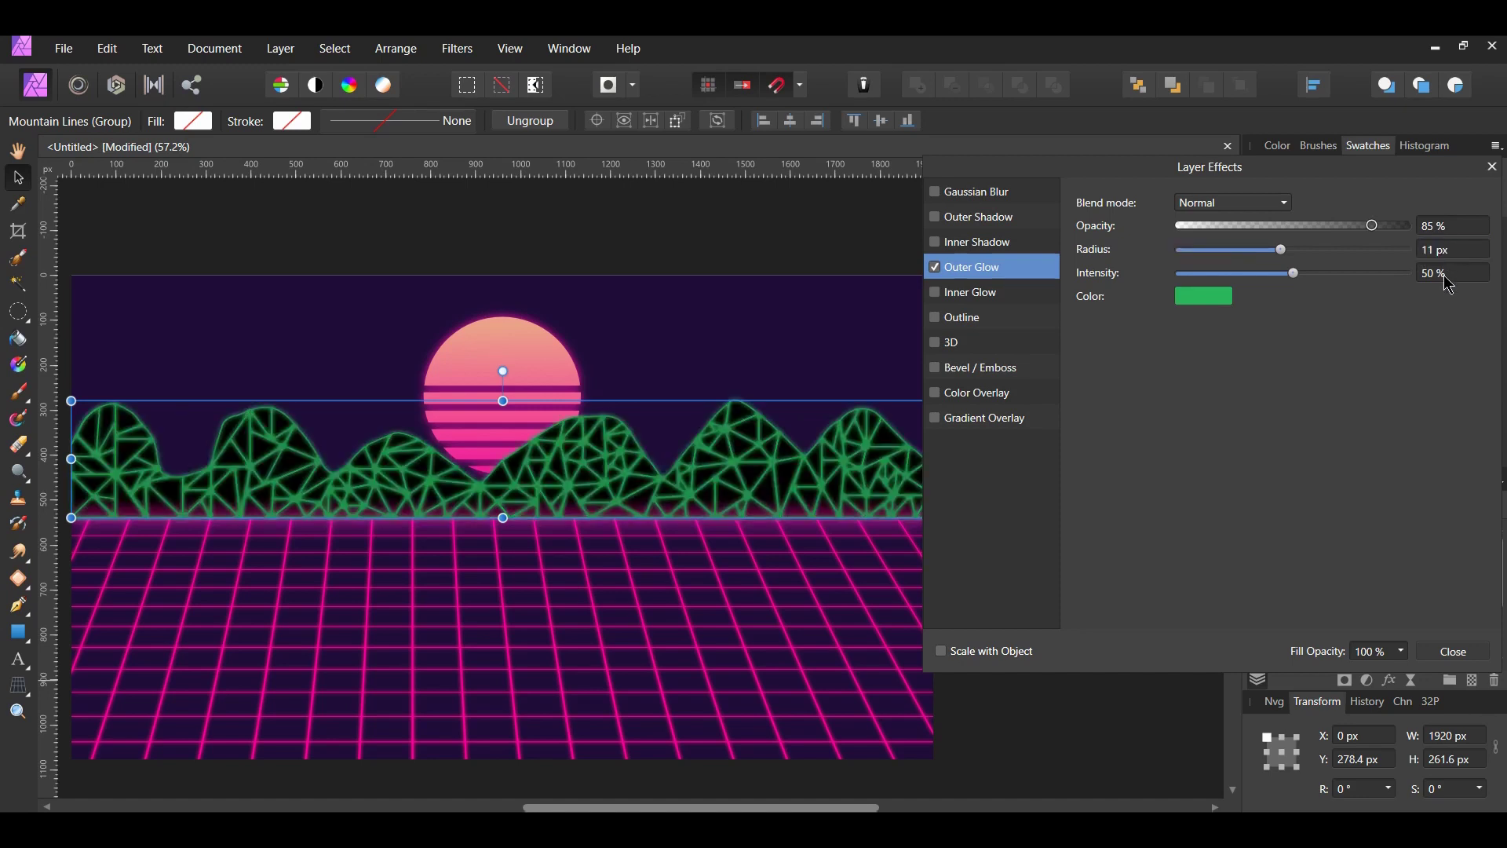
{"action": "left_click", "coordinate": [1453, 651]}
Step: Move the two horizon glow curves above the Mountain Lines group in the layer order and deselect them
{"action": "left_click", "coordinate": [1315, 565]}
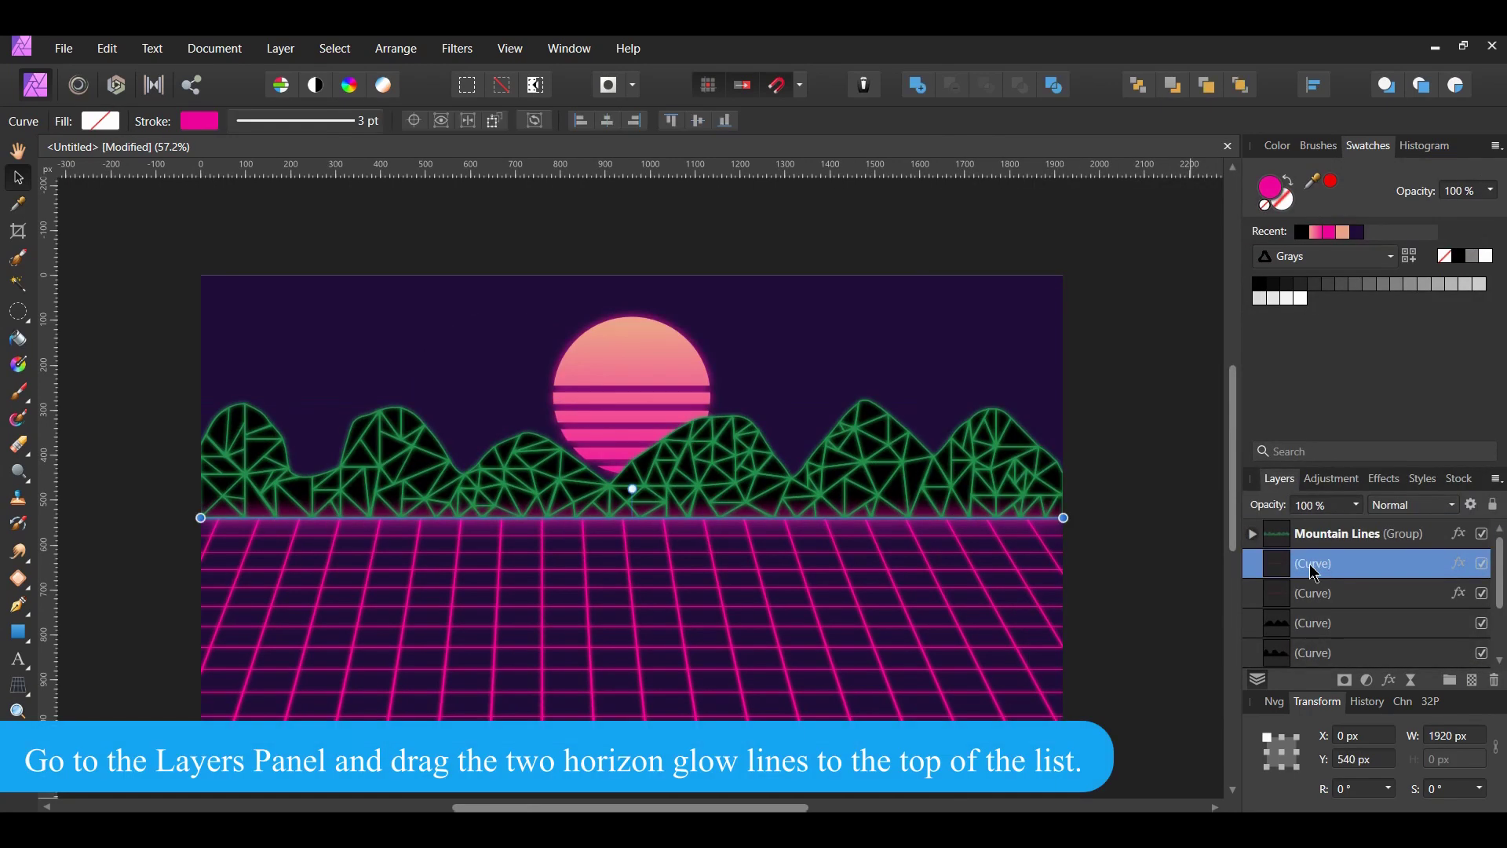
{"action": "left_click", "coordinate": [1309, 598], "text": "shift"}
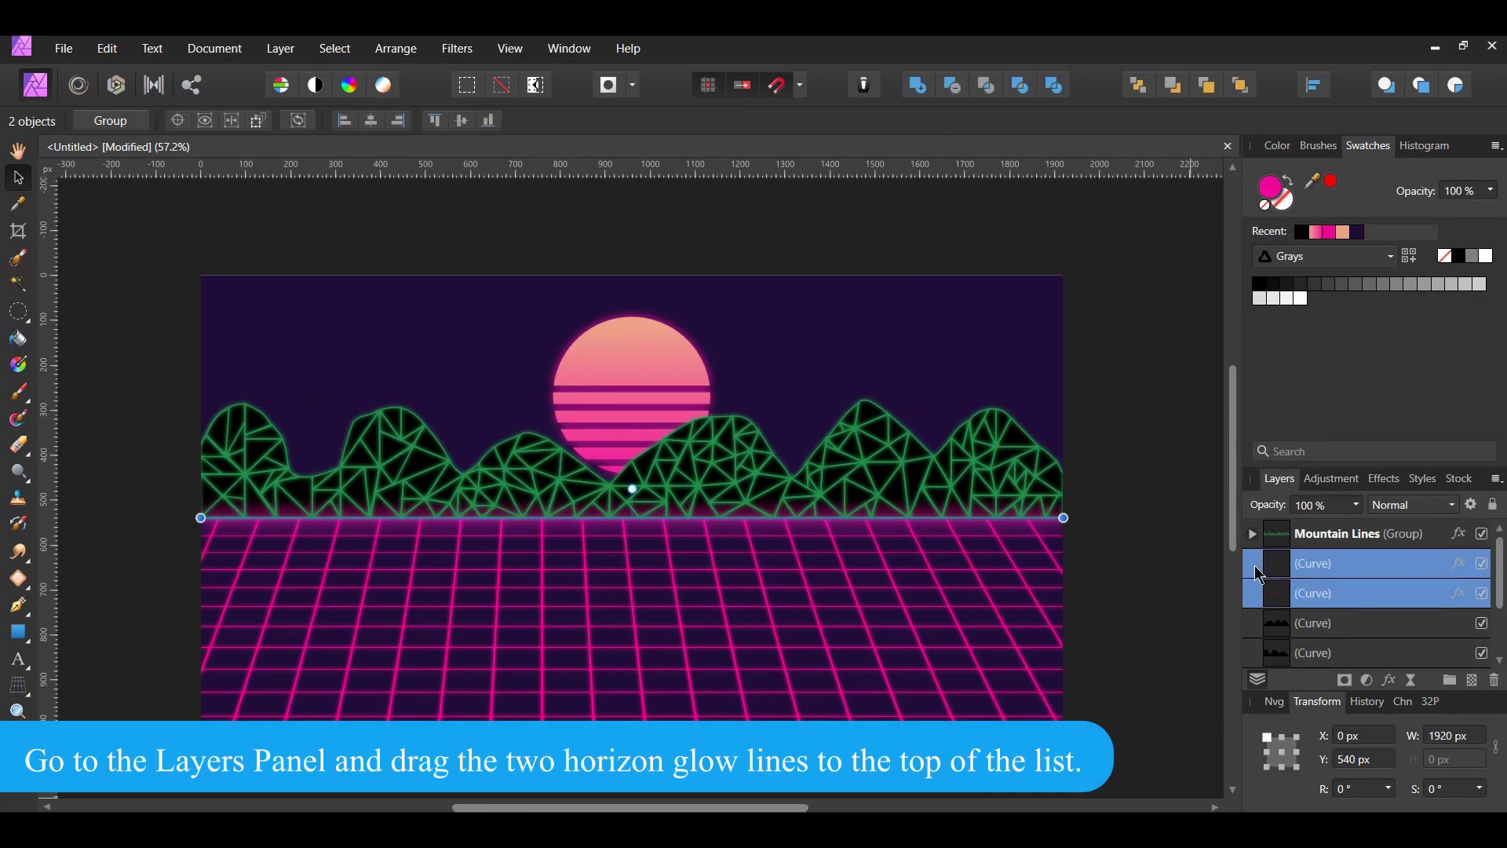
{"action": "left_click_drag", "start_coordinate": [1259, 575], "coordinate": [1260, 524]}
{"action": "left_click", "coordinate": [1189, 569]}
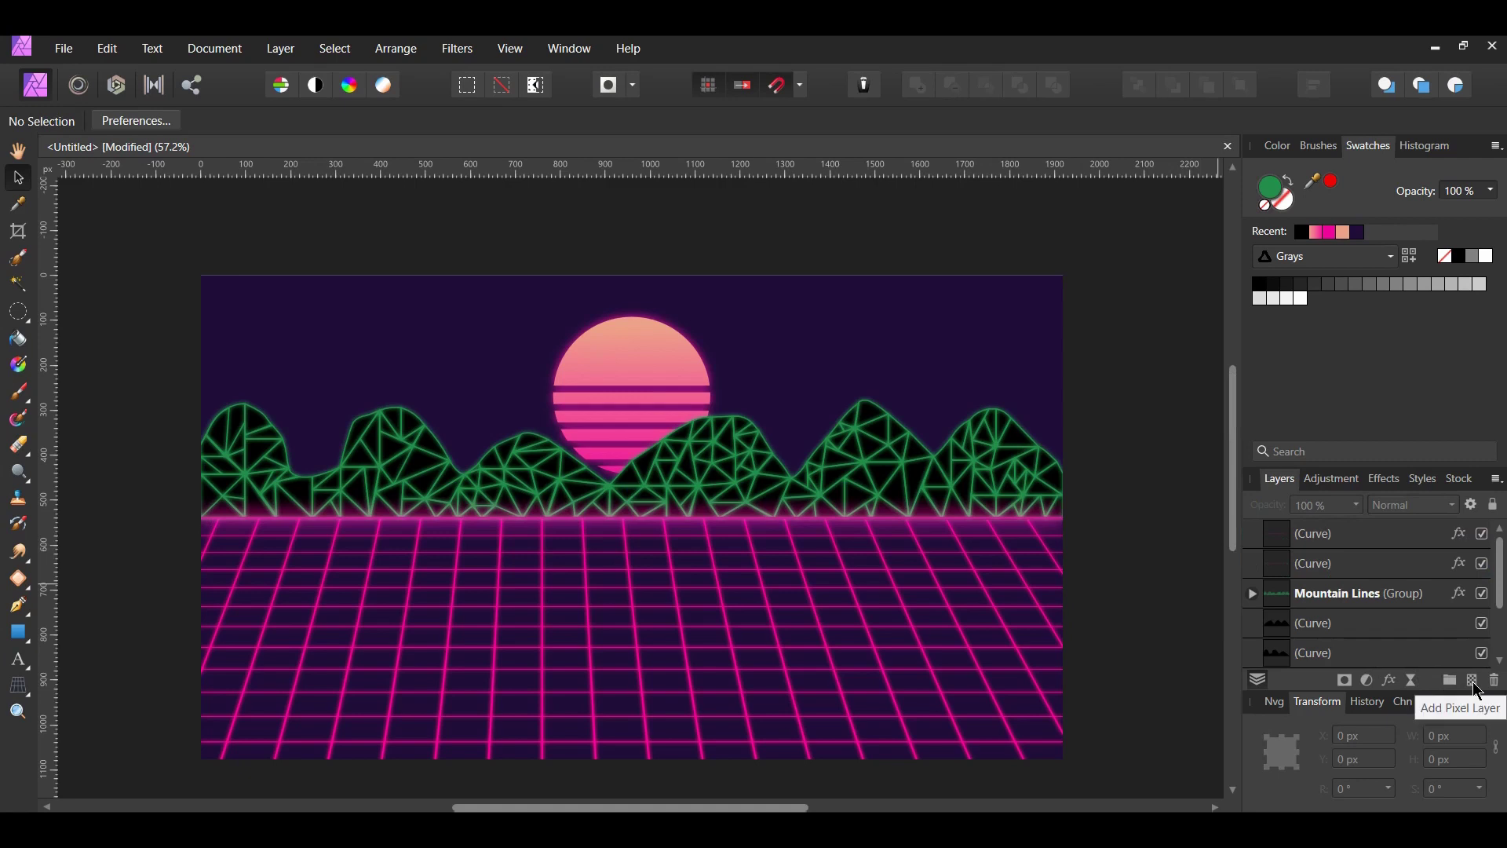
Step: Add a new pixel layer at the top and set up a white 16 px Round Soft Brush for painting
{"action": "left_click", "coordinate": [1475, 681]}
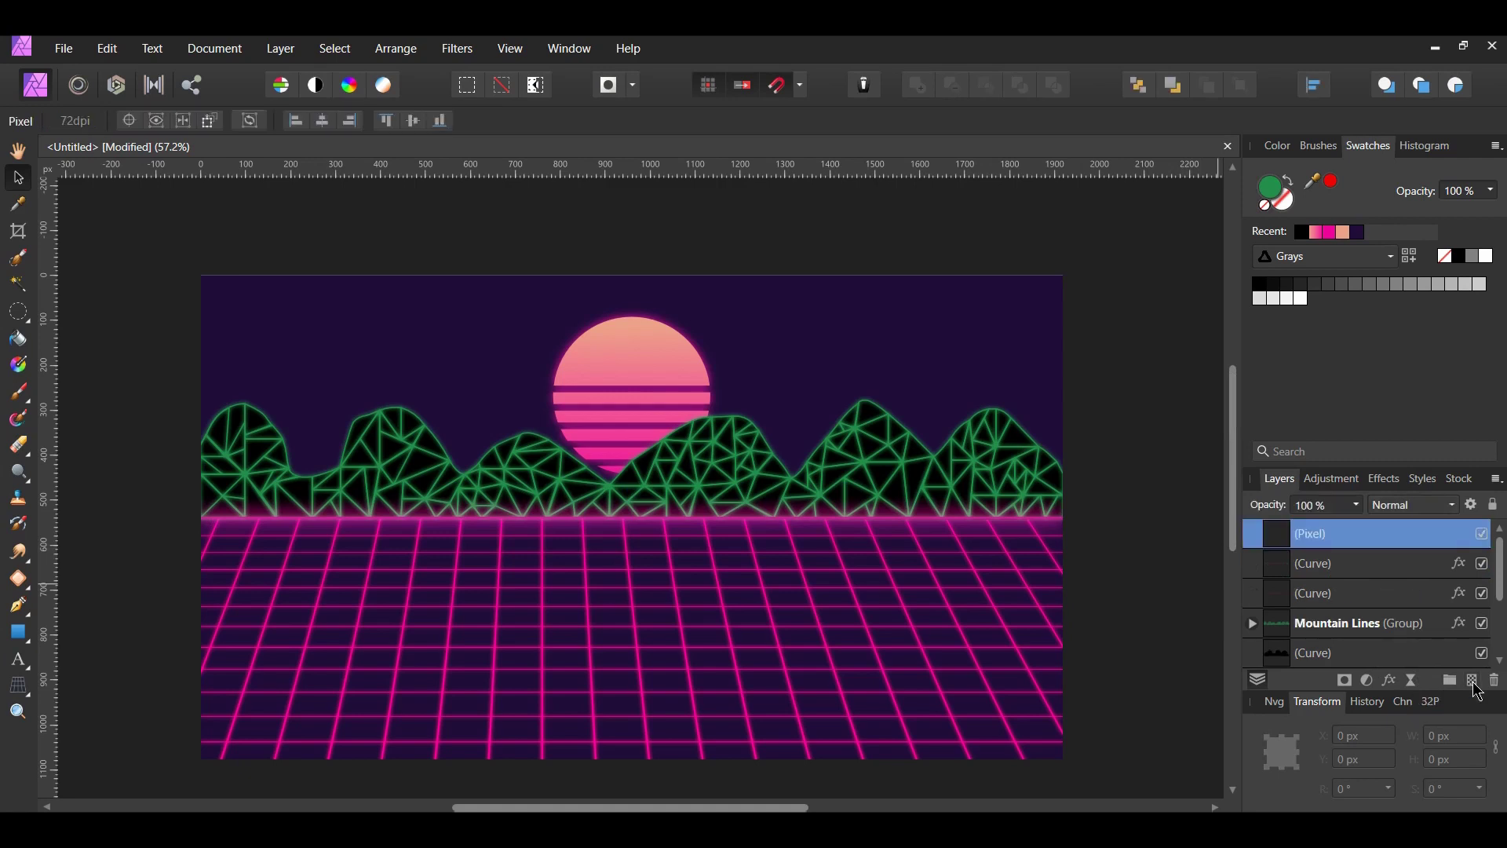
{"action": "key", "text": "b"}
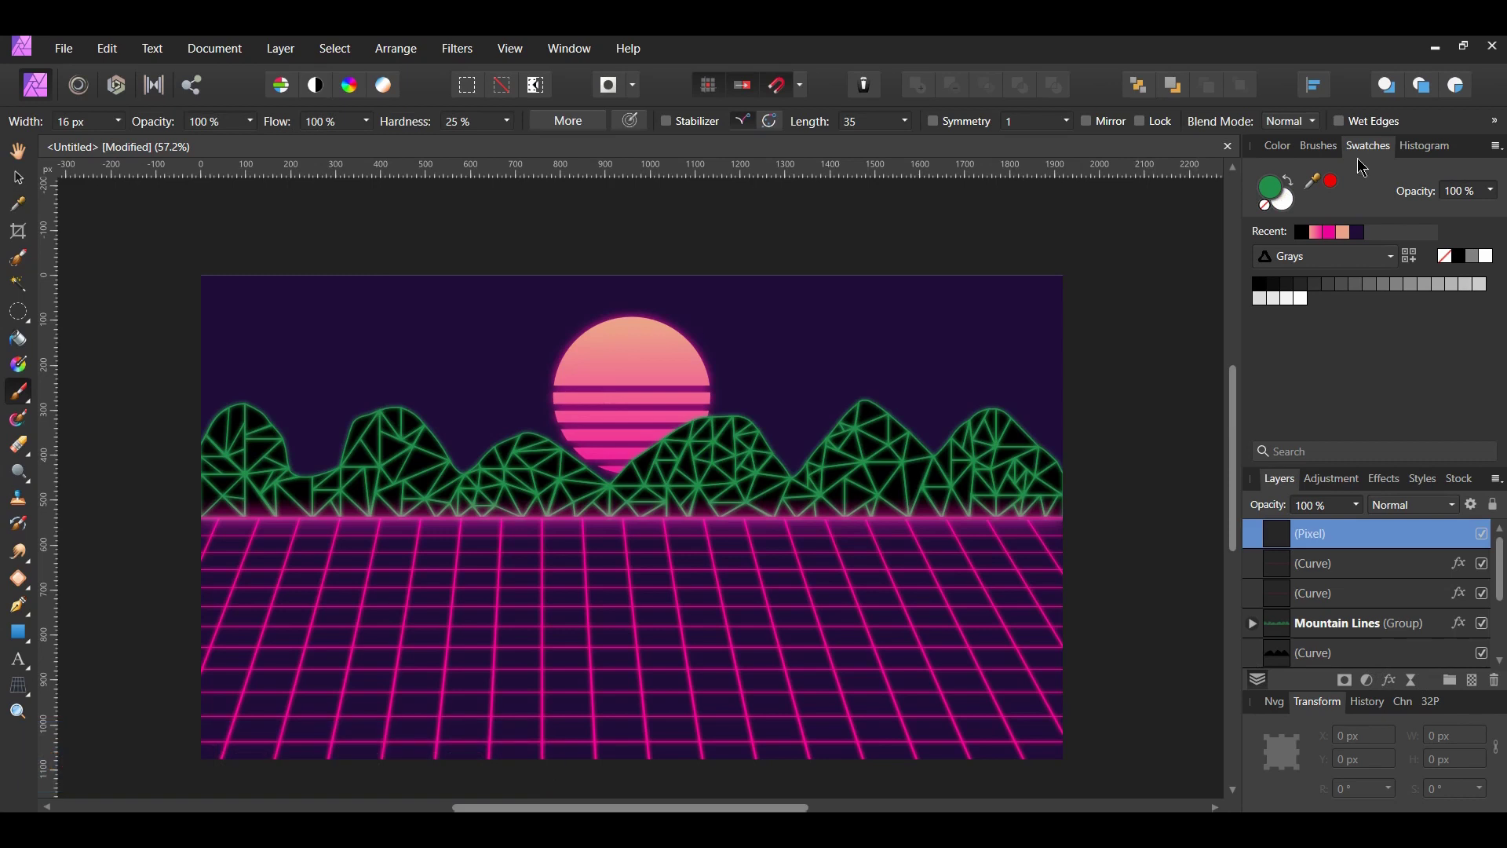
{"action": "left_click", "coordinate": [1489, 258]}
{"action": "left_click", "coordinate": [1322, 149]}
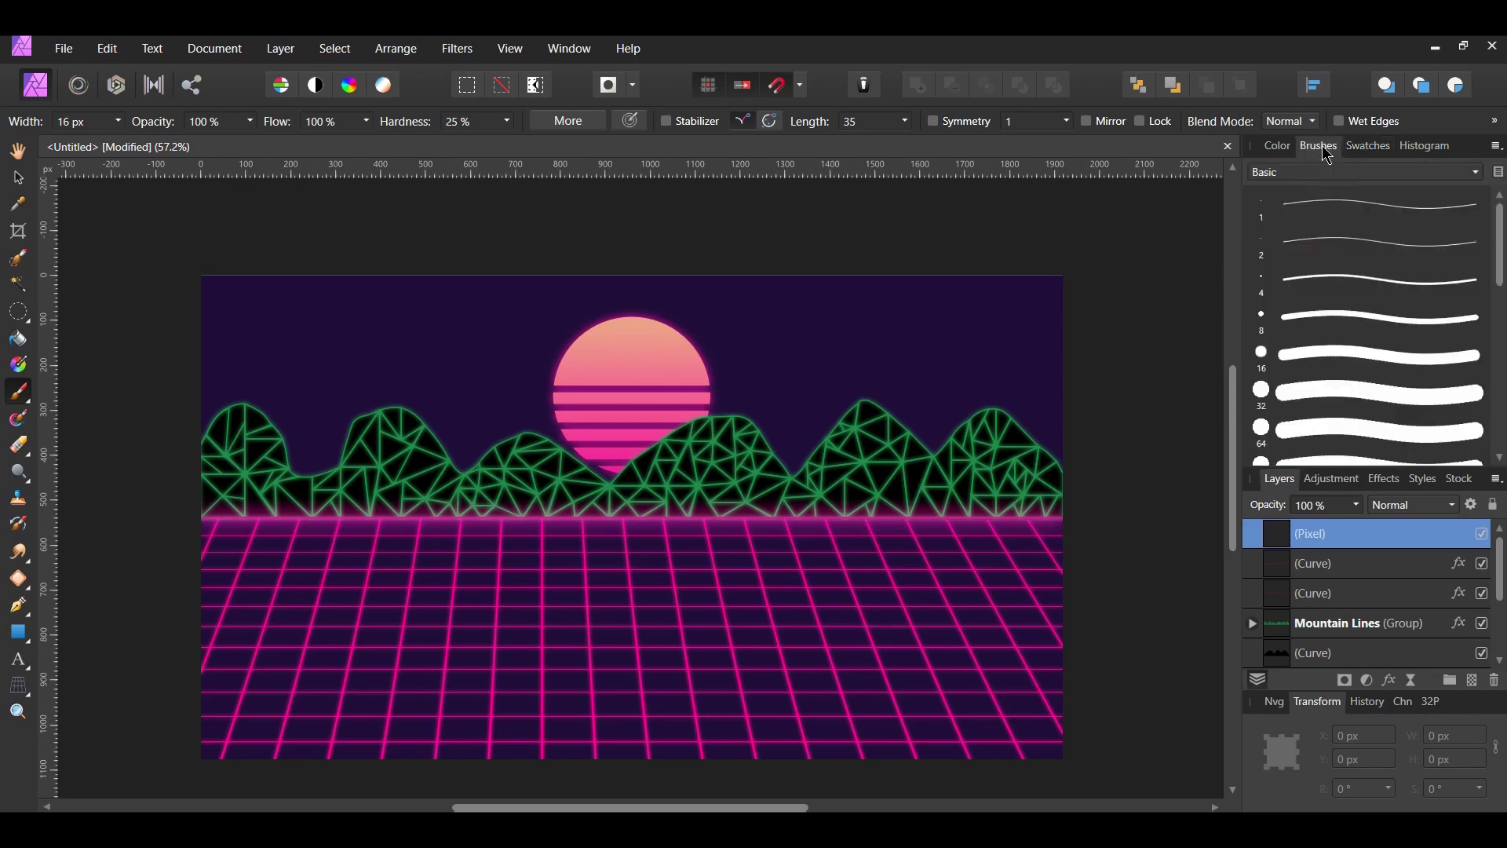
{"action": "mouse_move", "coordinate": [1500, 225]}
{"action": "left_mouse_down"}
{"action": "mouse_move", "coordinate": [1504, 283]}
{"action": "mouse_move", "coordinate": [1436, 302]}
{"action": "left_mouse_up"}
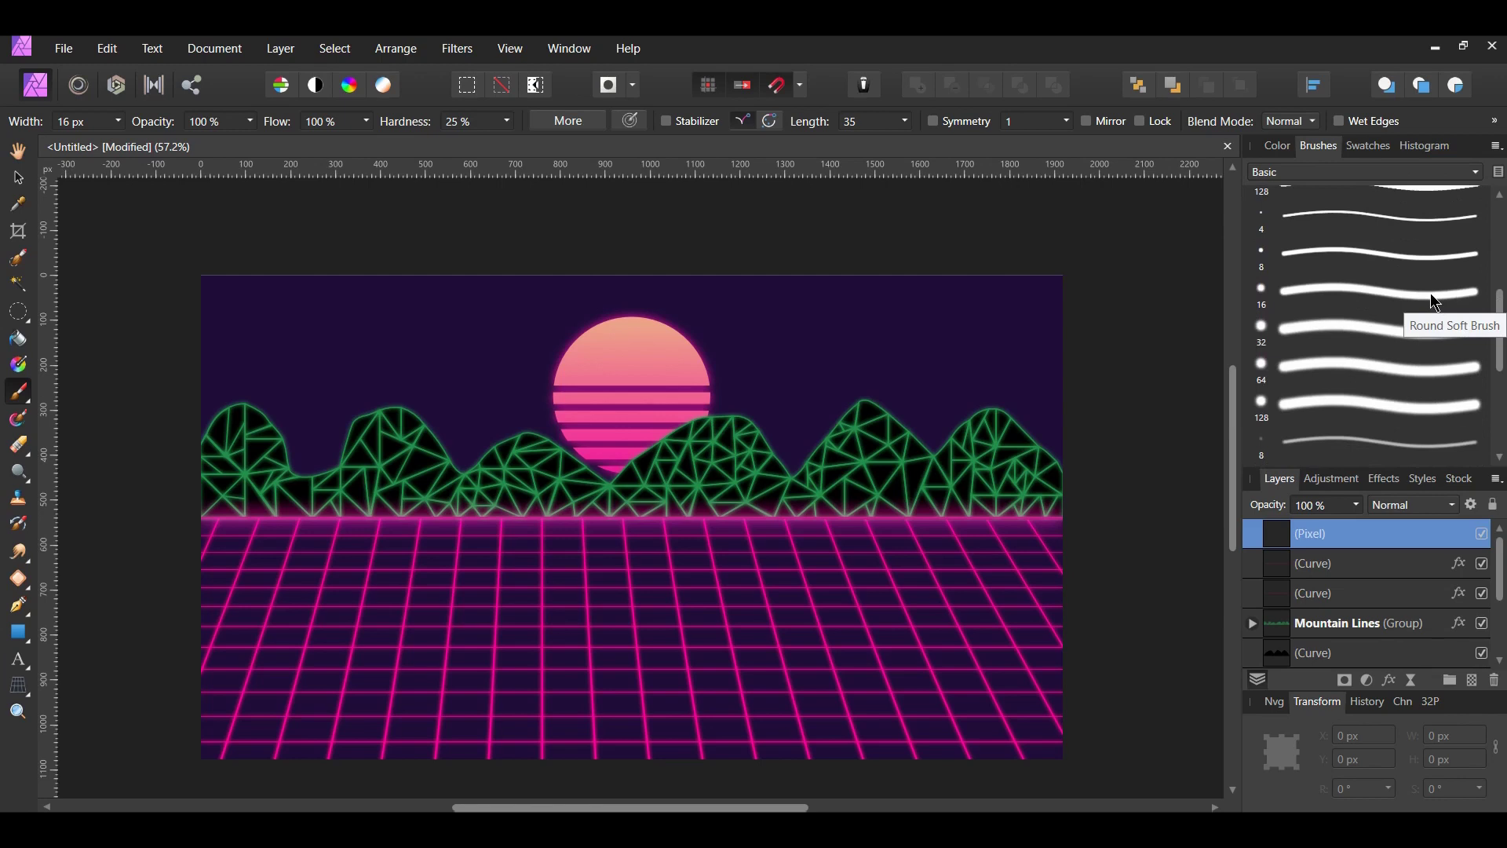
{"action": "left_click", "coordinate": [1435, 302]}
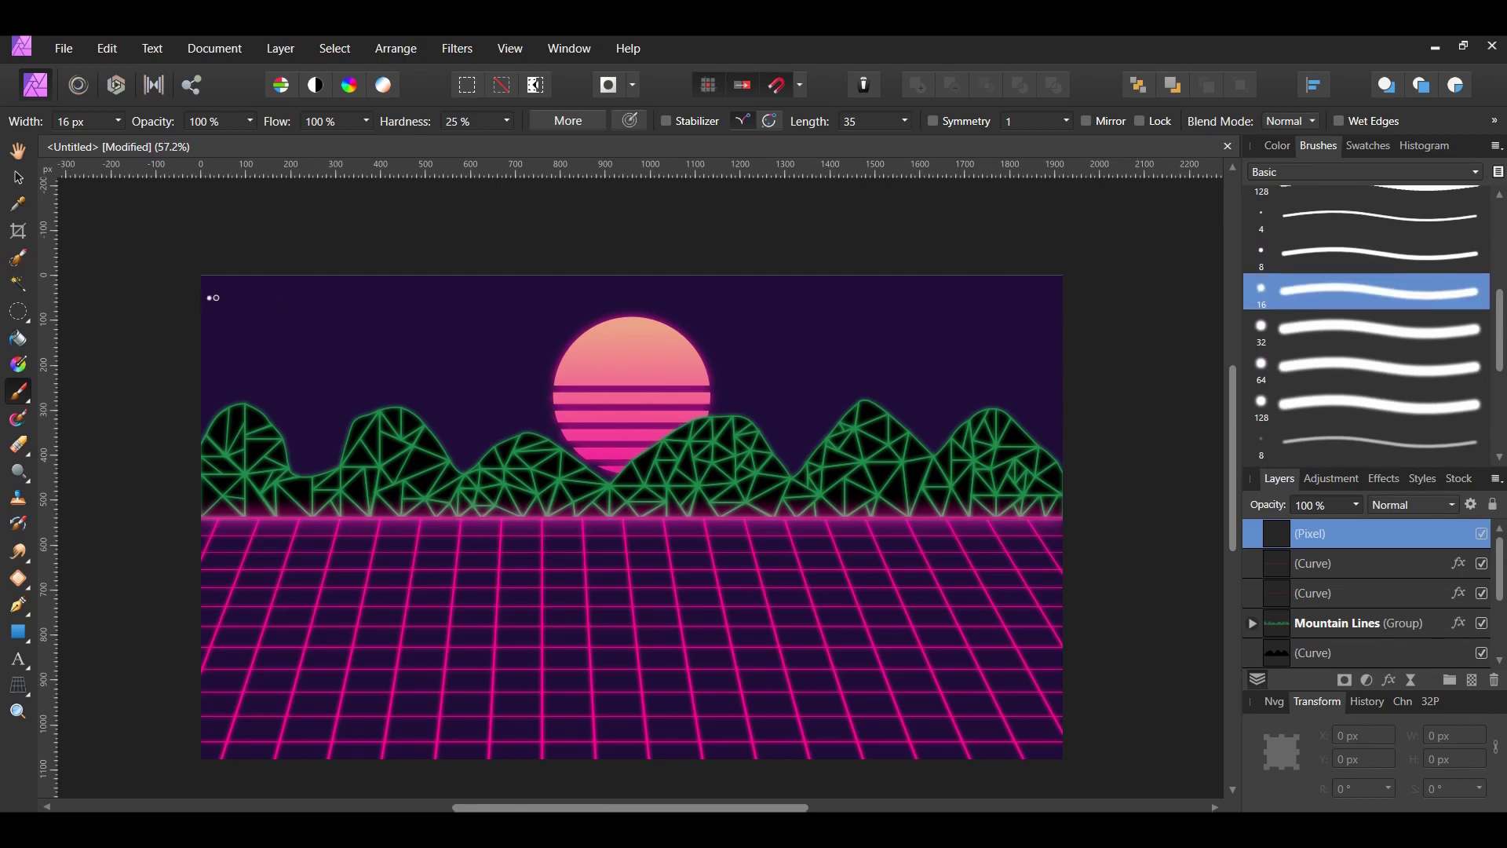
Step: Paint small white star dots scattered across the dark sky around the sun and above the hills
{"action": "left_click", "coordinate": [218, 293]}
{"action": "left_click", "coordinate": [218, 341]}
{"action": "left_click", "coordinate": [264, 331]}
{"action": "left_click", "coordinate": [248, 378]}
{"action": "left_click", "coordinate": [318, 406]}
{"action": "left_click", "coordinate": [303, 334]}
{"action": "left_click", "coordinate": [279, 373]}
{"action": "left_click", "coordinate": [335, 368]}
{"action": "left_click", "coordinate": [461, 324]}
{"action": "left_click", "coordinate": [417, 333]}
{"action": "left_click", "coordinate": [390, 366]}
Step: Rename the painted pixel layer to Stars
{"action": "double_click", "coordinate": [1311, 534]}
{"action": "type", "text": "Stars"}
{"action": "key", "text": "Return"}
Step: Give the Stars layer a white Outer Glow with a 20 px radius and close the layer effects
{"action": "left_click", "coordinate": [1390, 681]}
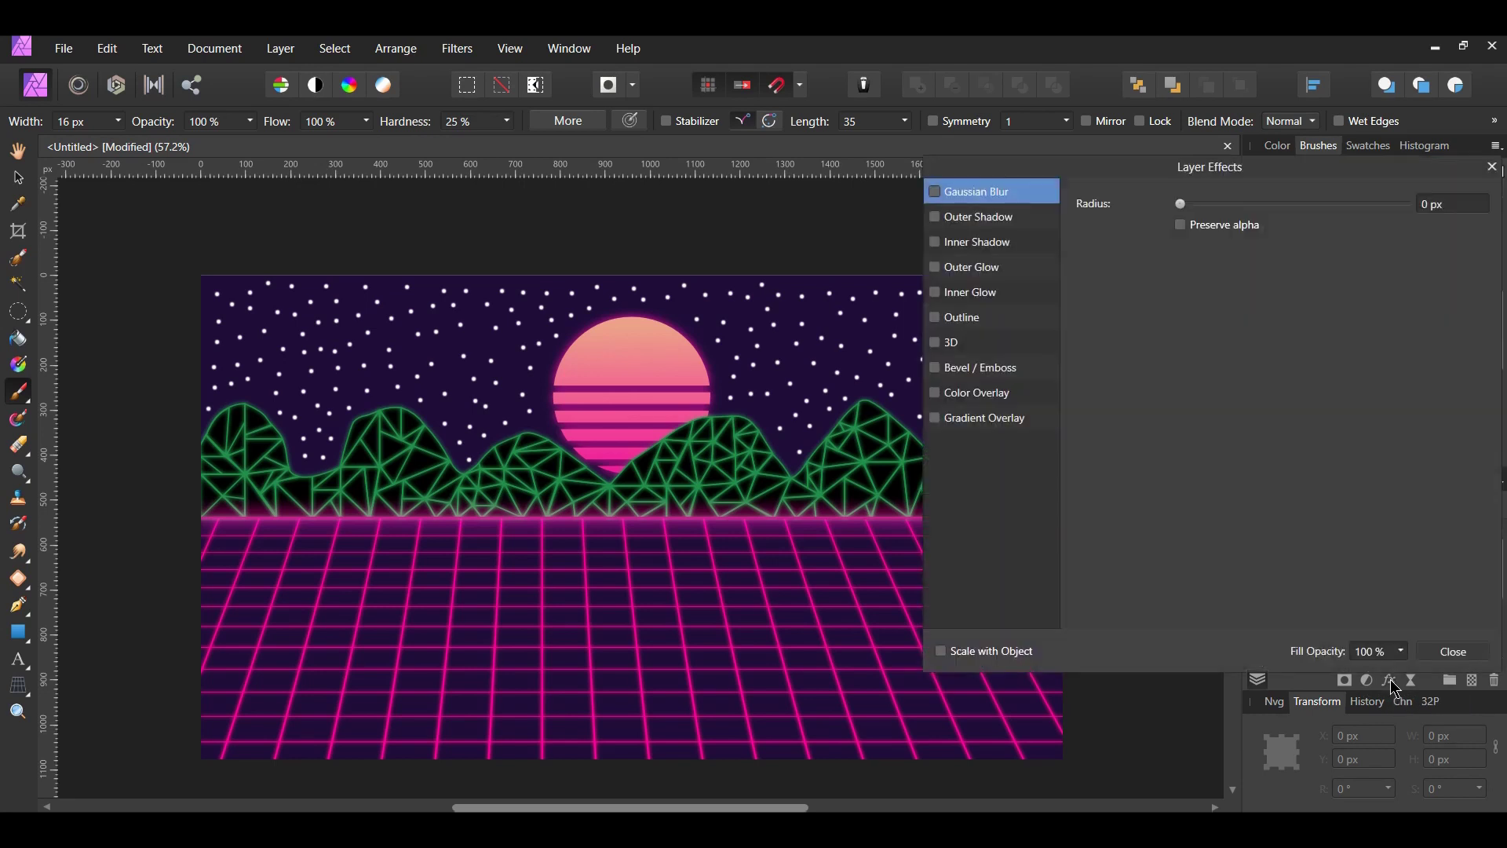
{"action": "left_click", "coordinate": [967, 272]}
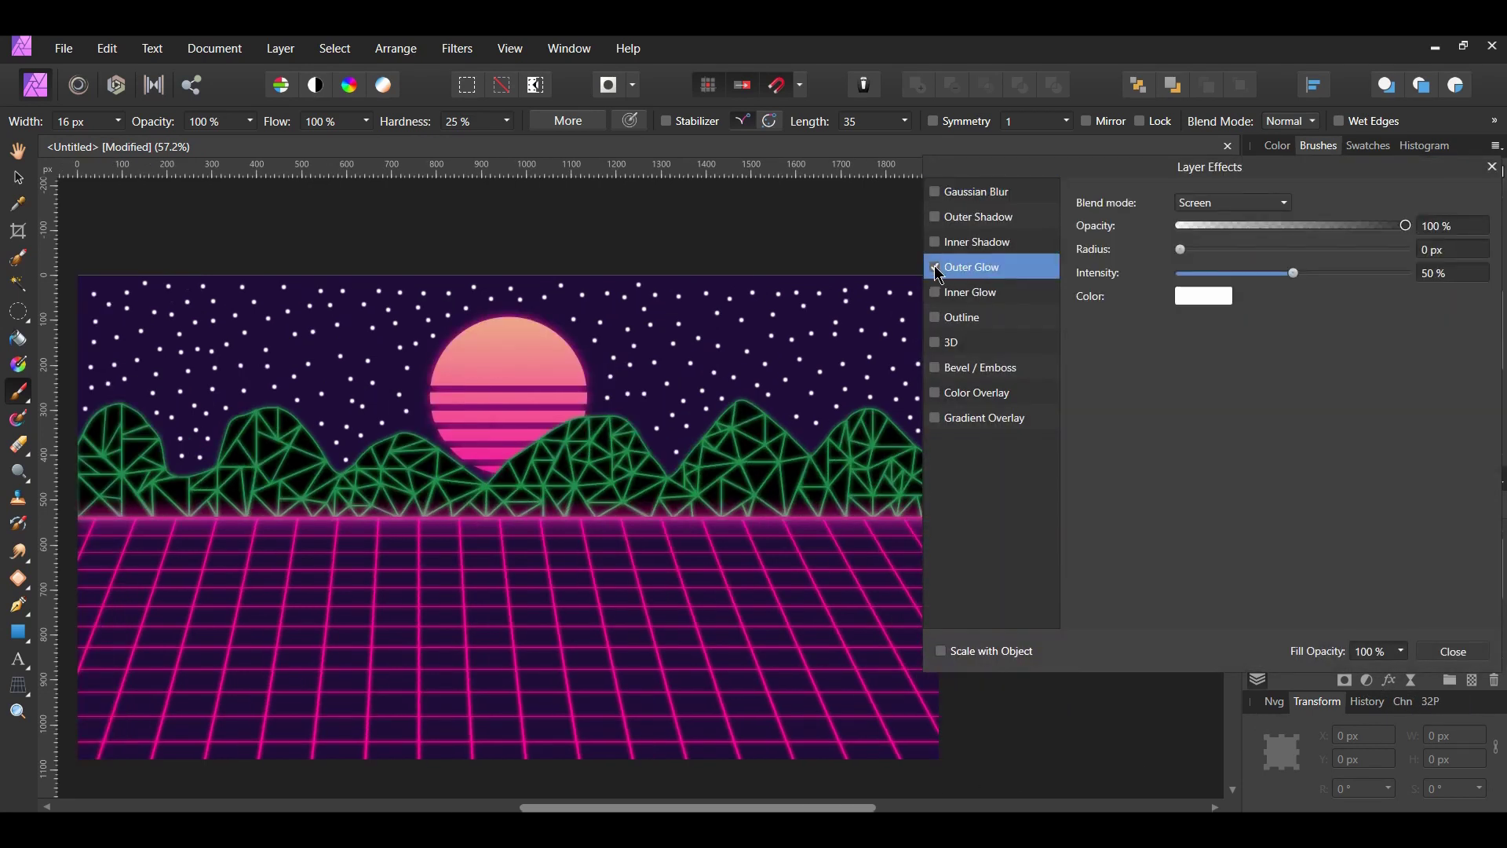
{"action": "left_click", "coordinate": [936, 268]}
{"action": "left_click", "coordinate": [1444, 251]}
{"action": "type", "text": "20"}
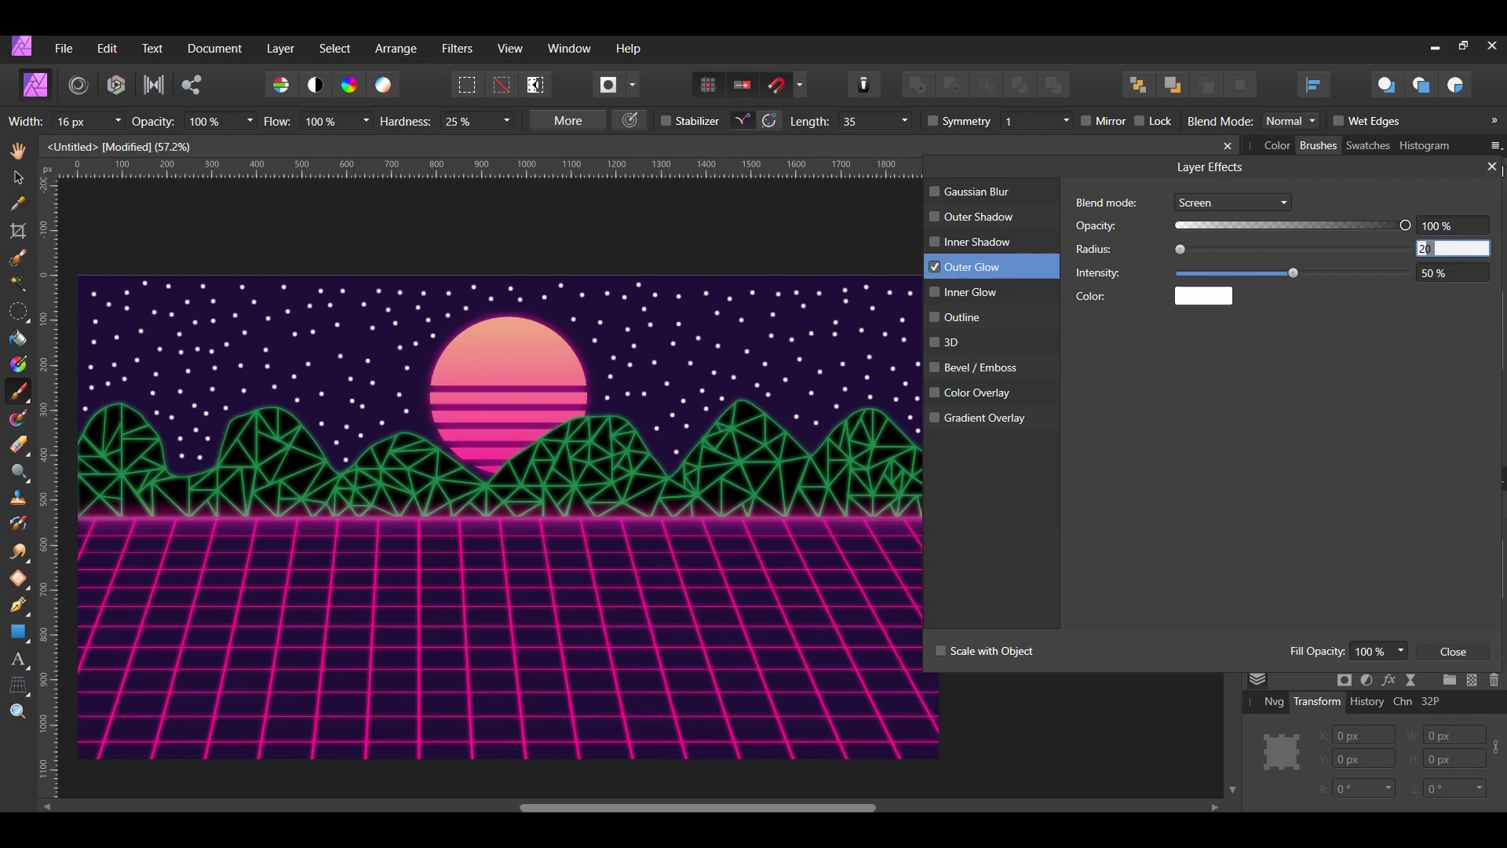
{"action": "key", "text": "Return"}
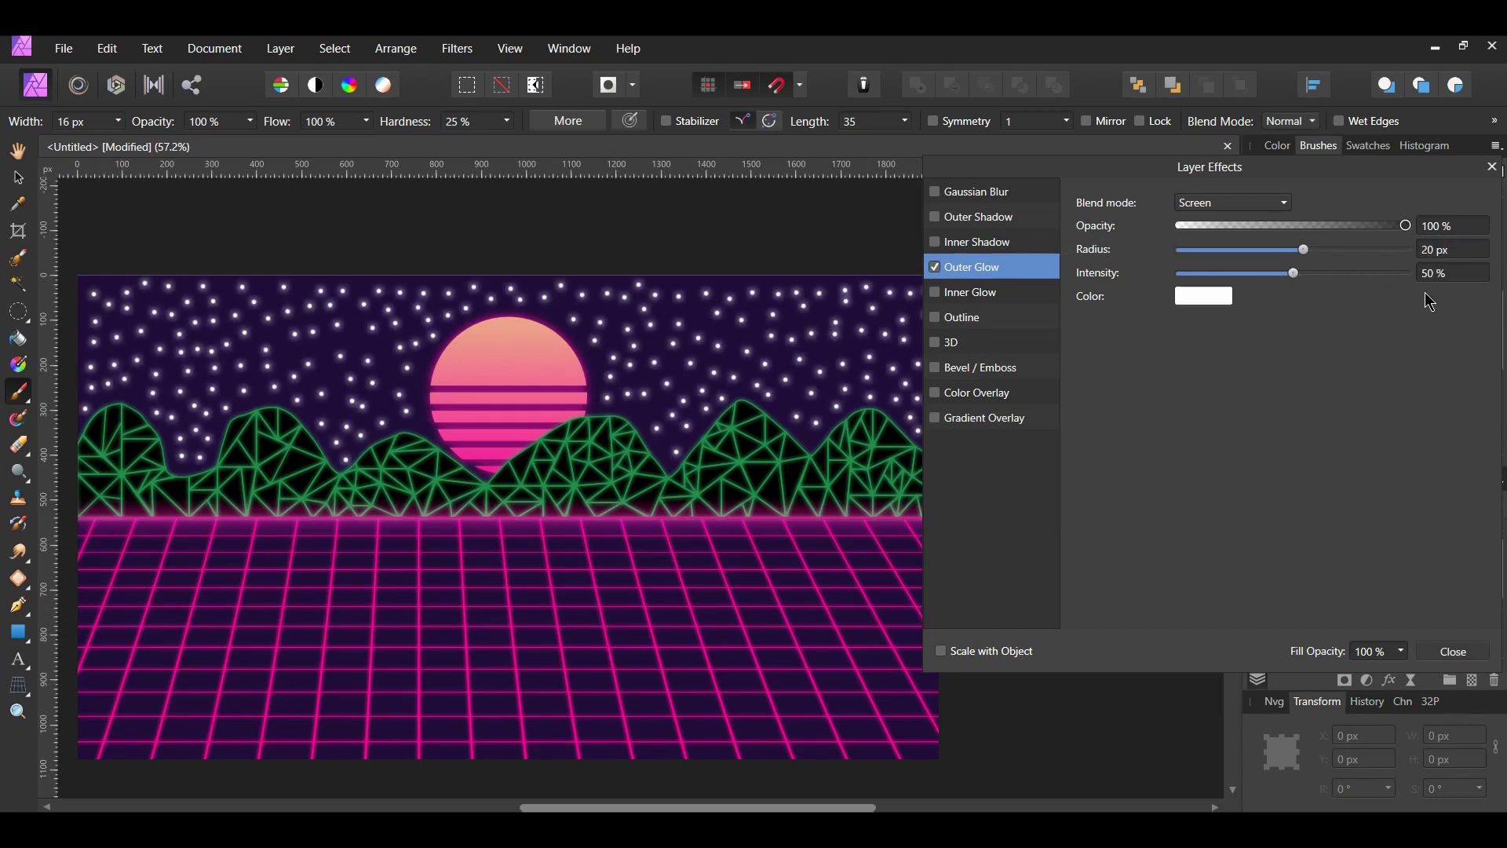
{"action": "left_click", "coordinate": [1491, 168]}
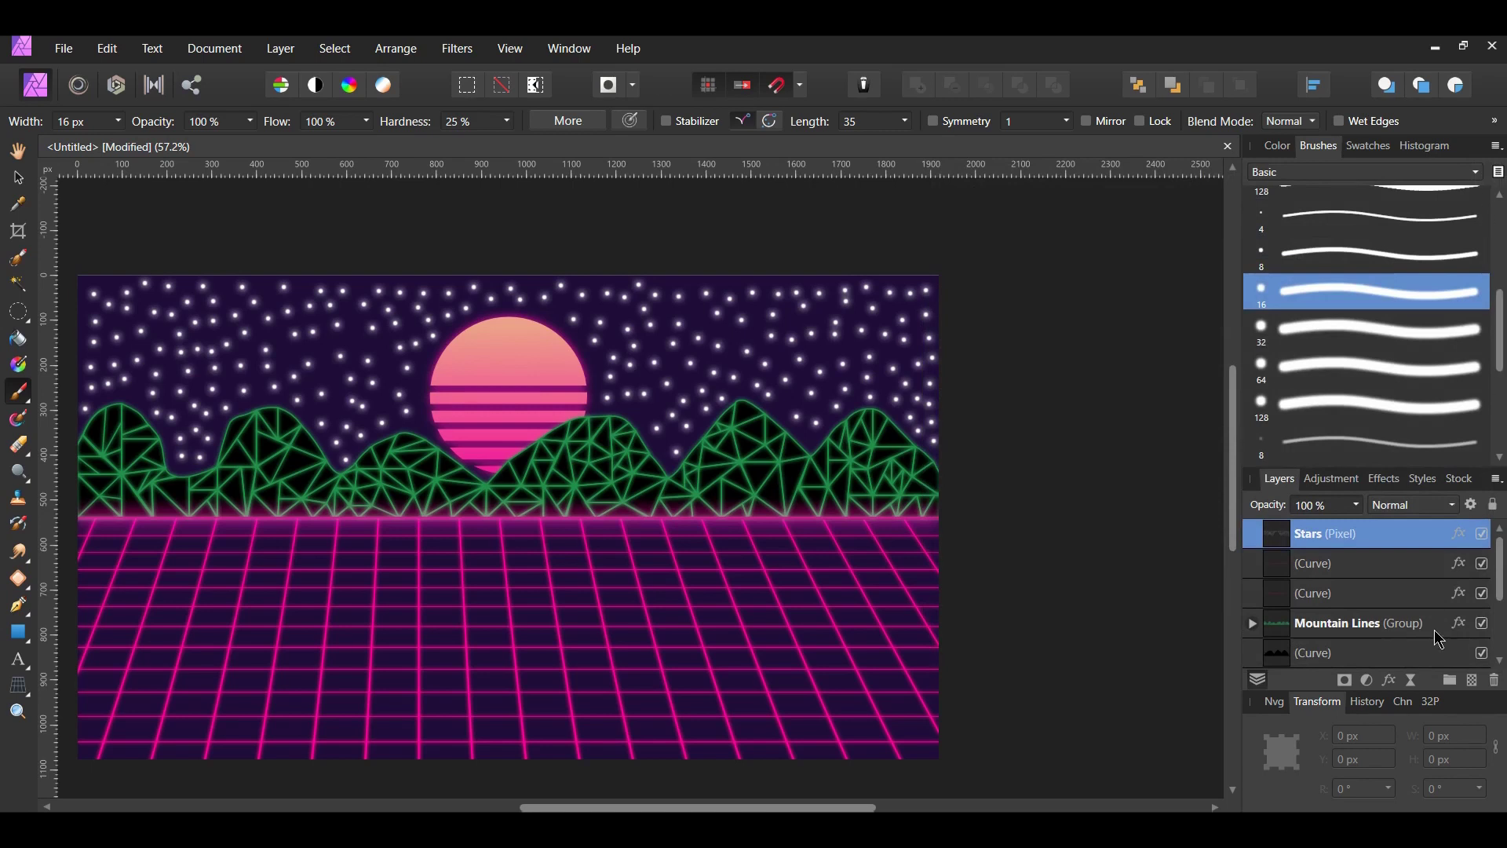
Step: Apply a live Gaussian Blur with a 3 px radius to the Stars layer, and deselect it
{"action": "left_click", "coordinate": [1412, 683]}
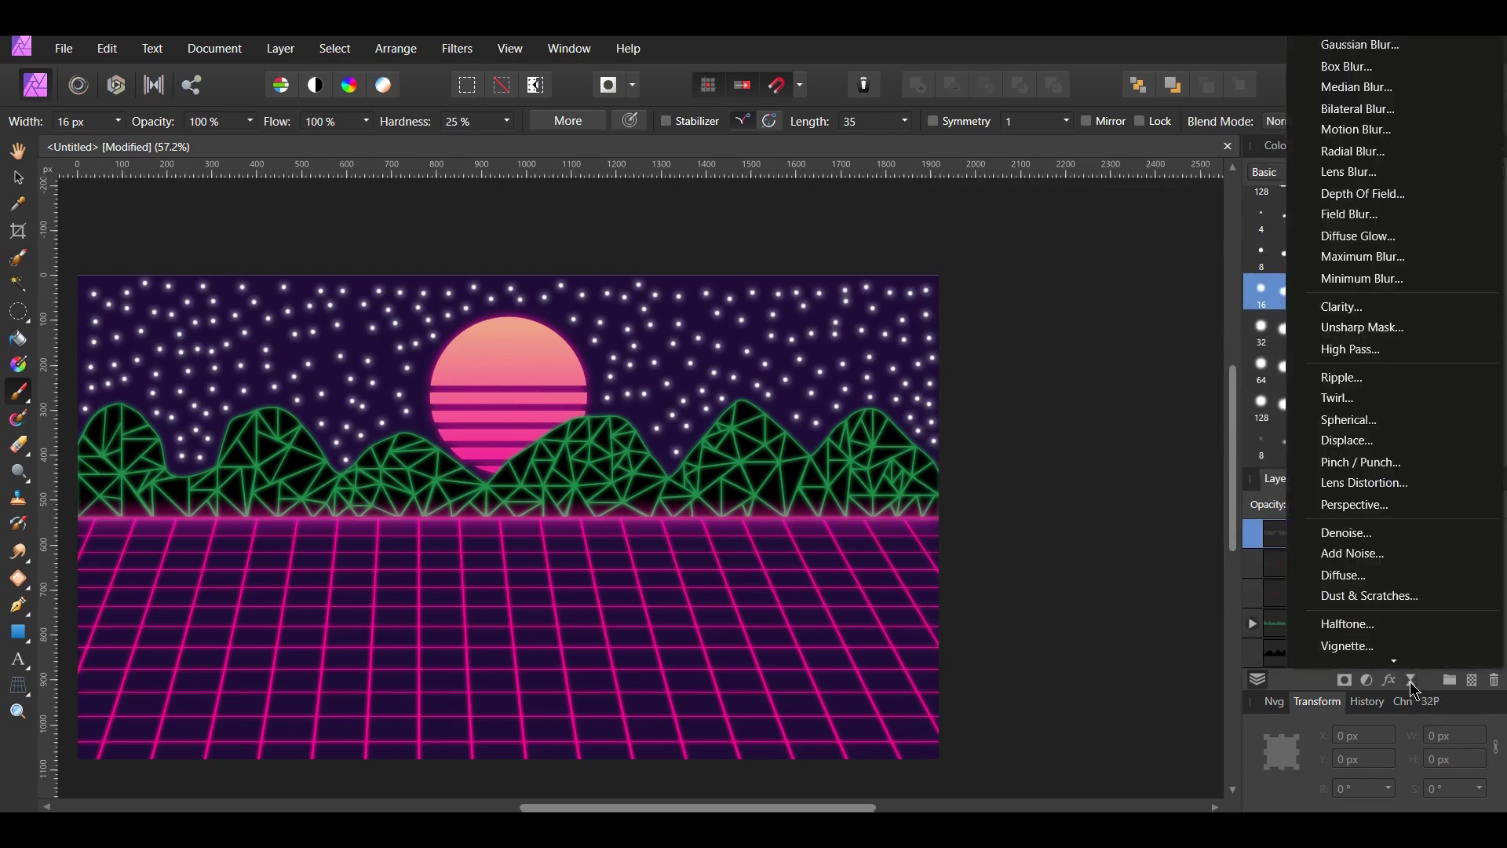
{"action": "left_click", "coordinate": [1347, 47]}
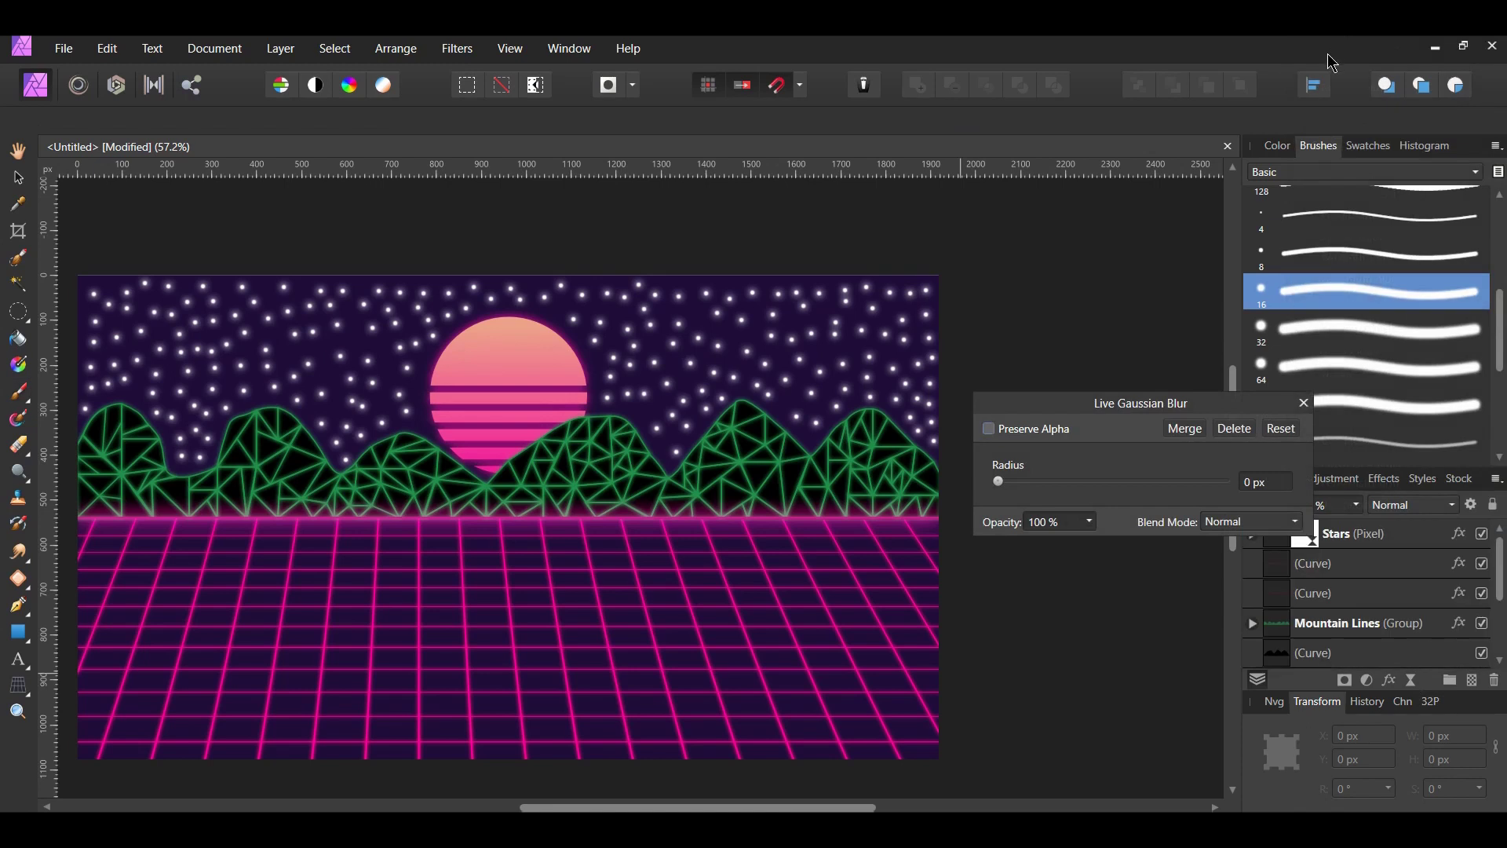
{"action": "left_click", "coordinate": [1267, 479]}
{"action": "type", "text": "3"}
{"action": "key", "text": "Return"}
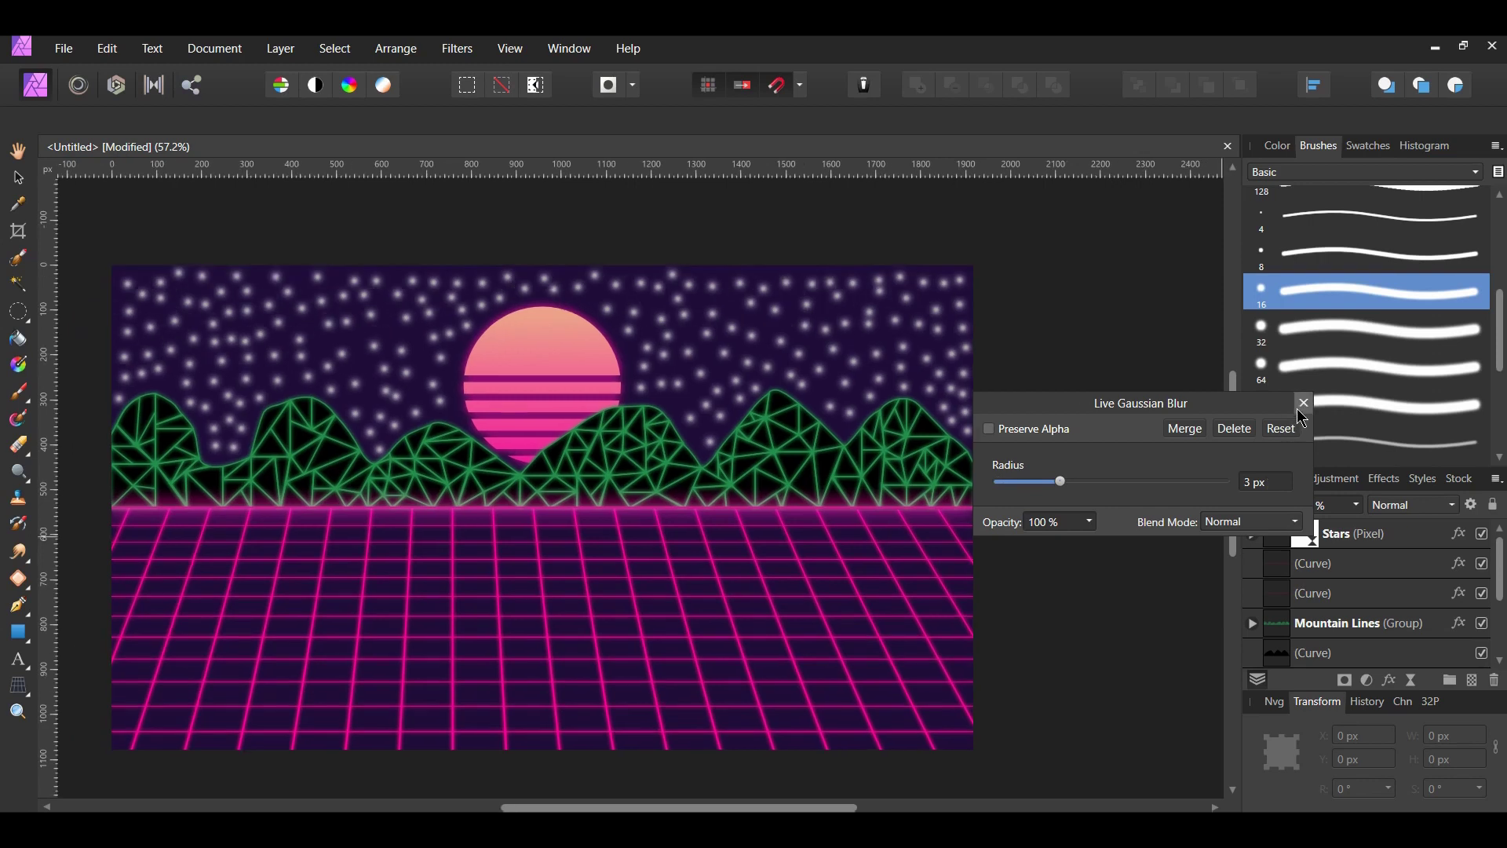
{"action": "left_click", "coordinate": [1304, 403]}
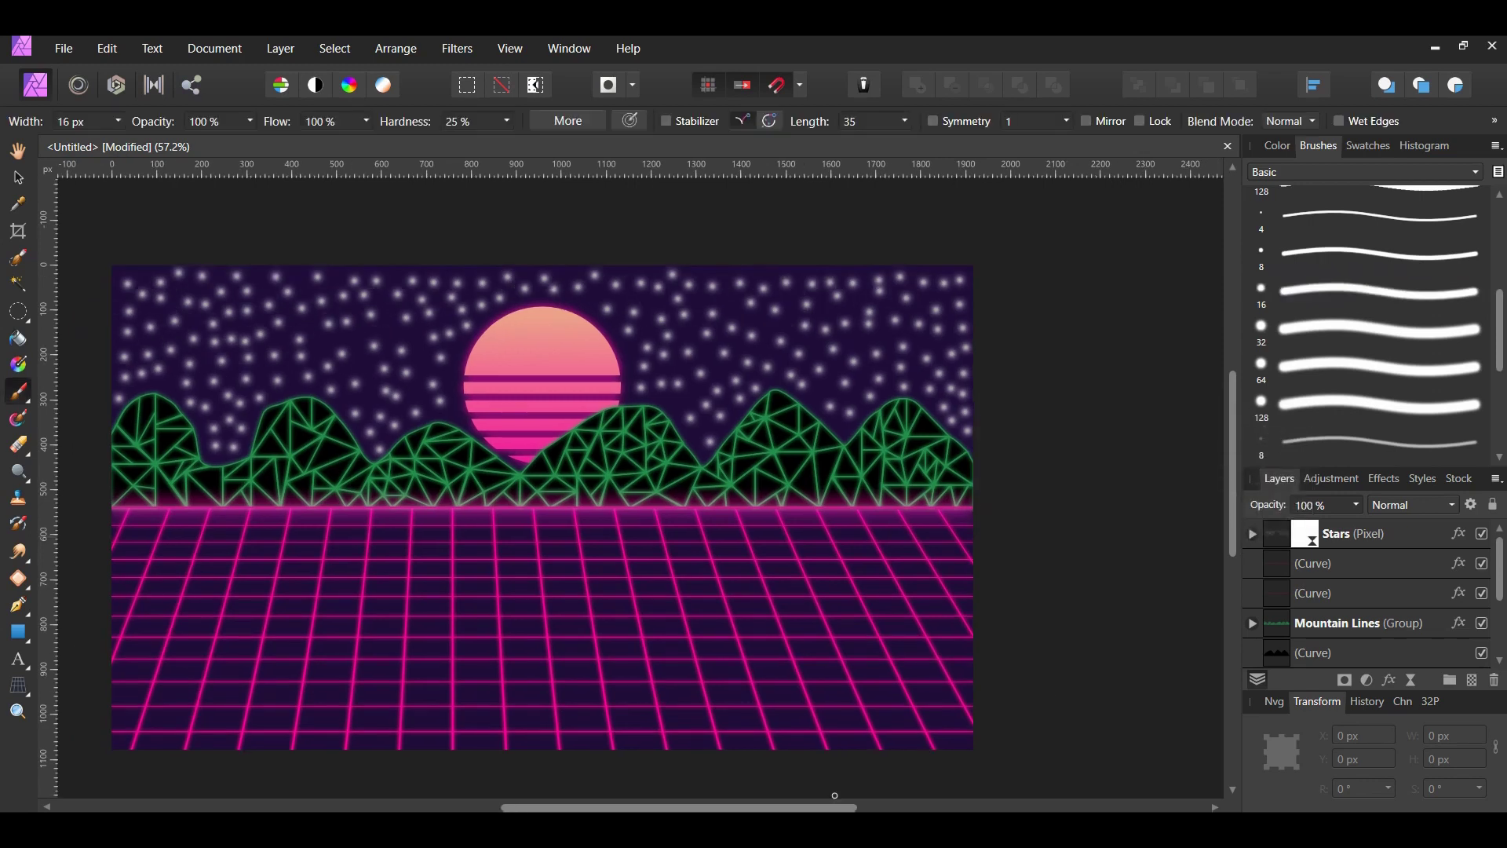
{"action": "left_click_drag", "start_coordinate": [832, 809], "coordinate": [792, 809]}
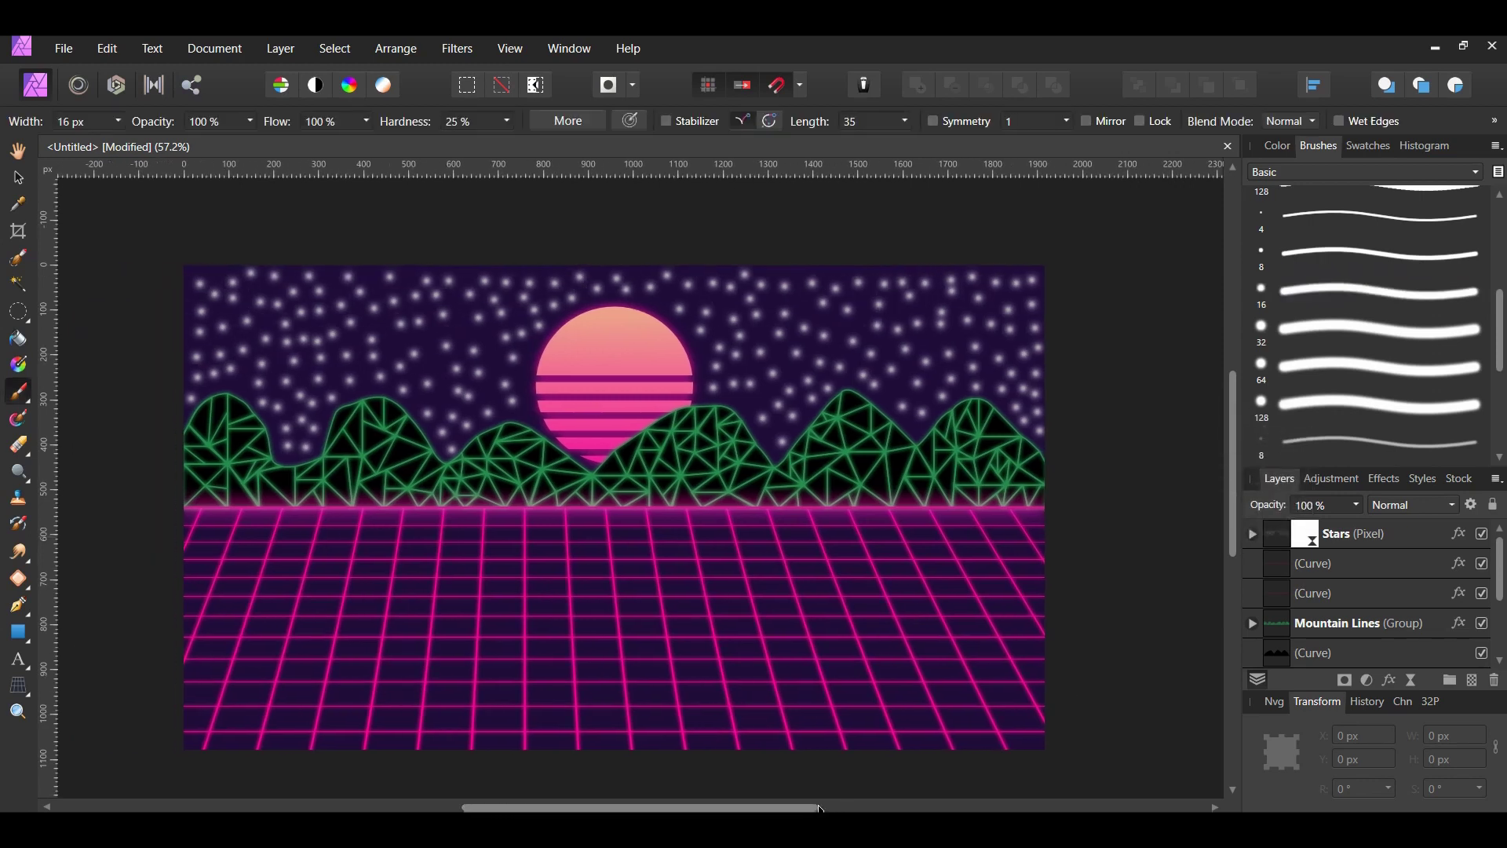
{"action": "key", "text": "v"}
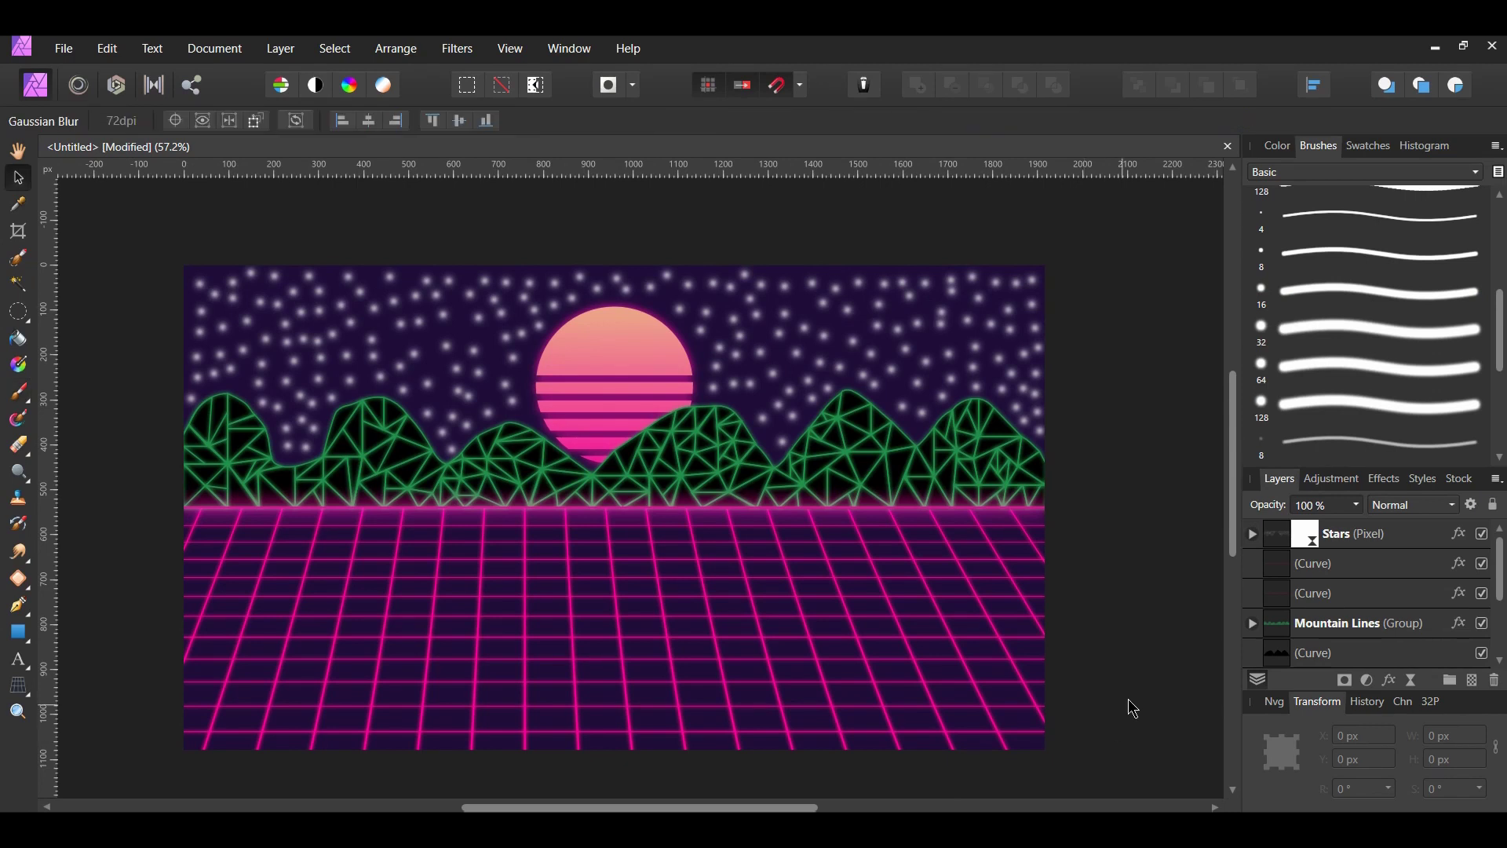
{"action": "left_click", "coordinate": [1136, 704]}
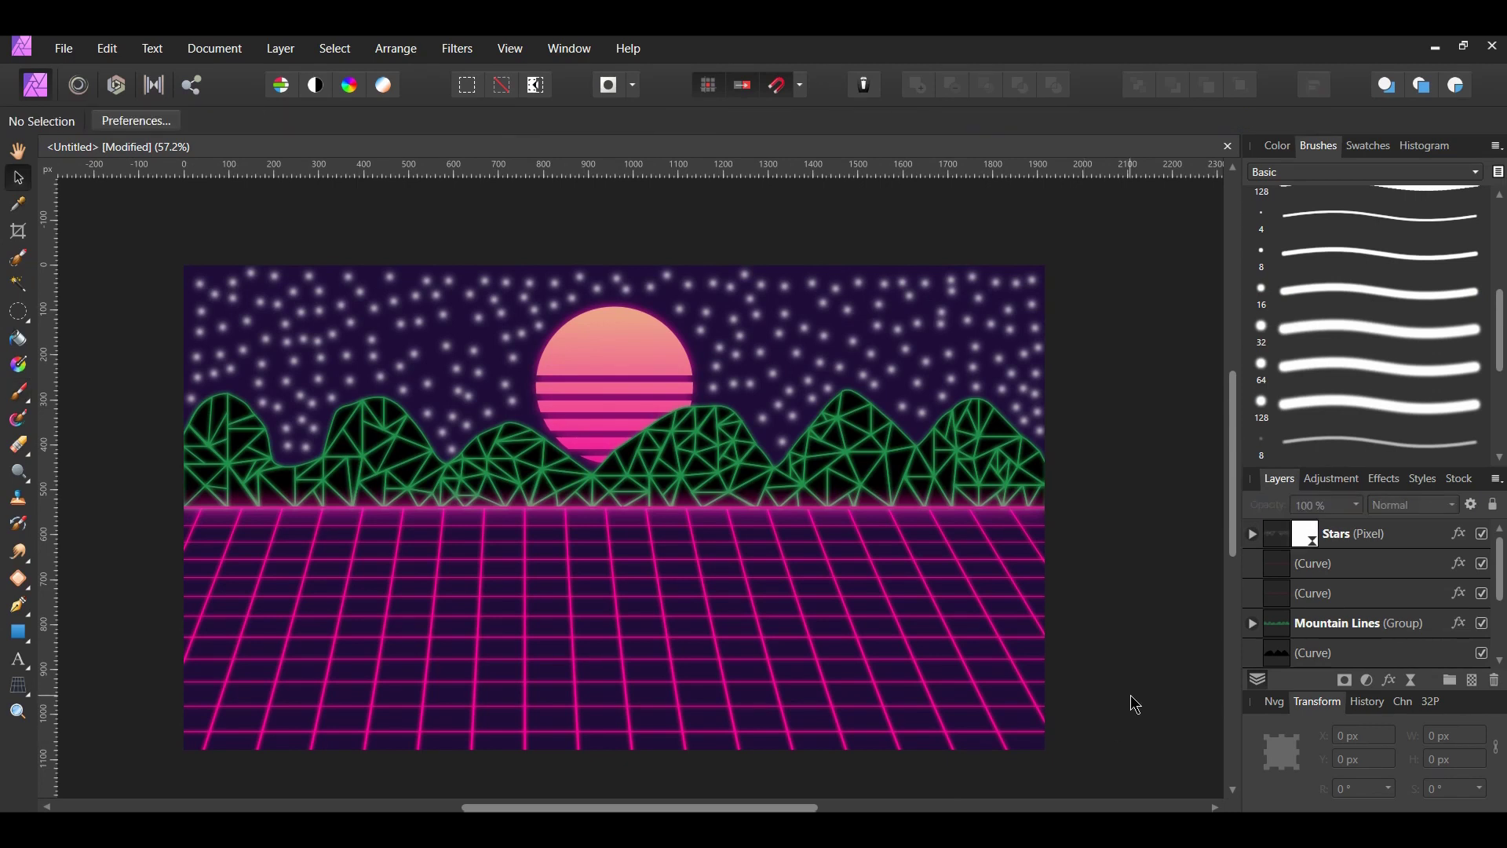
{"action": "scroll", "coordinate": [1135, 704], "scroll_direction": "down", "scroll_amount": 1}
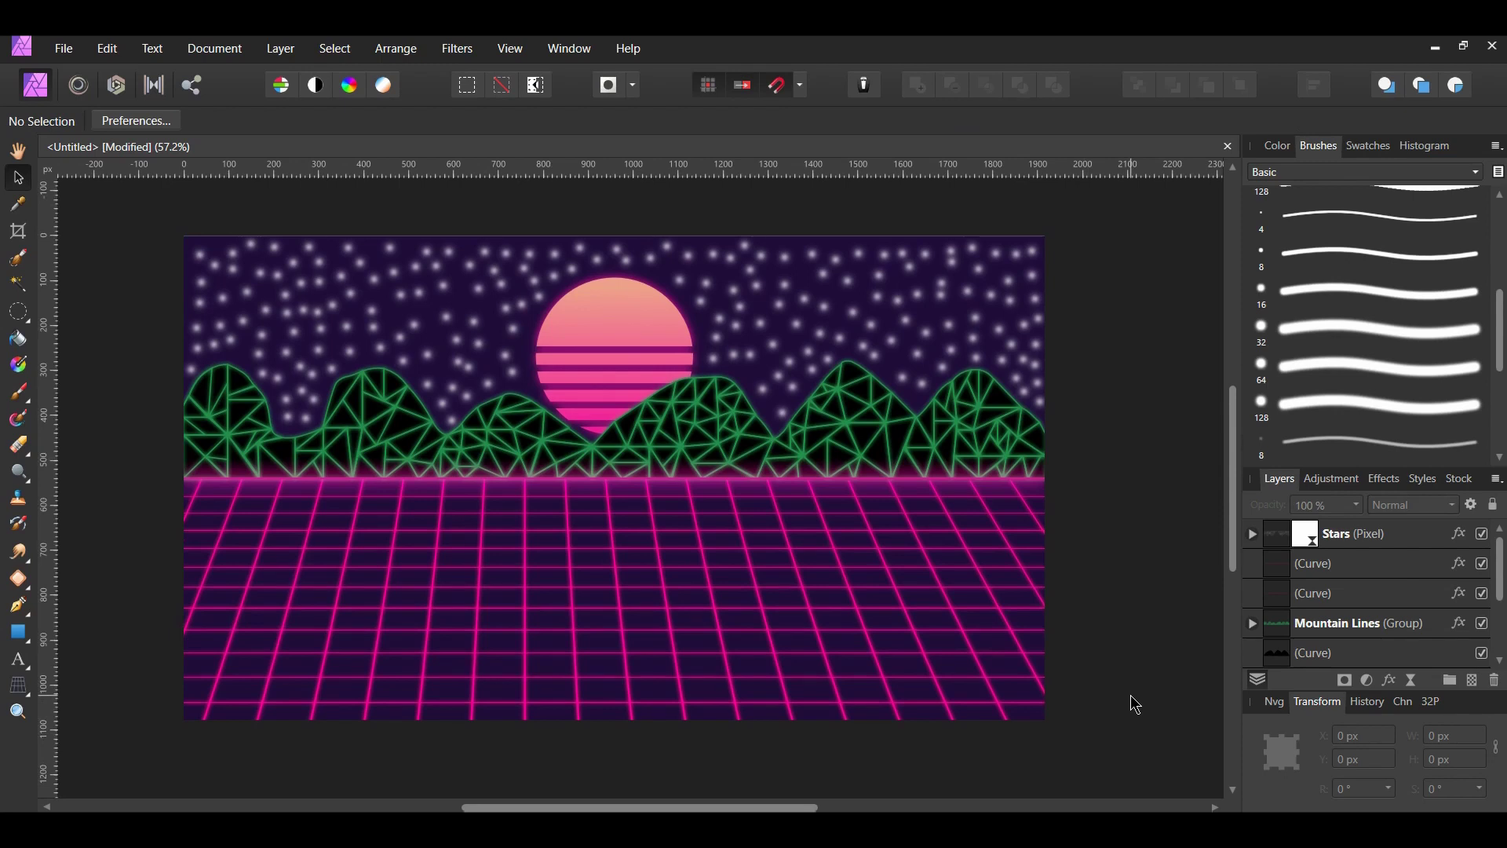